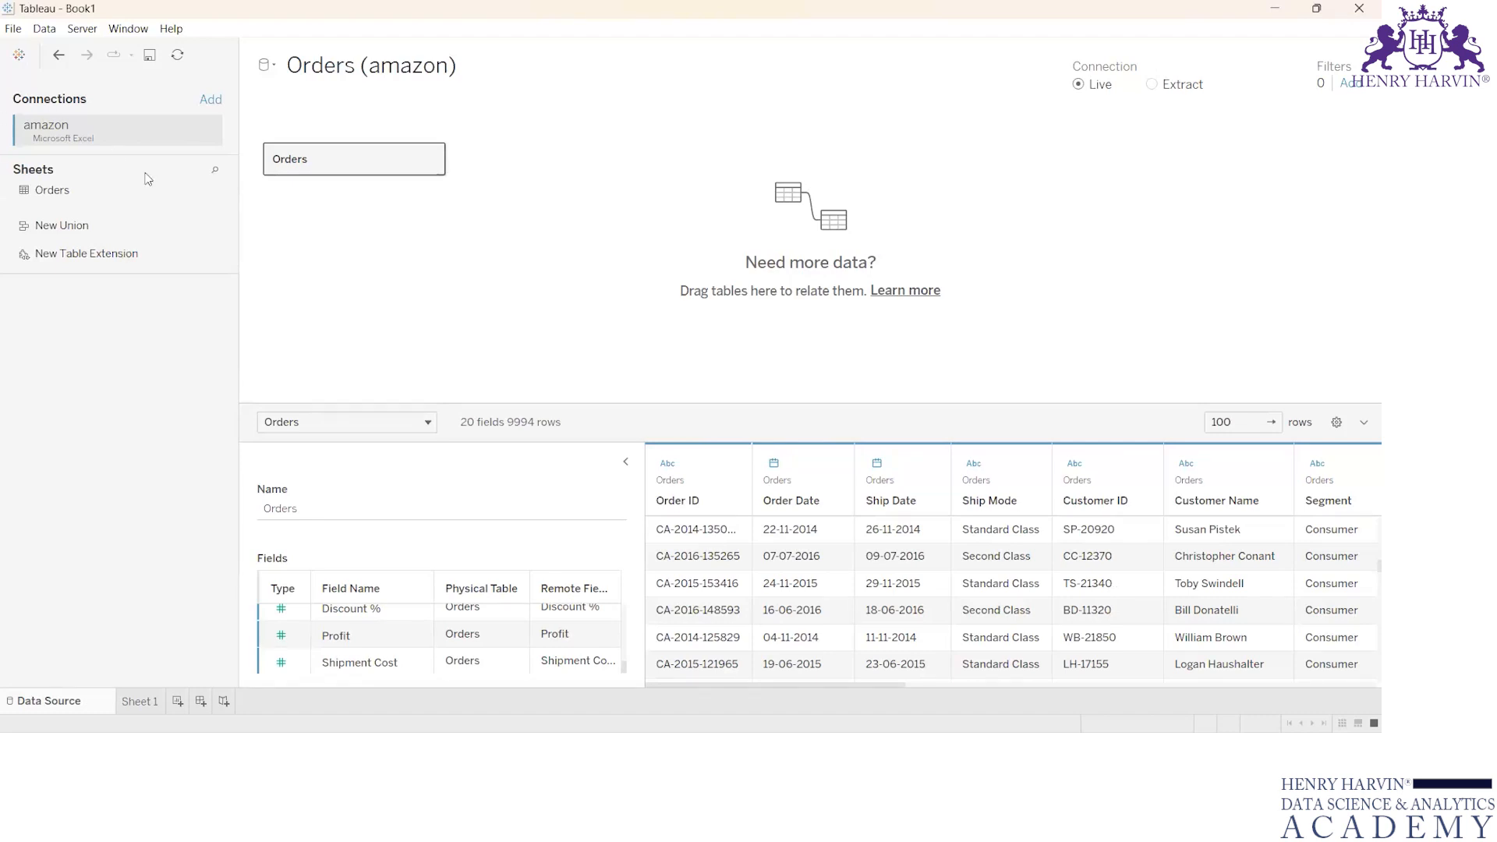
- View the full data of the Orders table and close the data view
mouse_move(214, 195)
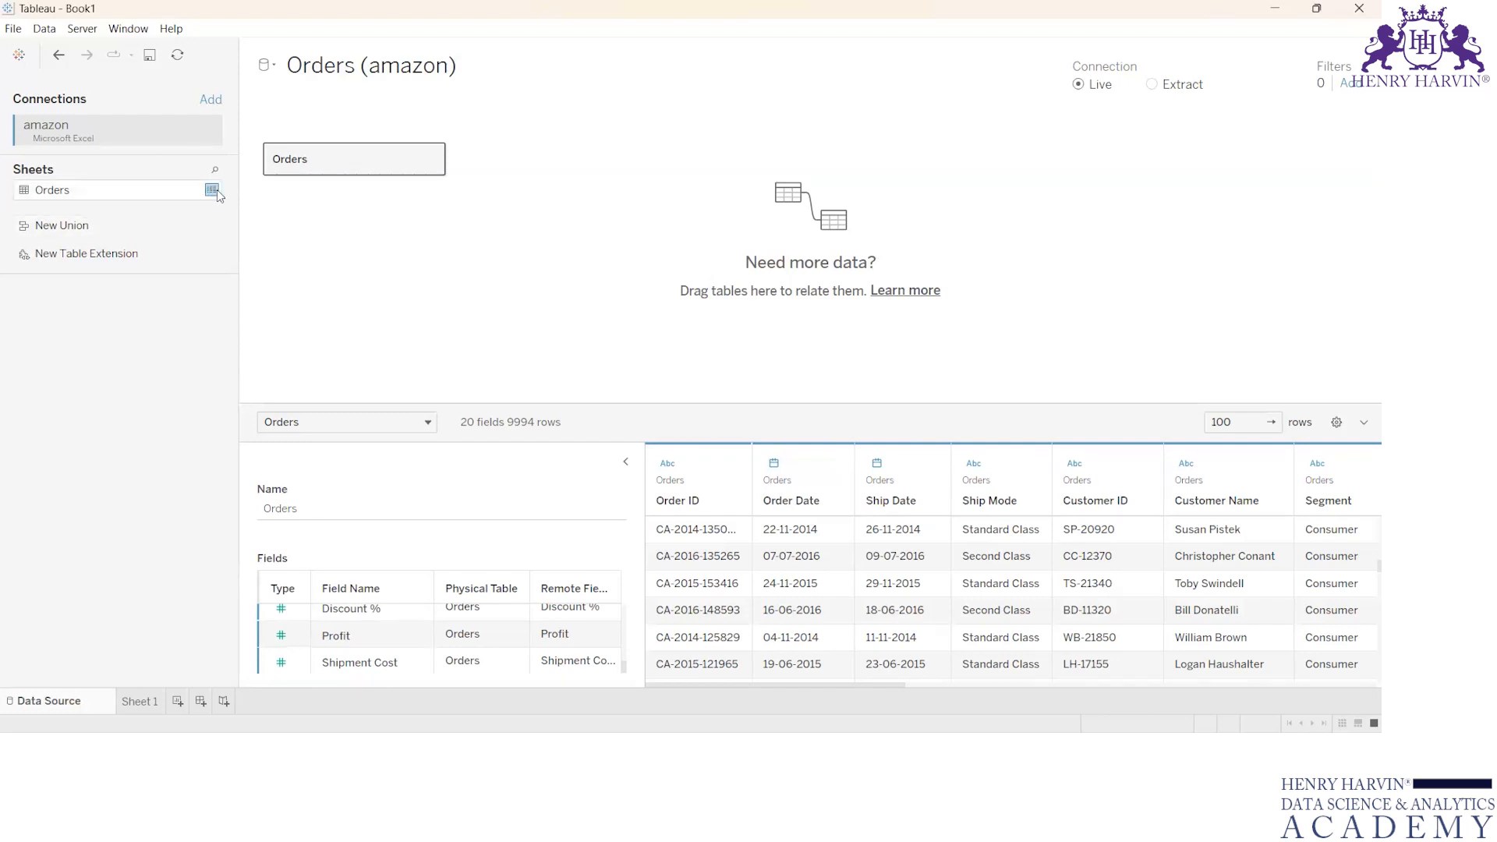
left_click(212, 190)
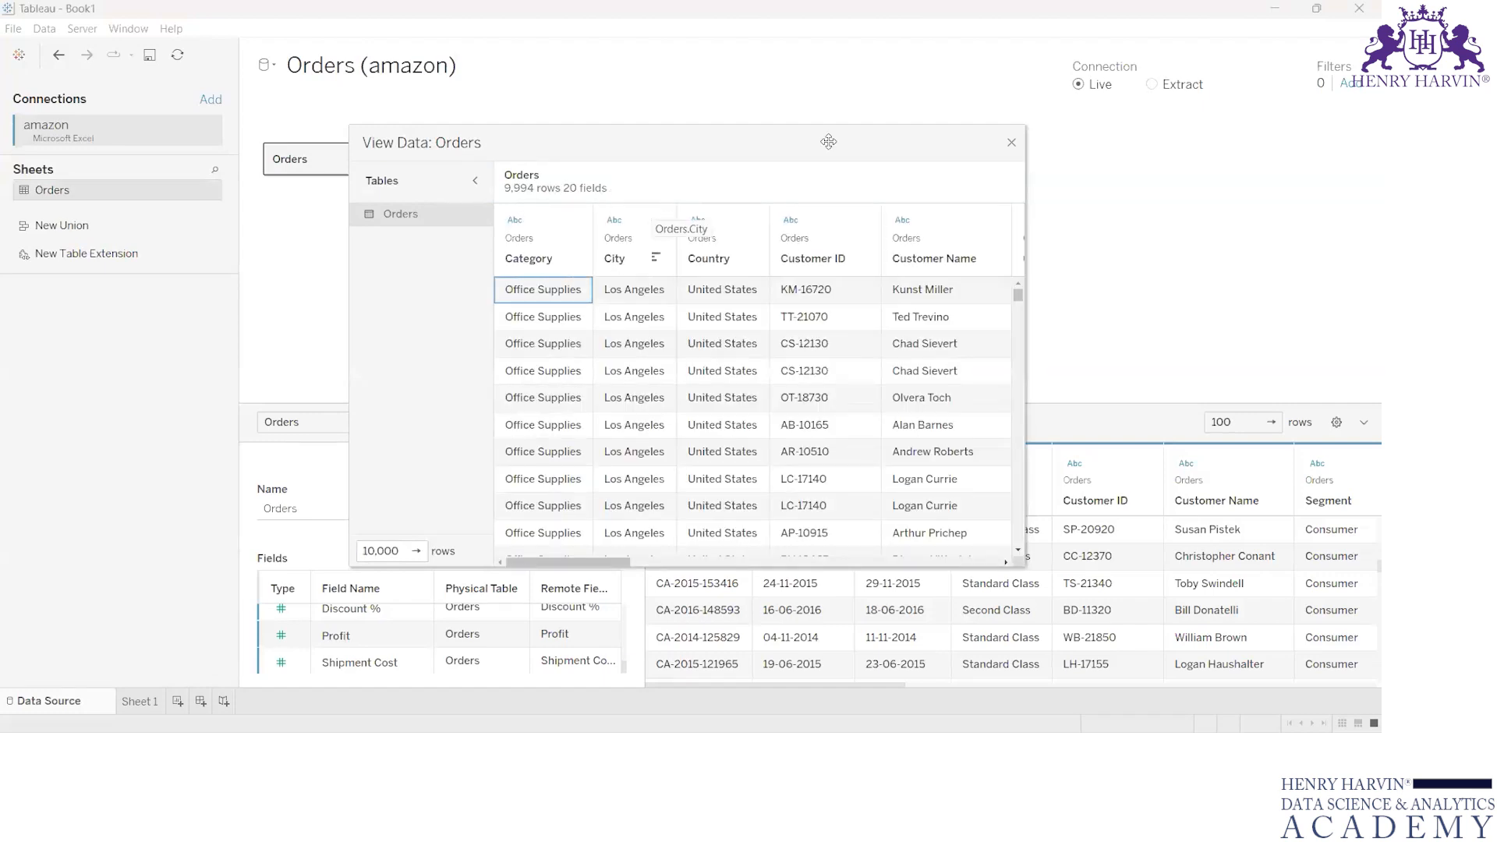
left_click(1016, 144)
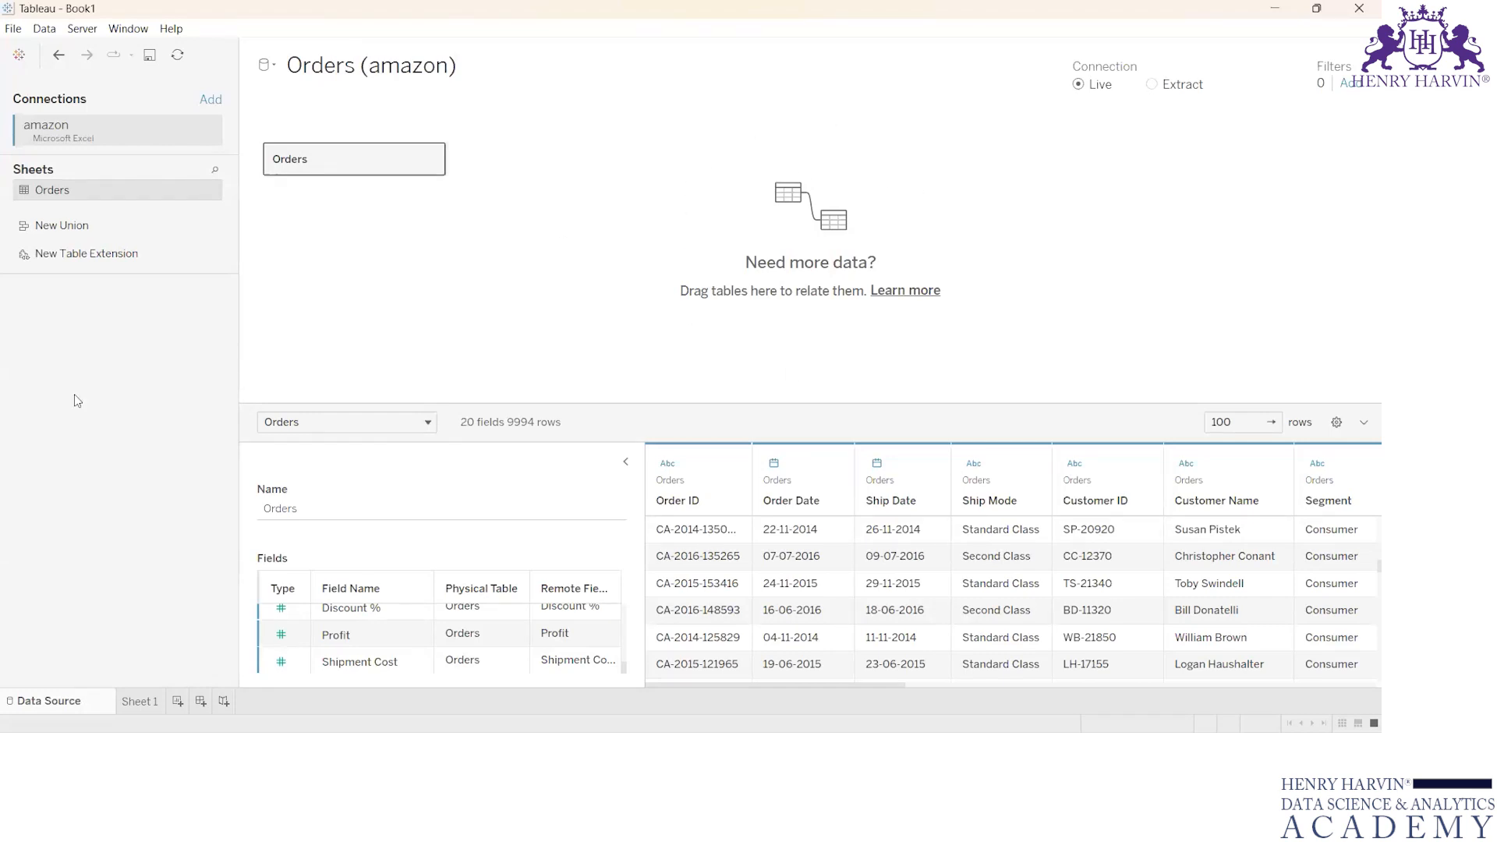
- Look through the start page's data connection options and the full list of server connectors, and return to the data source
left_click(18, 54)
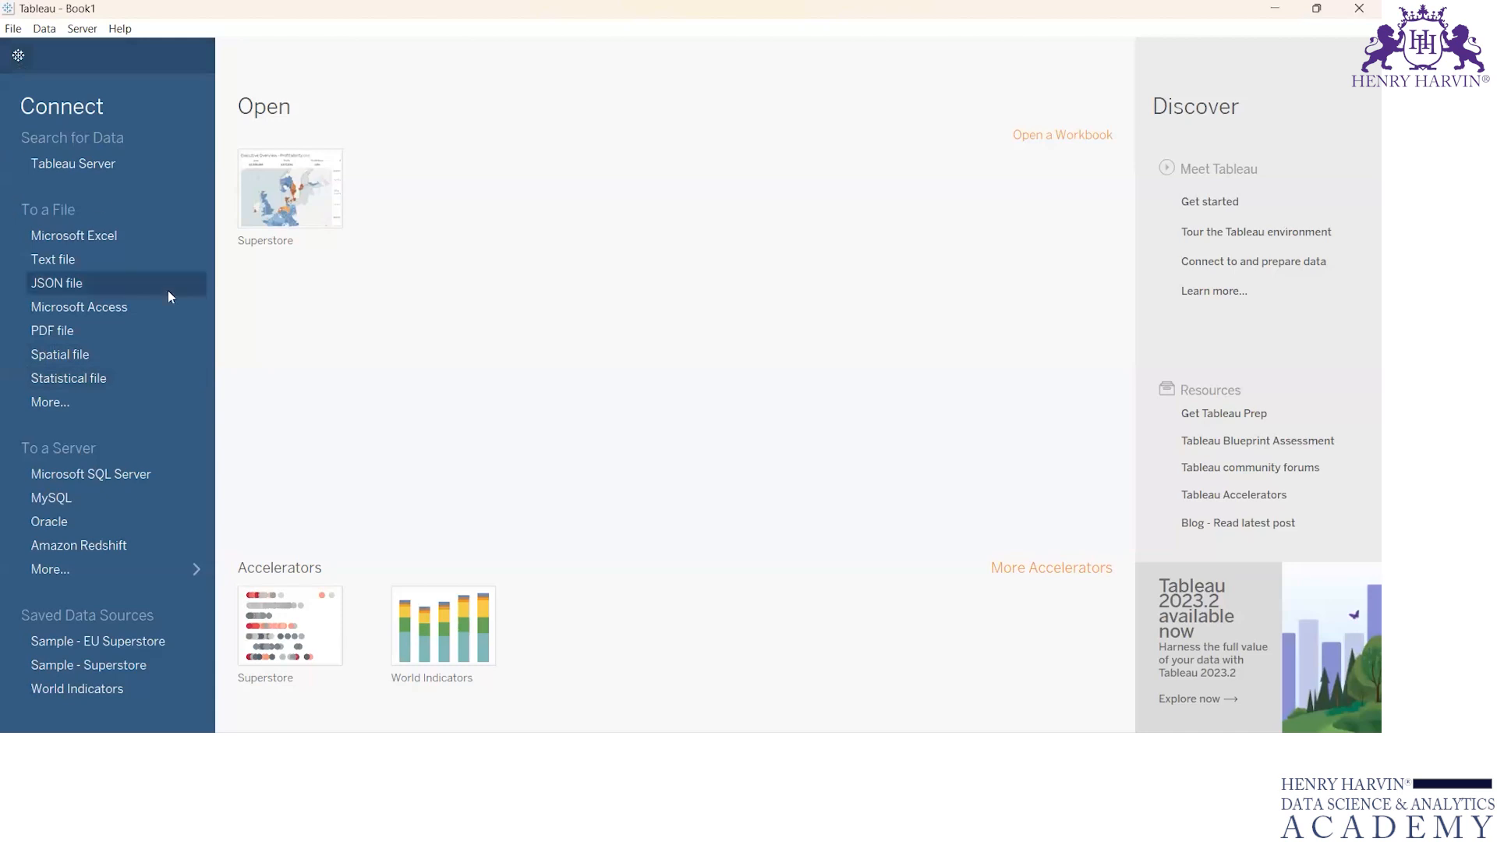
left_click(20, 57)
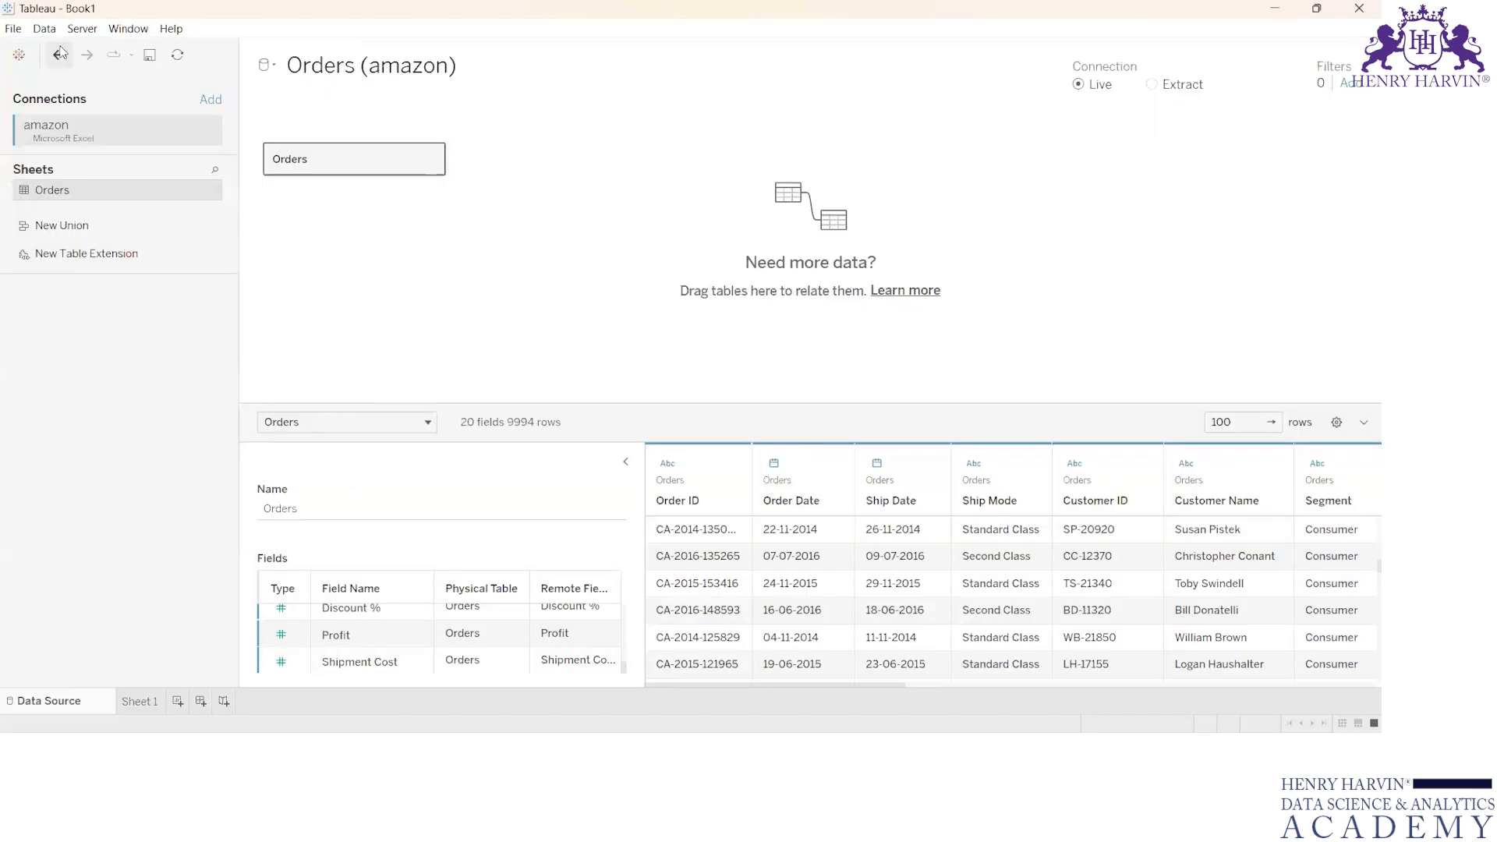
left_click(18, 57)
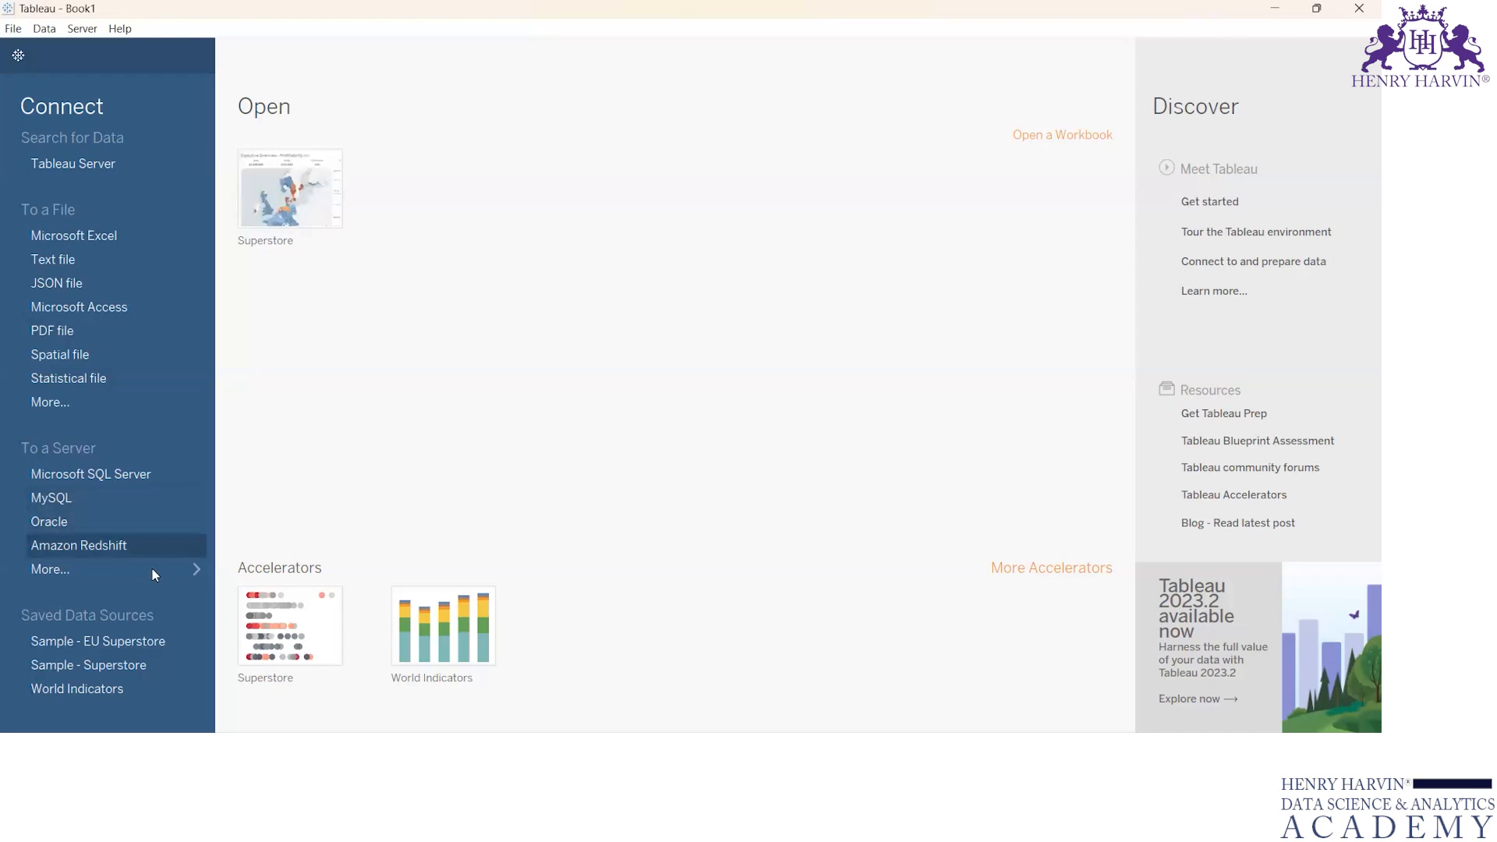
left_click(177, 568)
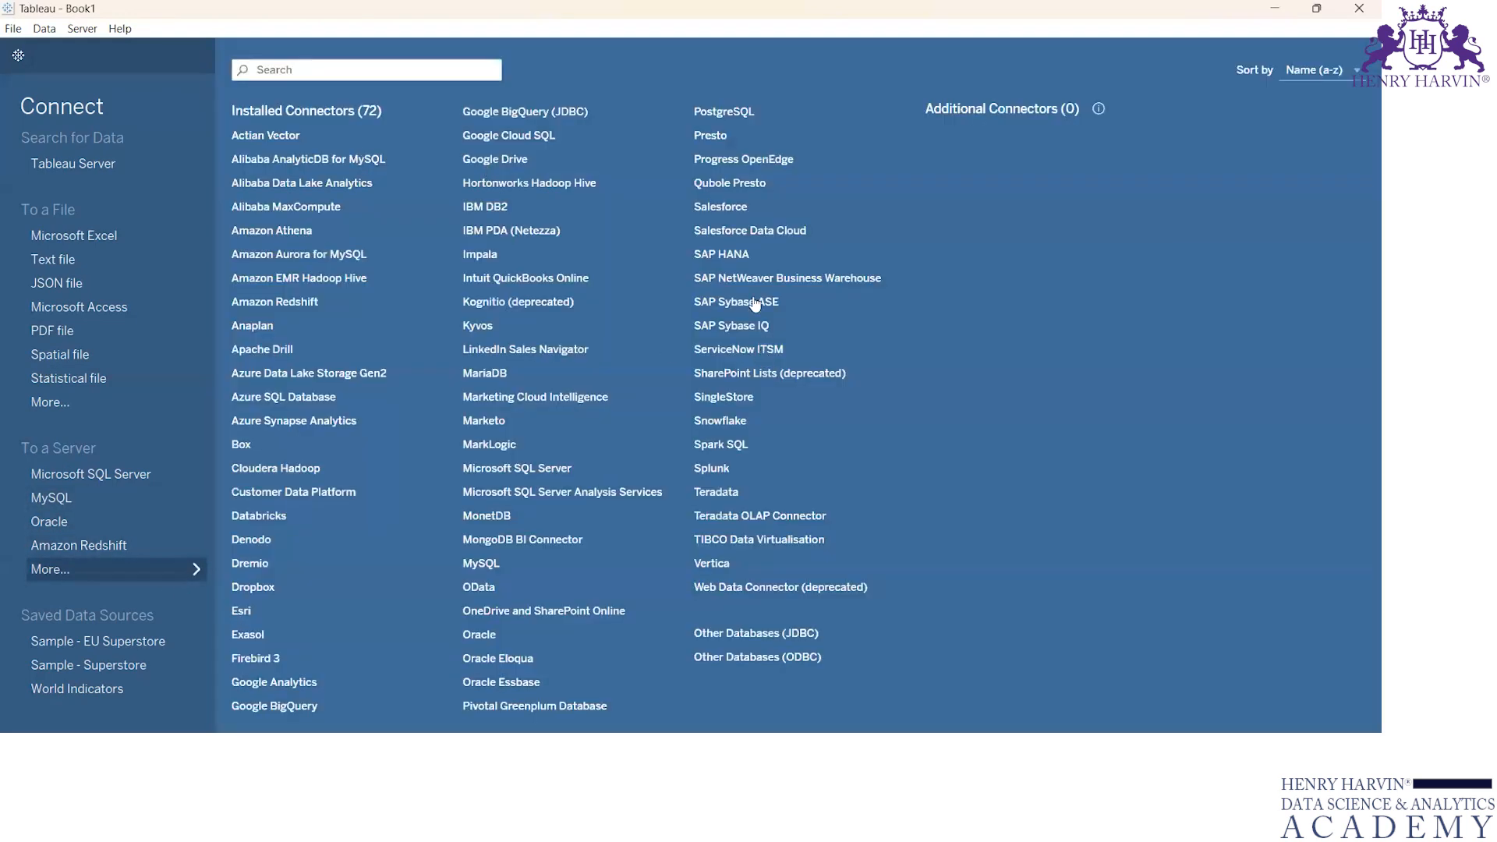
left_click(19, 56)
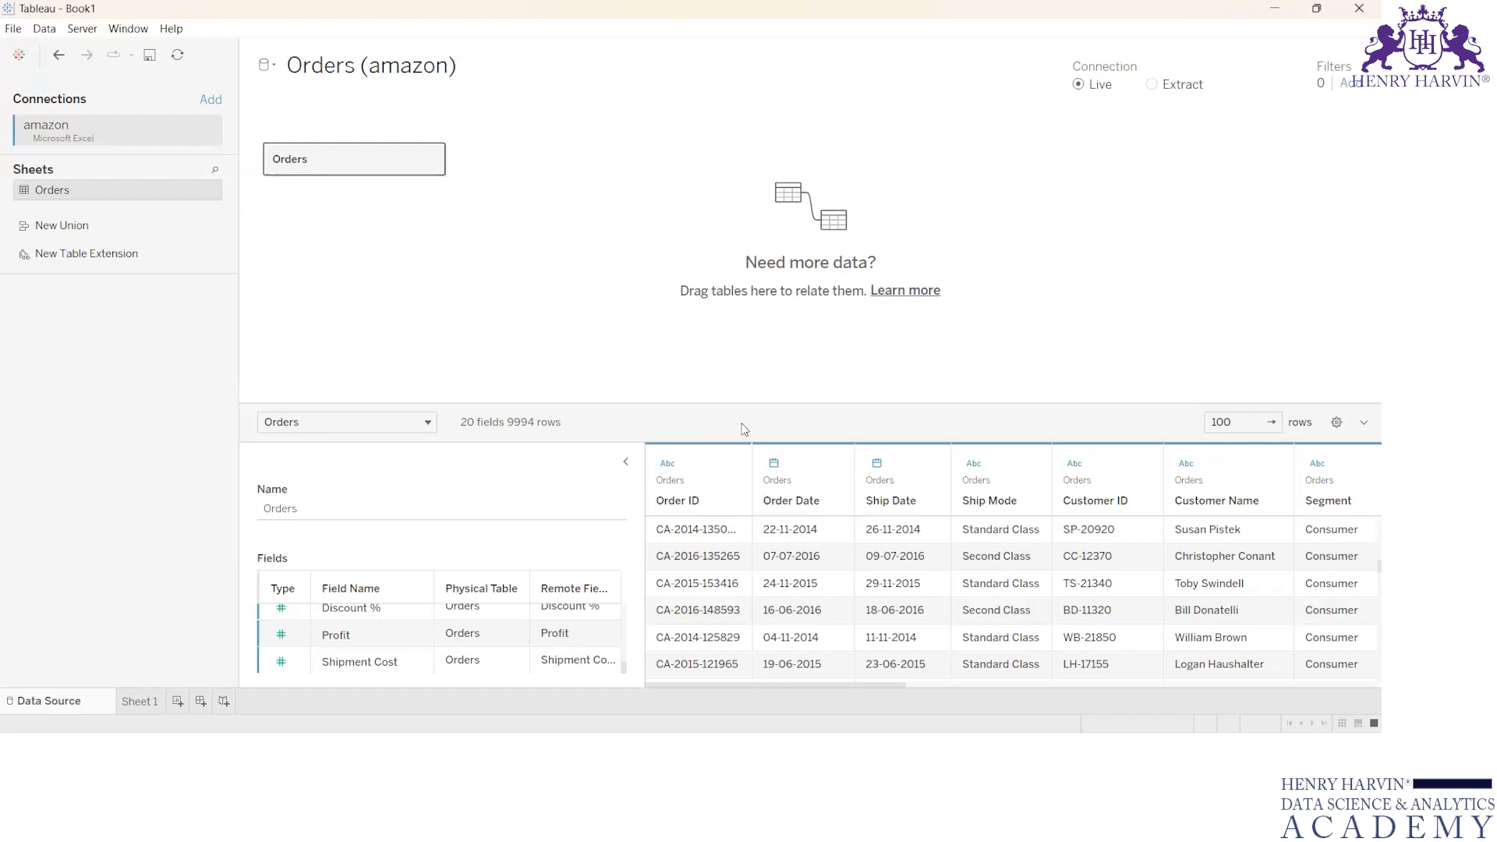
- Enlarge the data preview area and examine the Orders fields and records, including the table's full data view
left_click_drag(772, 403, 771, 246)
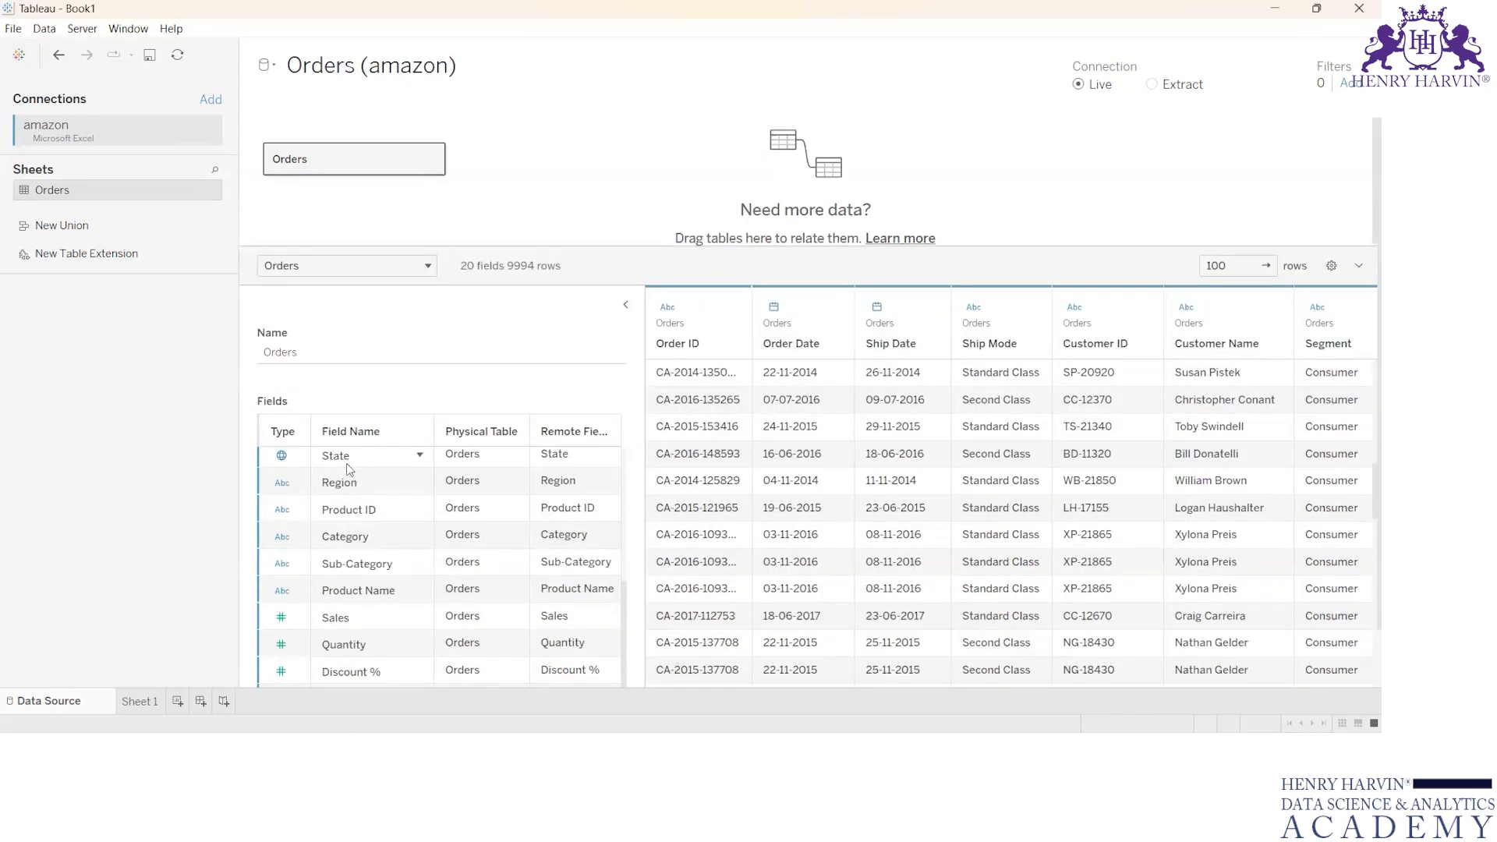
left_click(420, 456)
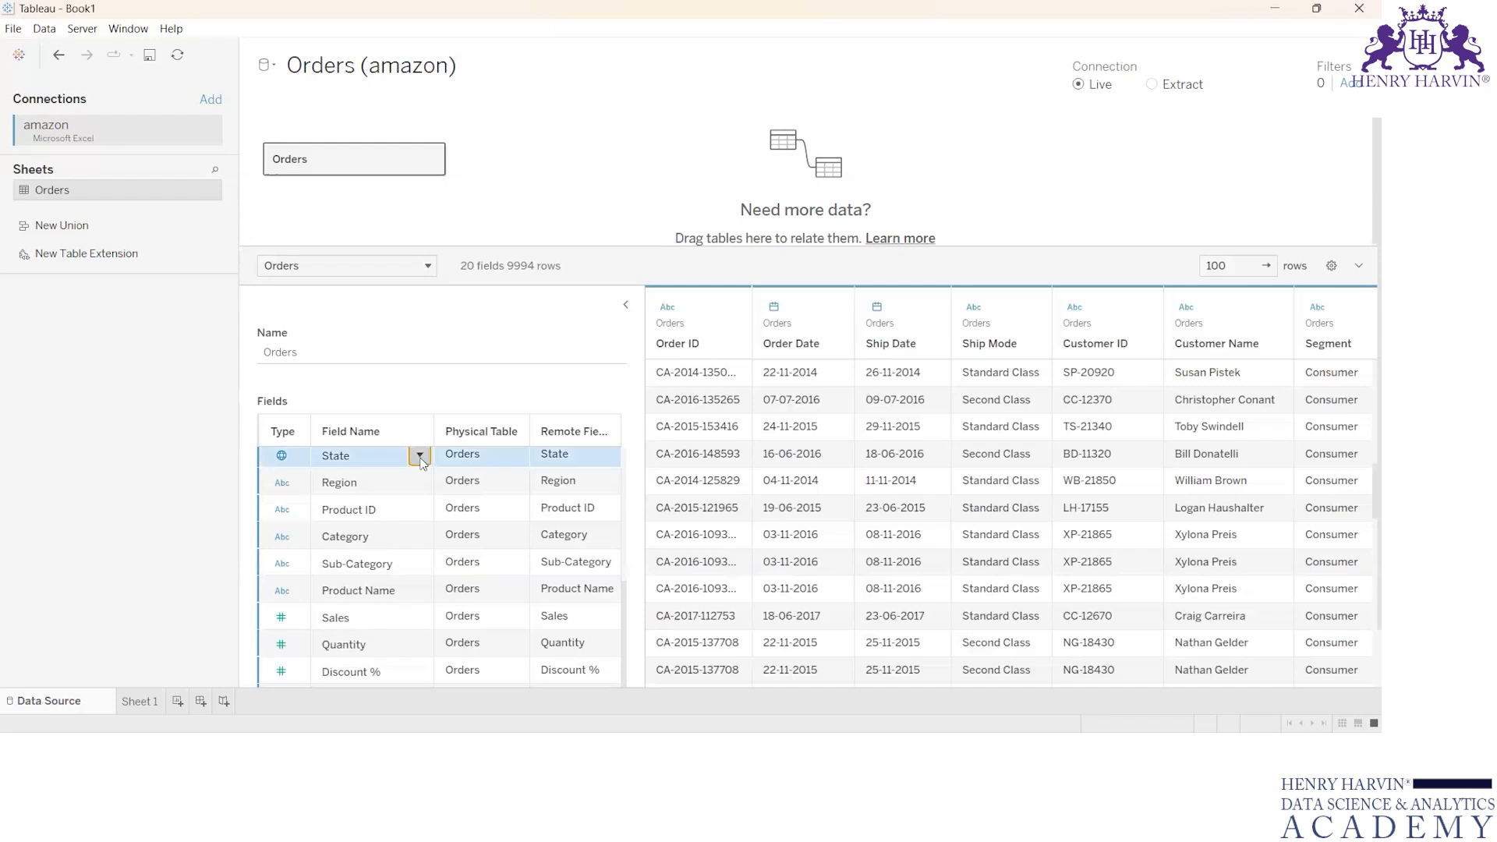
left_click(389, 399)
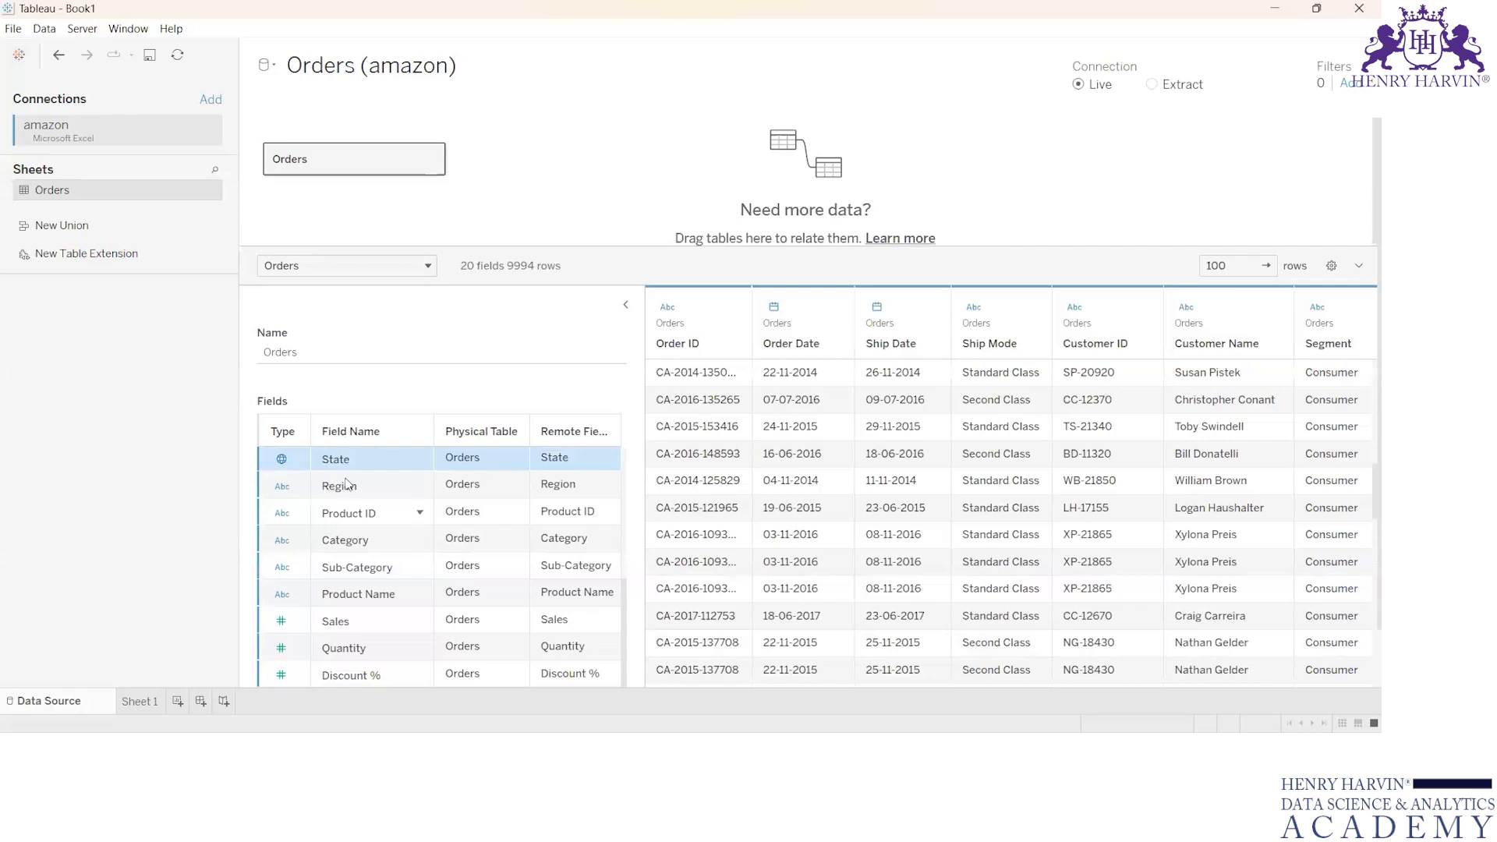
scroll(347, 468, "up", 5)
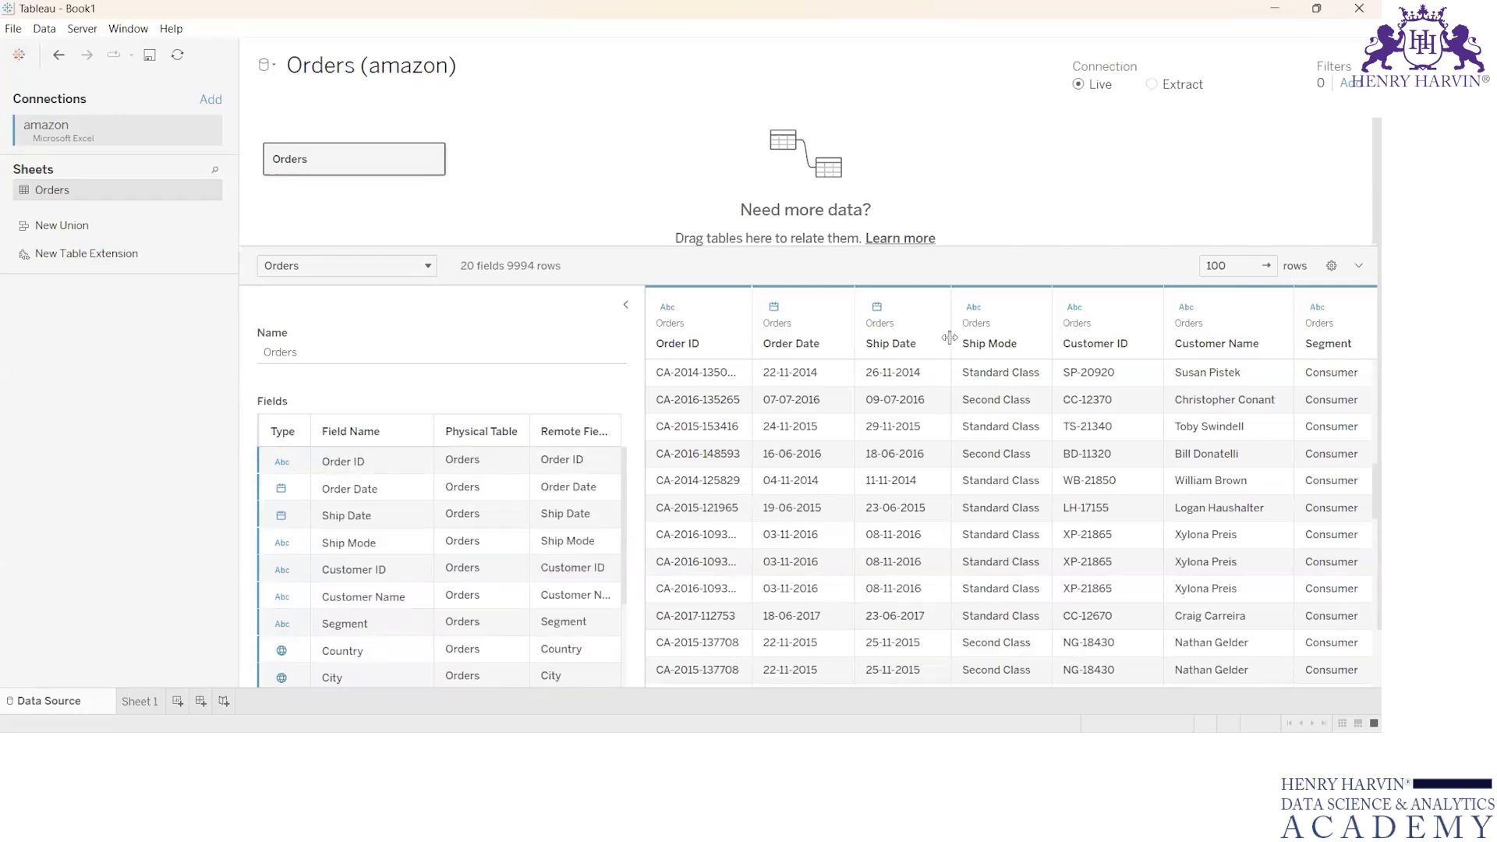
scroll(985, 513, "down", 5)
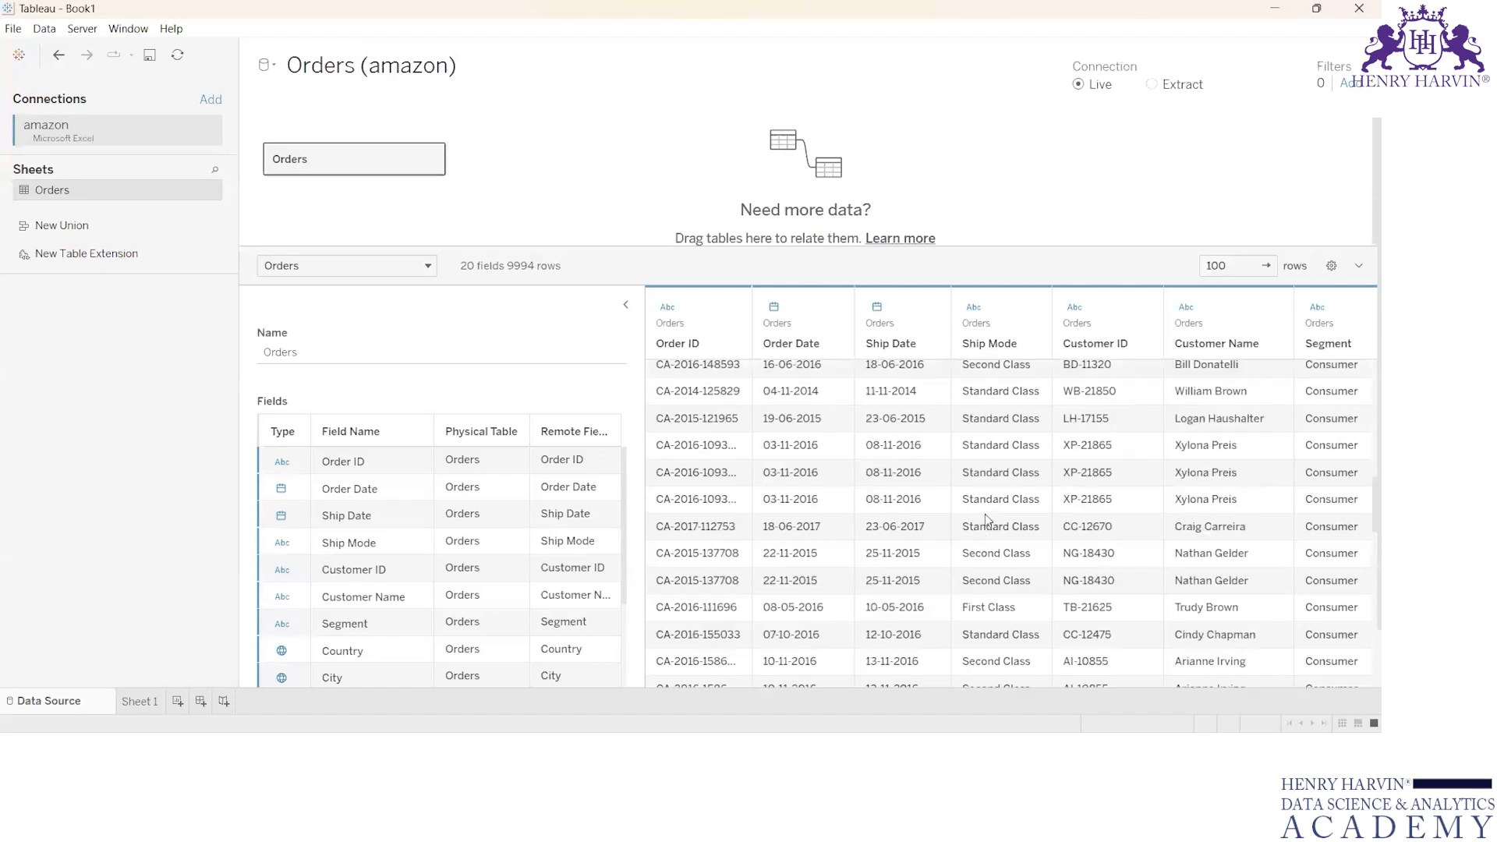
scroll(990, 454, "down", 5)
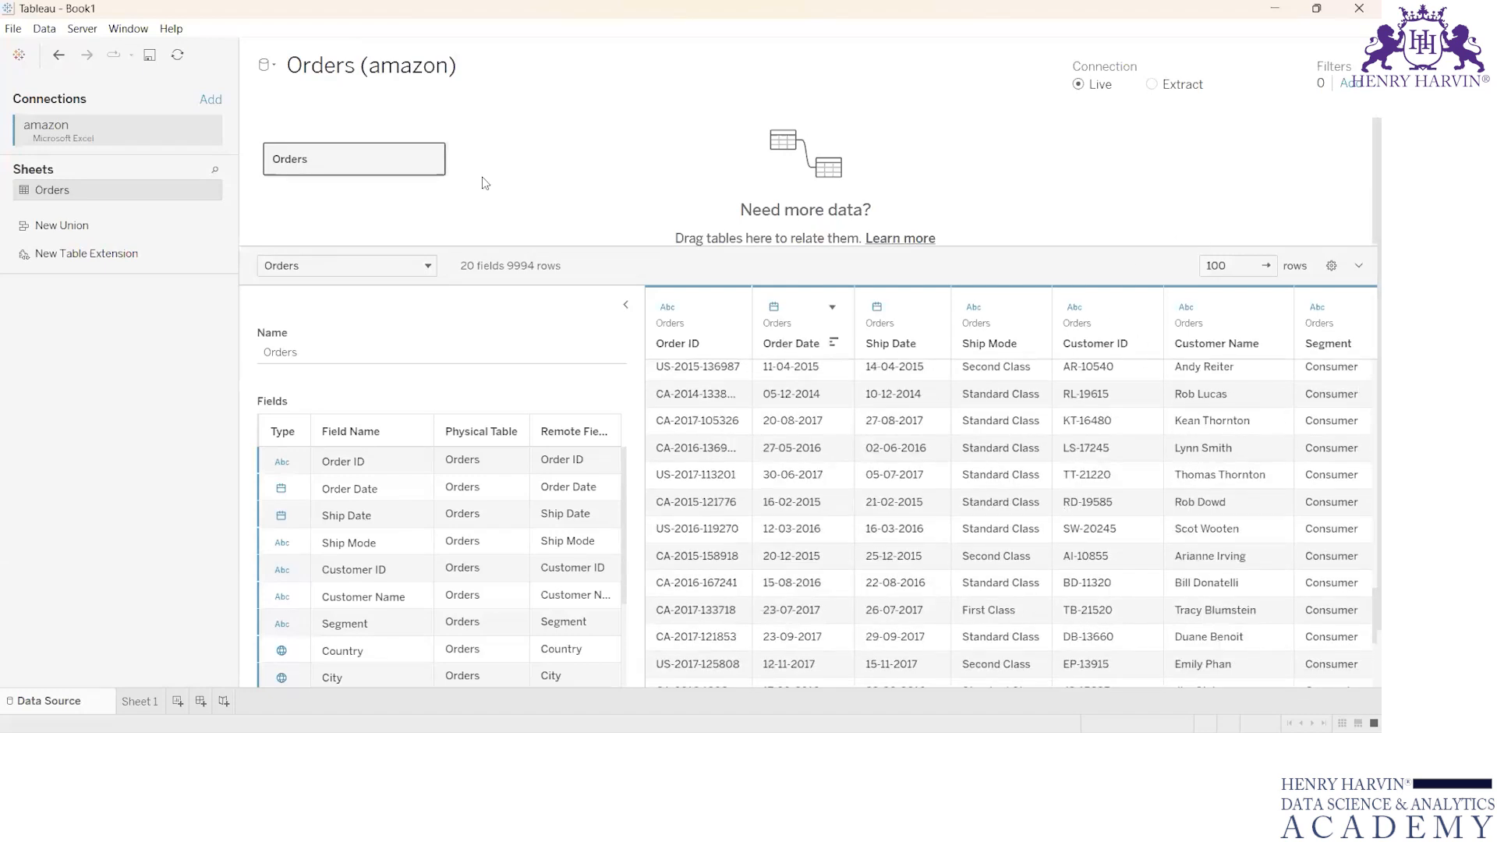
left_click(207, 190)
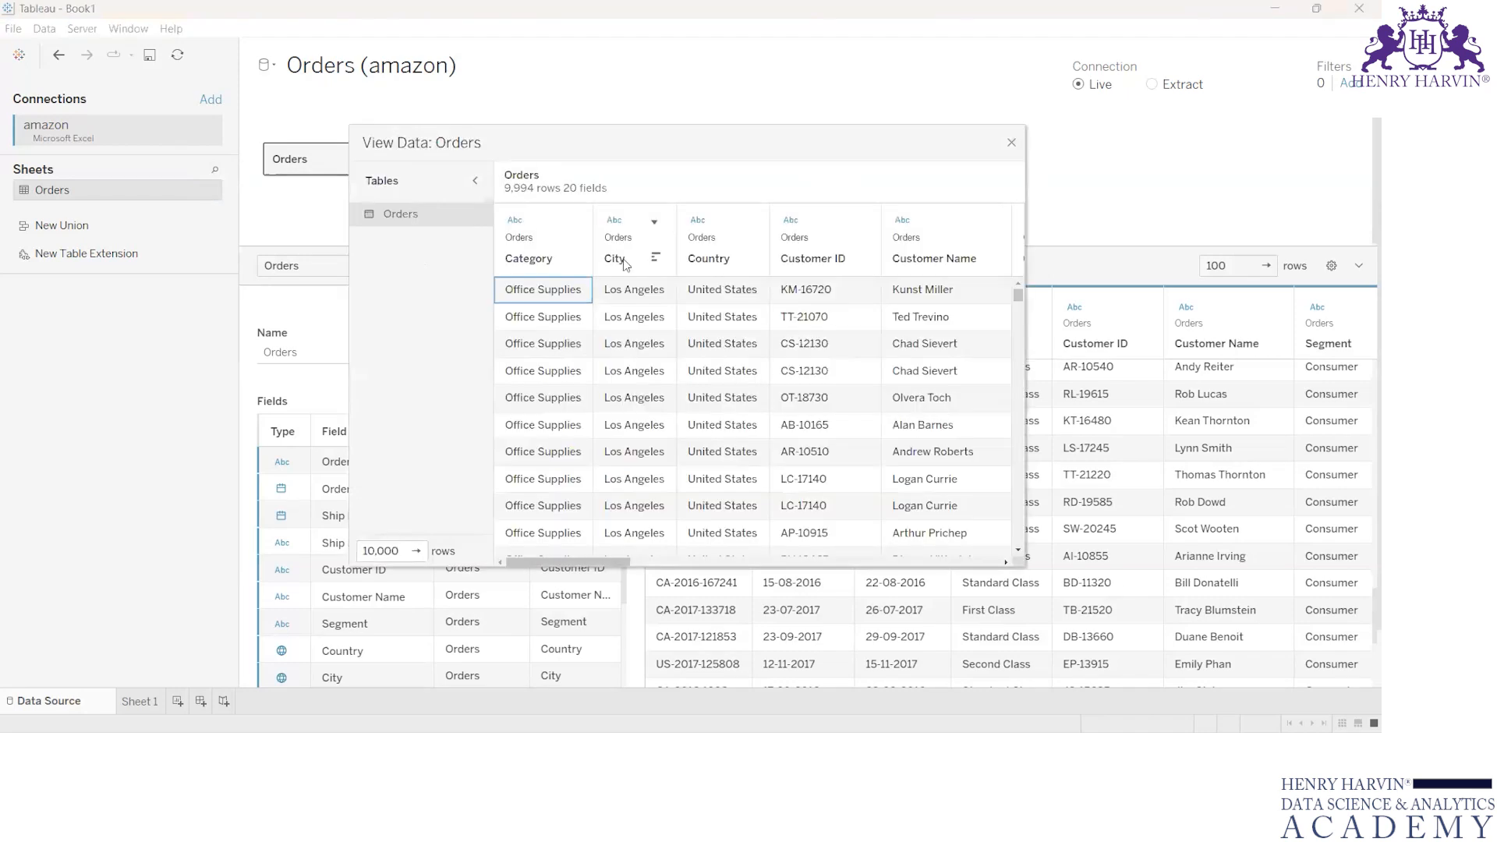
left_click(1011, 142)
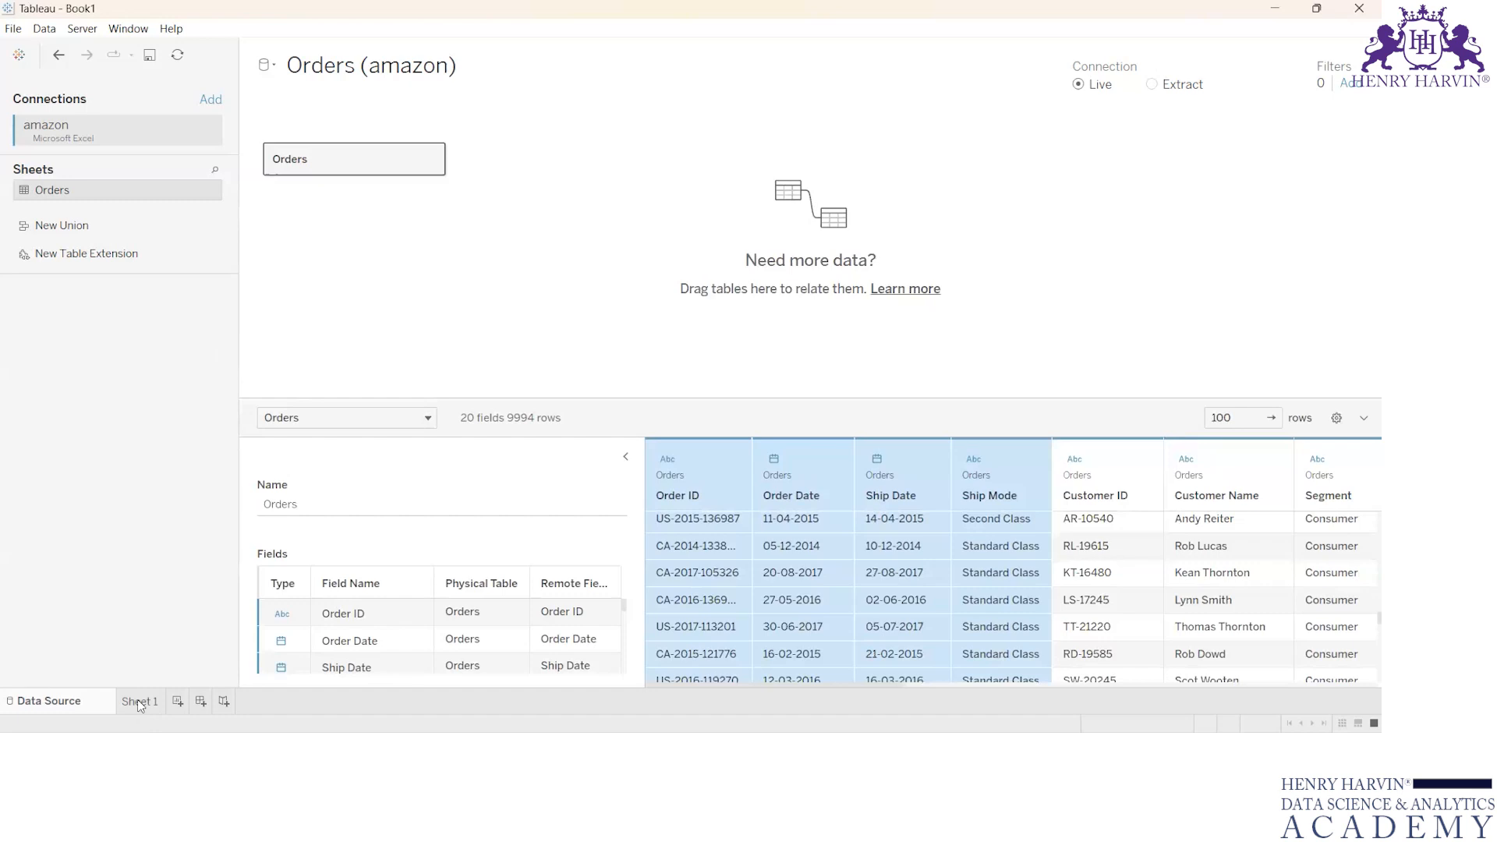
- Add a new worksheet and a new dashboard that displays Sheet 1
mouse_move(146, 705)
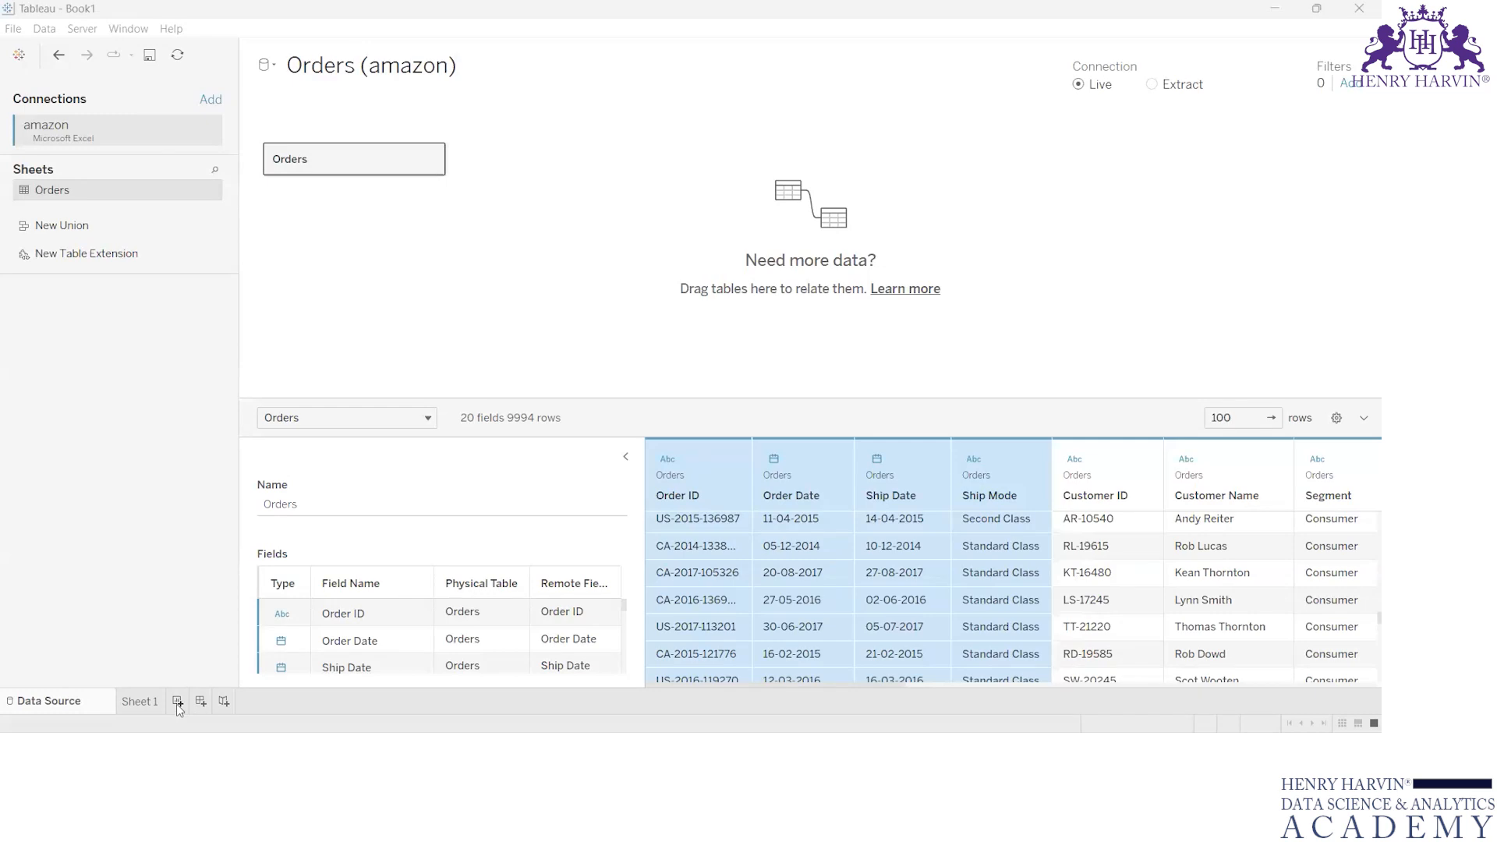
left_click(177, 701)
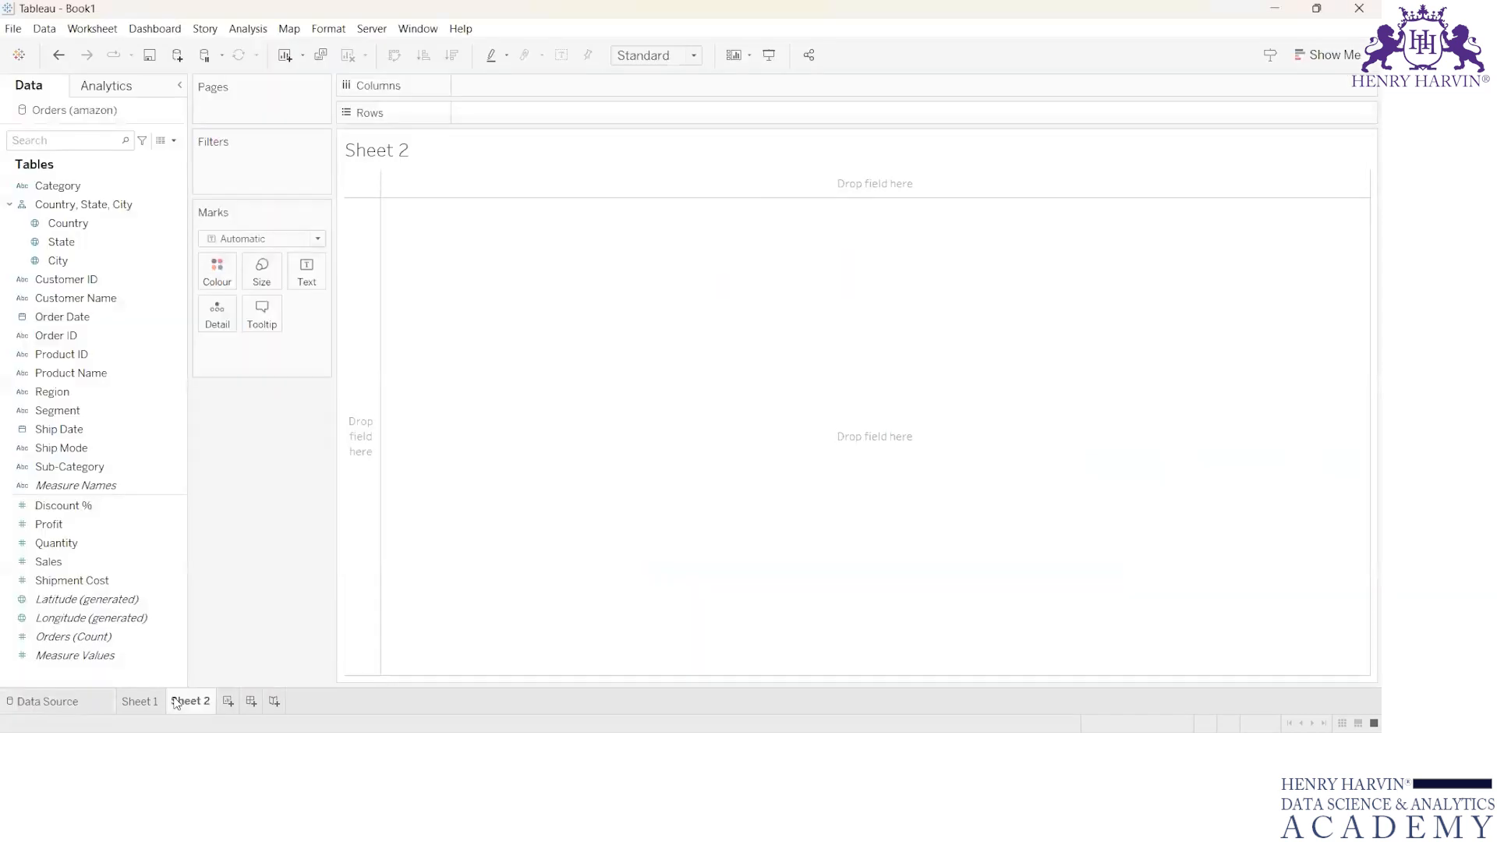
left_click(250, 702)
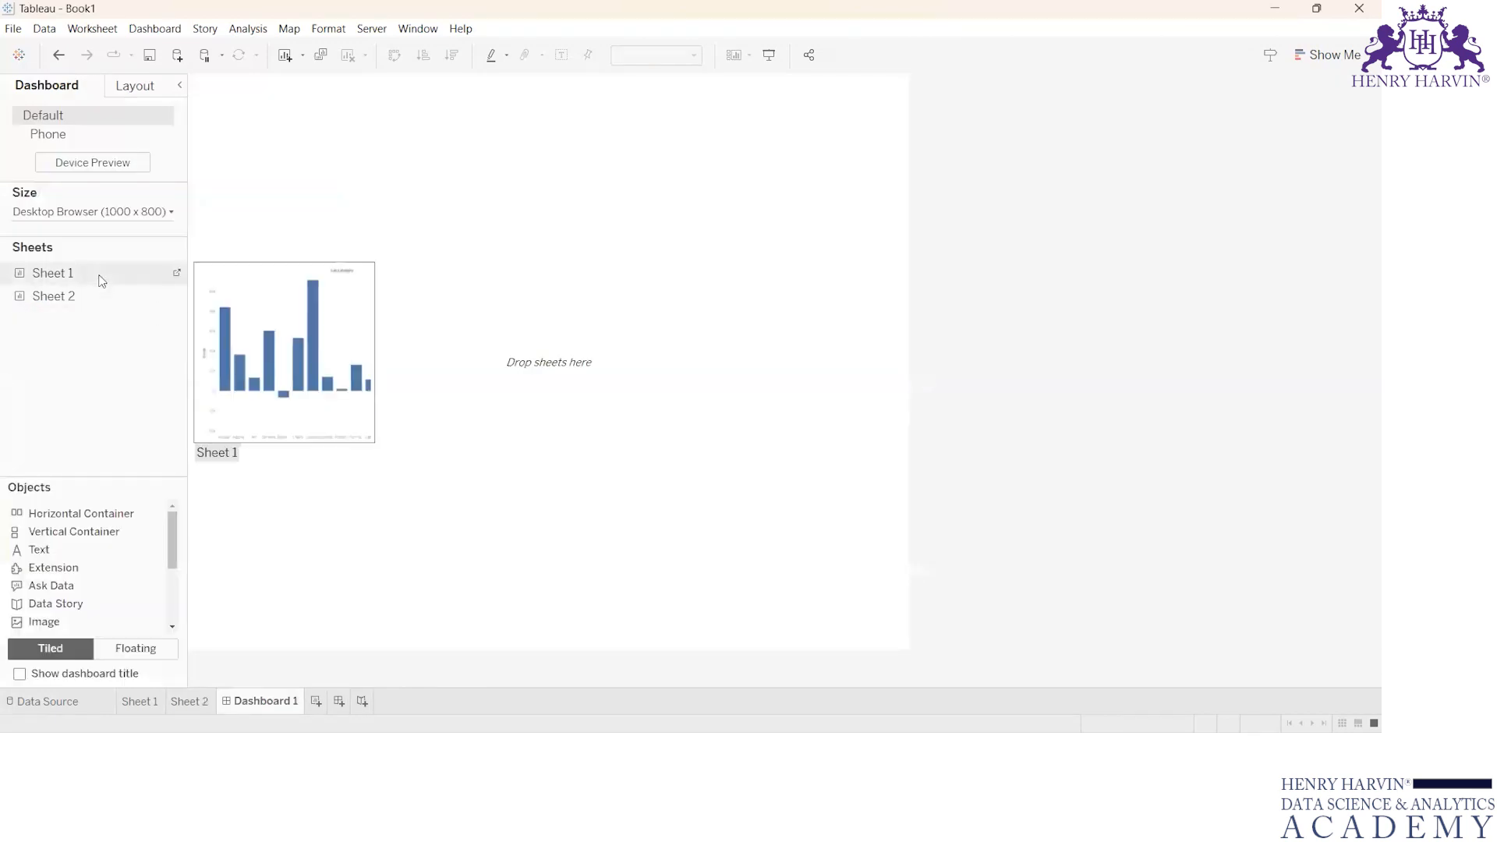
left_click_drag(101, 280, 374, 267)
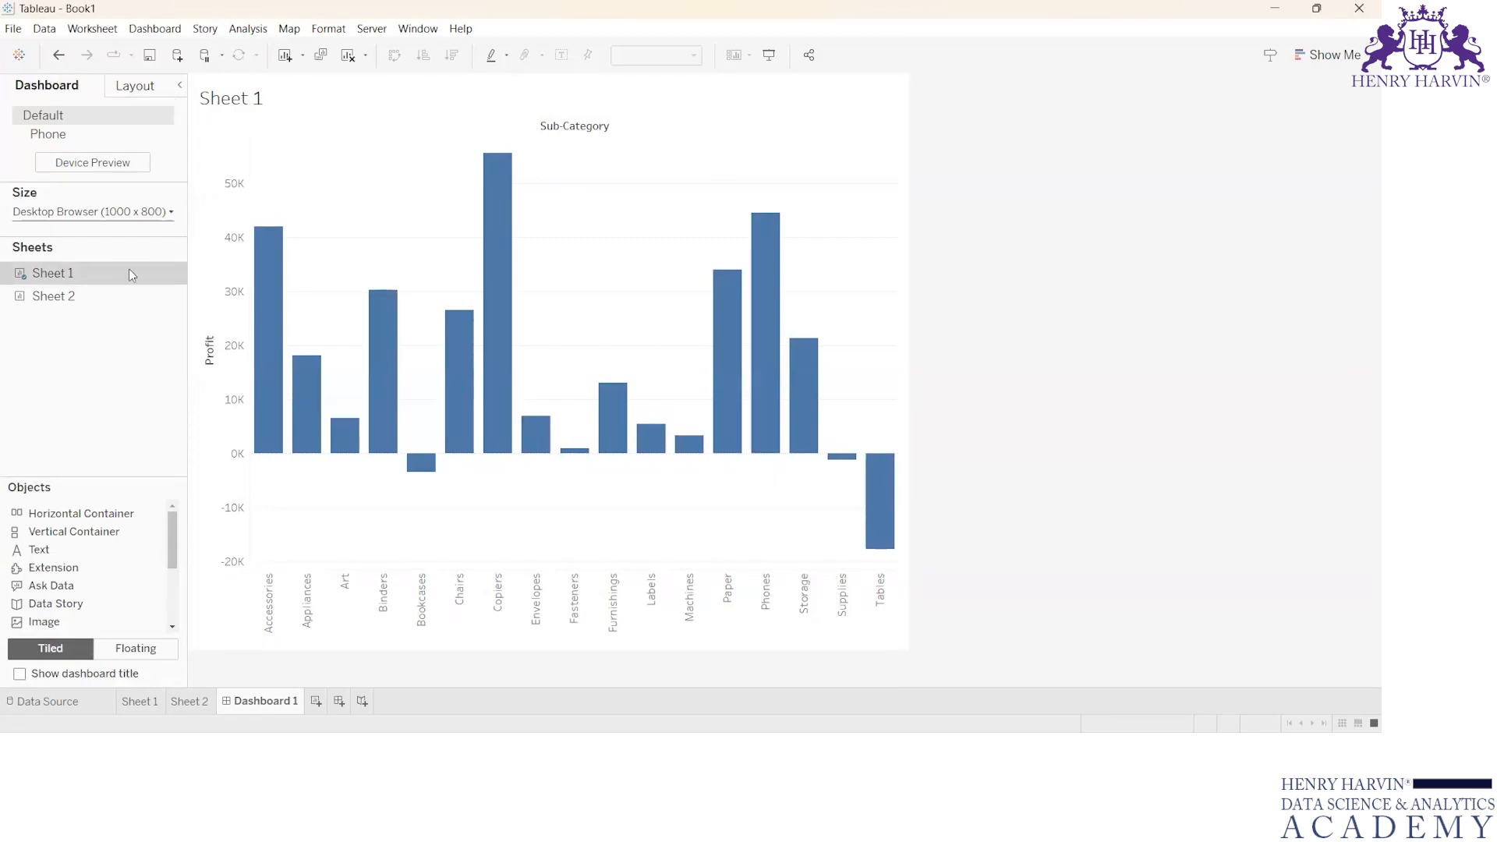
- Build a scatter plot in Sheet 2 with Discount % on Columns, Profit on Rows and Sub-Category as the mark colour
left_click(208, 698)
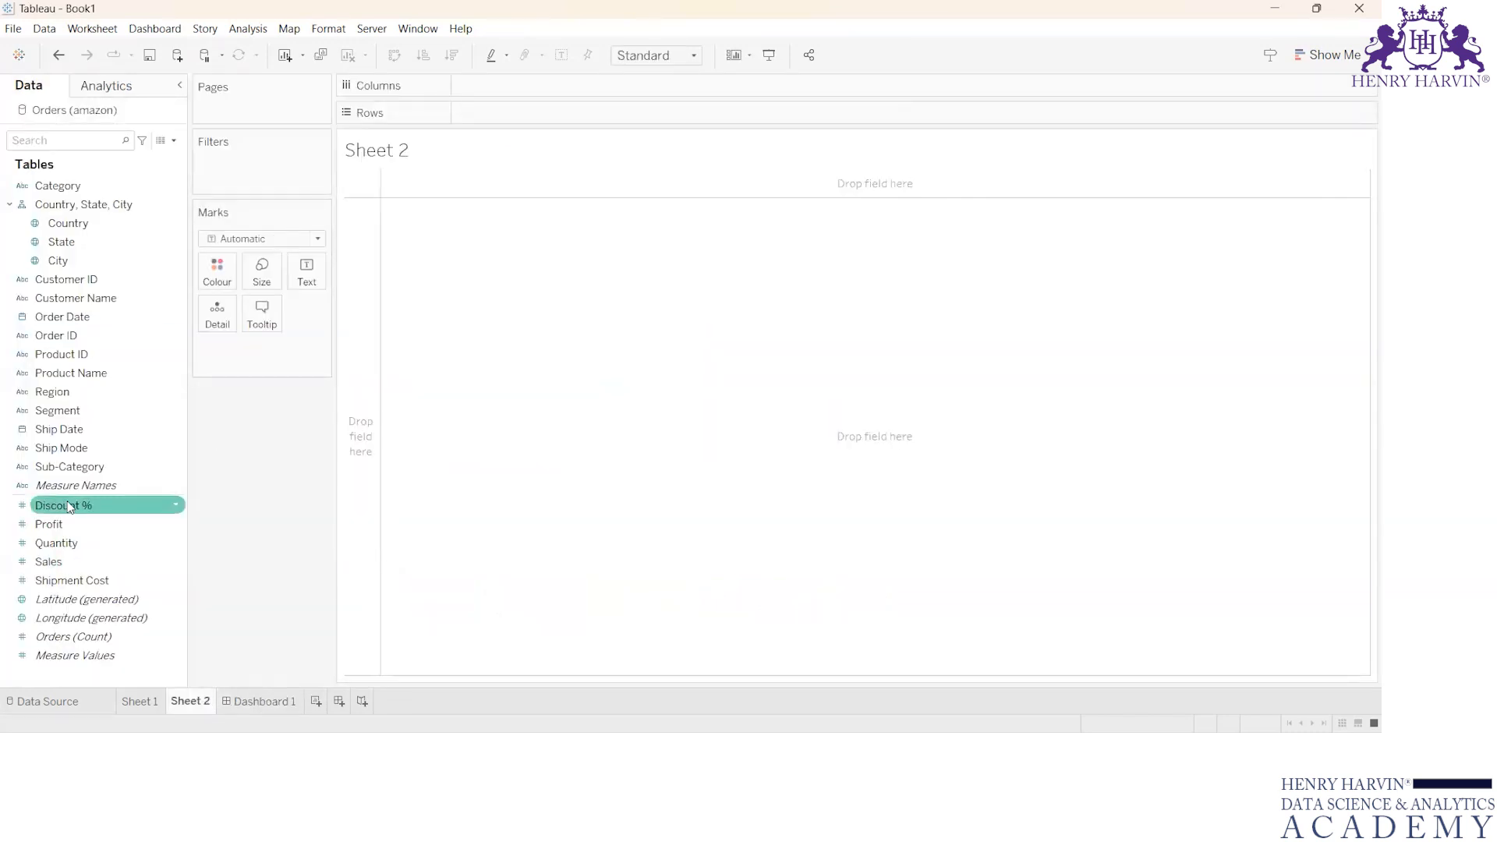
left_click(119, 505)
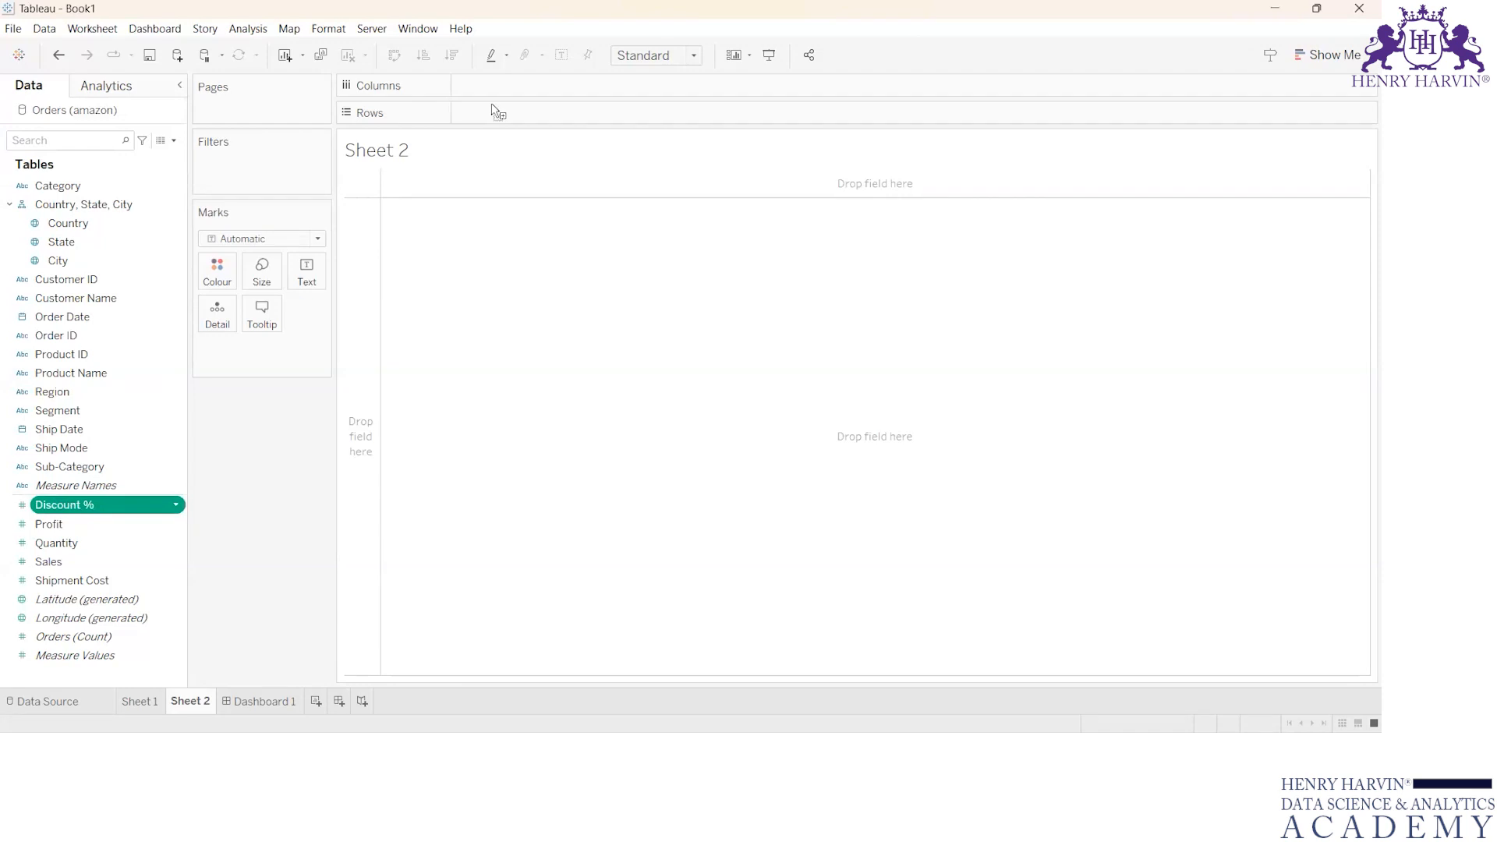
left_click_drag(45, 524, 475, 109)
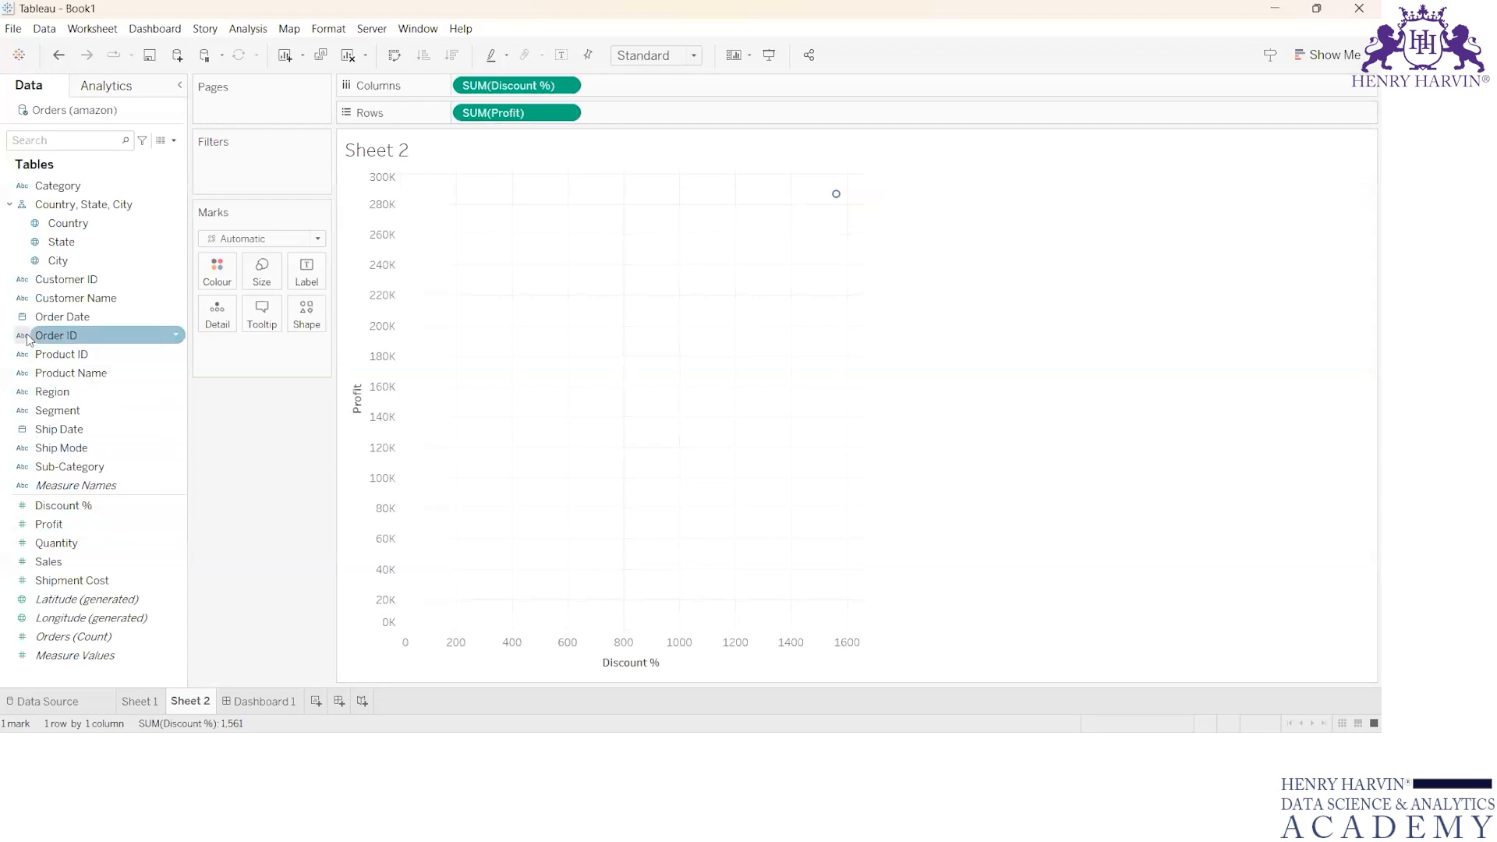
left_click_drag(49, 466, 222, 318)
left_click(210, 351)
left_click(234, 369)
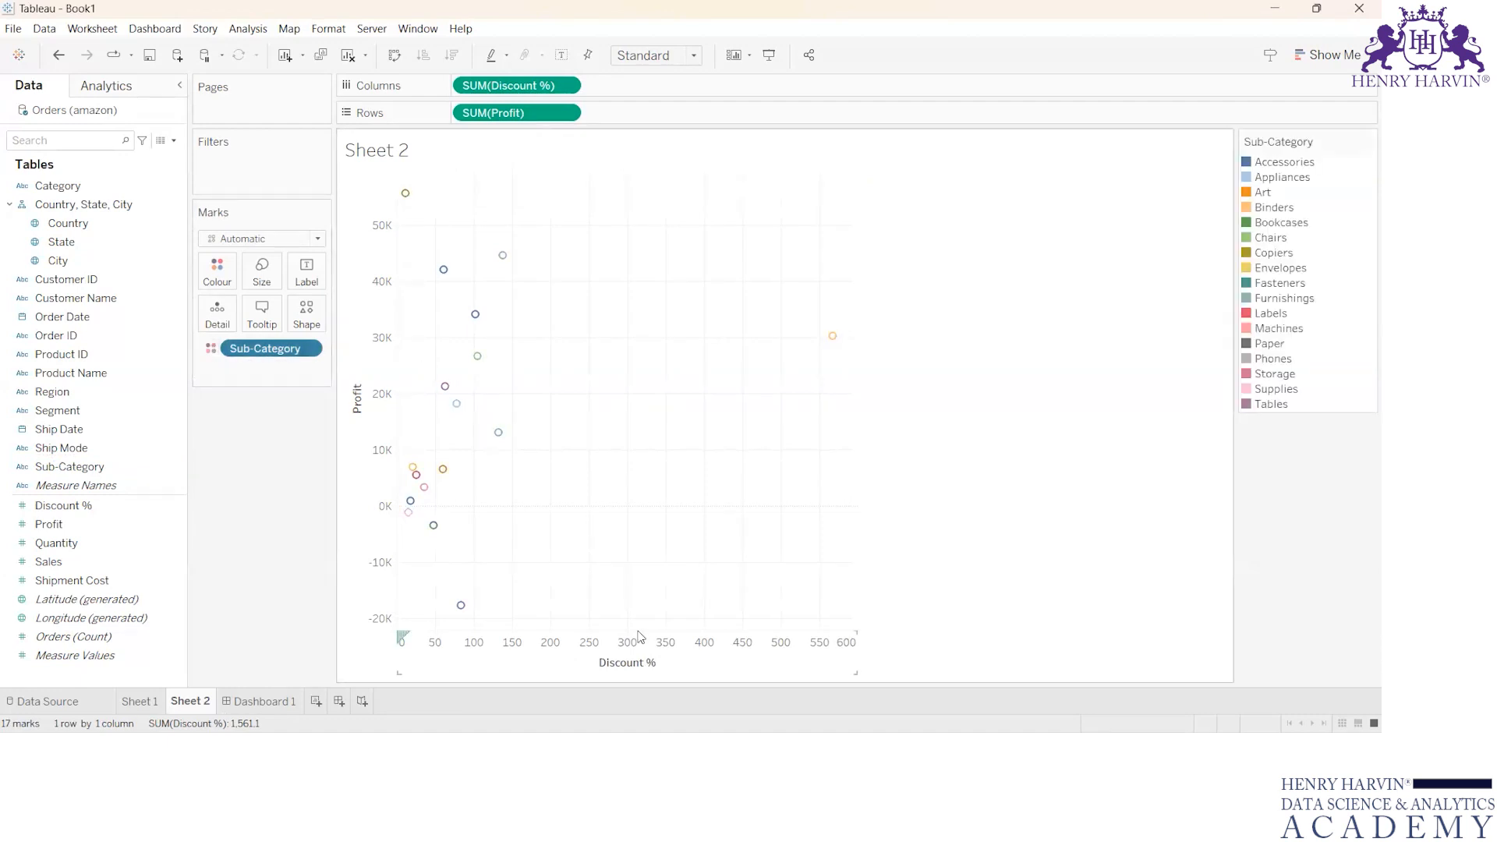
- Place Sheet 2 on Dashboard 1, to the left of the Sheet 1 bar chart
left_click(257, 702)
mouse_move(67, 295)
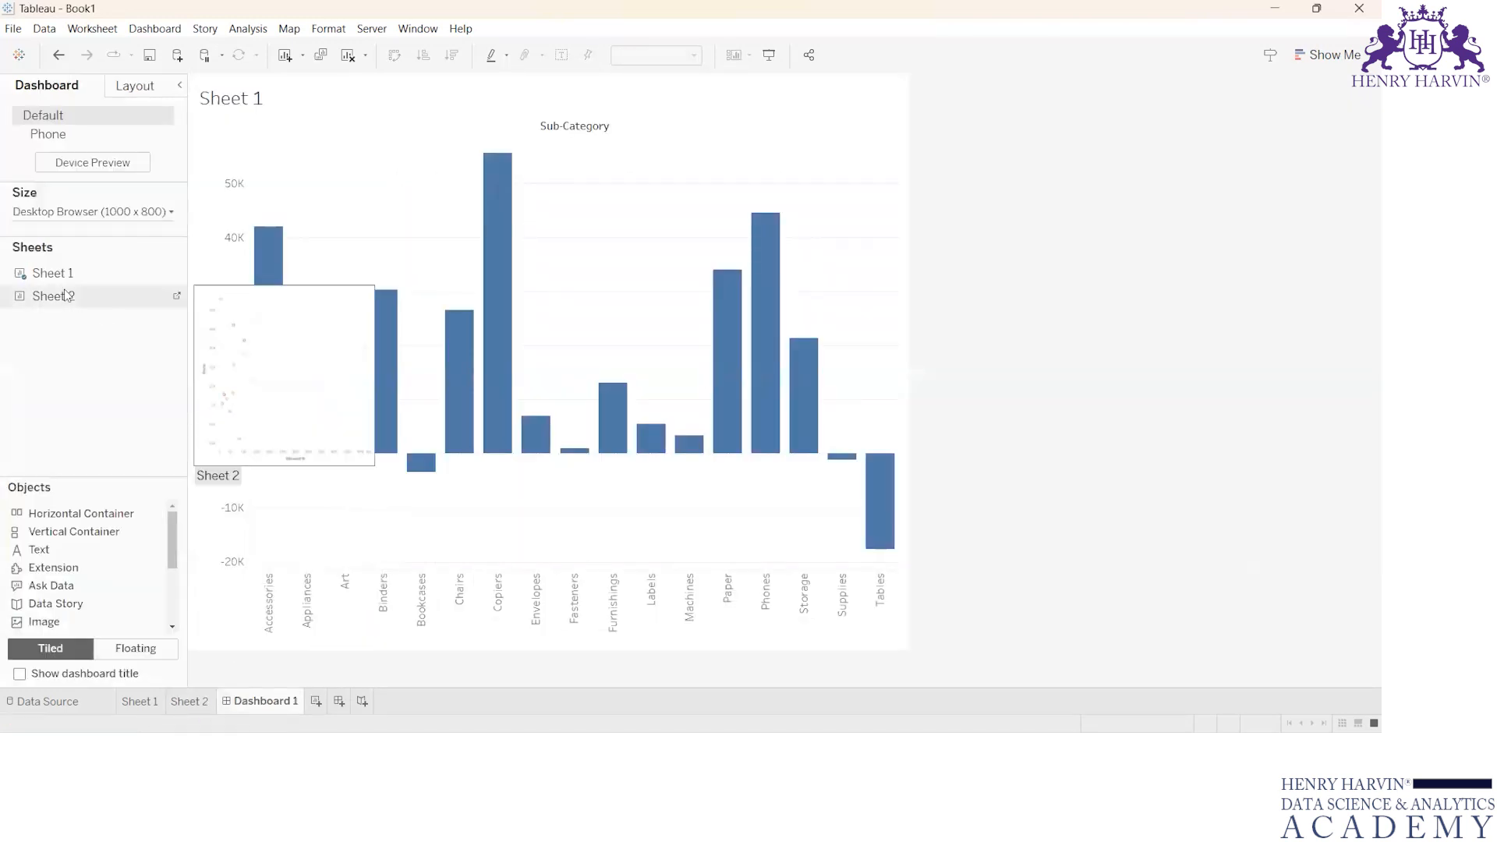
left_click_drag(67, 295, 303, 295)
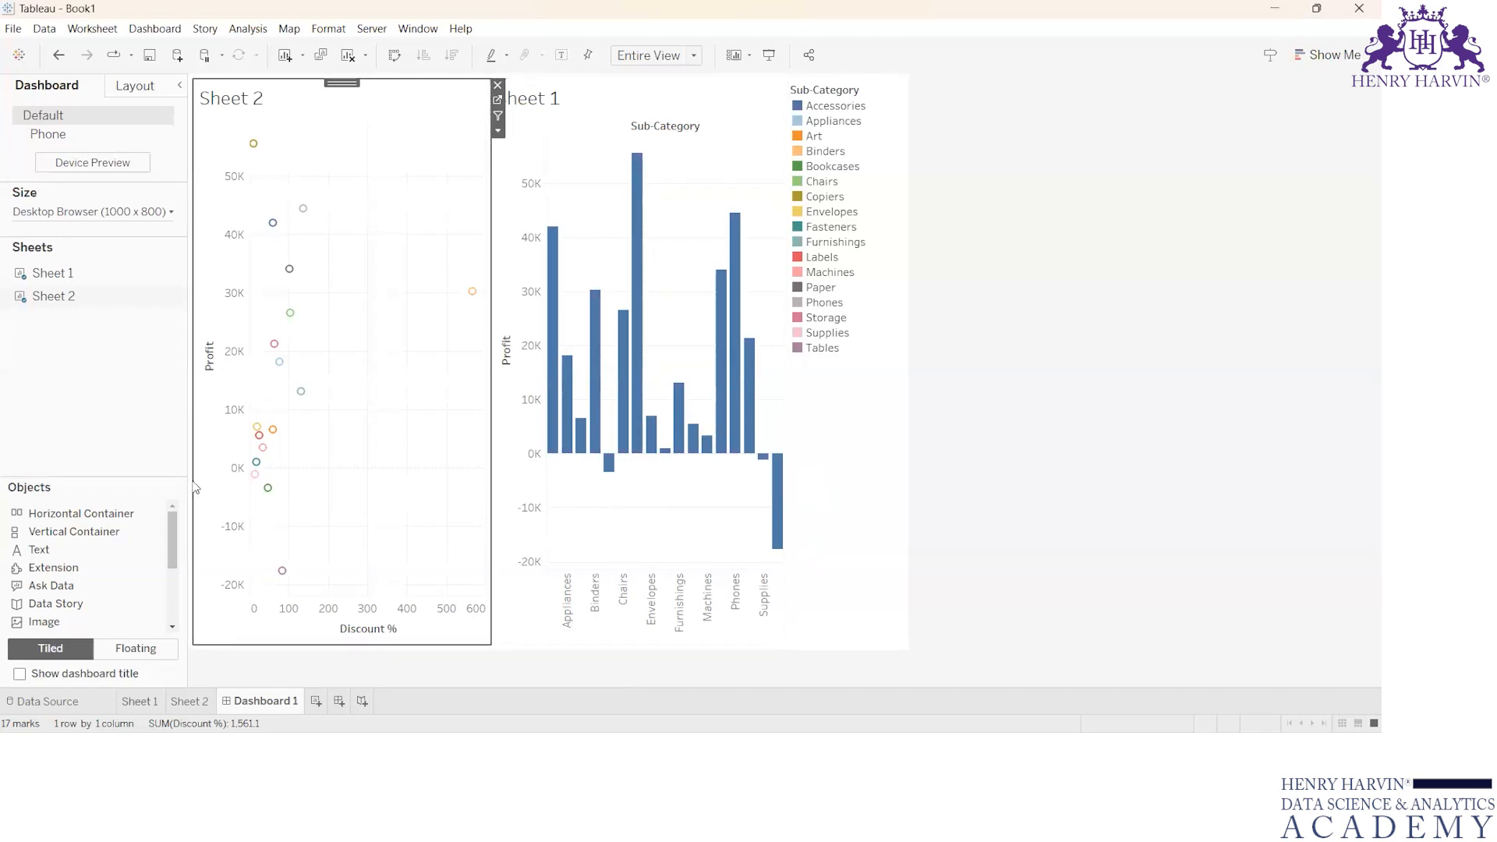
- Rename Sheet 1 as "Sub-Category Profit"
left_click(140, 701)
right_click(143, 701)
left_click(195, 486)
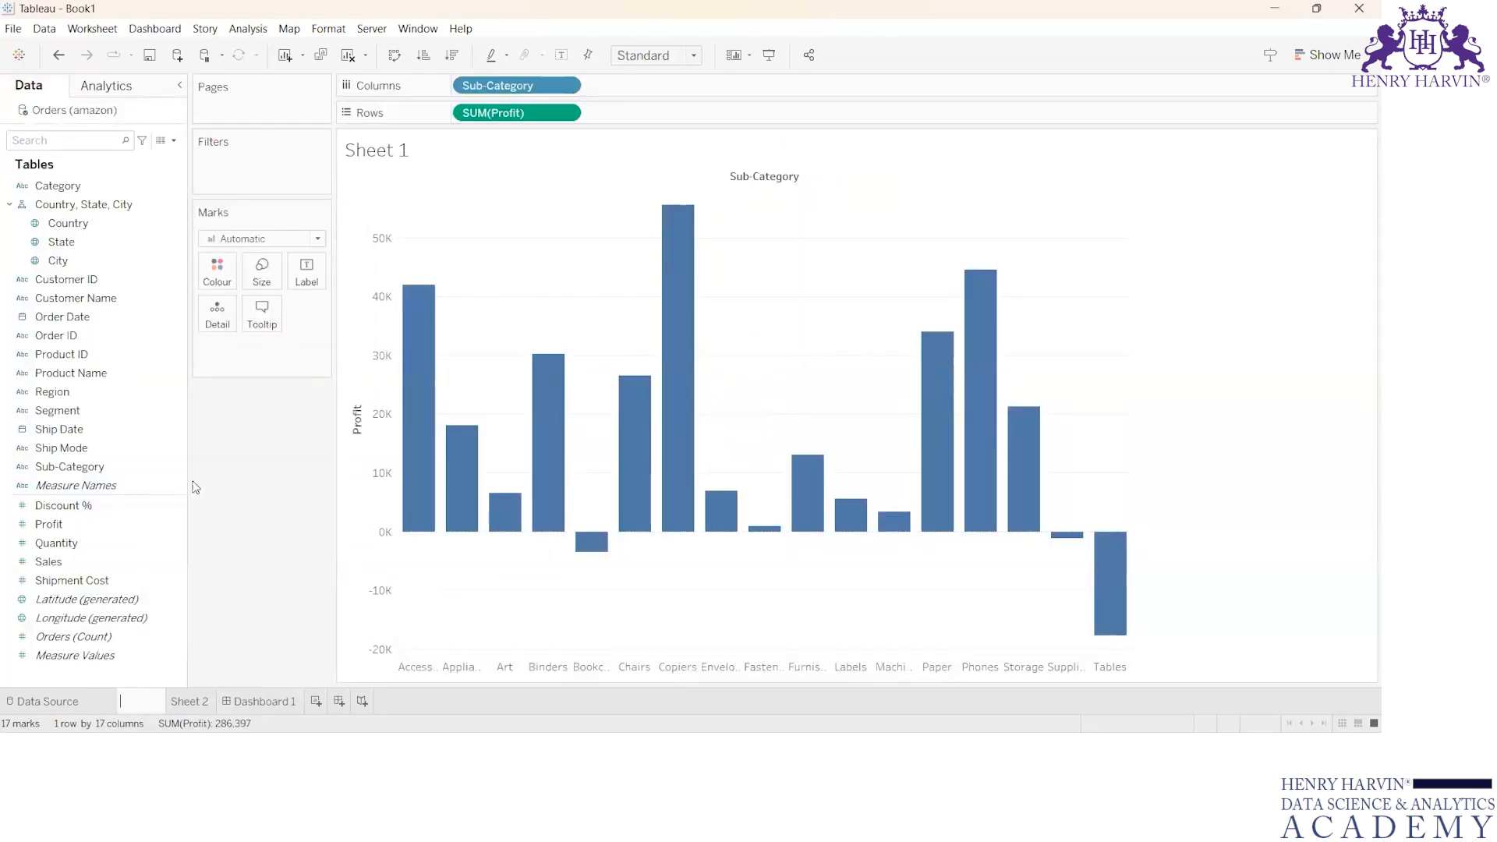
type("Sub-Category")
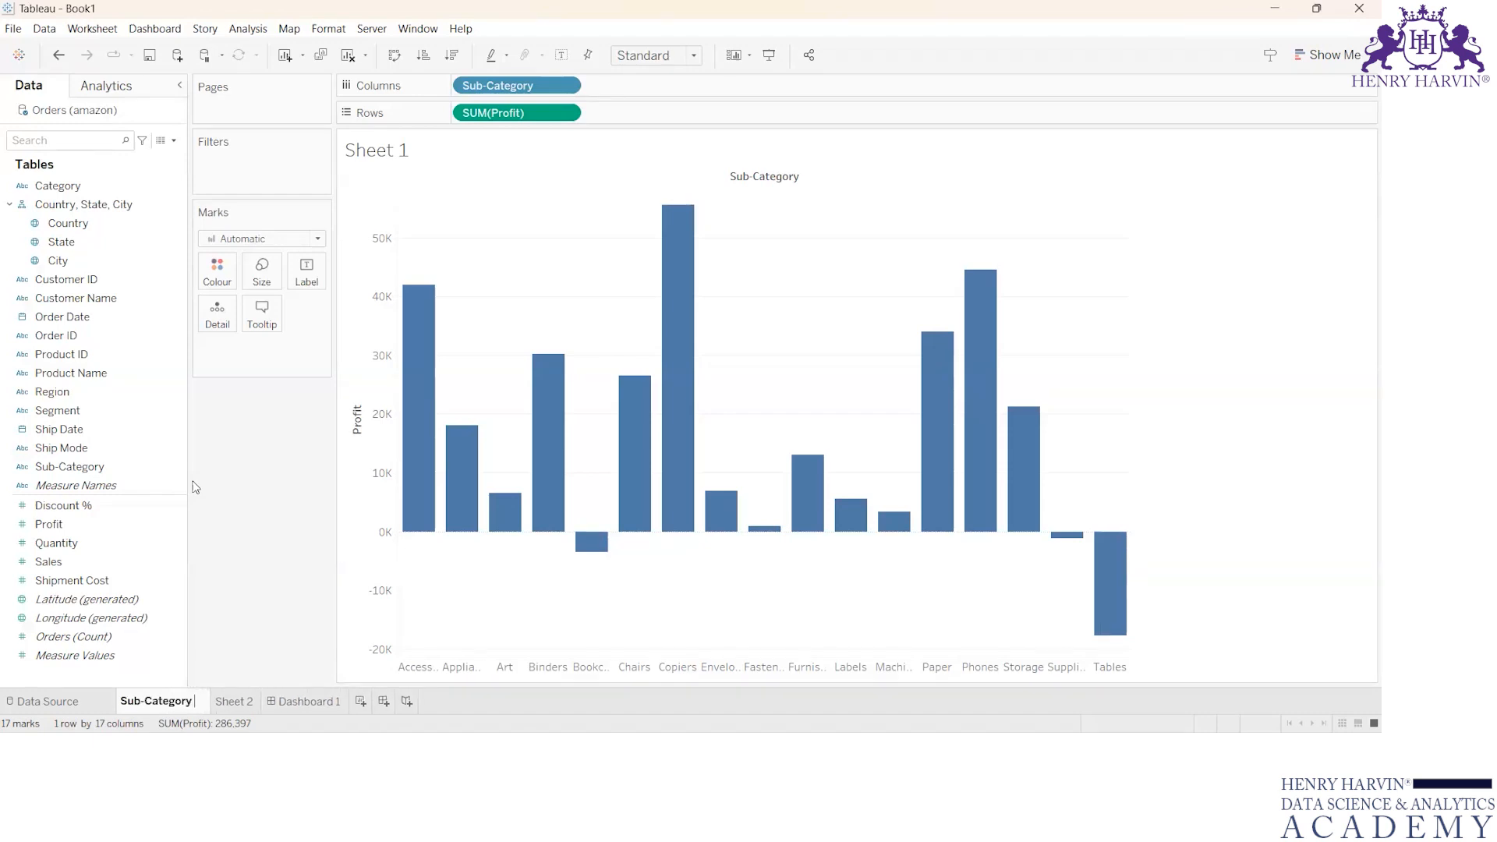
type(" Profit")
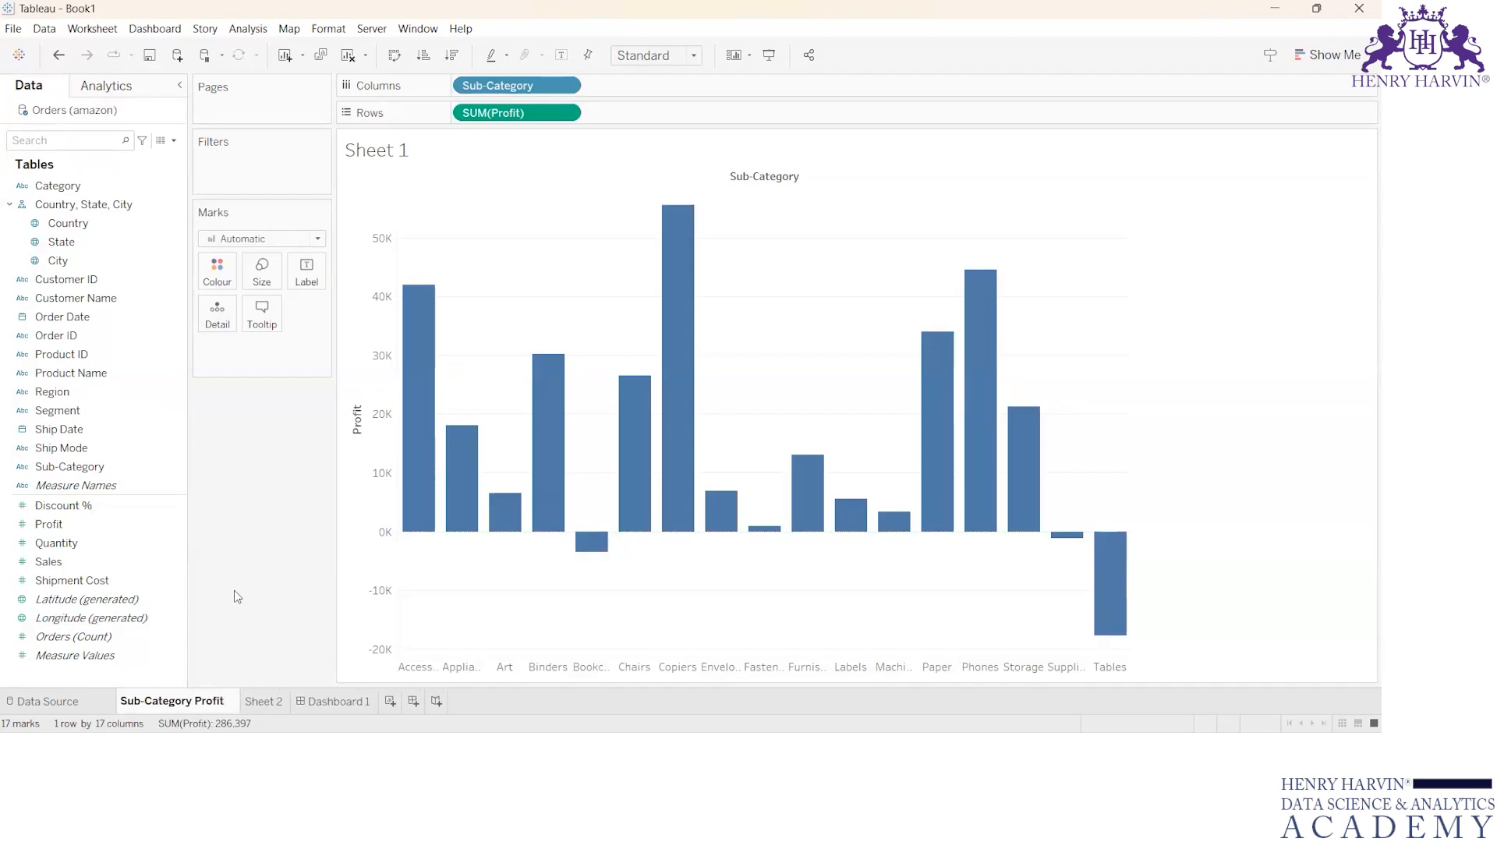
key("Return")
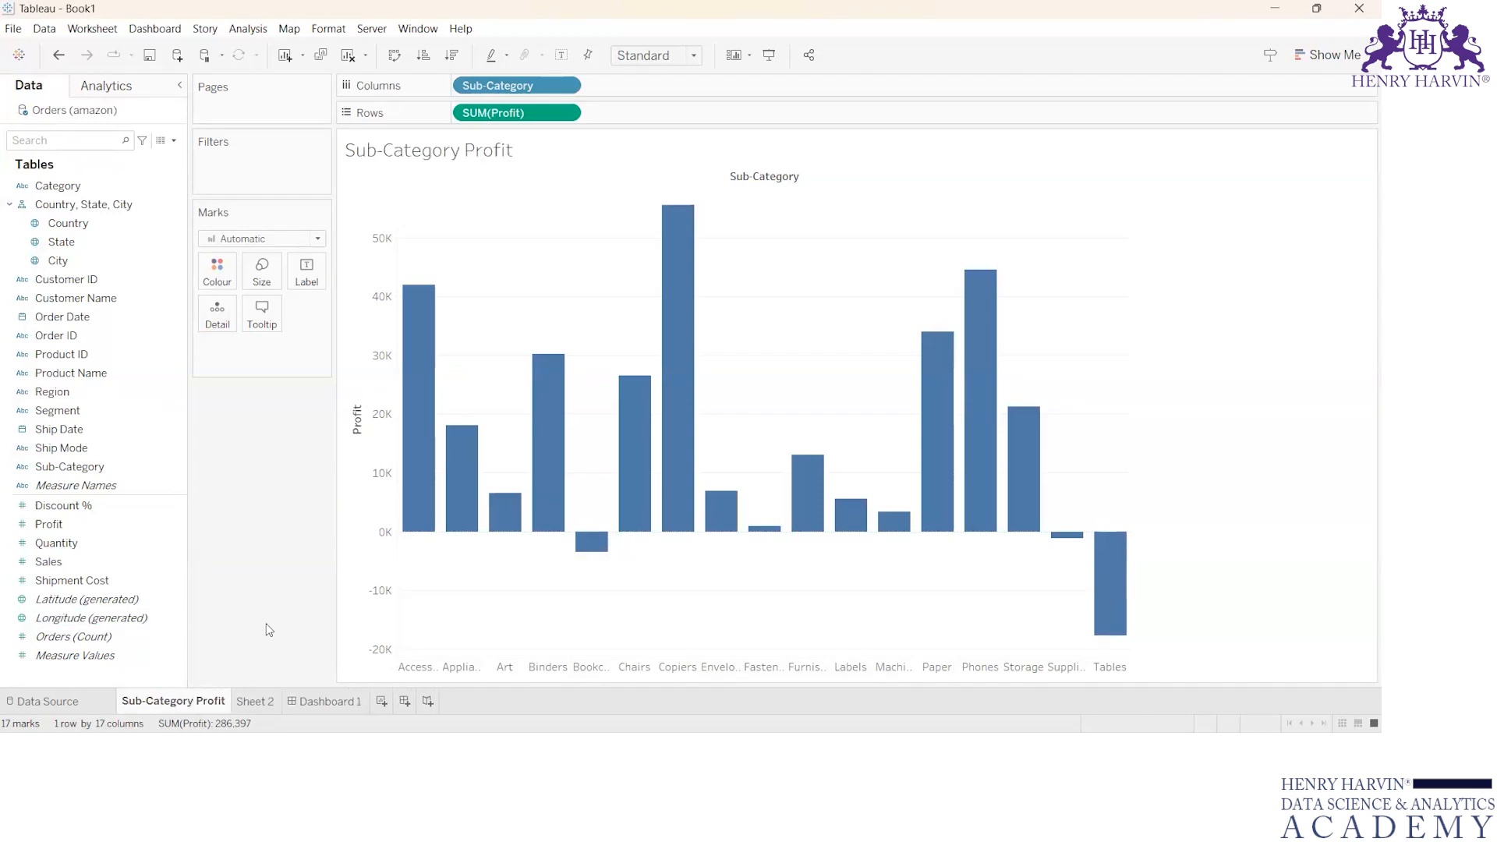
- Rename Sheet 2 as "Discount vs Profit"
left_click(258, 700)
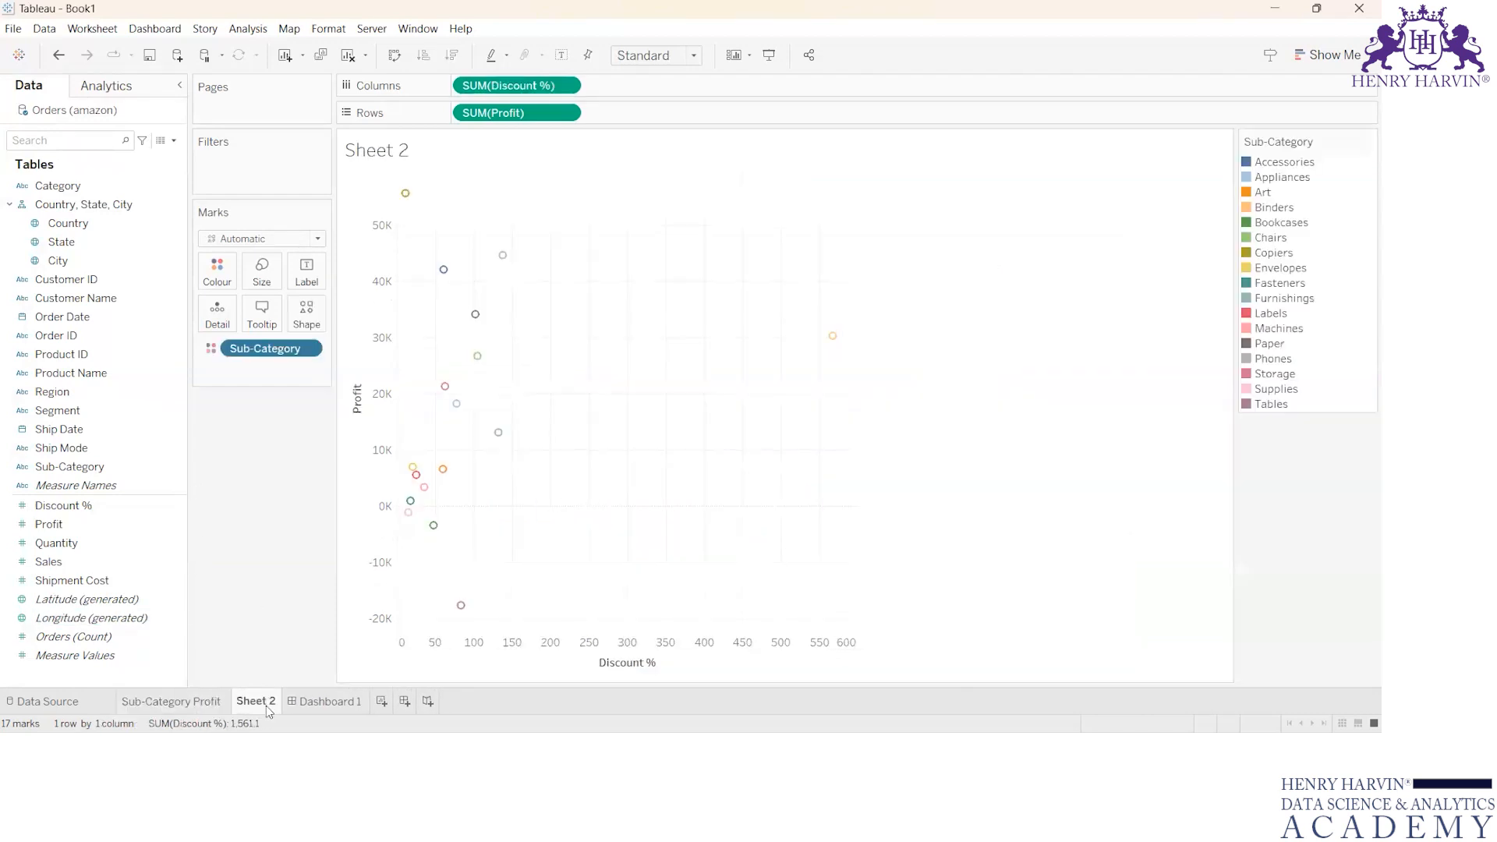
right_click(265, 705)
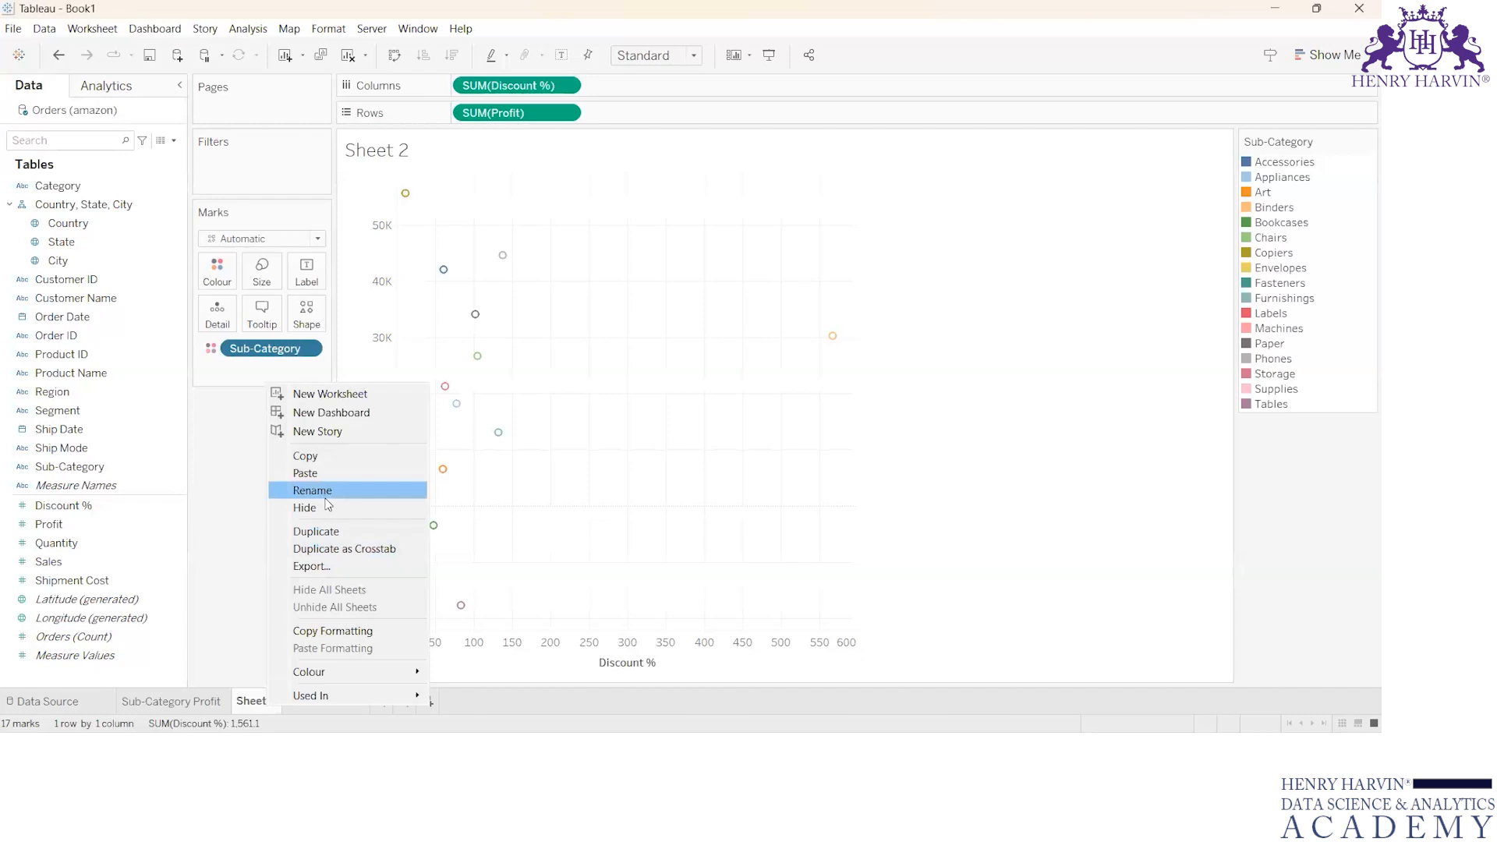
left_click(326, 497)
type("Dis")
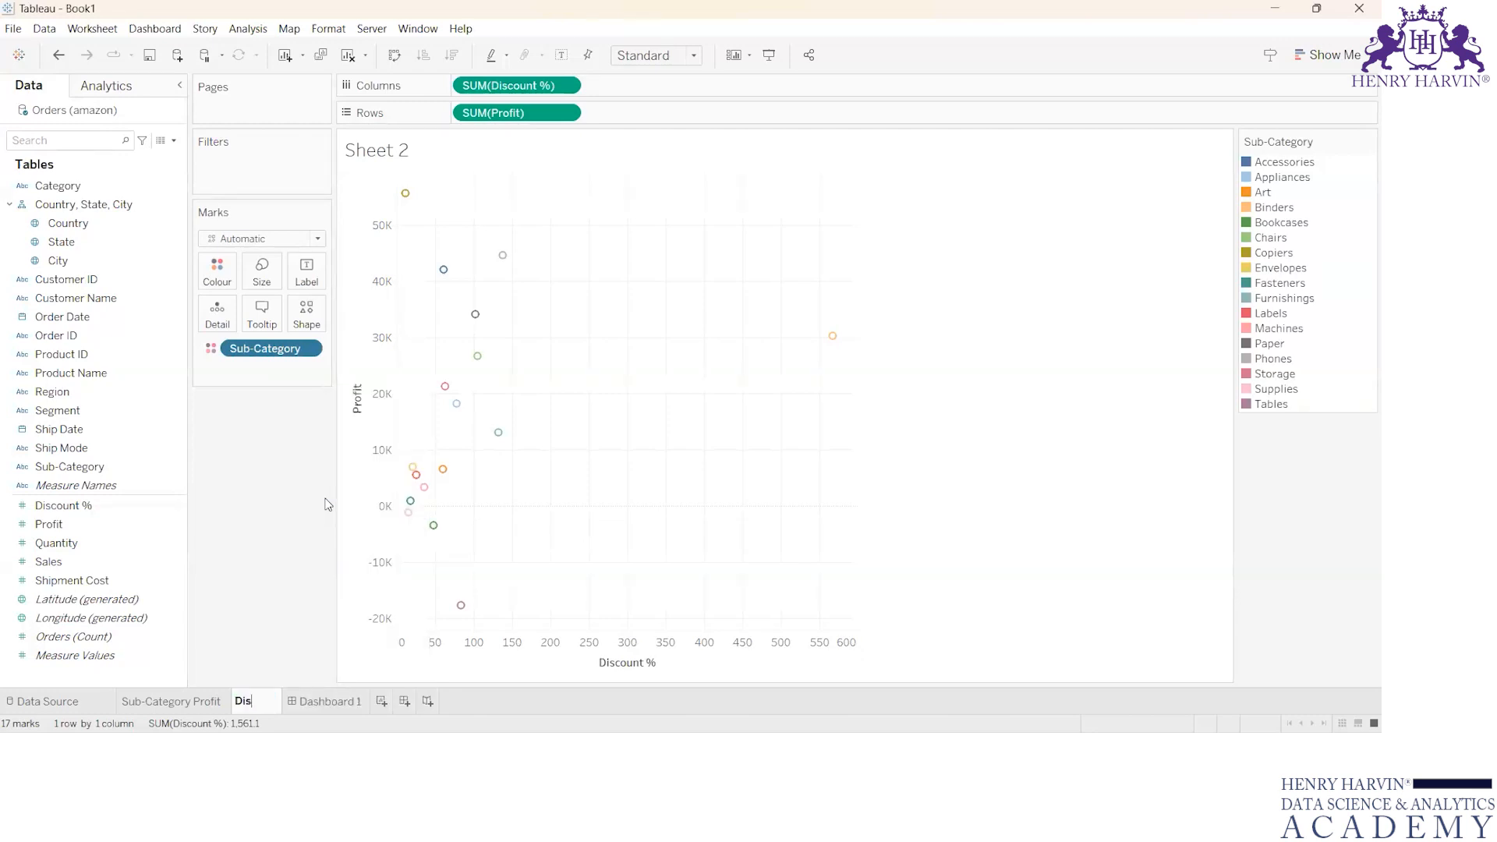
type("count v")
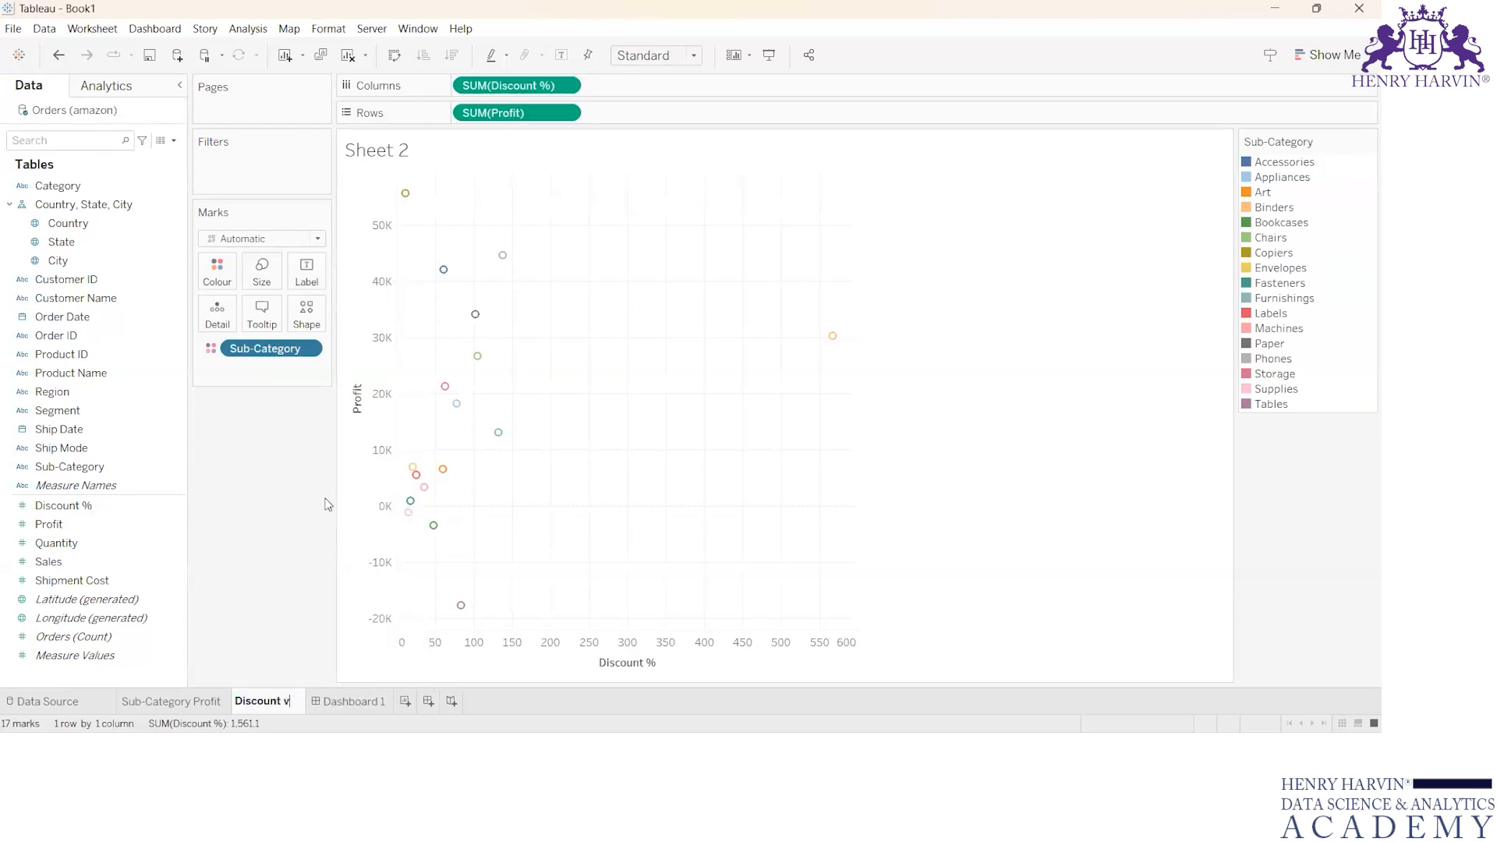
type("s Profit")
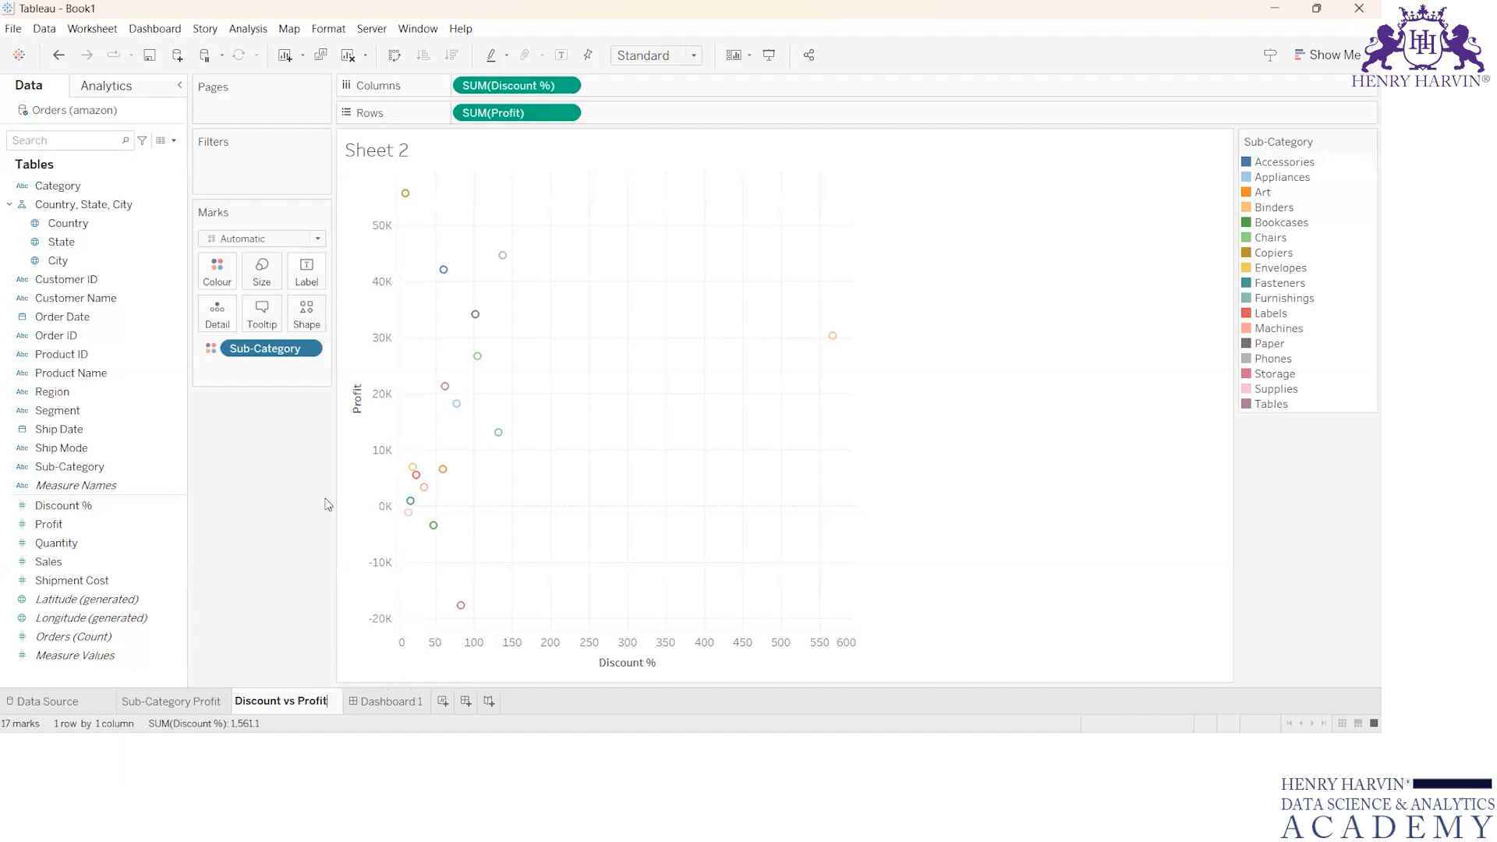
left_click(293, 532)
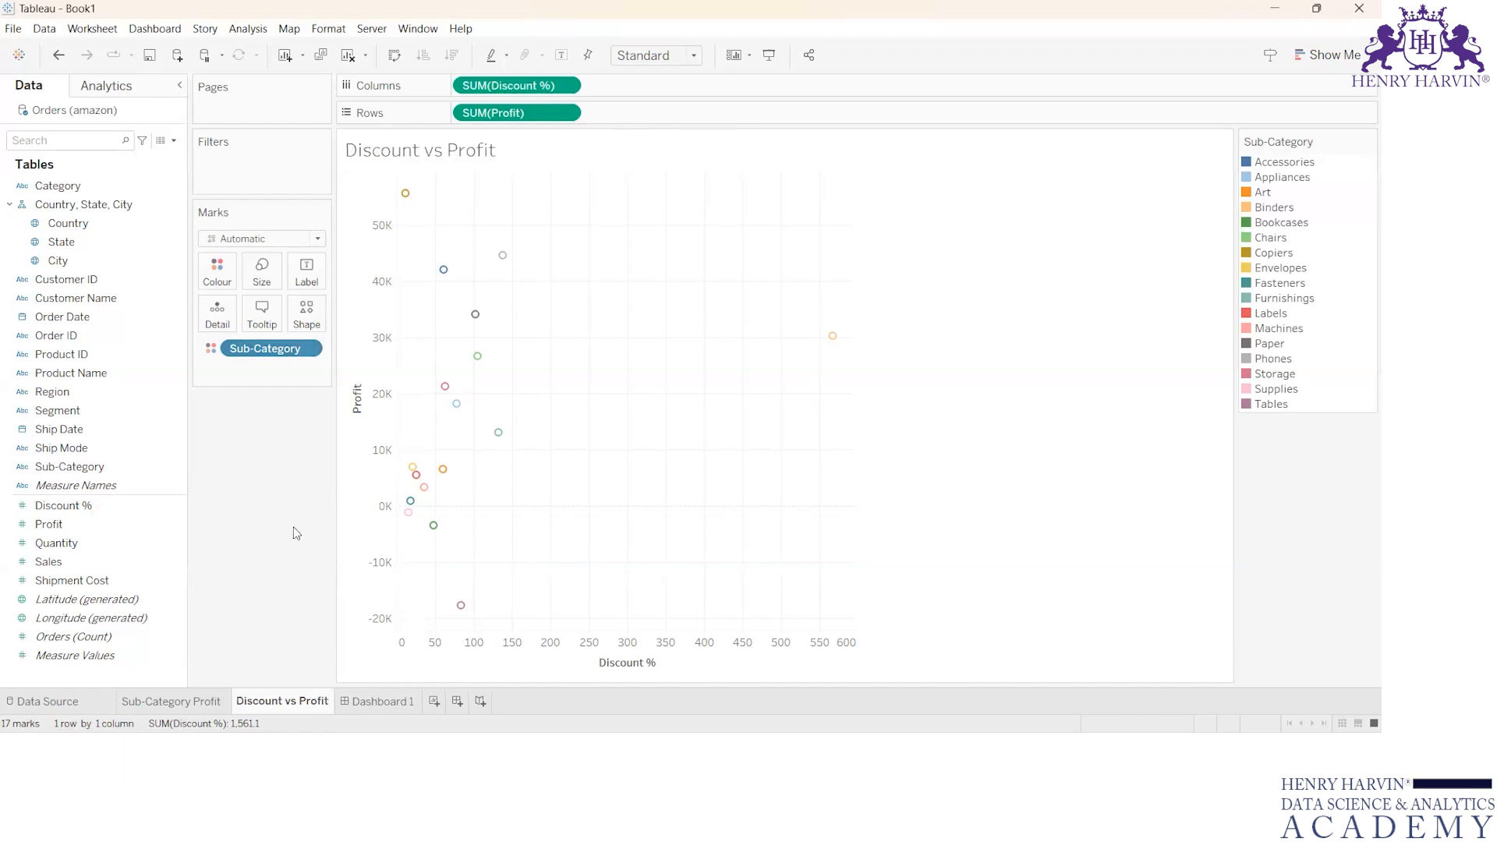
- Remove the Sub-Category colour legend from Dashboard 1 and widen the Discount vs Profit chart slightly
left_click(381, 709)
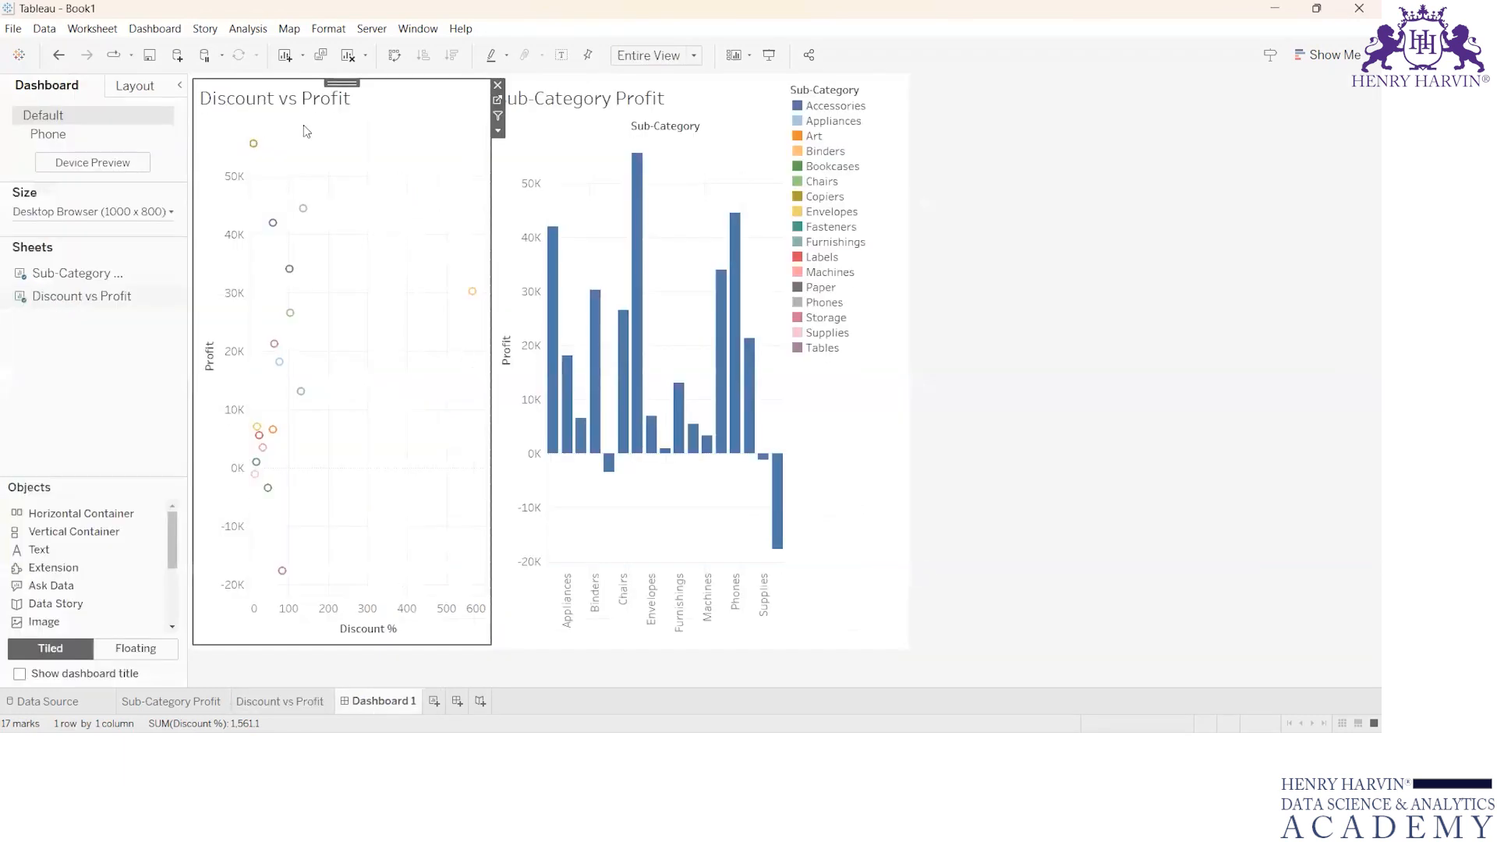
left_click(997, 171)
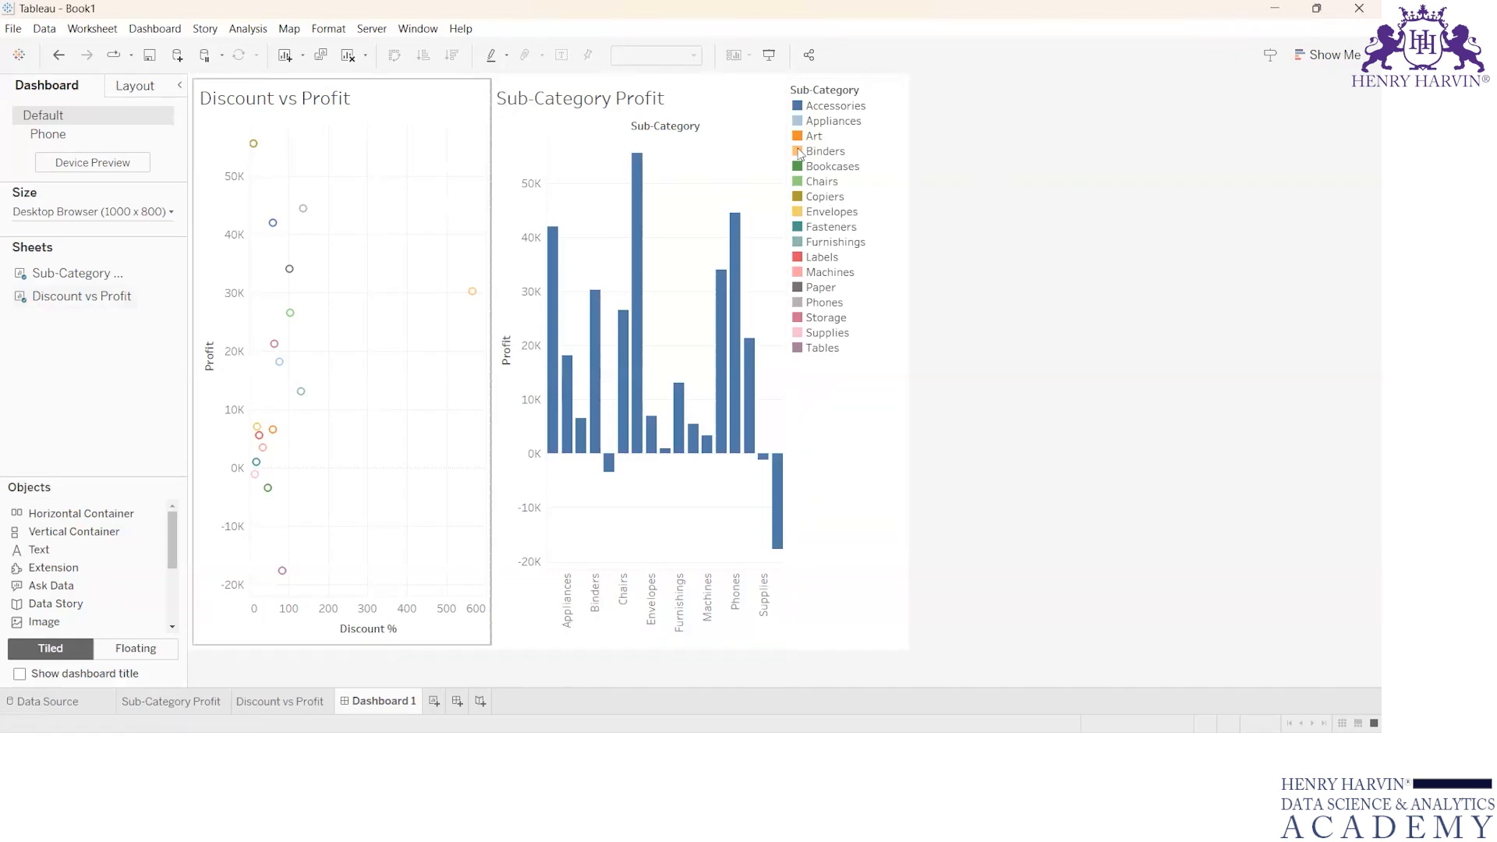
left_click(870, 141)
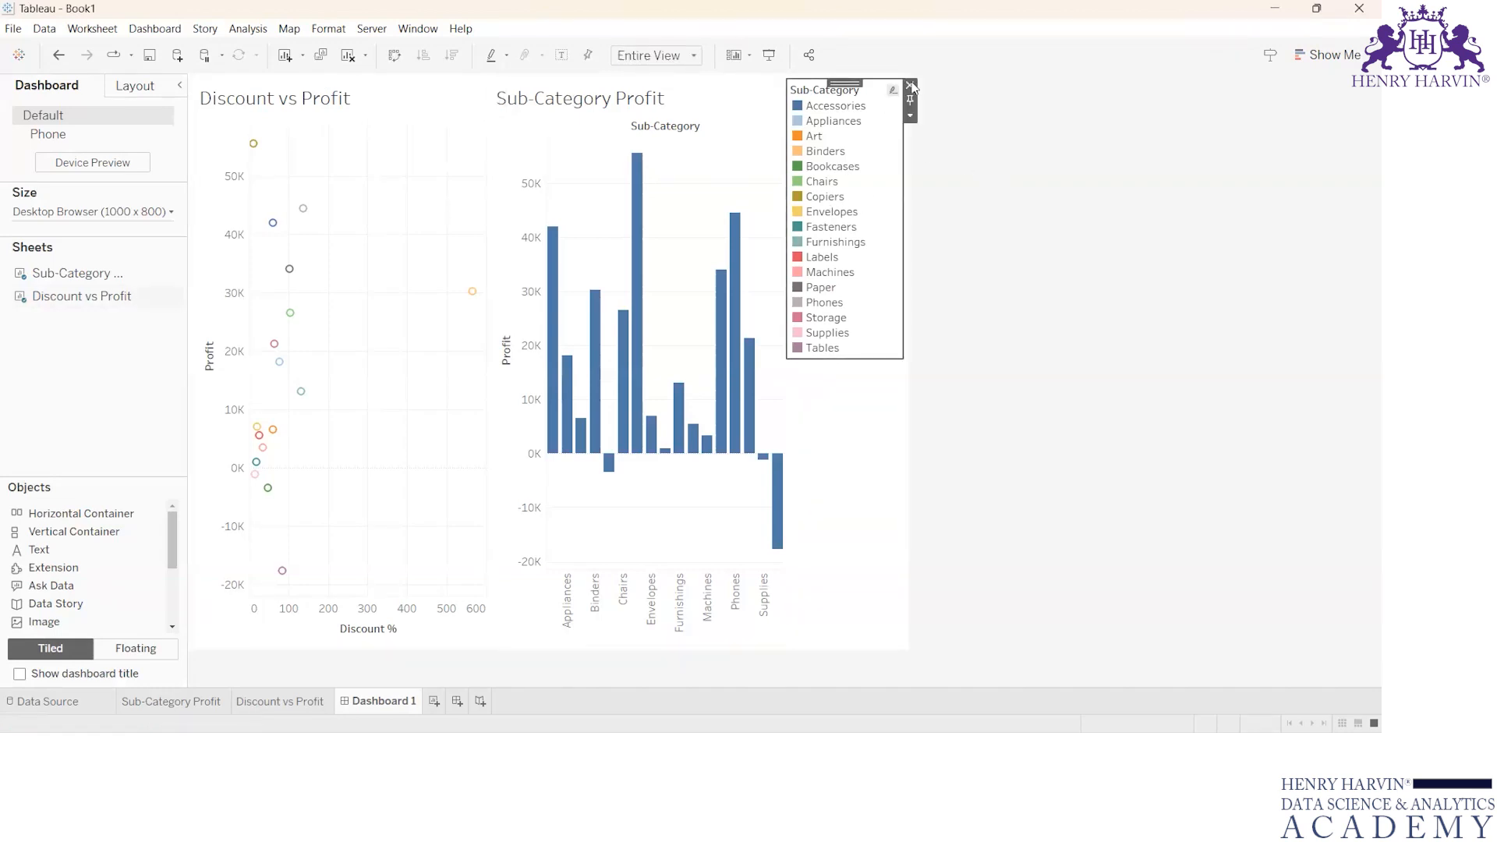
left_click(911, 86)
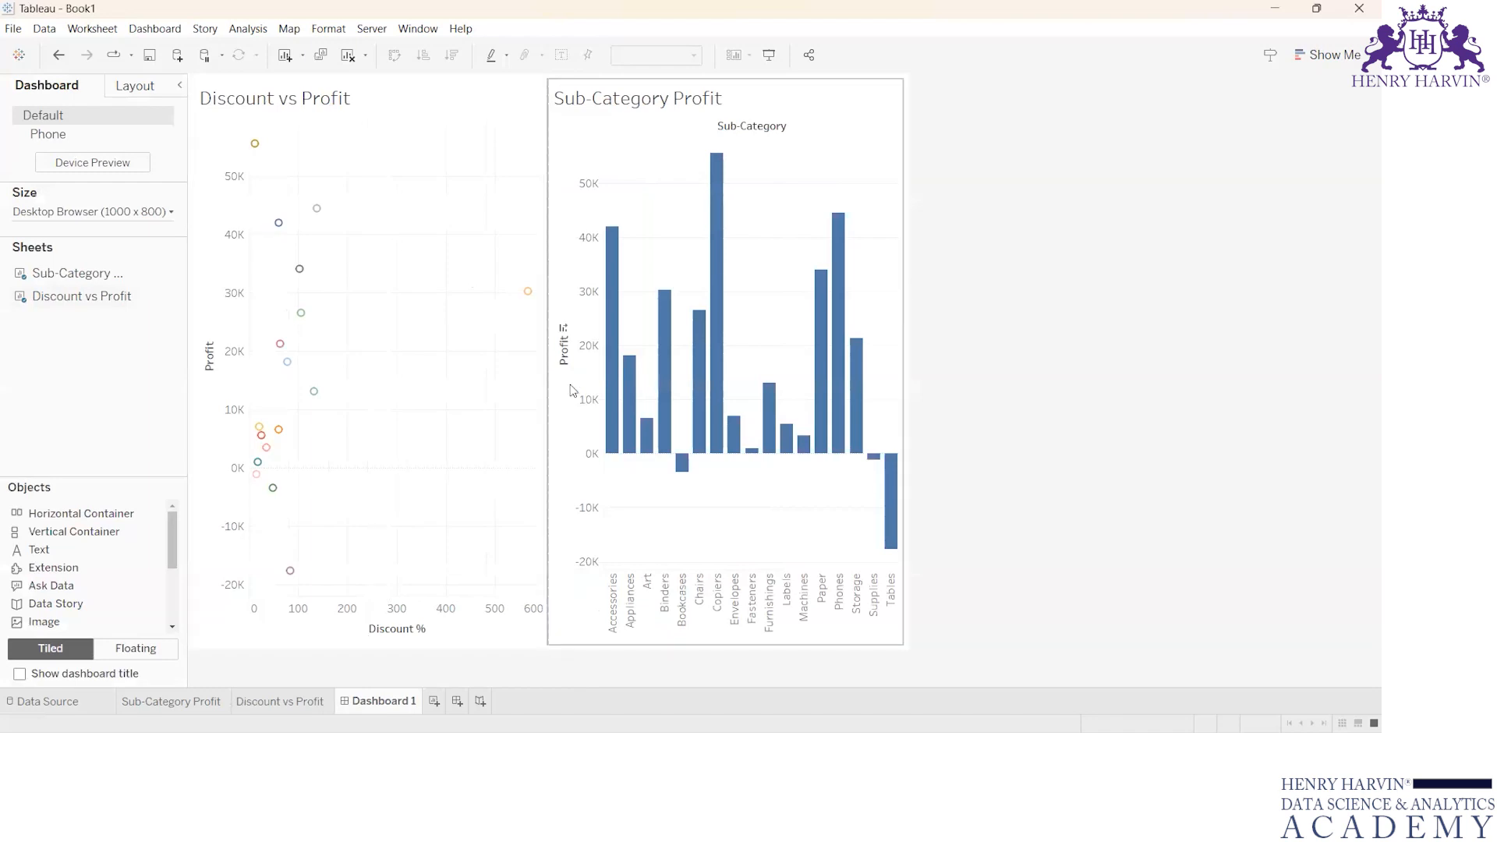
left_click_drag(546, 346, 583, 354)
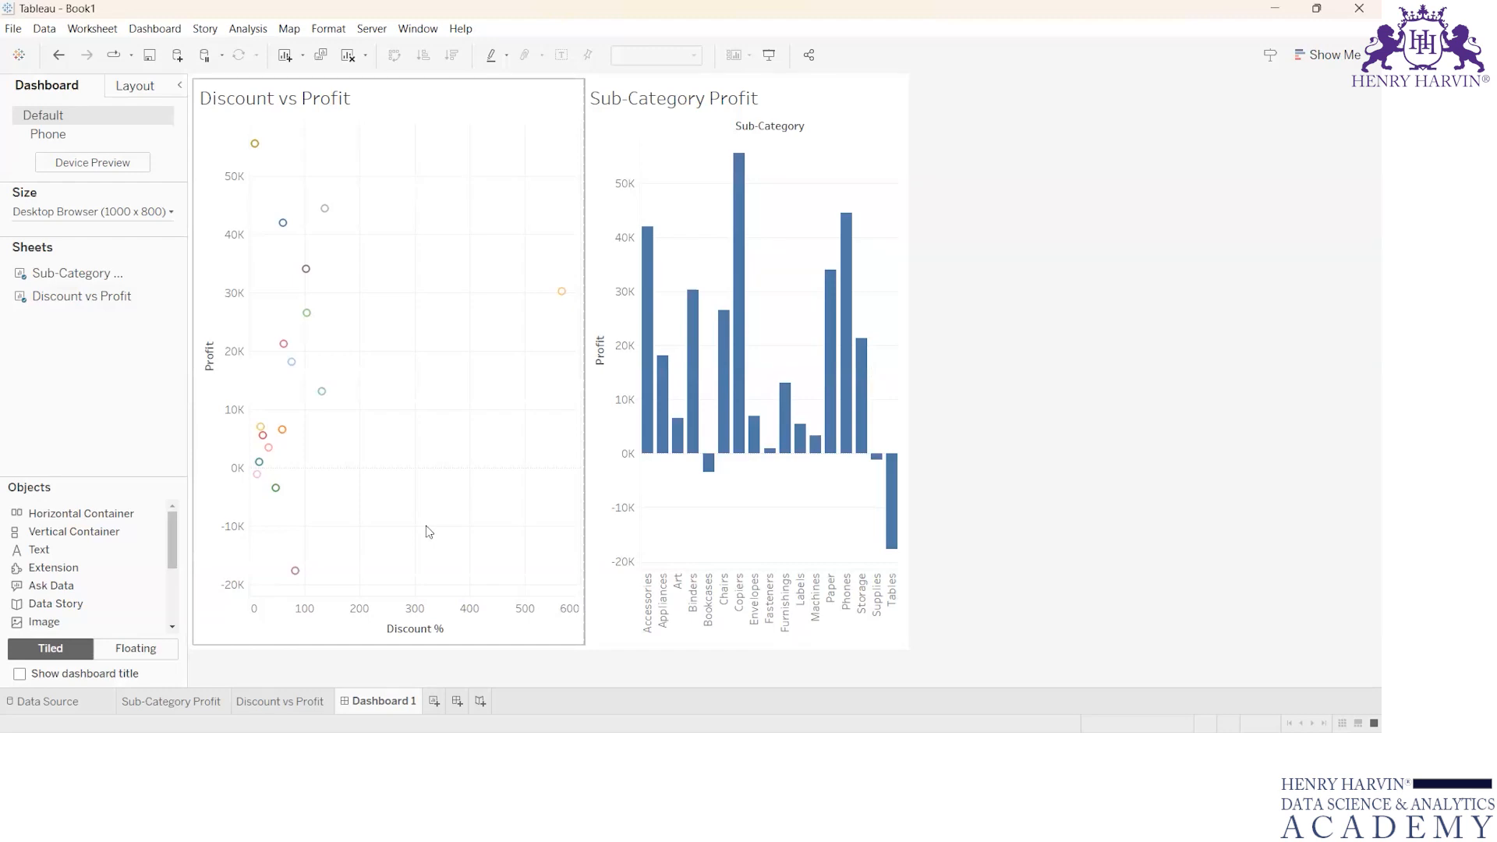
- Set Dashboard 1 to a custom fixed size of 1800 px wide by 1100 px high
left_click(171, 213)
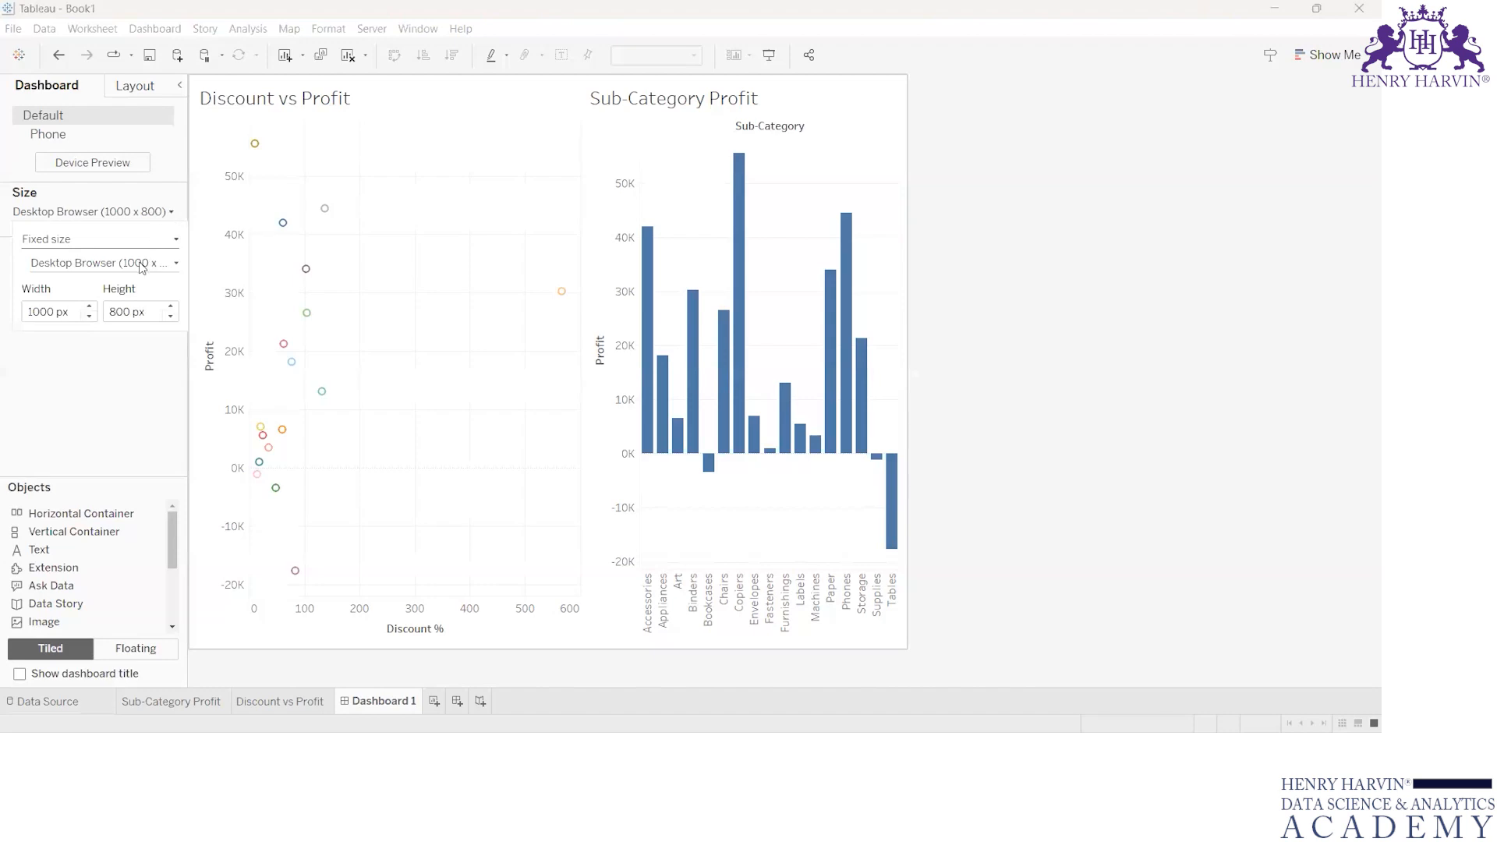
left_click(90, 308)
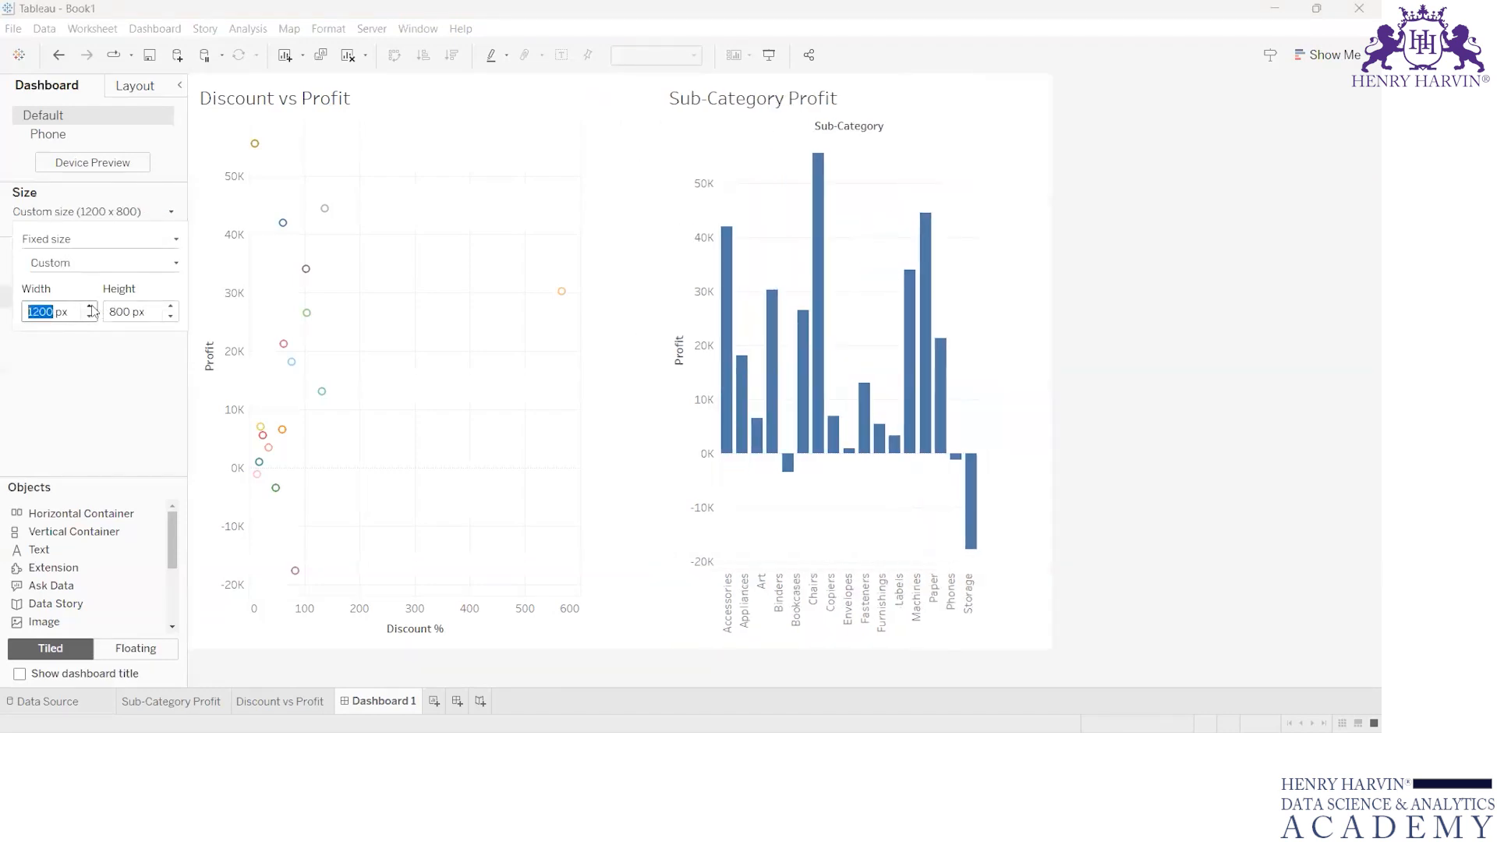
left_click(91, 307)
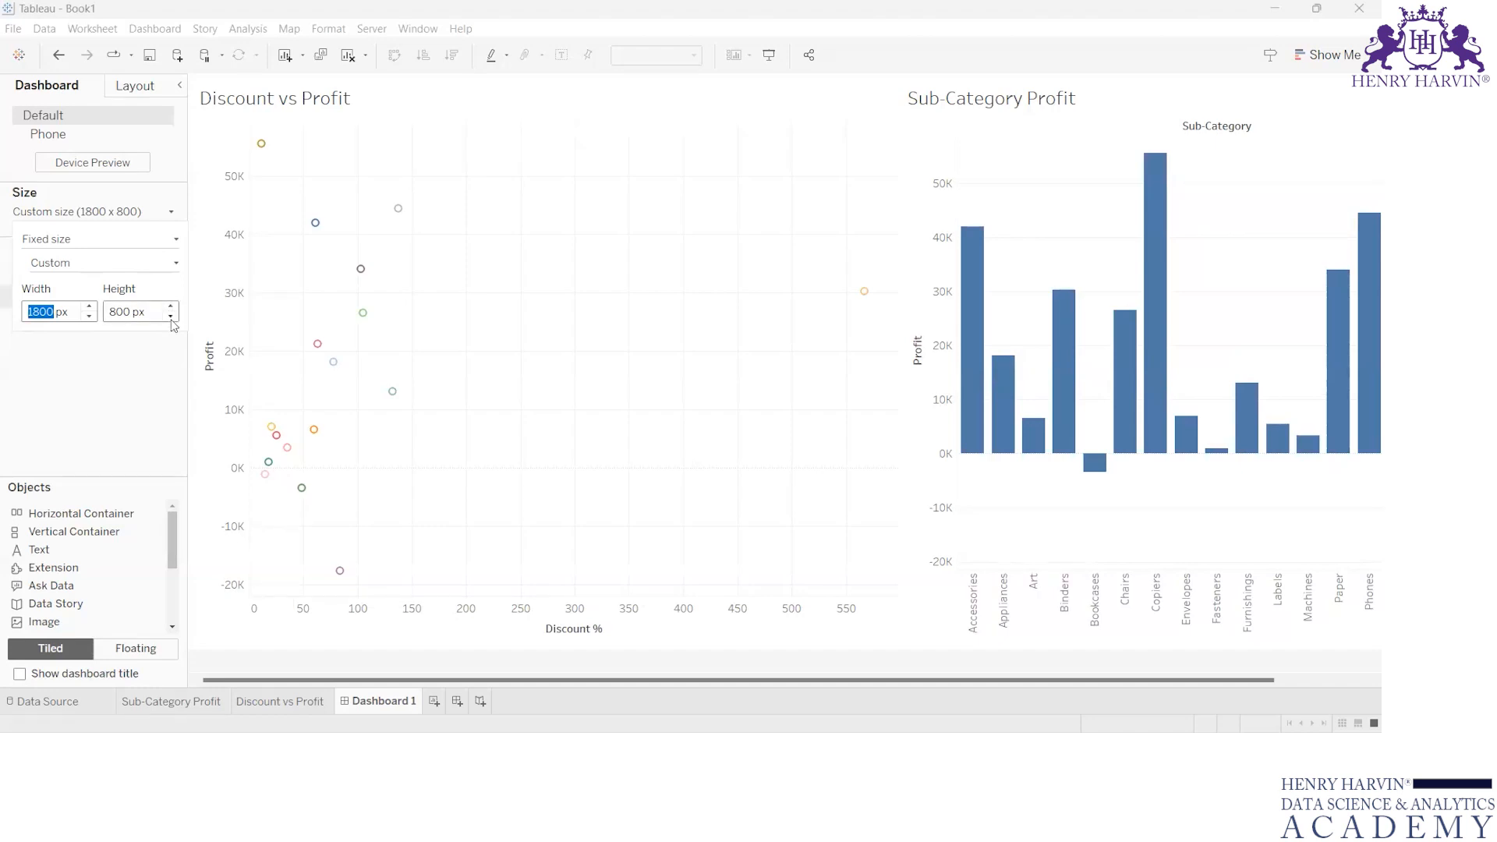
left_click(172, 317)
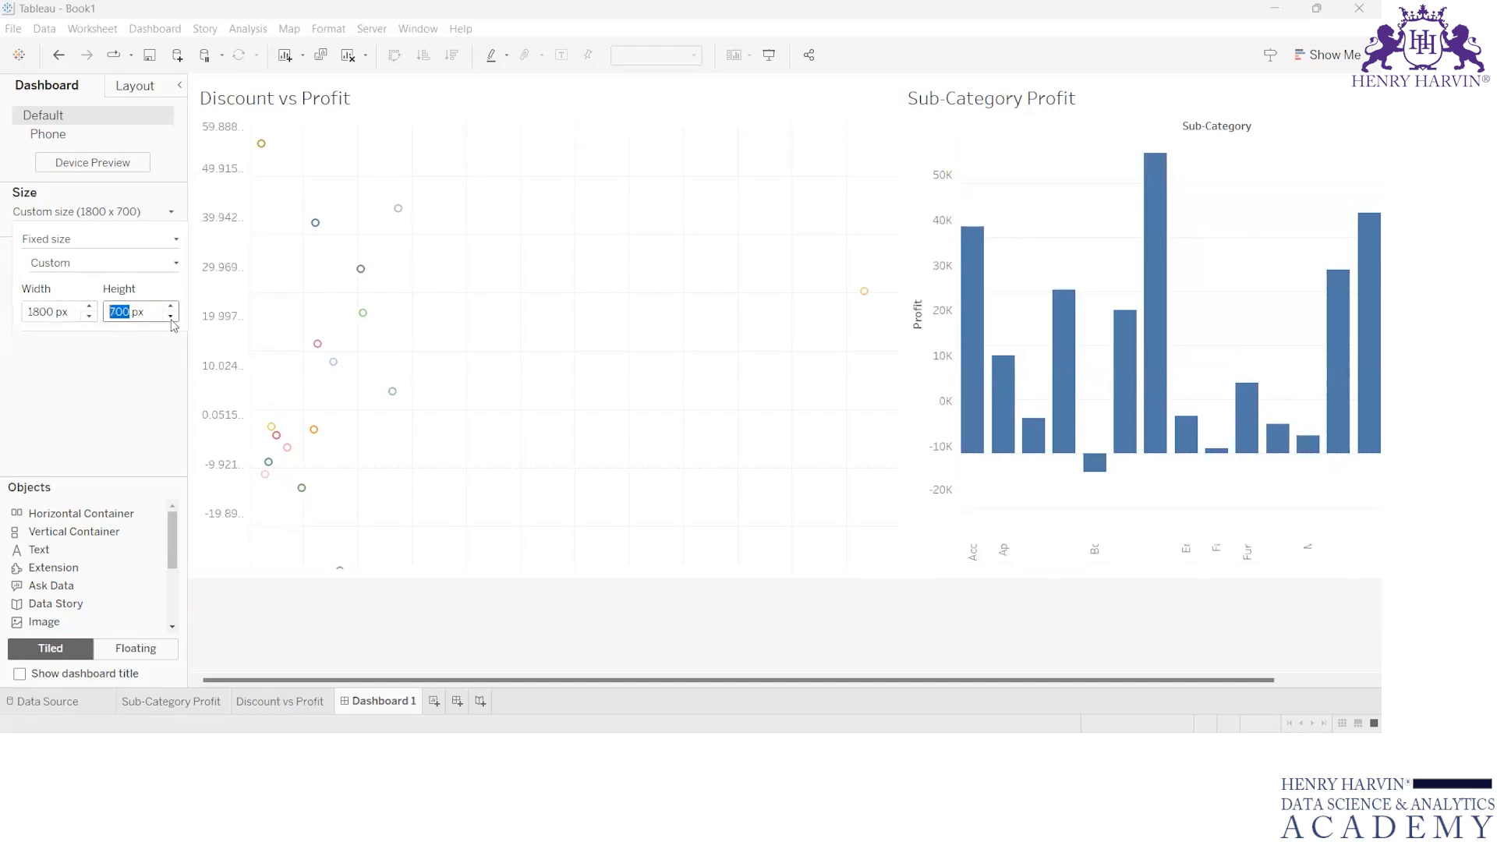
left_click(171, 307)
left_click(170, 308)
left_click(171, 307)
left_click(171, 307)
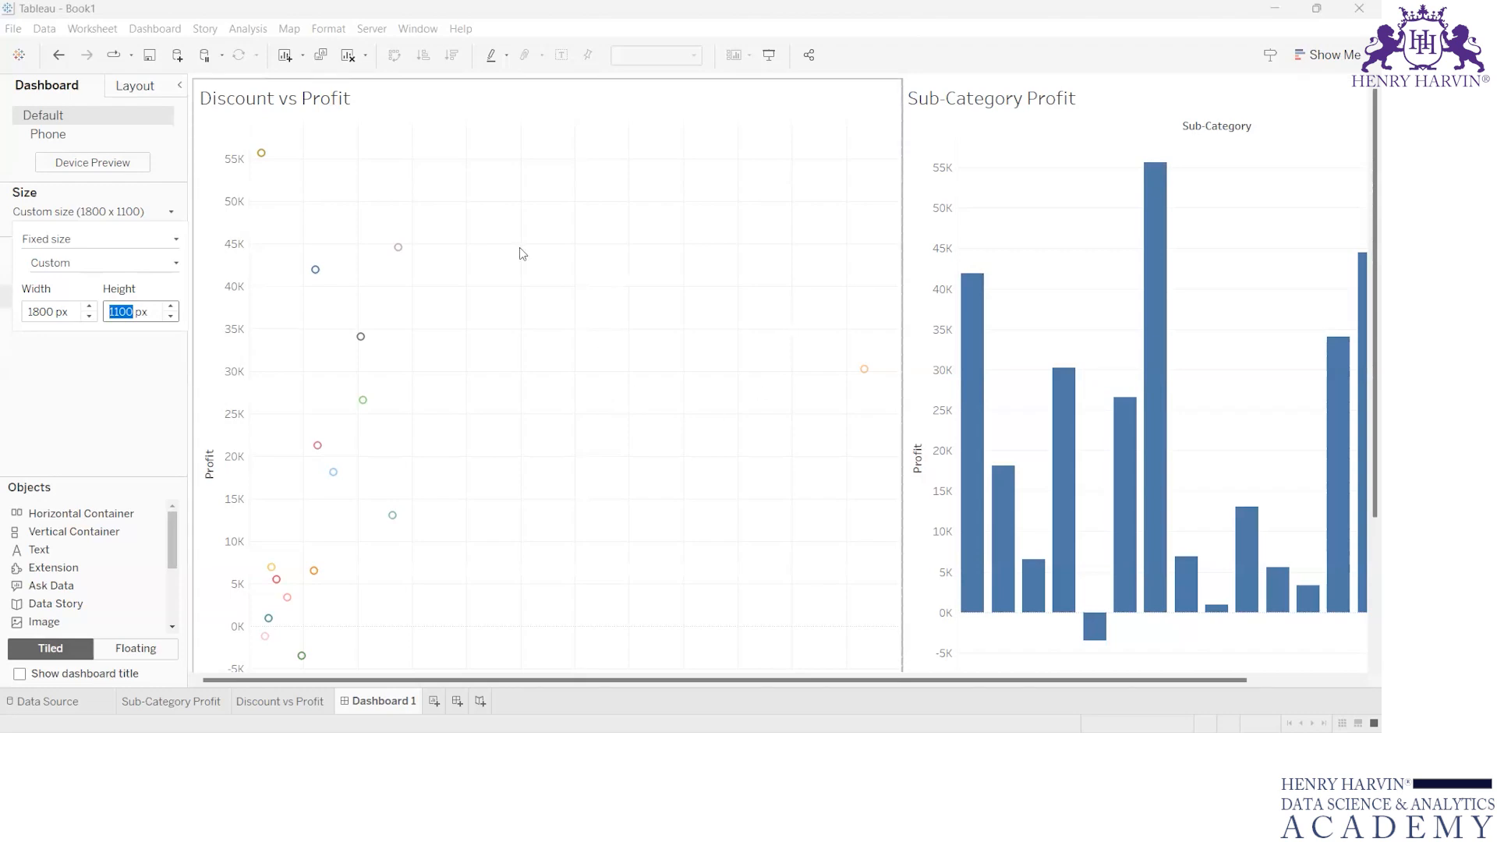
left_click(93, 209)
- Open the Sub-Category Profit sheet and annotate the fields from Category to Measure Names with a bracket and the label "Dimensions"
left_click(164, 699)
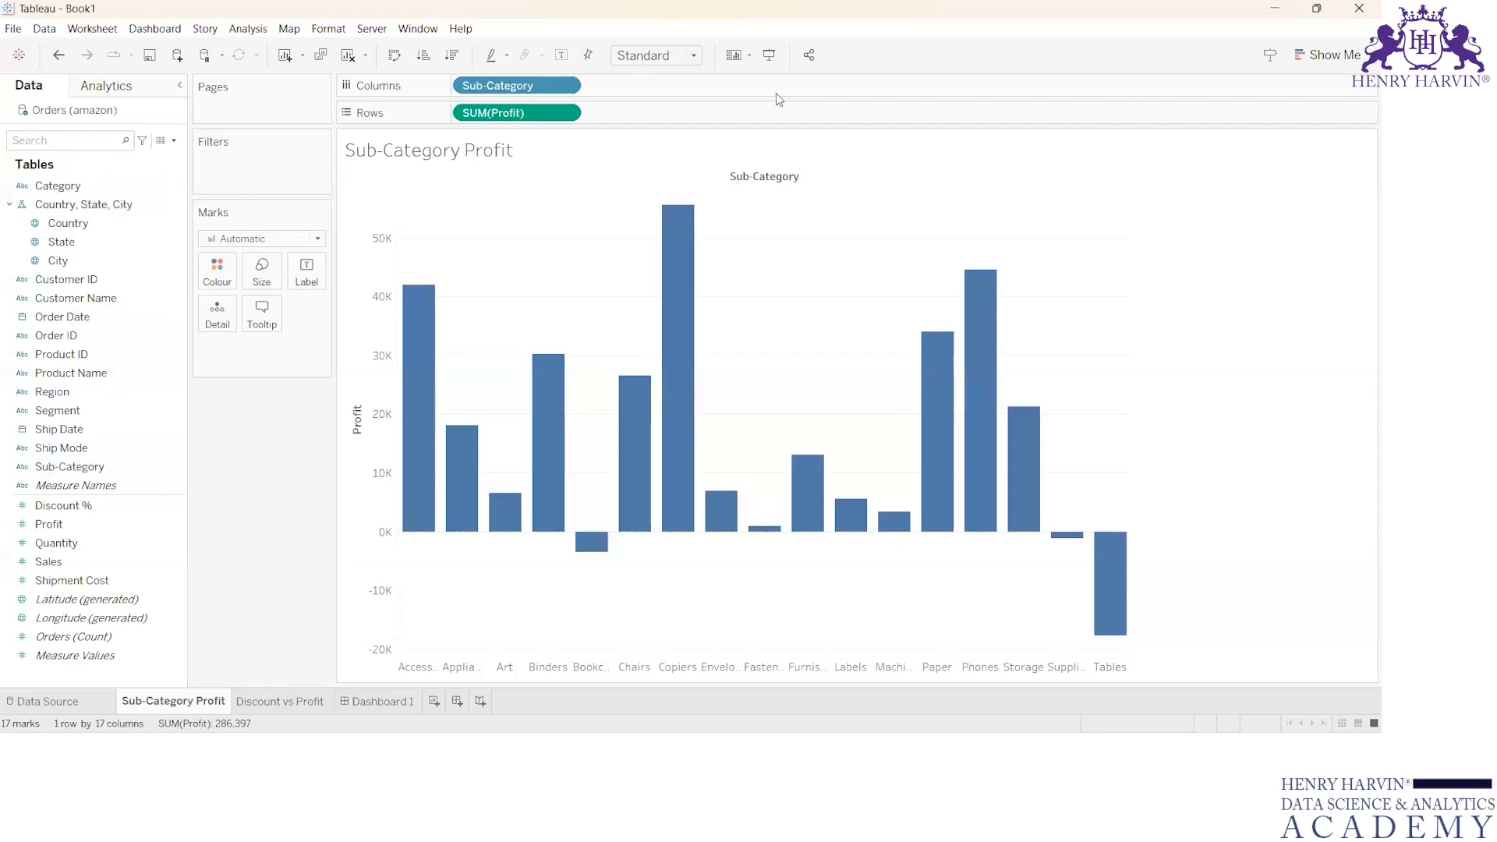
left_click_drag(323, 188, 285, 181)
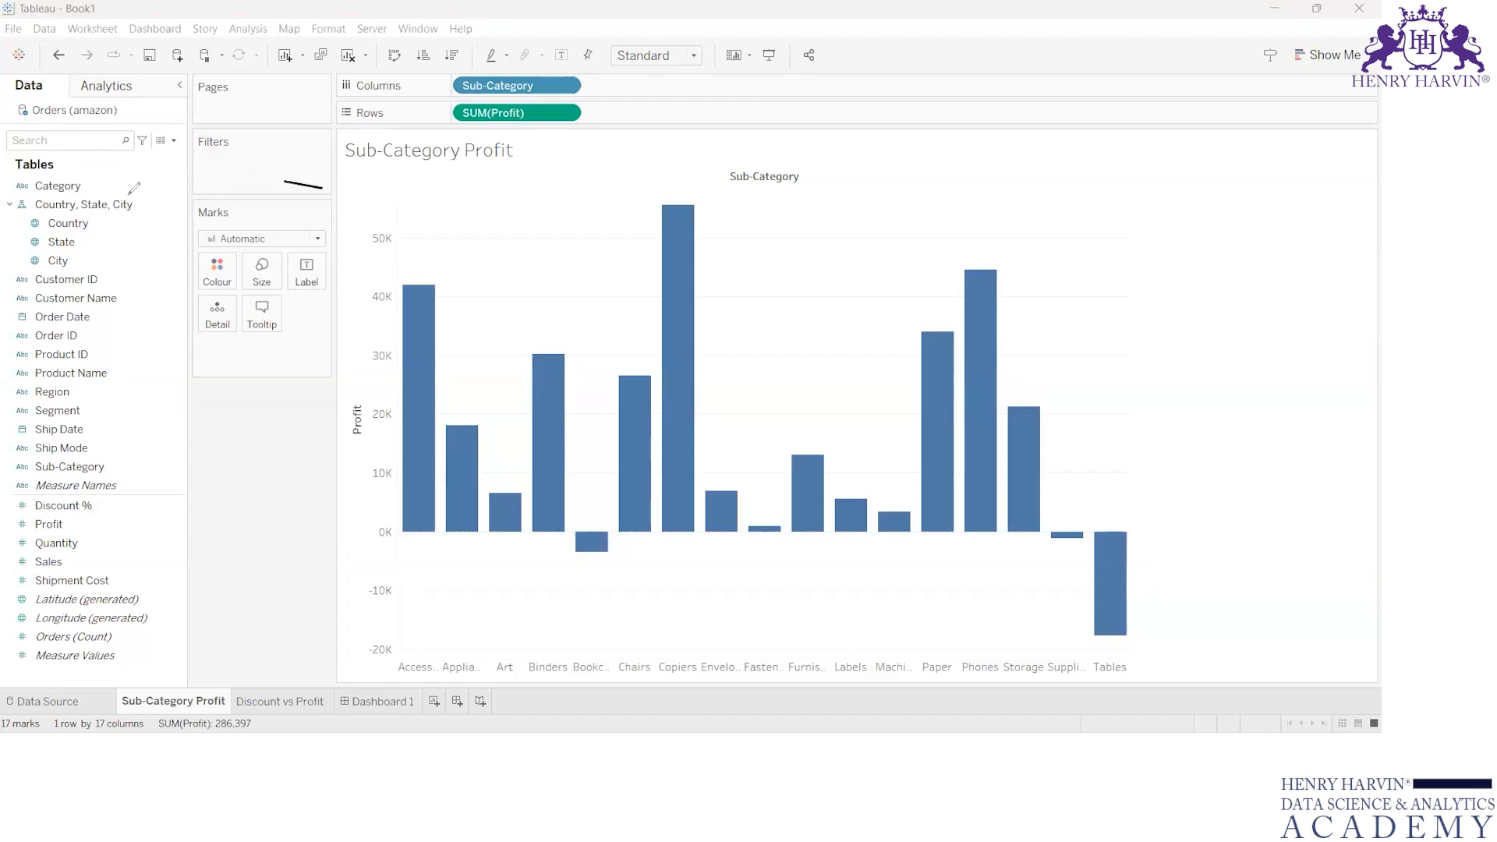
mouse_move(141, 180)
left_mouse_down()
mouse_move(190, 434)
mouse_move(139, 481)
left_mouse_up()
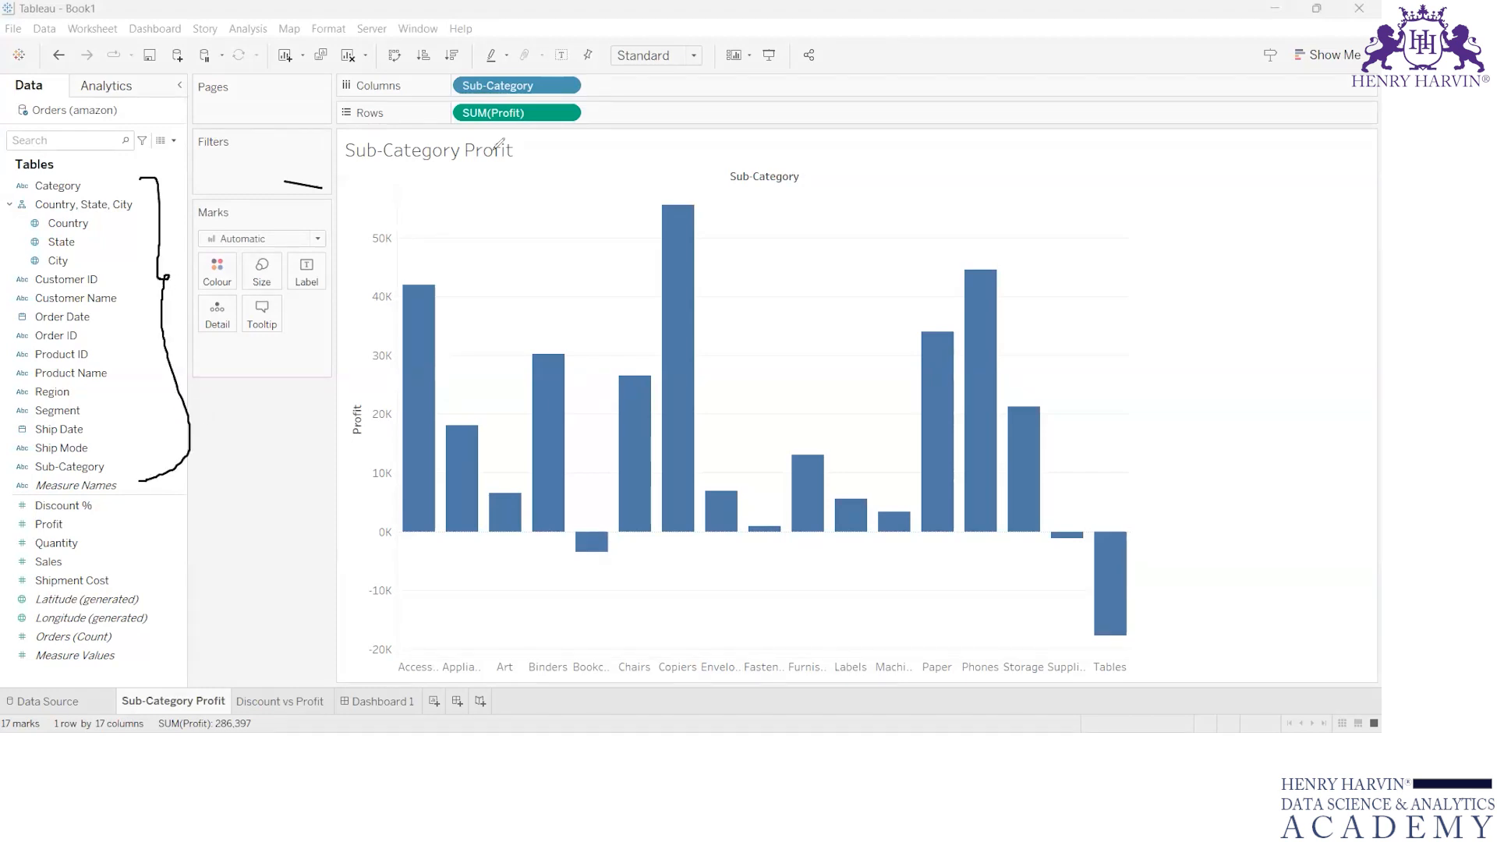
left_click(244, 351)
type("Dimensions")
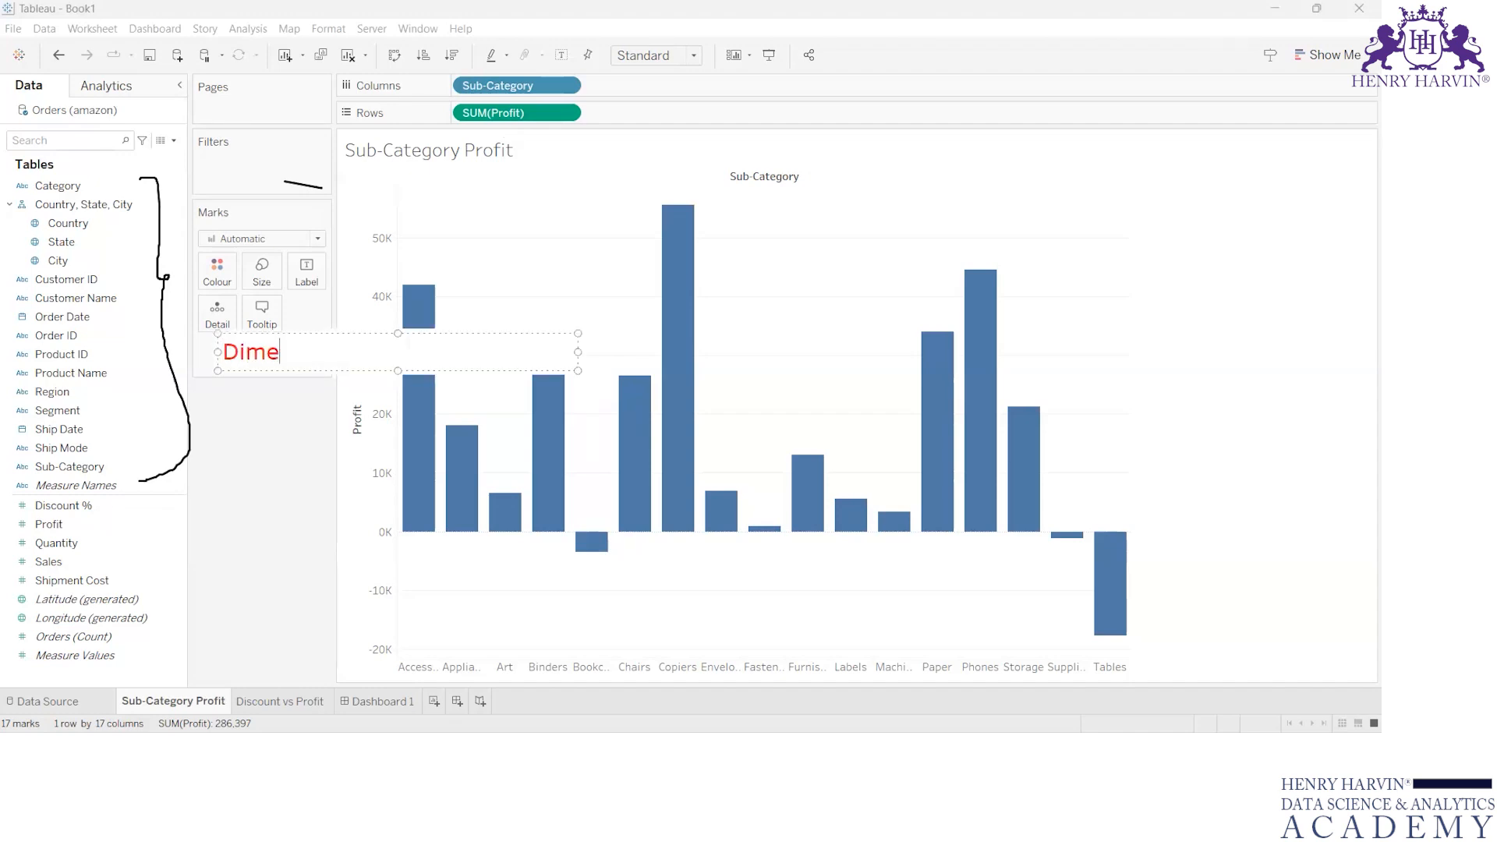
left_click(257, 458)
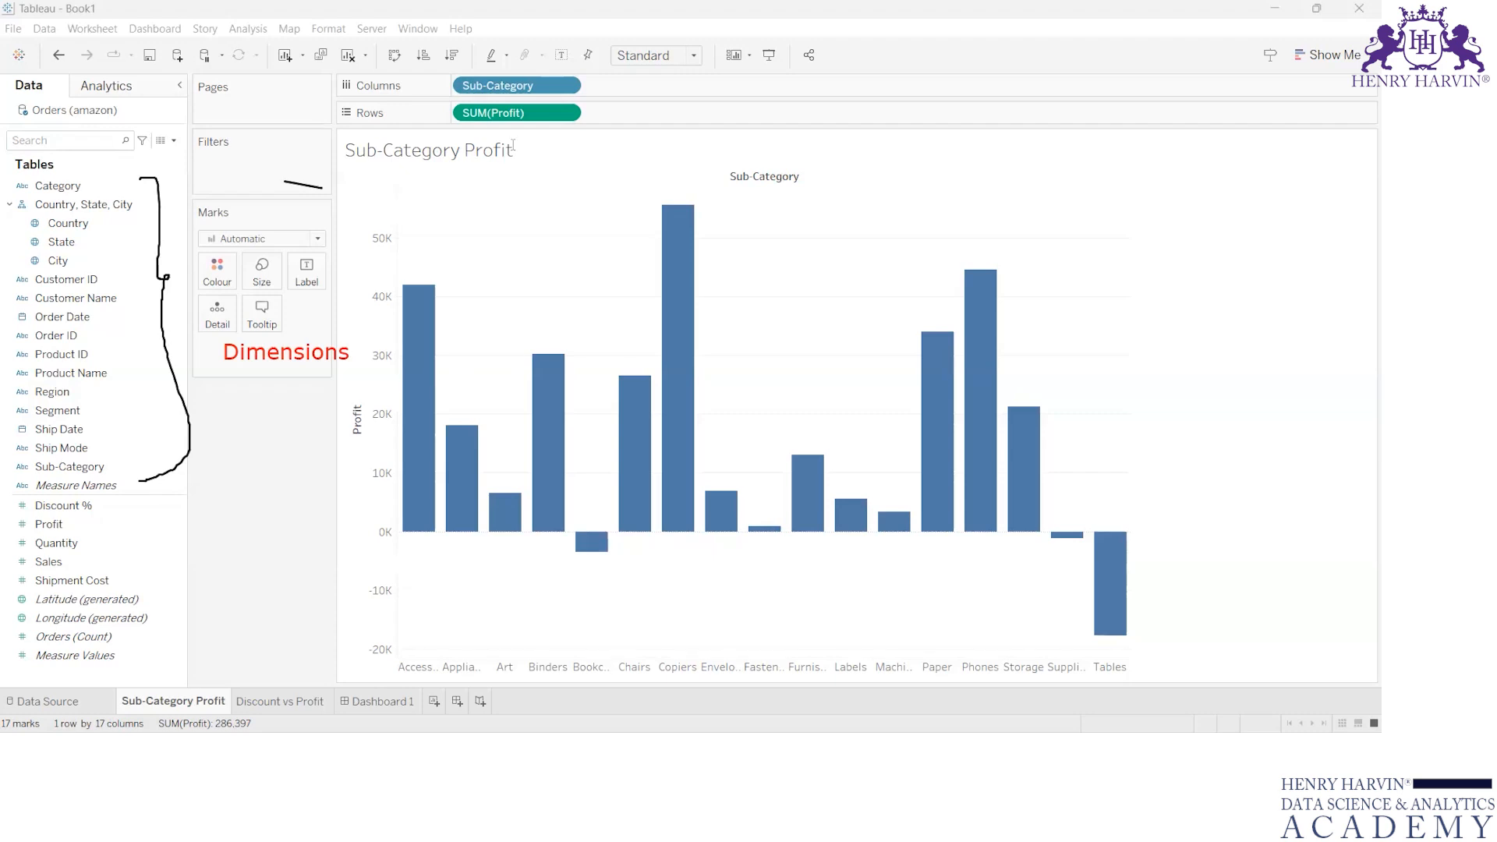
- Annotate the fields from Discount % to Measure Values with a bracket and the label "Measures"
mouse_move(141, 505)
left_mouse_down()
mouse_move(169, 565)
mouse_move(156, 664)
left_mouse_up()
left_click(192, 570)
type("Measures")
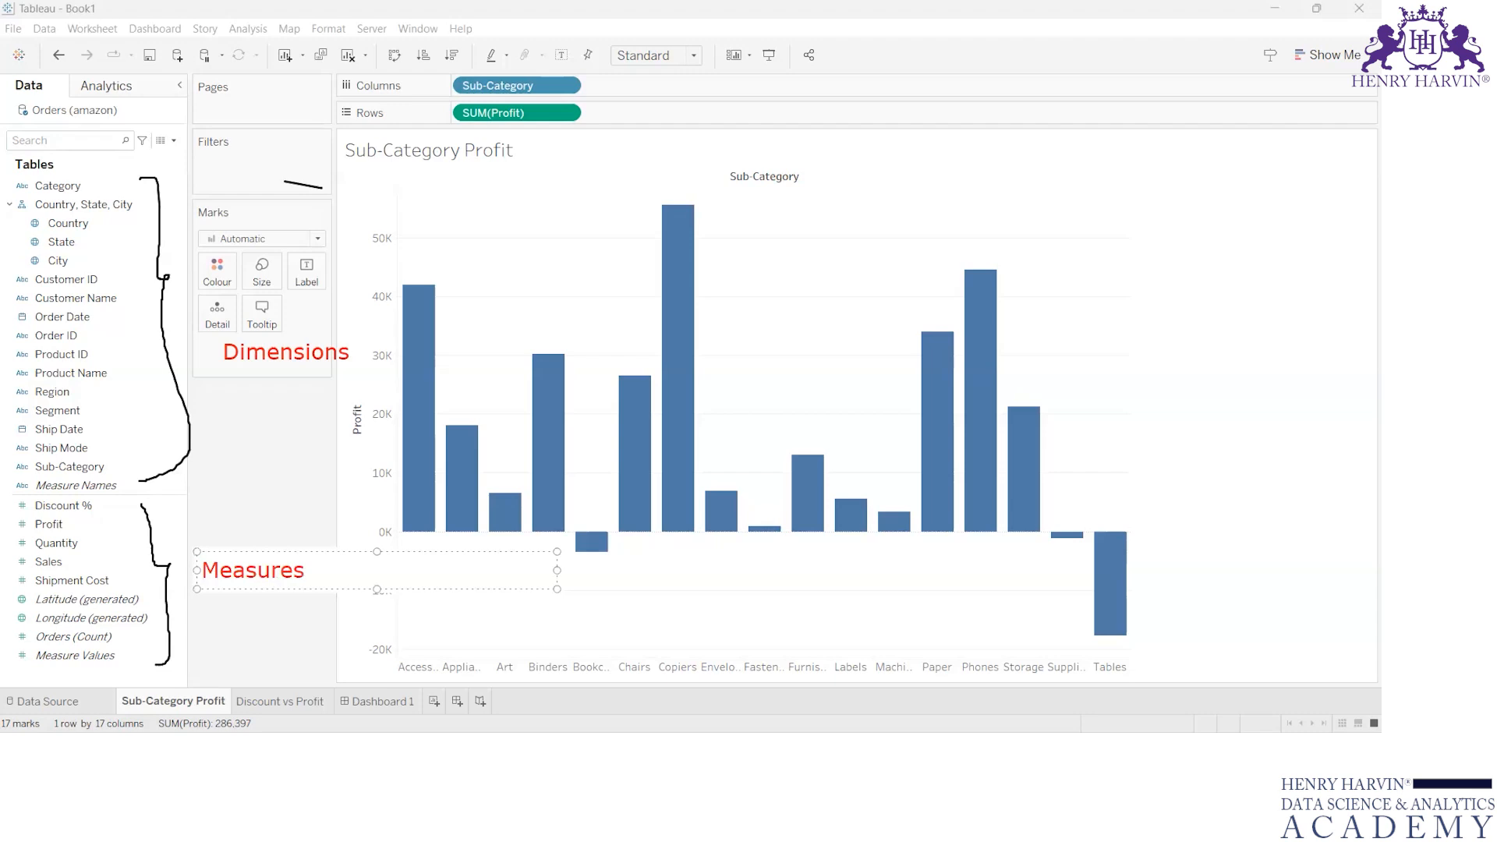
left_click(77, 480)
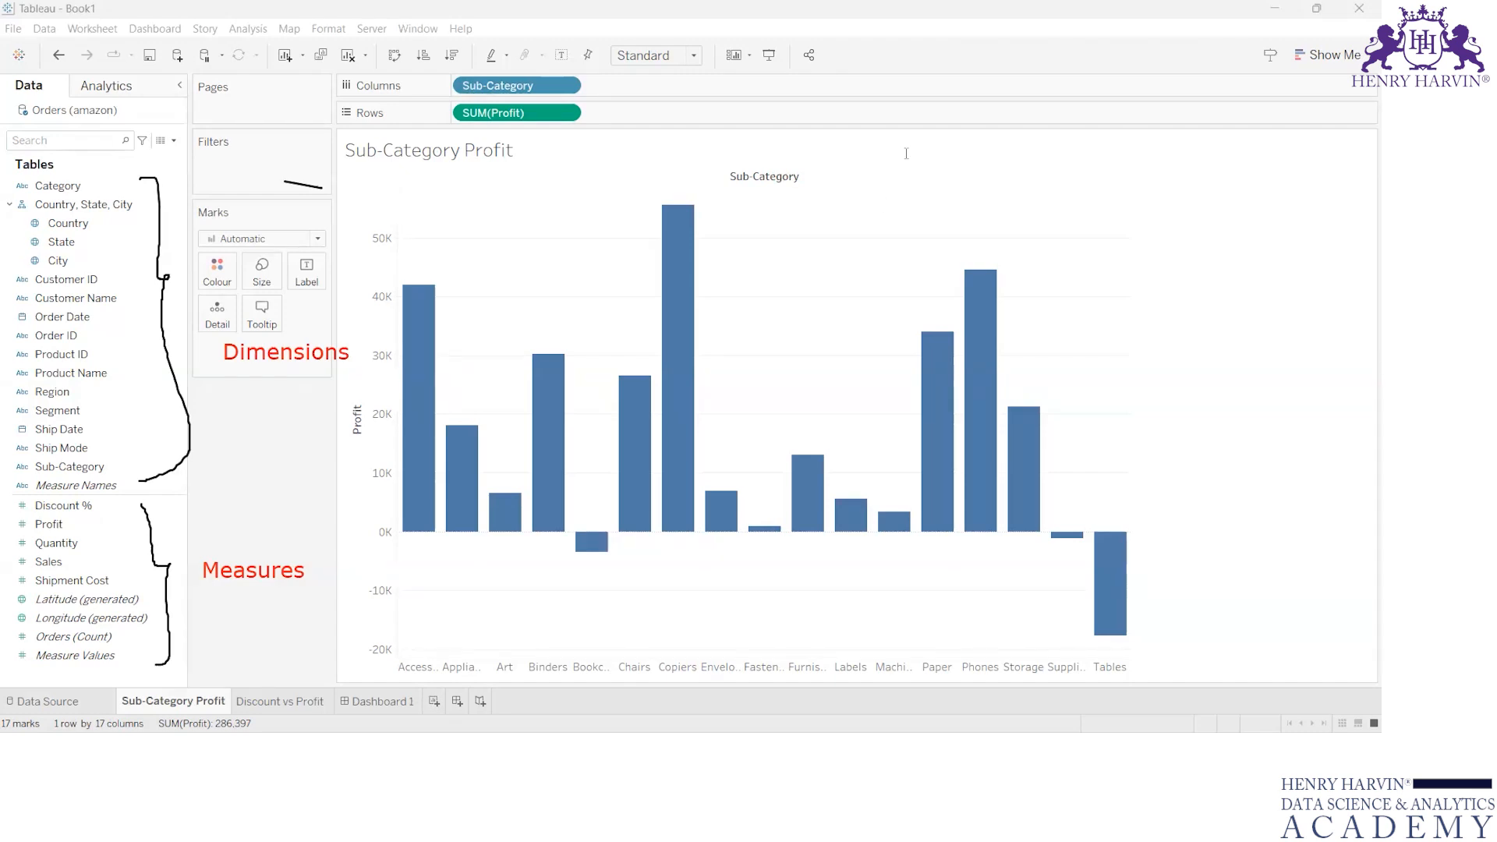
- Create a map in a new worksheet with Latitude (generated) on Rows and Longitude (generated) on Columns
left_click(435, 701)
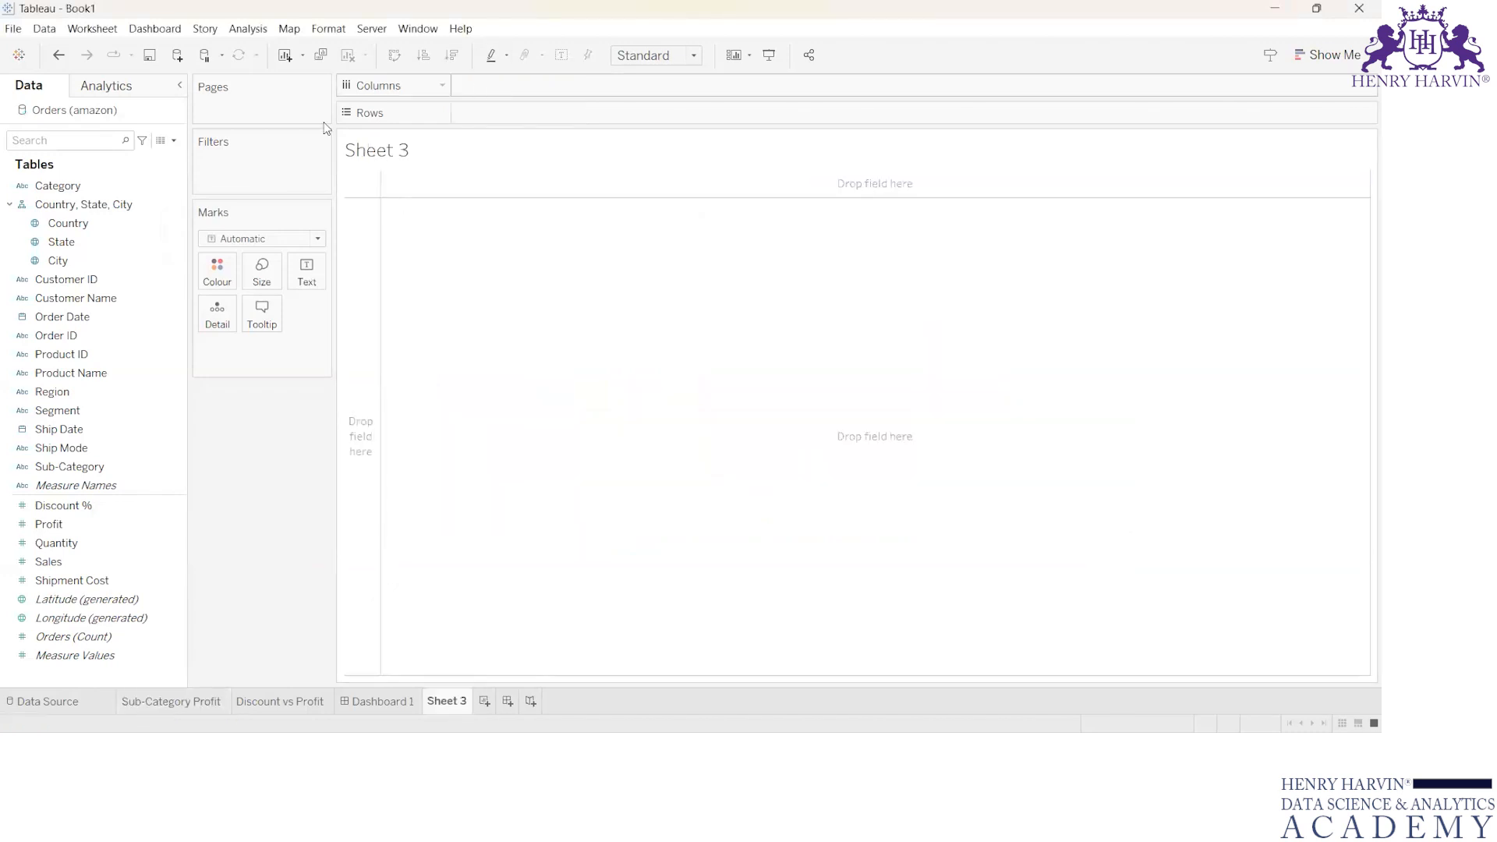
left_click_drag(85, 597, 512, 114)
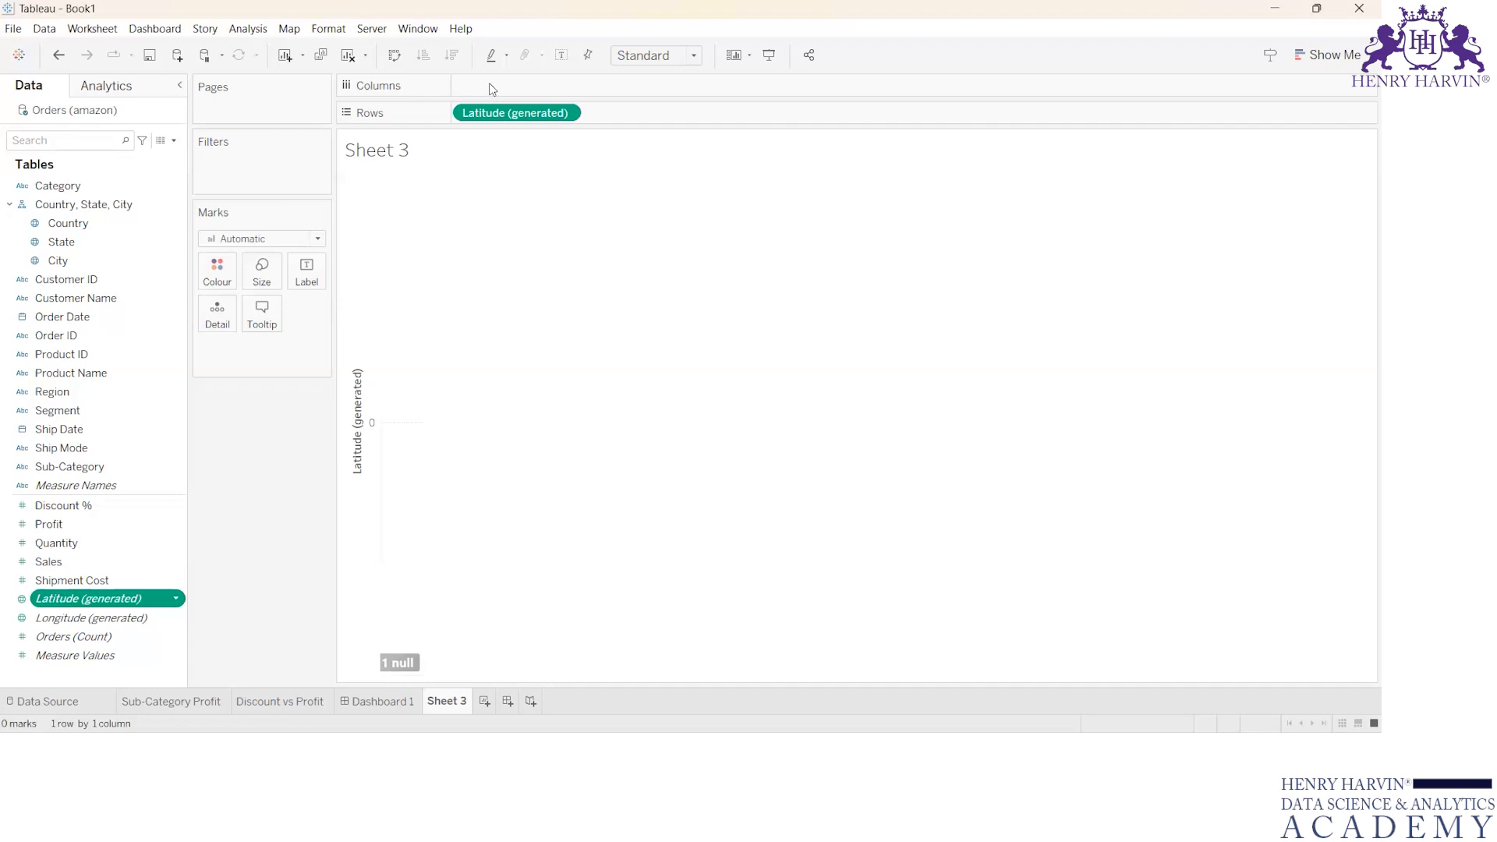
left_click_drag(489, 83, 489, 83)
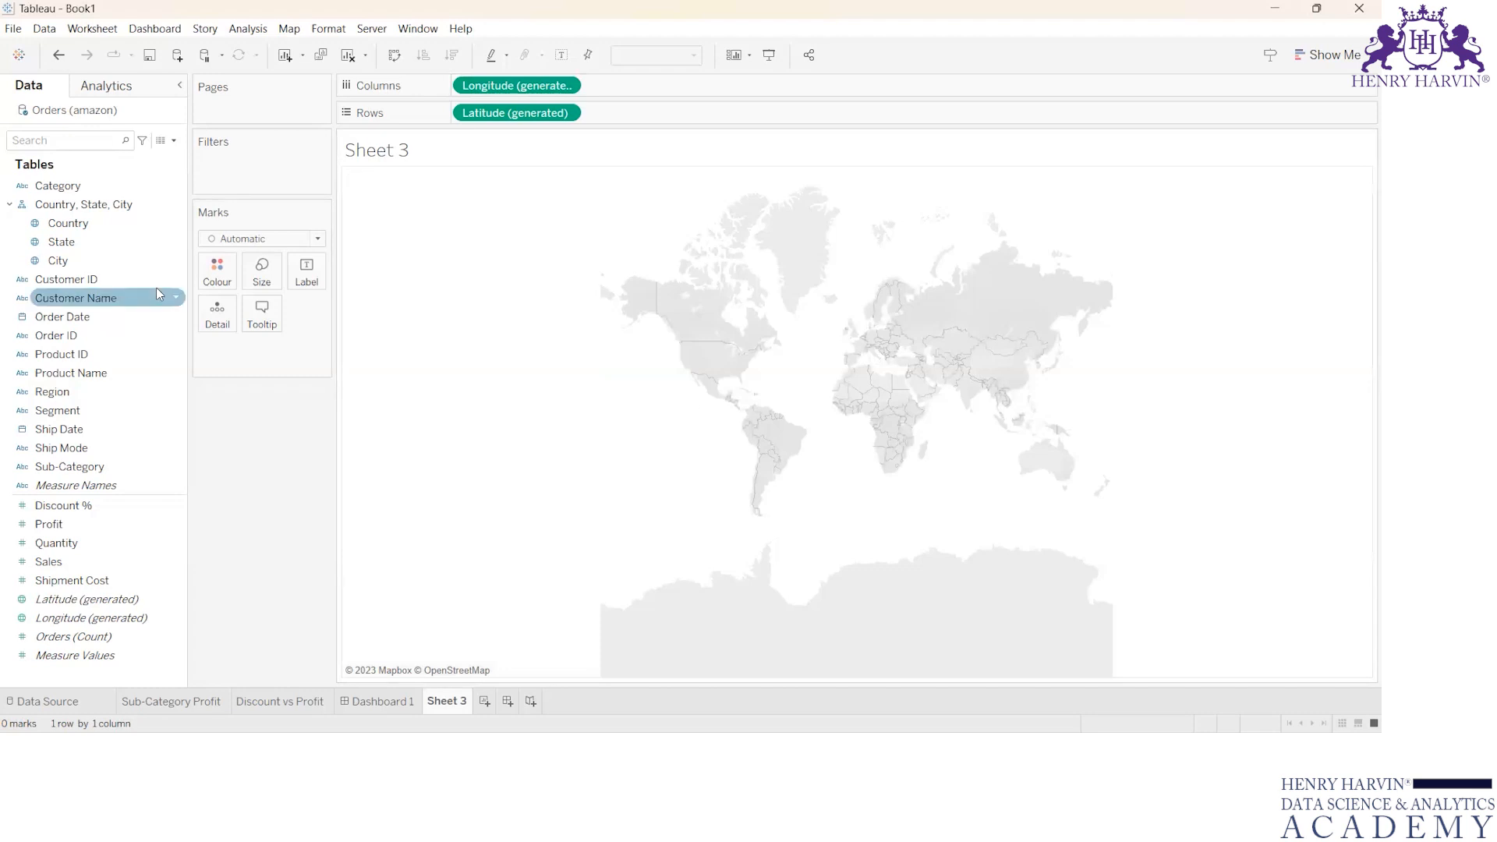
- Add Country, State and City as mark details on the Sheet 3 map and inspect the tooltips of individual points
left_click_drag(63, 222, 218, 315)
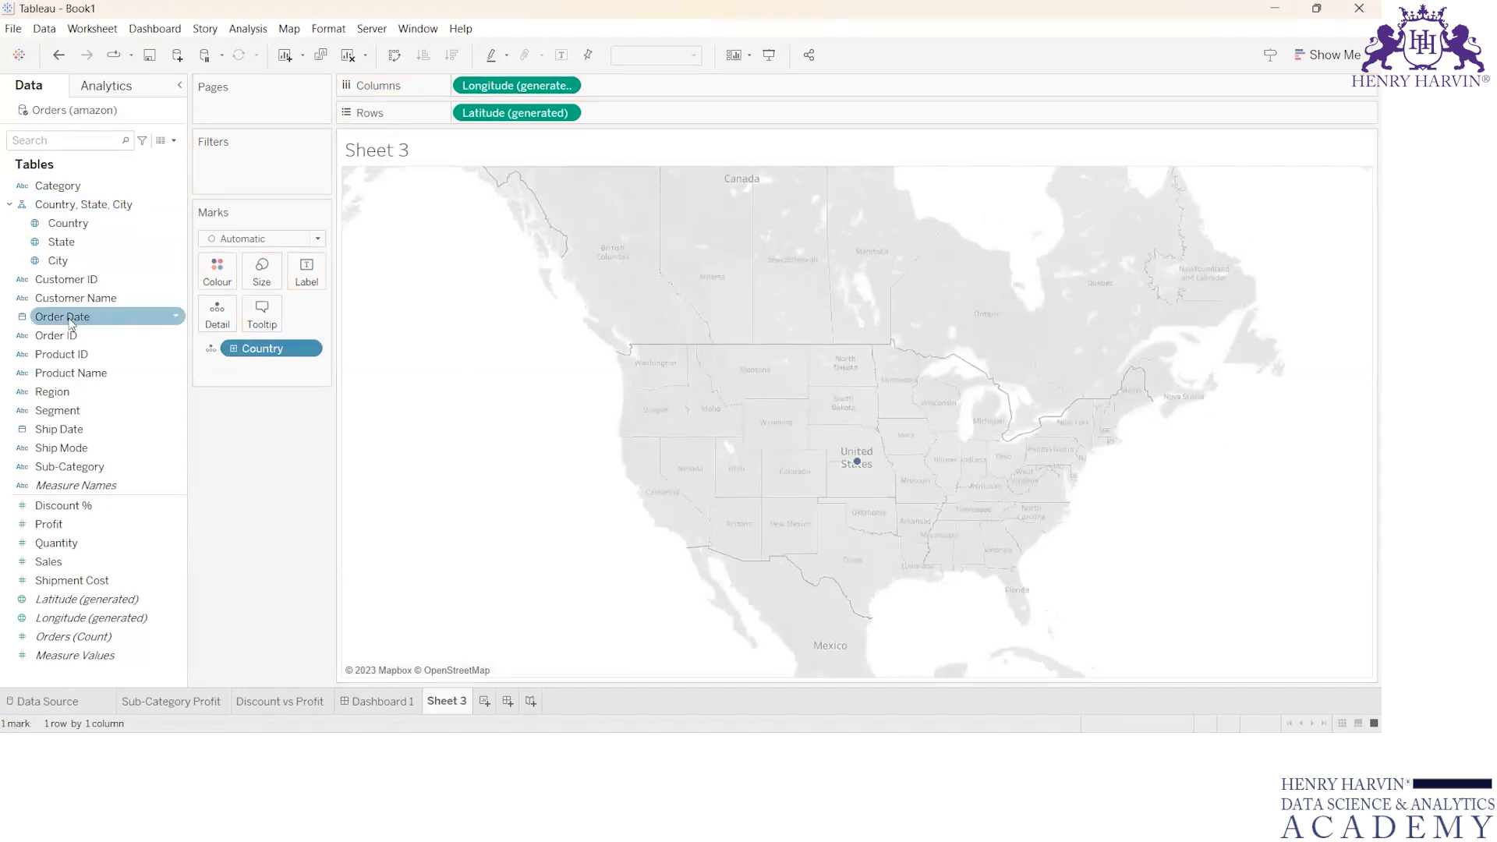
left_click(54, 243)
left_click_drag(54, 243, 217, 313)
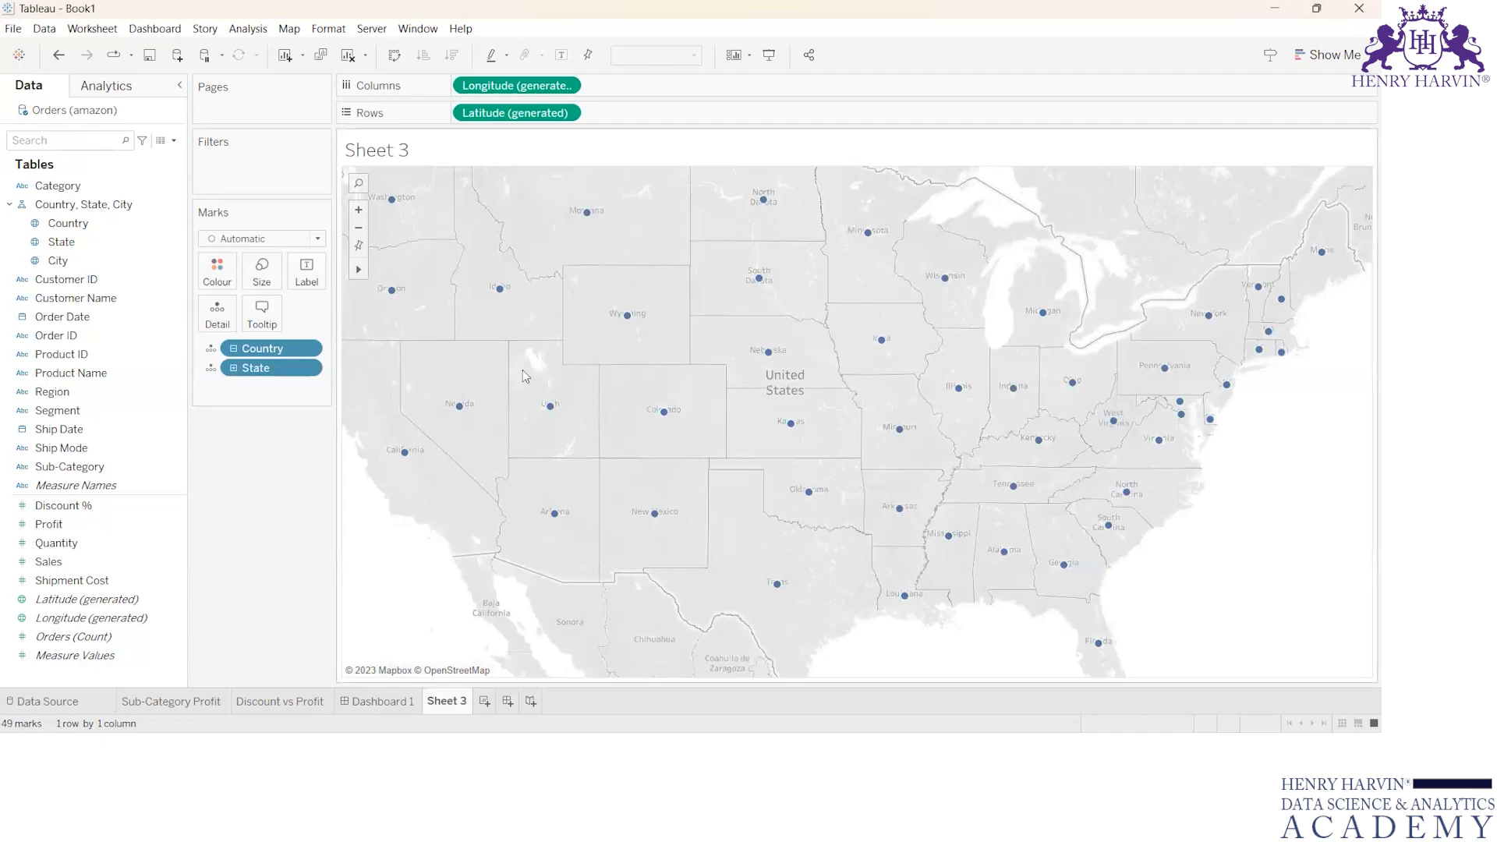
mouse_move(459, 411)
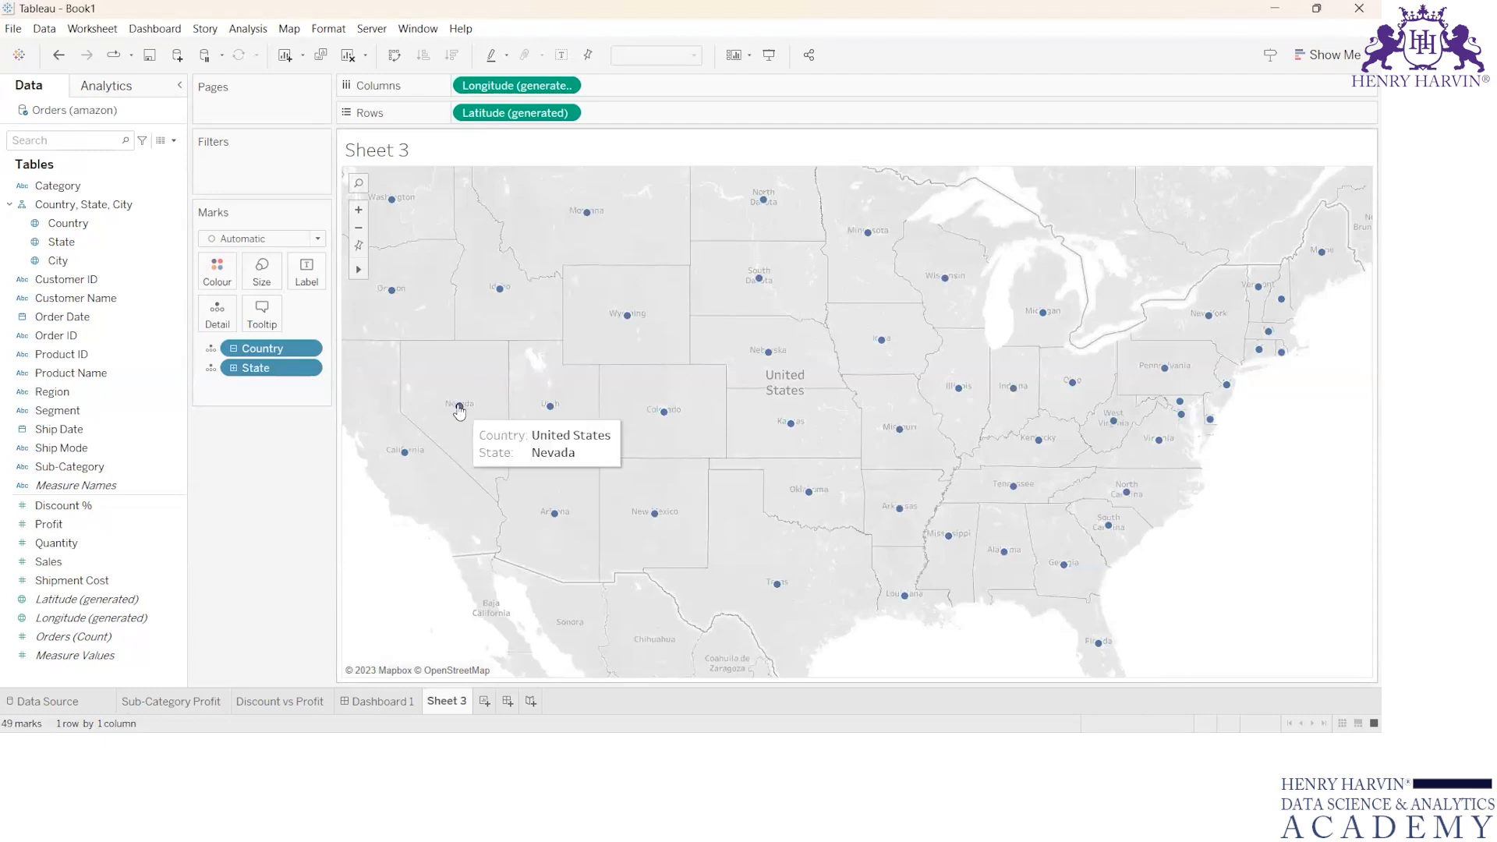
left_click(78, 265)
left_click_drag(78, 267, 220, 314)
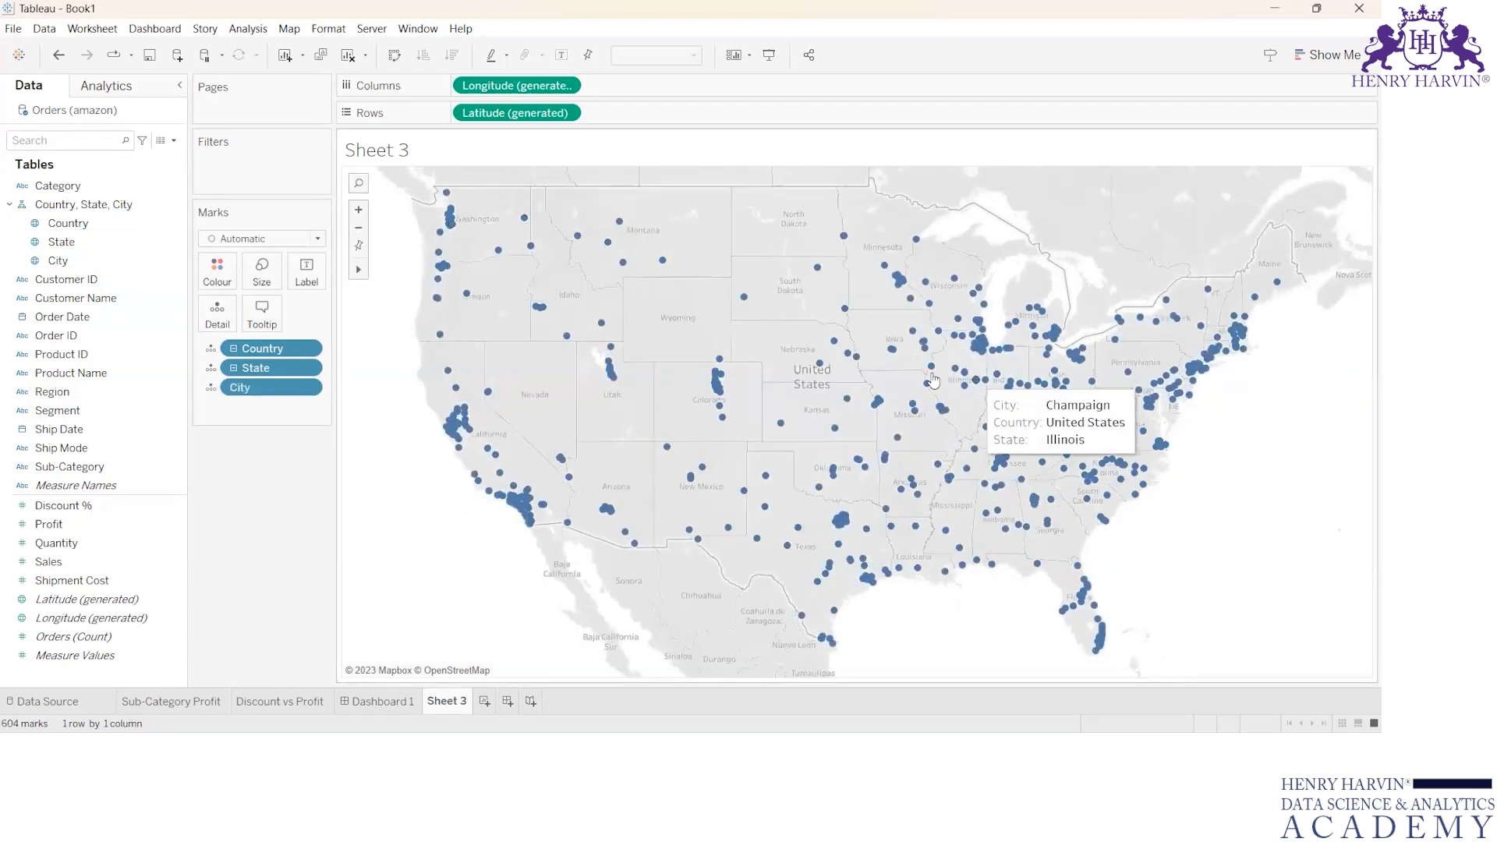
mouse_move(820, 367)
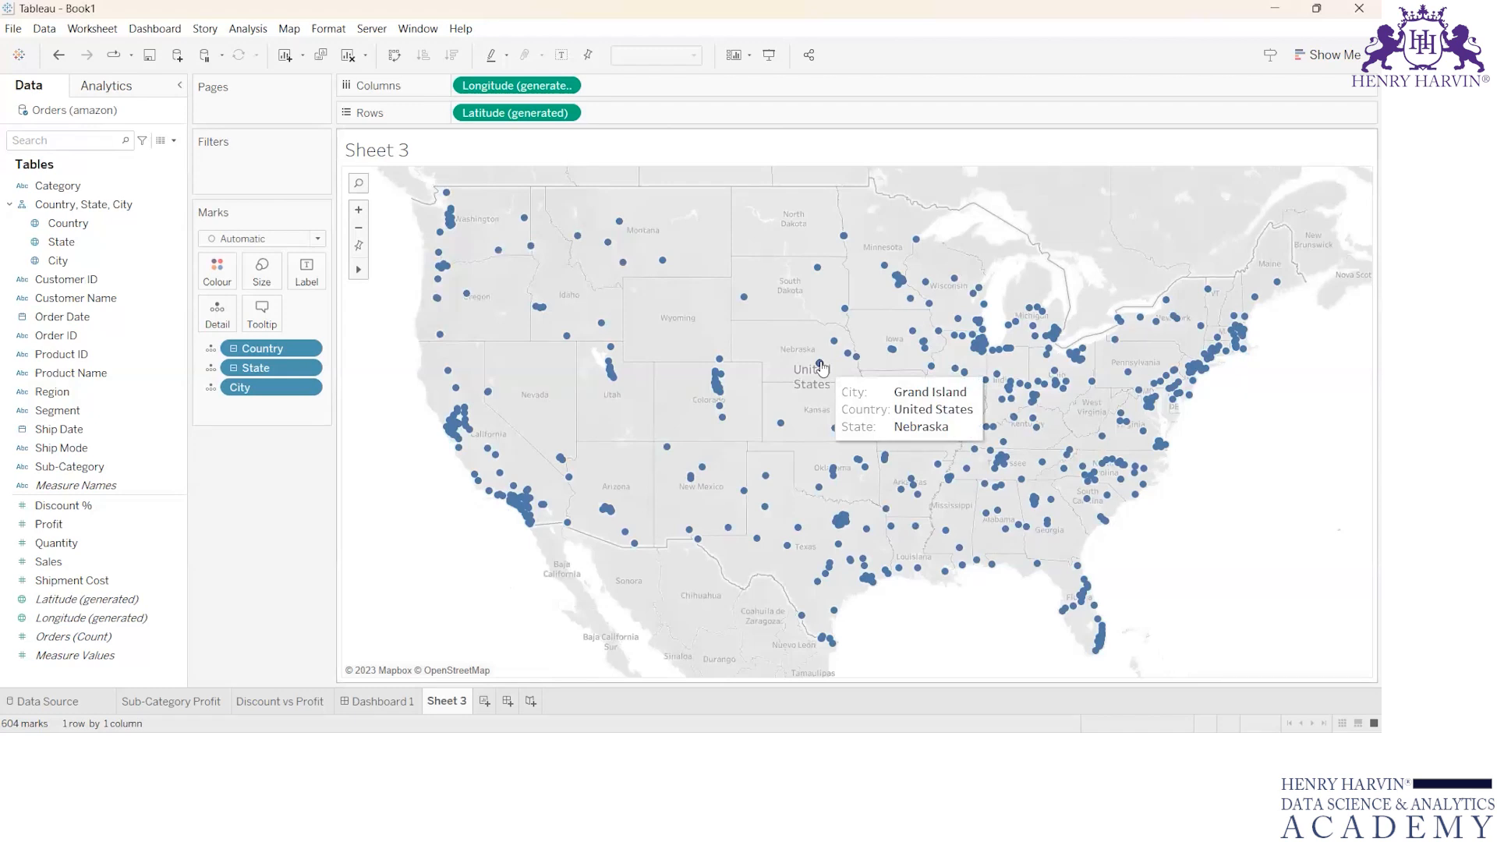
- Add Profit as a mark detail on the city map and inspect a city's tooltip
left_click(137, 372)
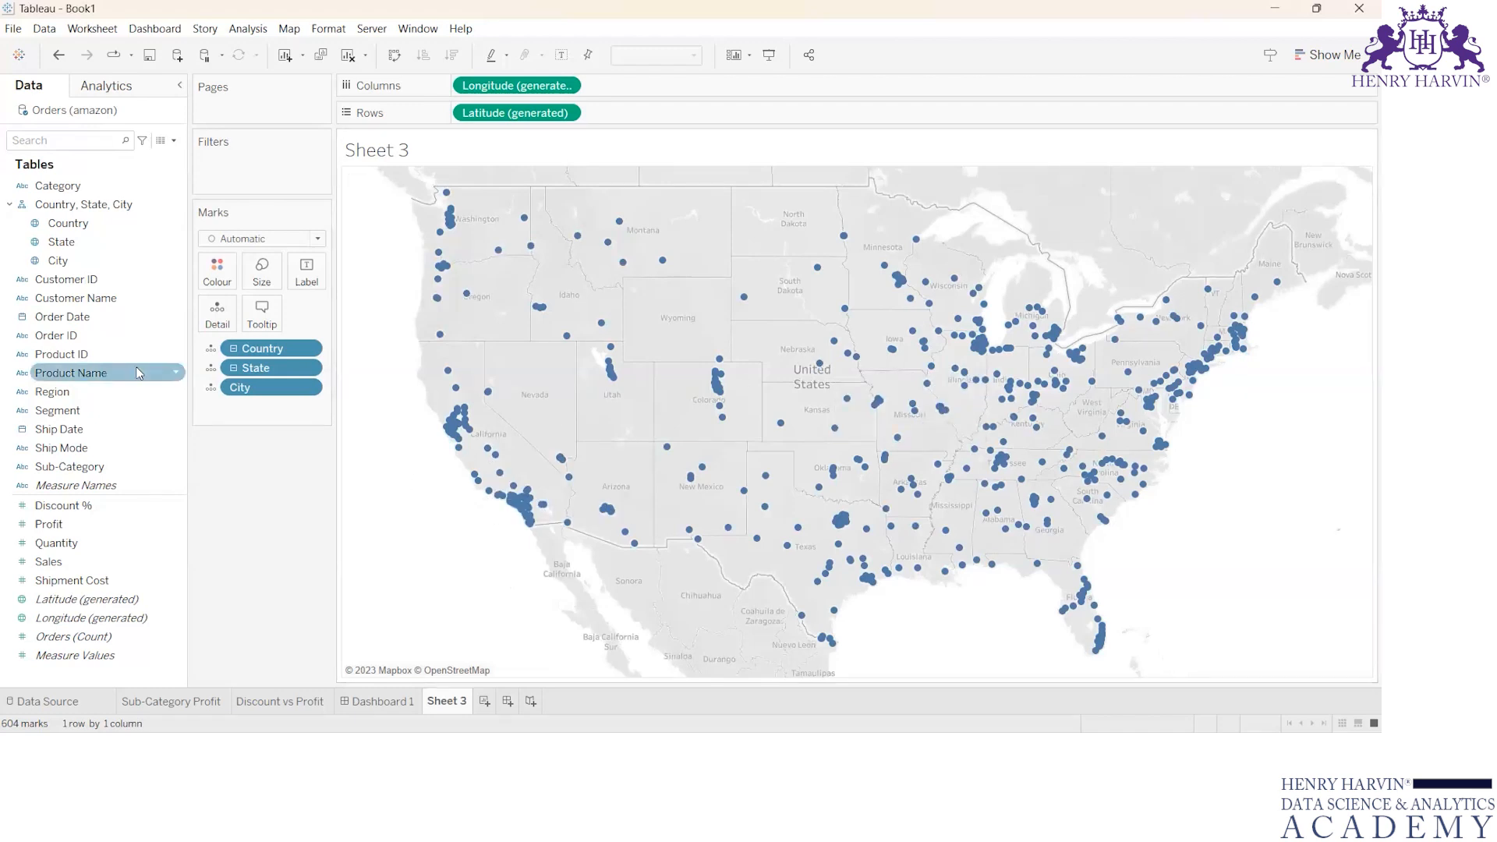
left_click(49, 524)
left_click_drag(251, 331, 218, 313)
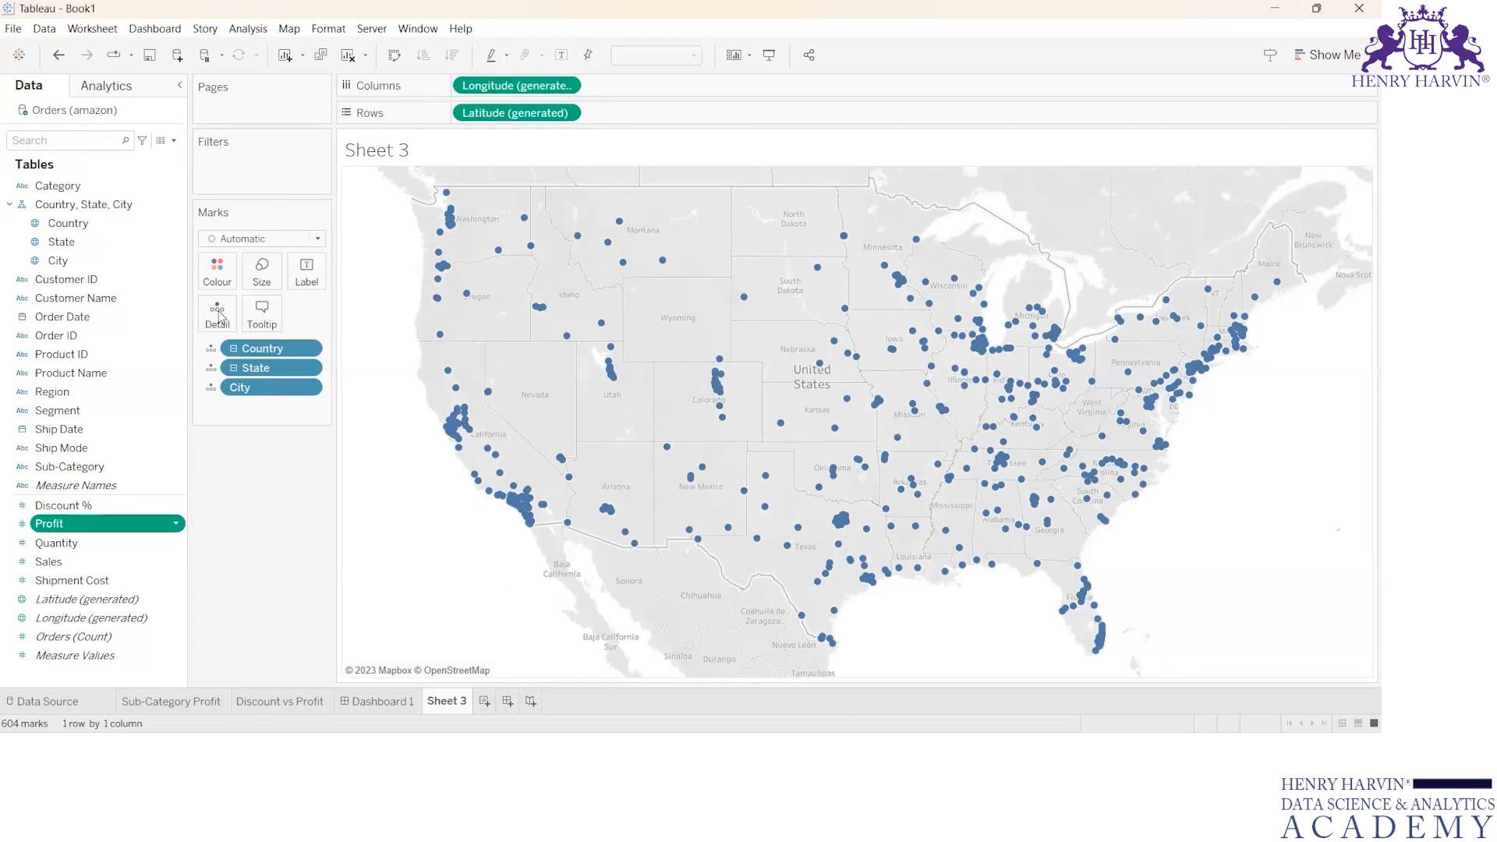
mouse_move(447, 194)
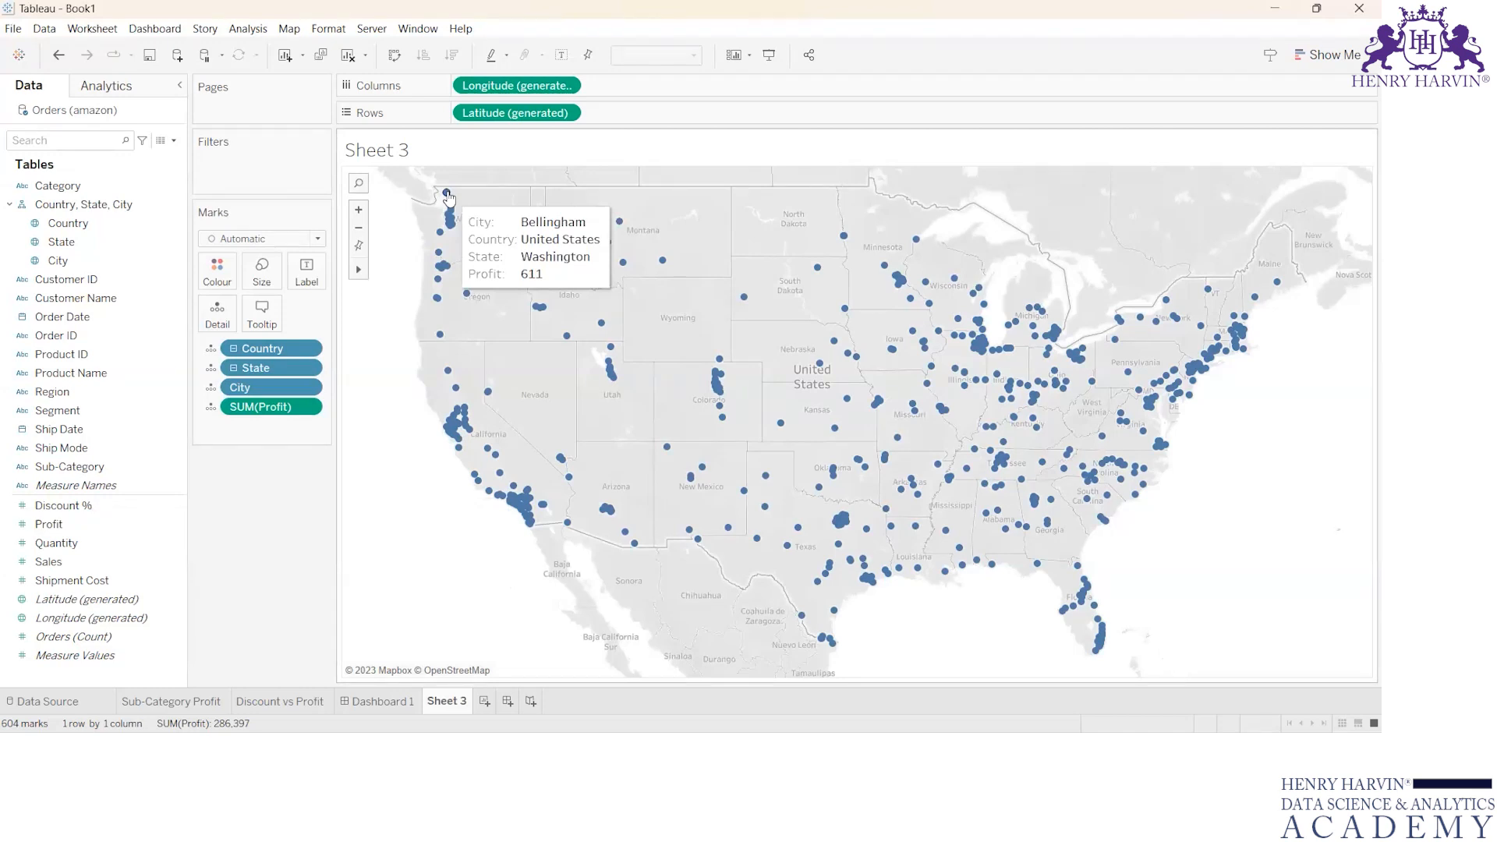
mouse_move(365, 265)
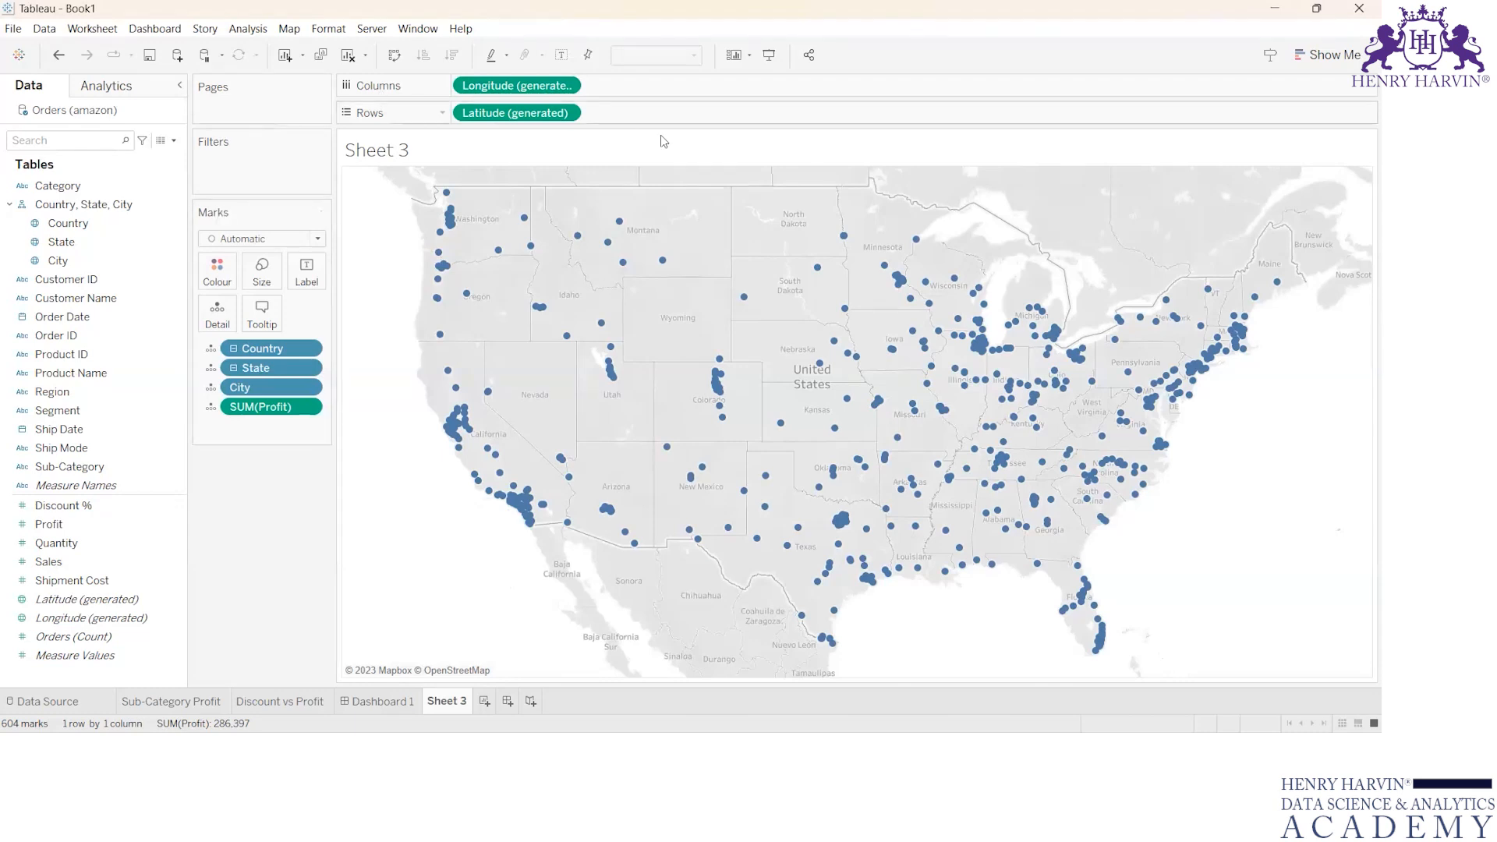
left_click(242, 28)
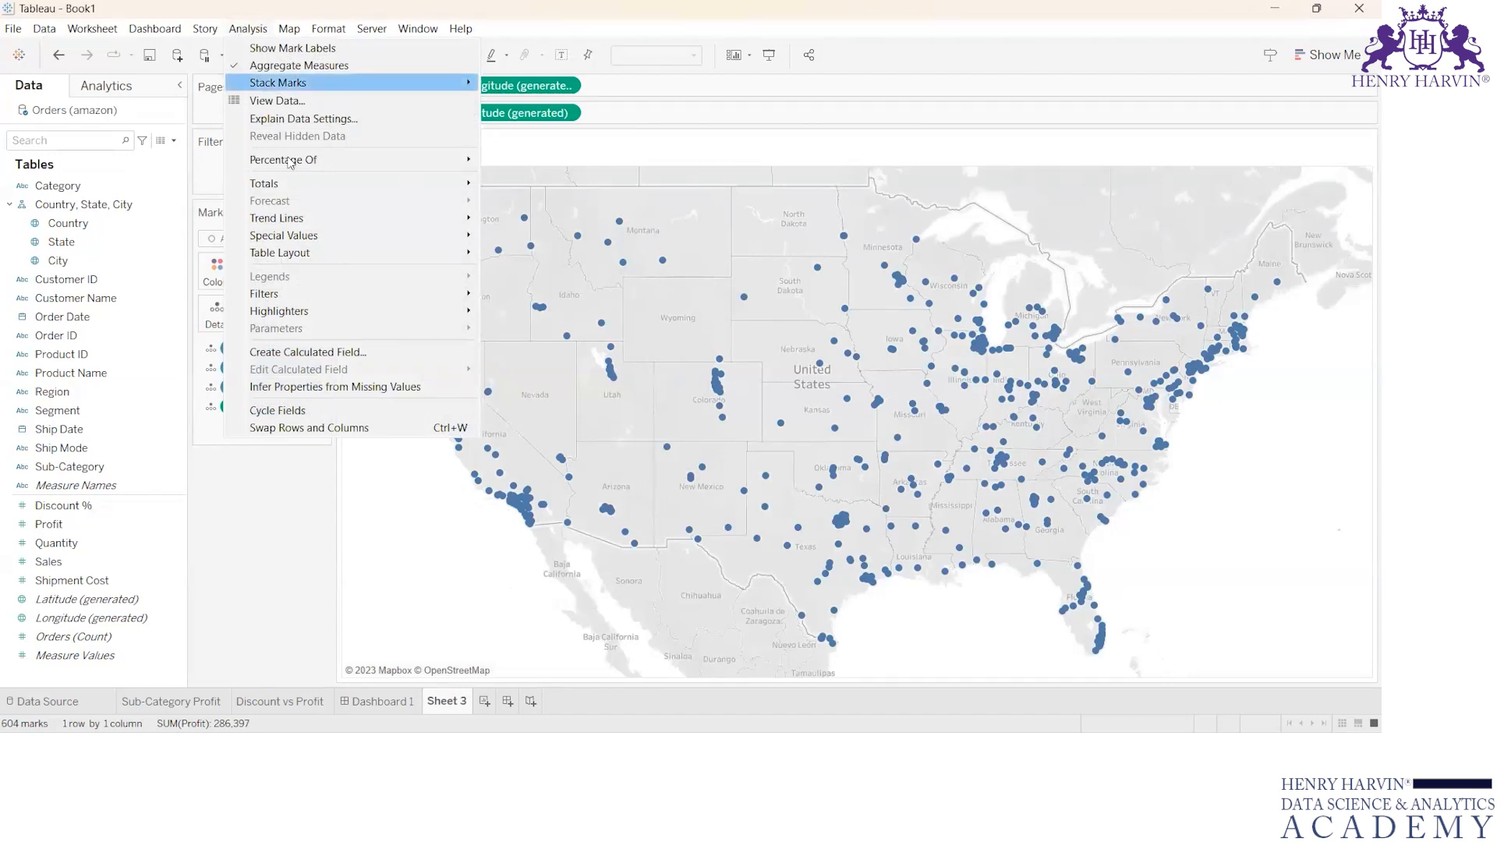
left_click(289, 355)
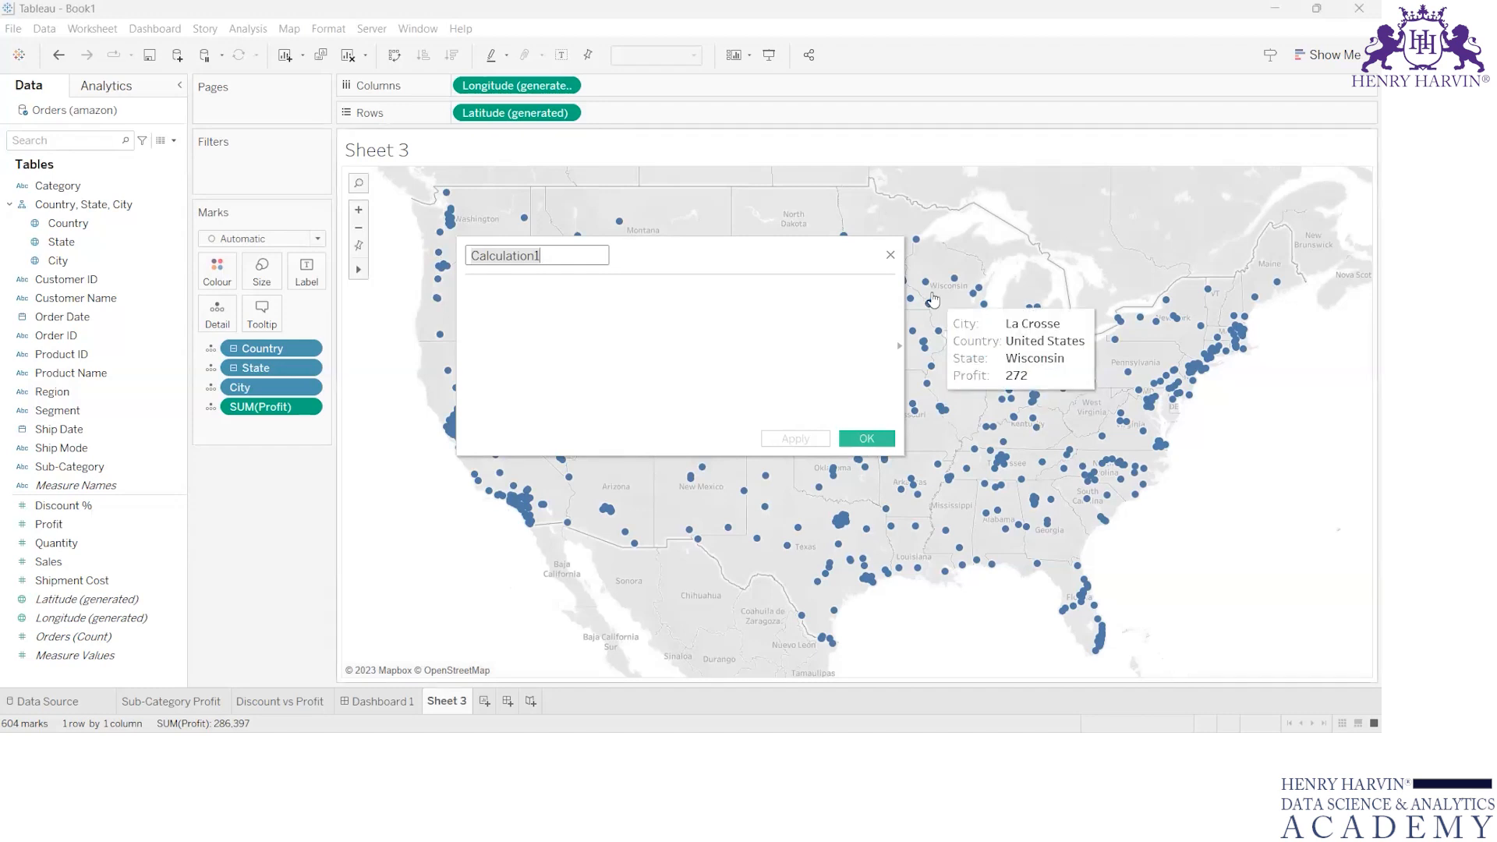
left_click(892, 258)
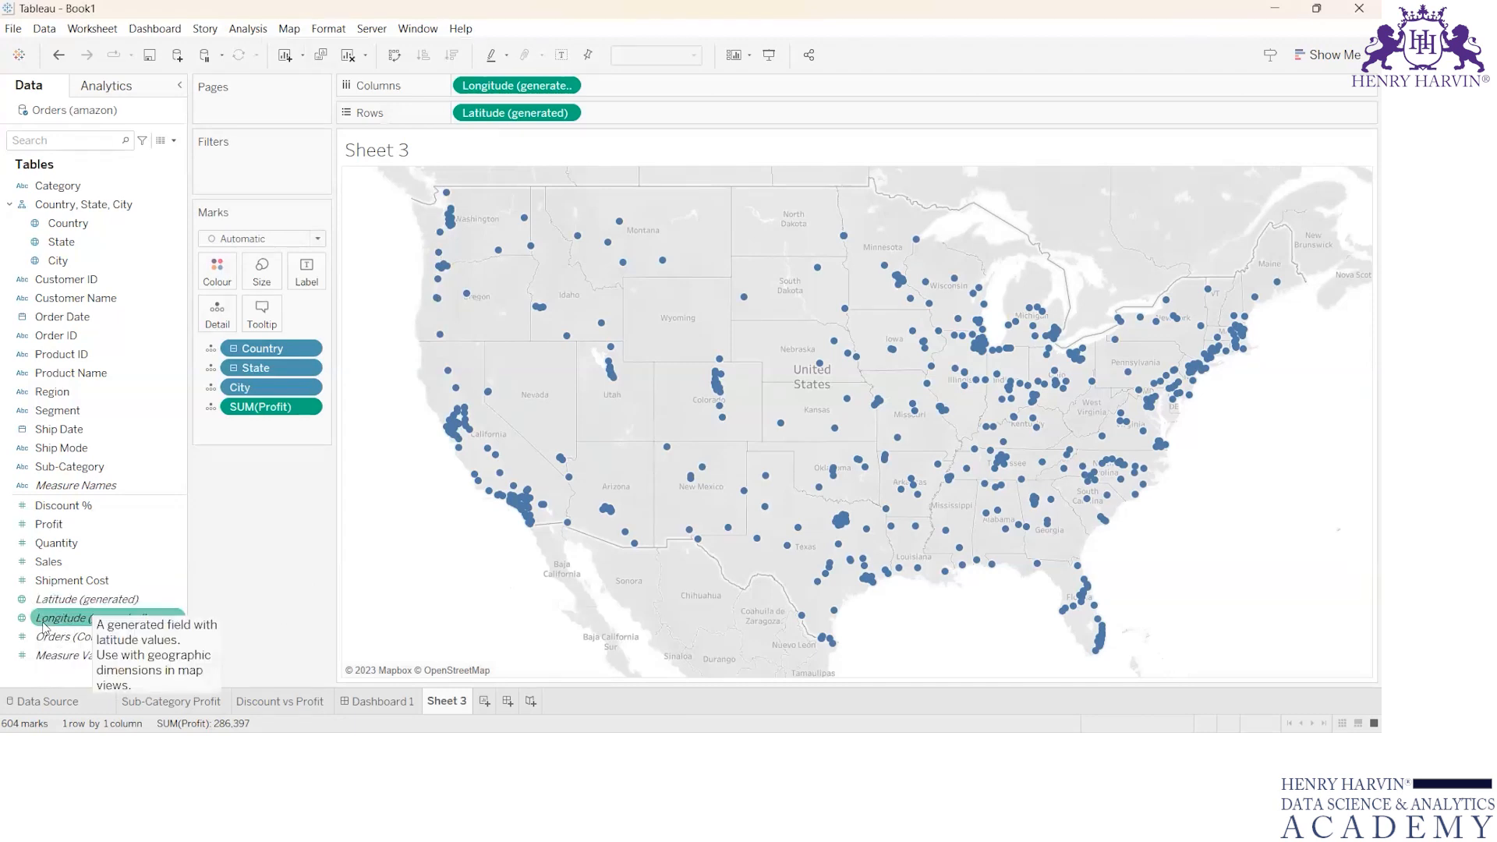
- Review the Orders data source and the generated fields Orders (Count), Measure Values and Measure Names available on Sheet 3
left_click(67, 636)
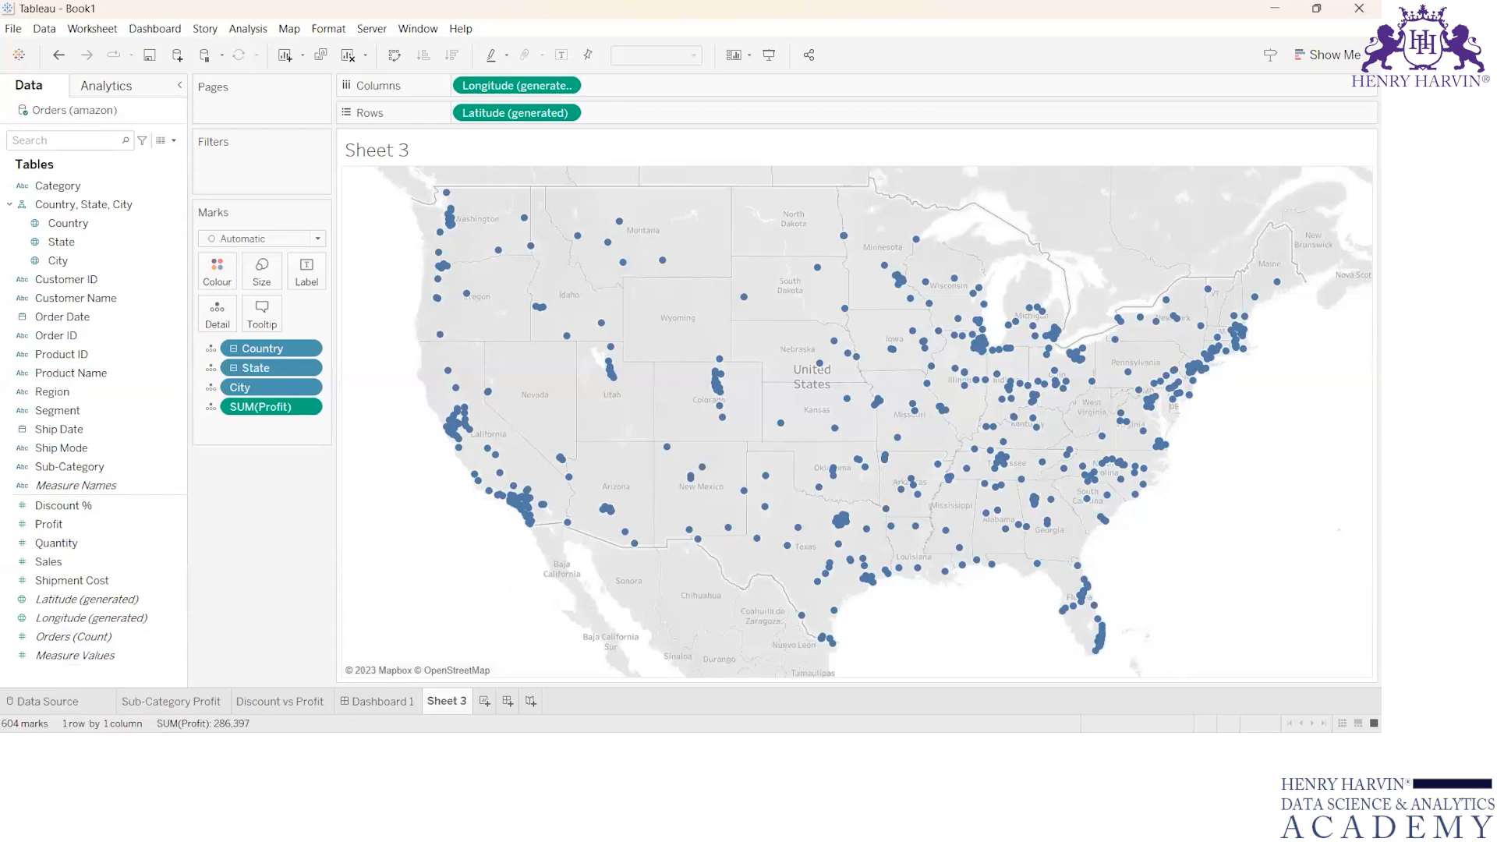
left_click(54, 704)
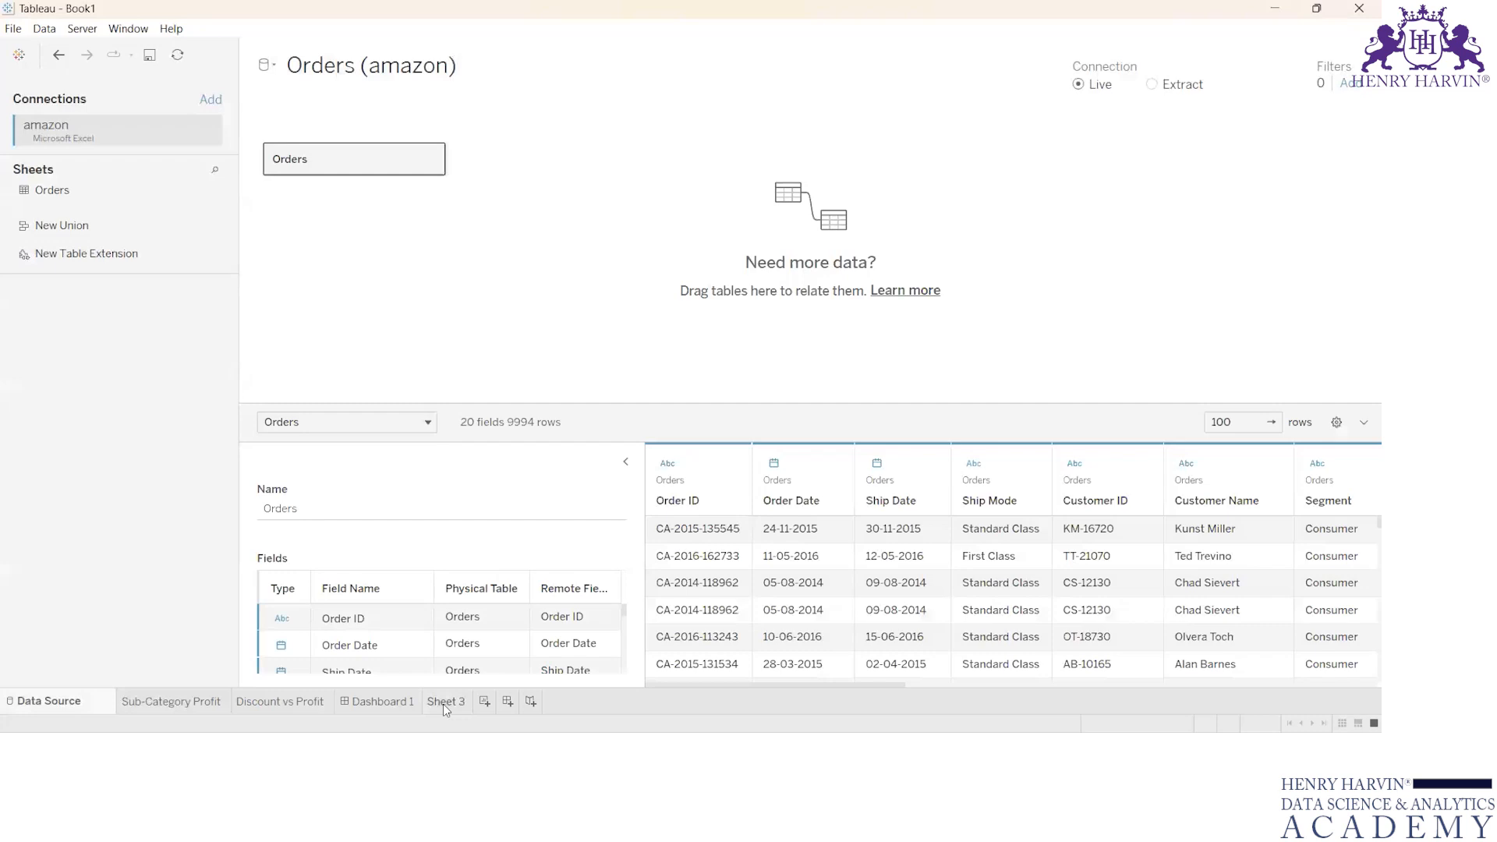
left_click(446, 702)
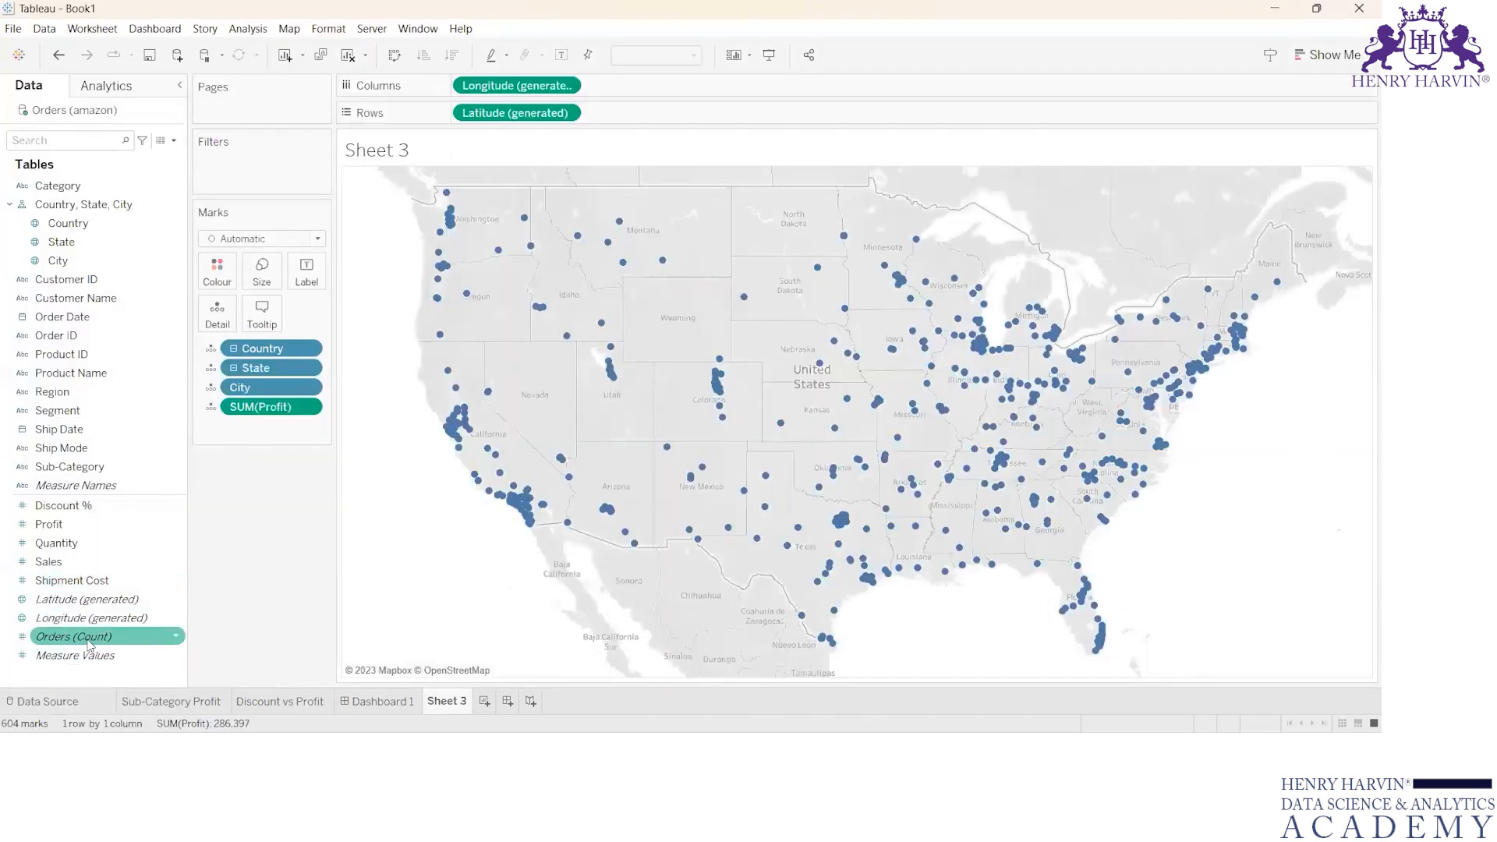
mouse_move(89, 642)
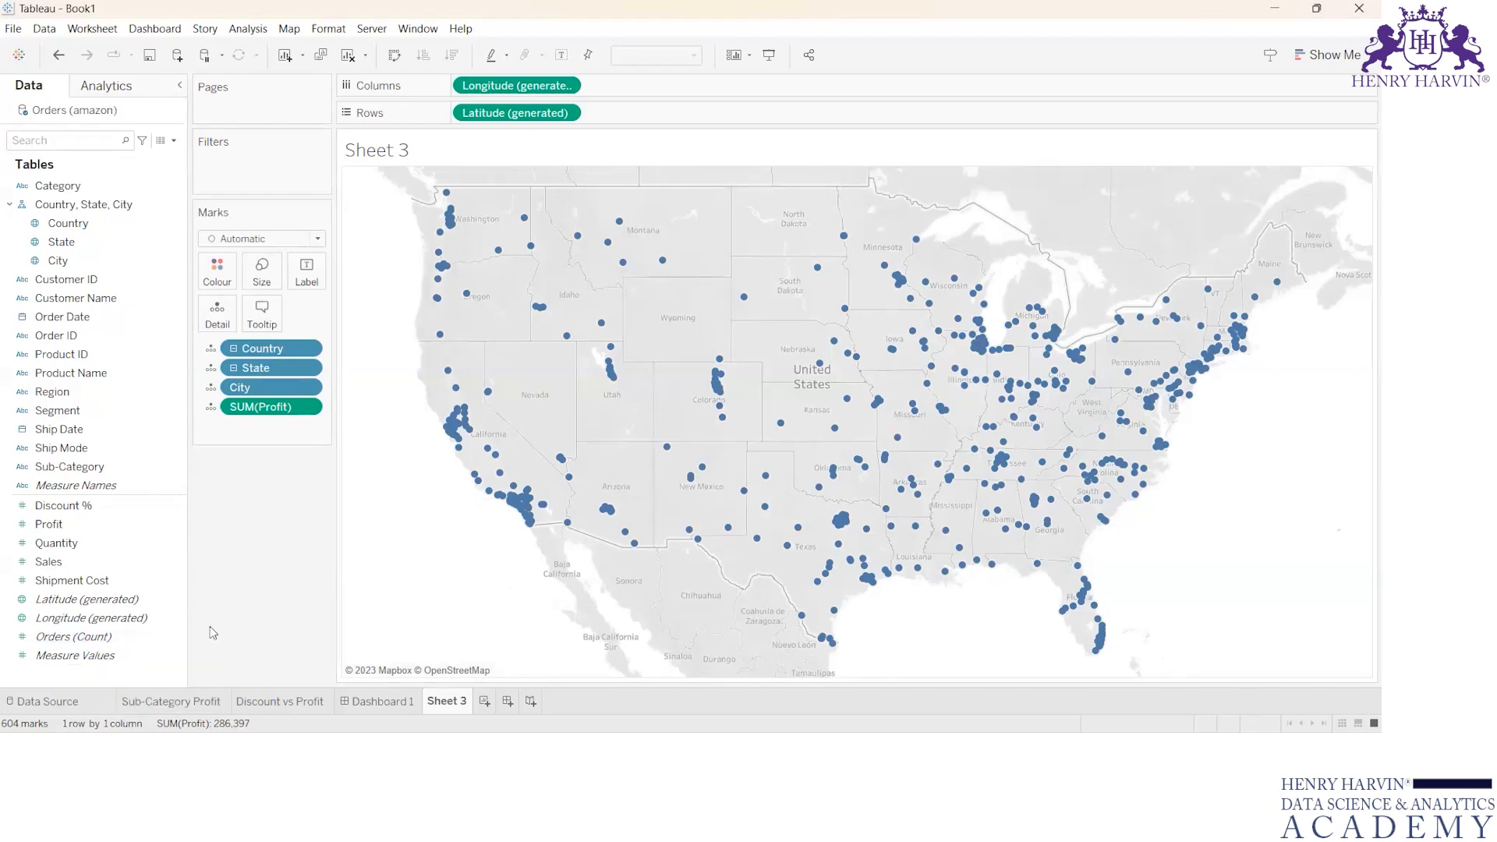
left_click(100, 657)
left_click(86, 466)
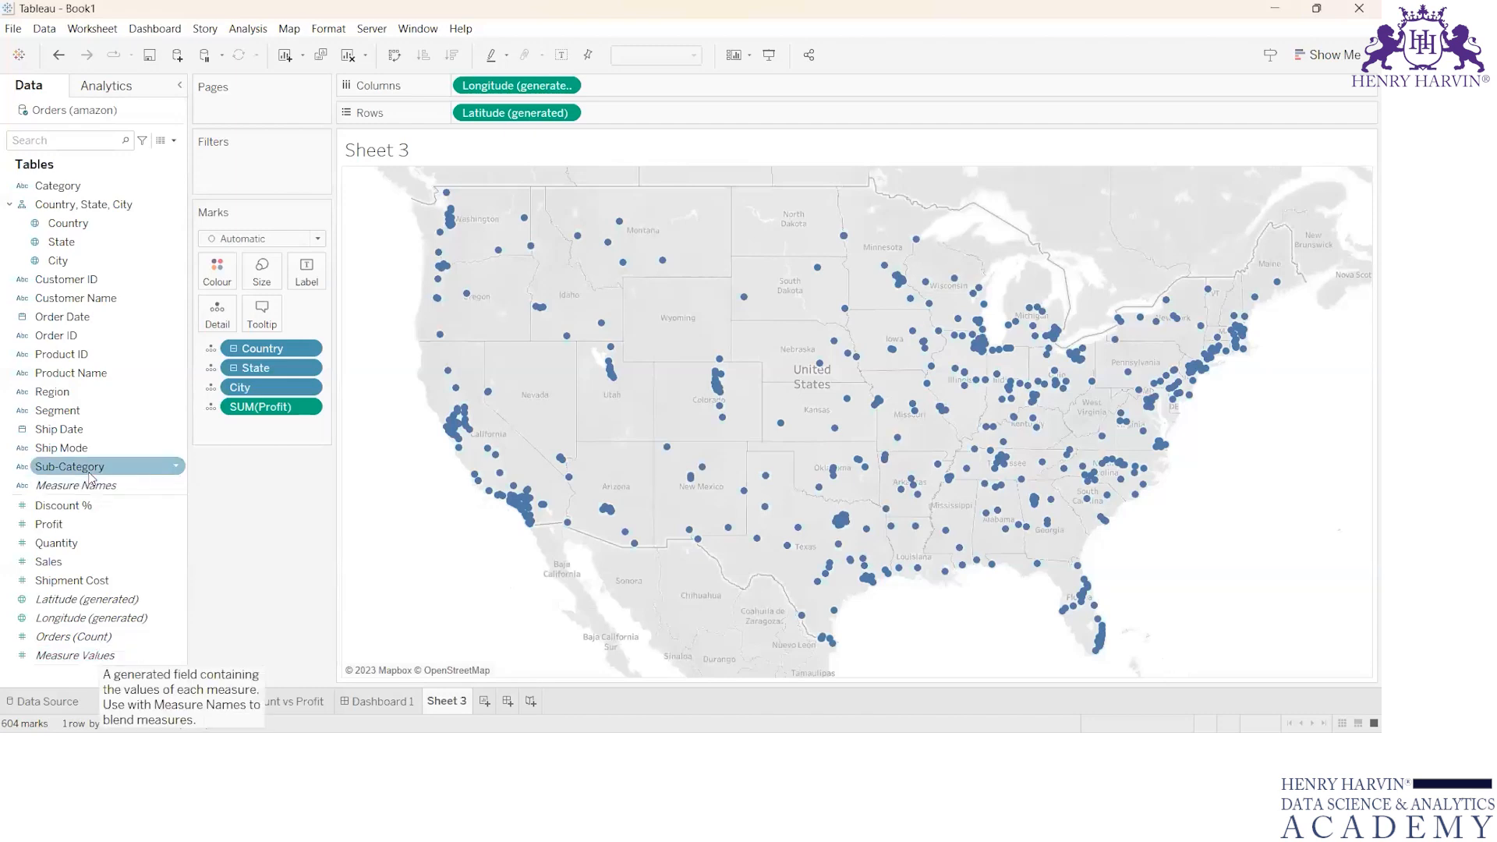
left_click(90, 490)
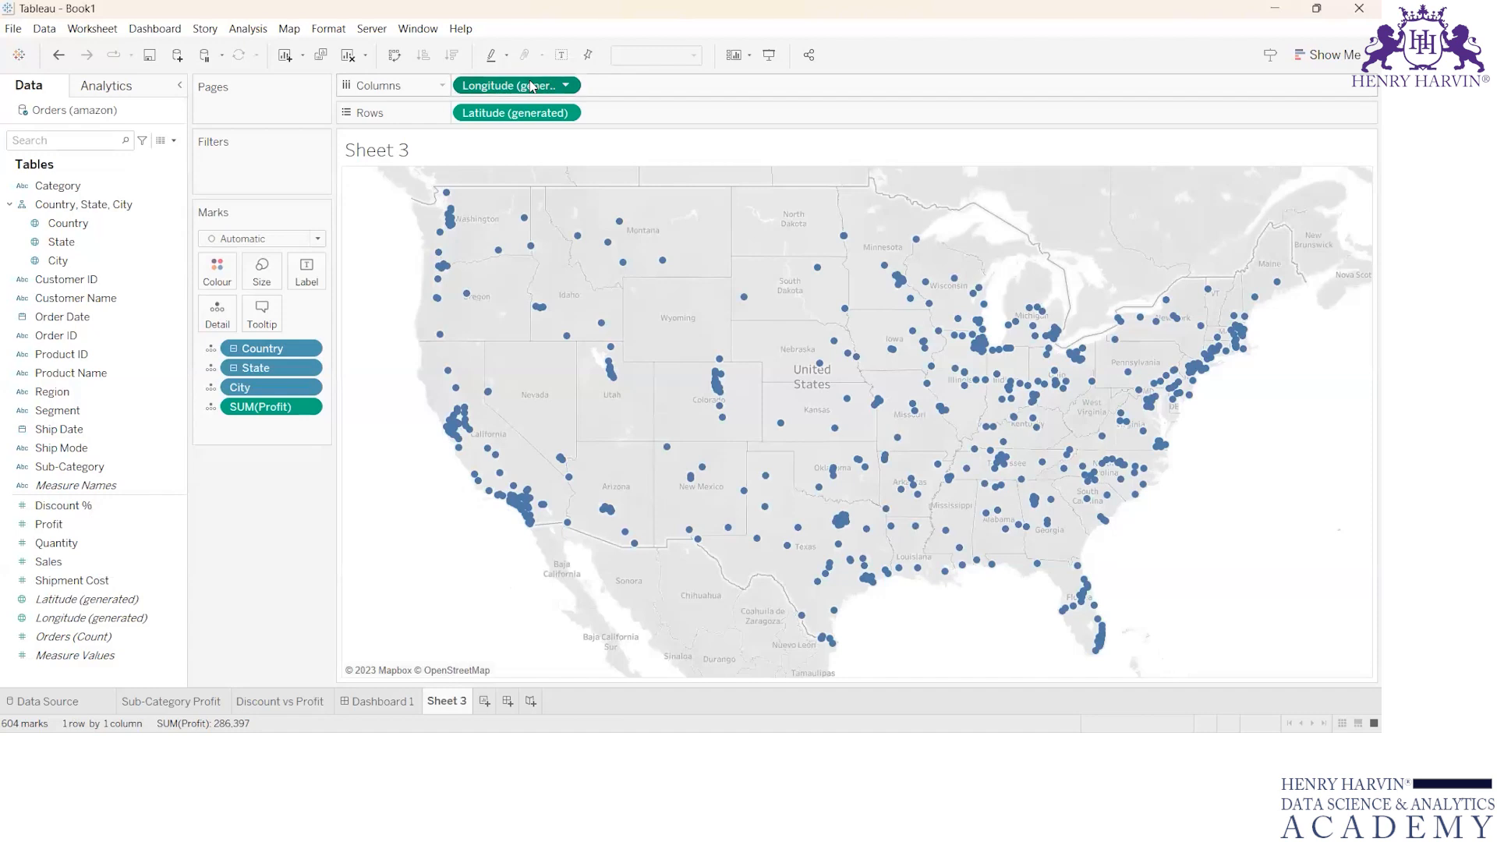
- Clear Sheet 3 by removing Longitude, Latitude, Country, State, City and Profit from Columns, Rows and Marks
key("Delete")
left_click(531, 114)
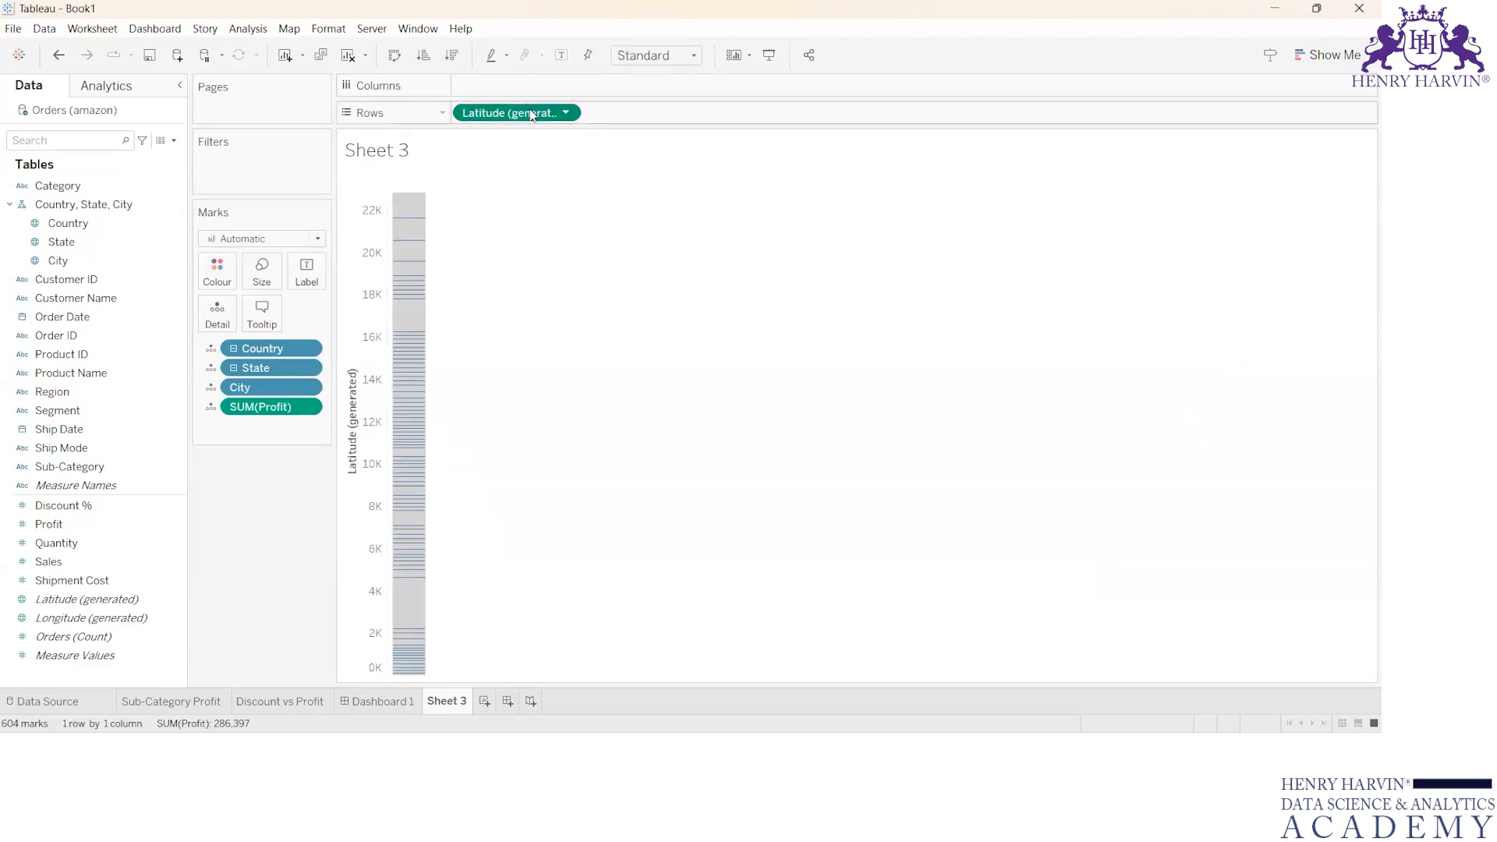
key("Delete")
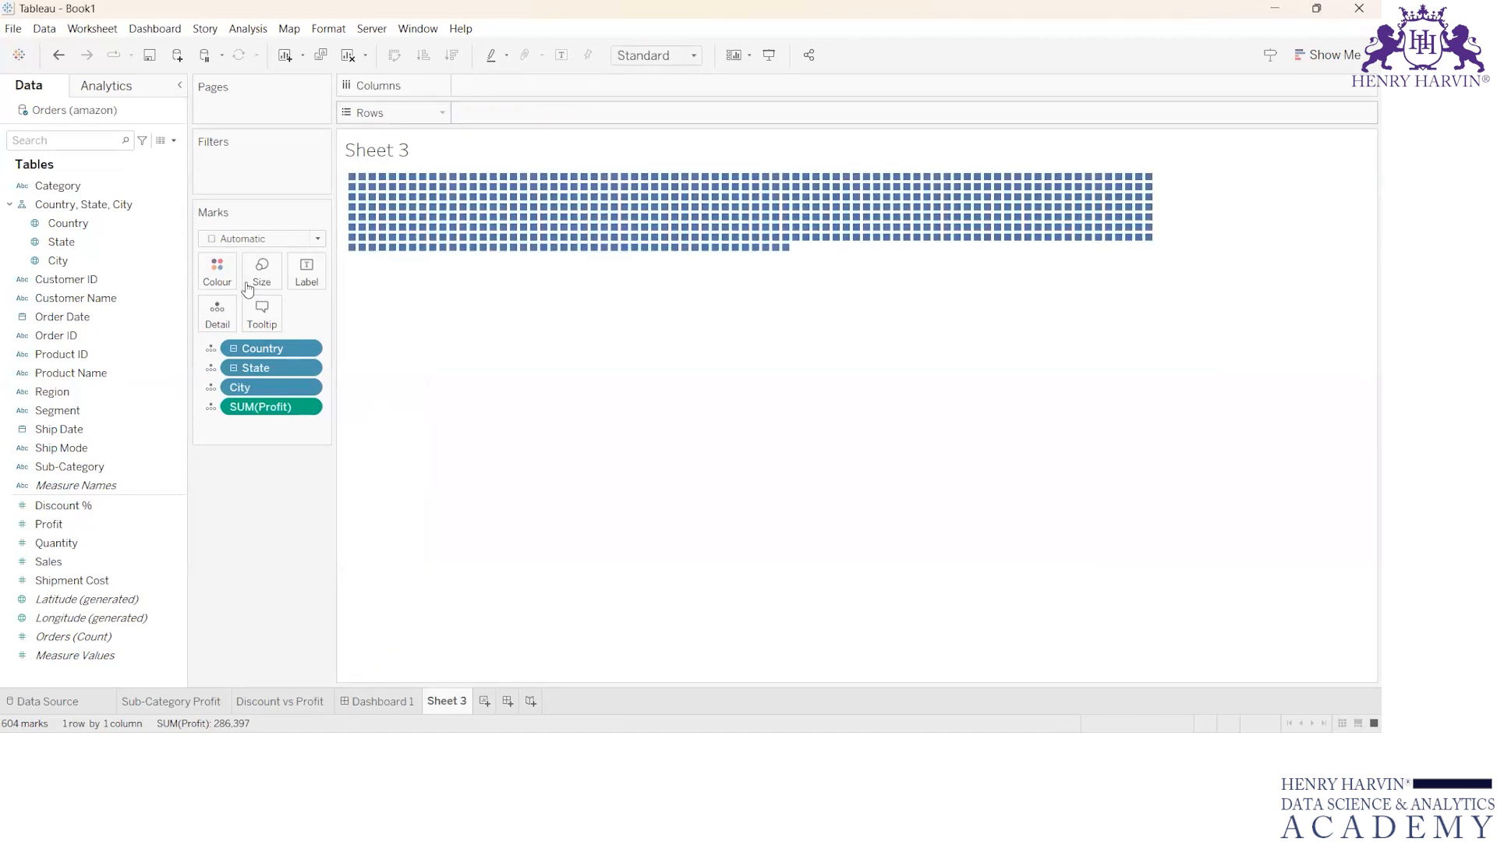
left_click(253, 348)
key("Delete")
left_click(255, 349)
key("Delete")
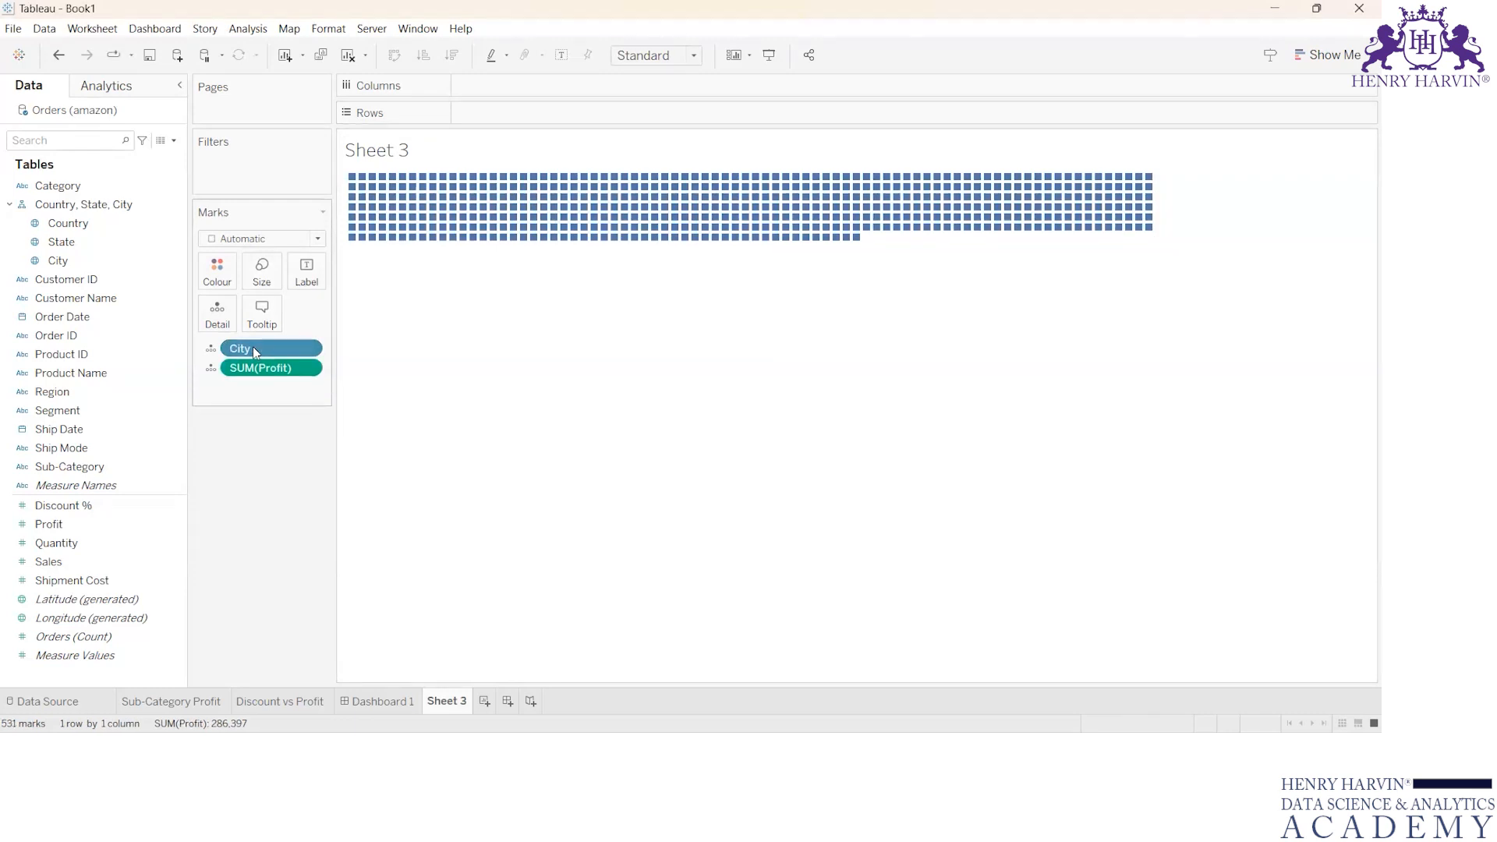
left_click(254, 349)
key("Delete")
left_click(254, 349)
key("Delete")
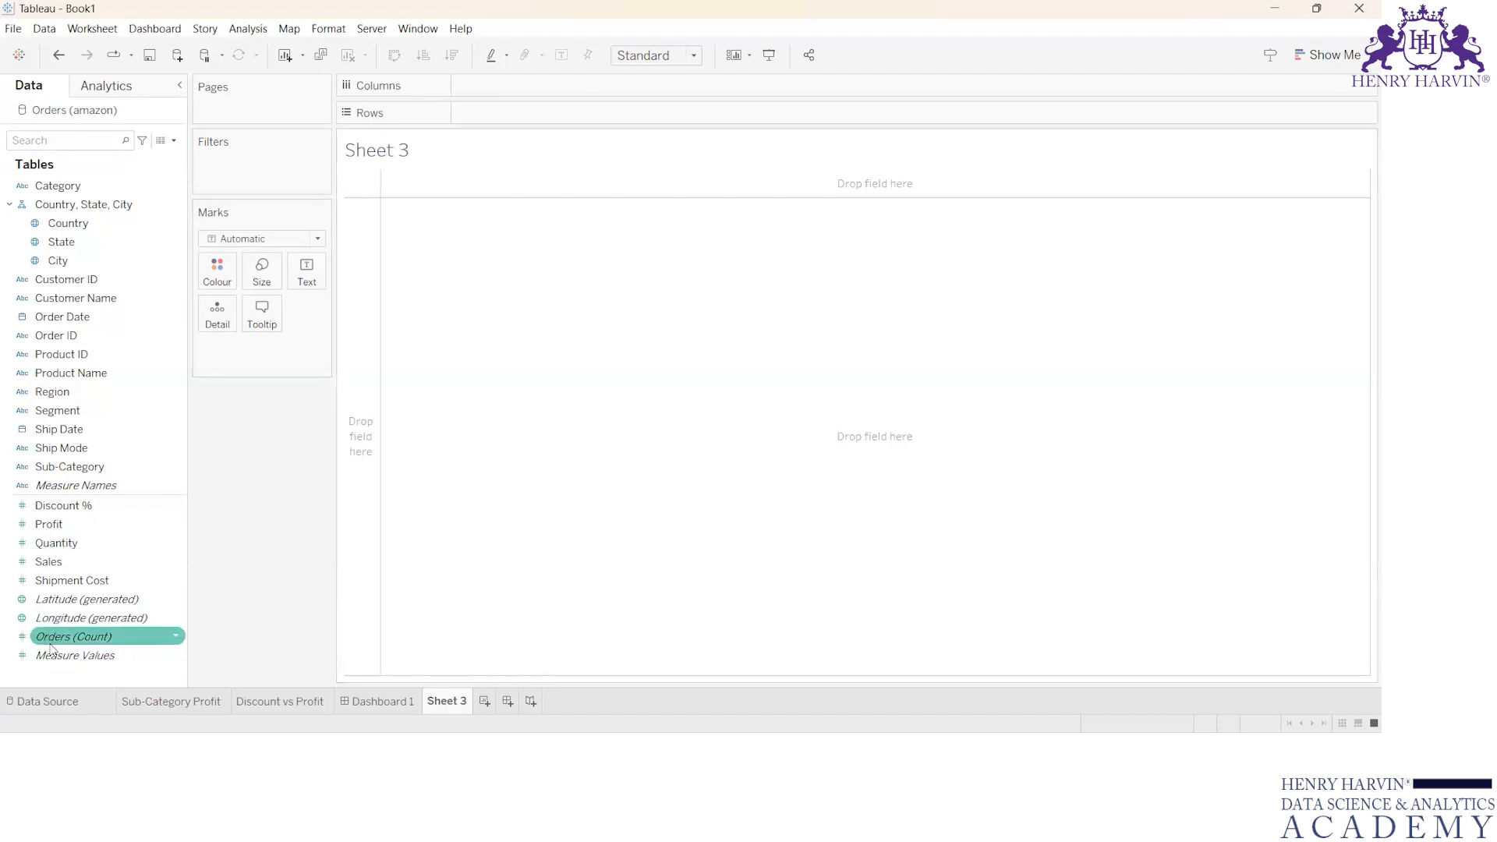
- Build a vertical bar chart on Sheet 3 with Measure Names on Columns and Measure Values on Rows
mouse_move(51, 646)
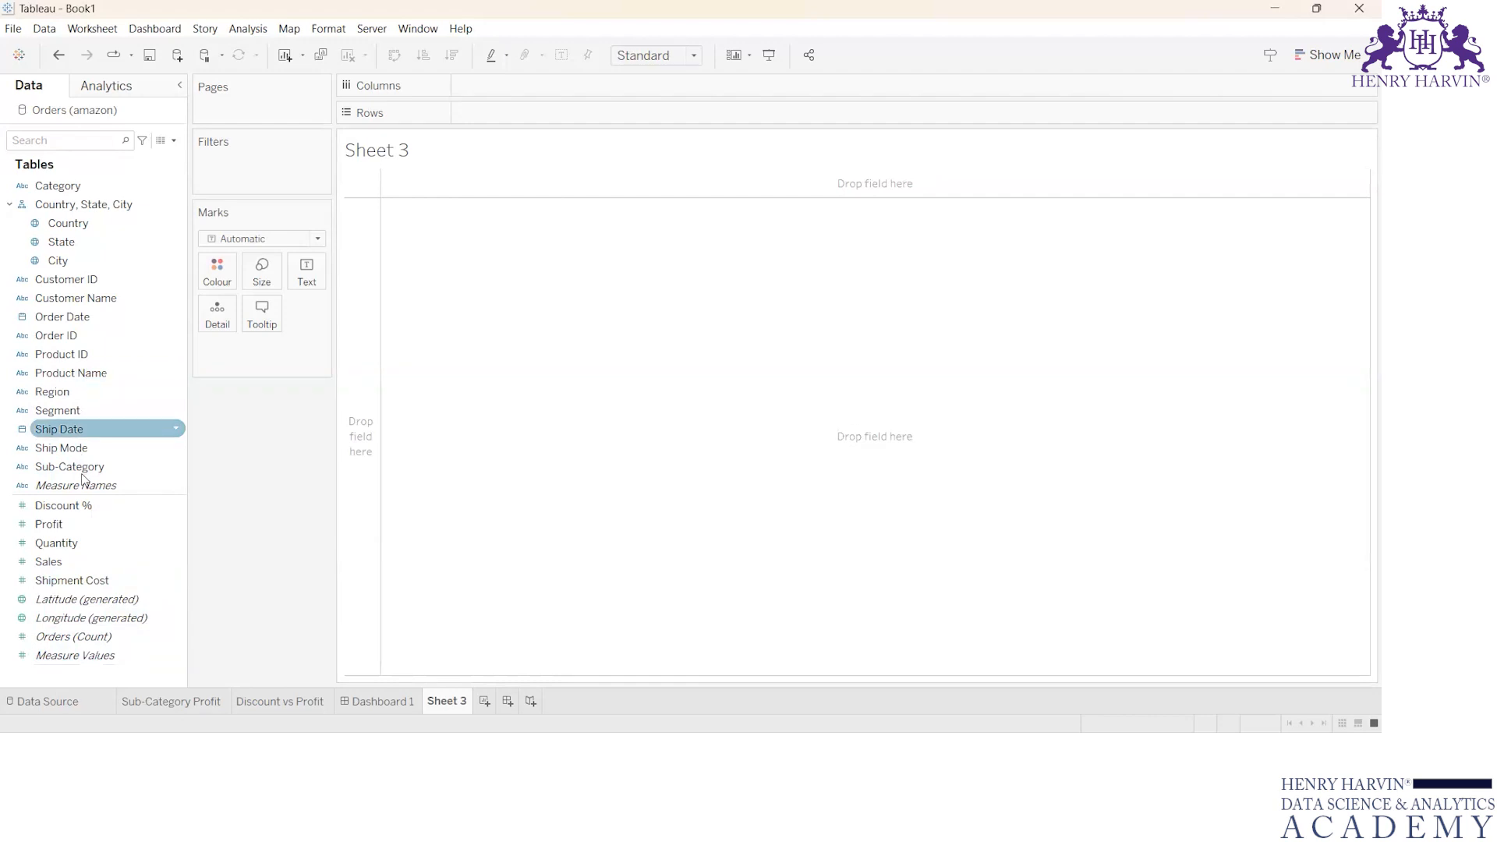
left_click_drag(82, 485, 517, 113)
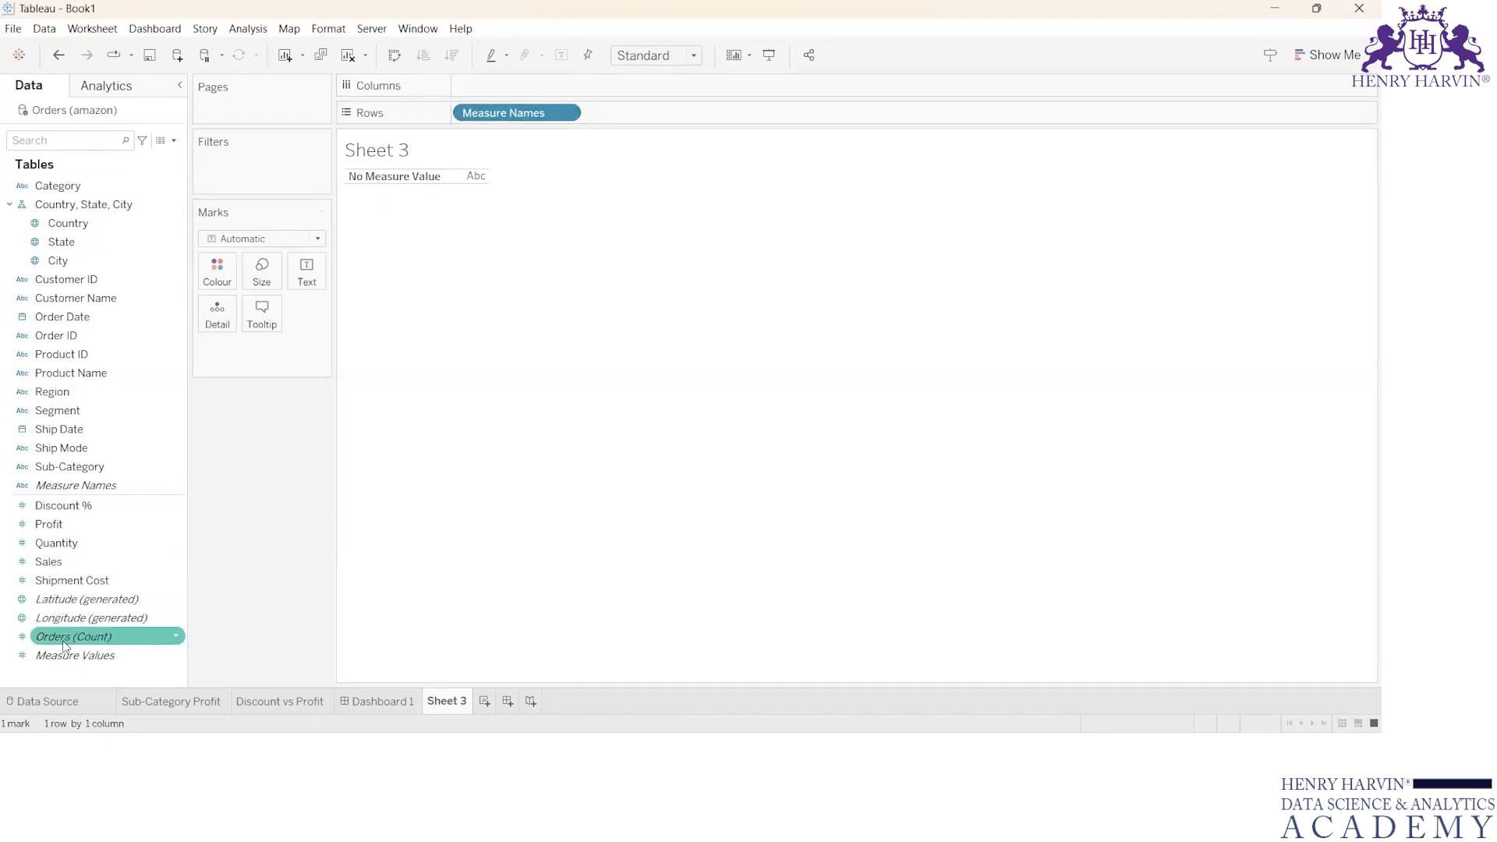
left_click_drag(64, 655, 498, 144)
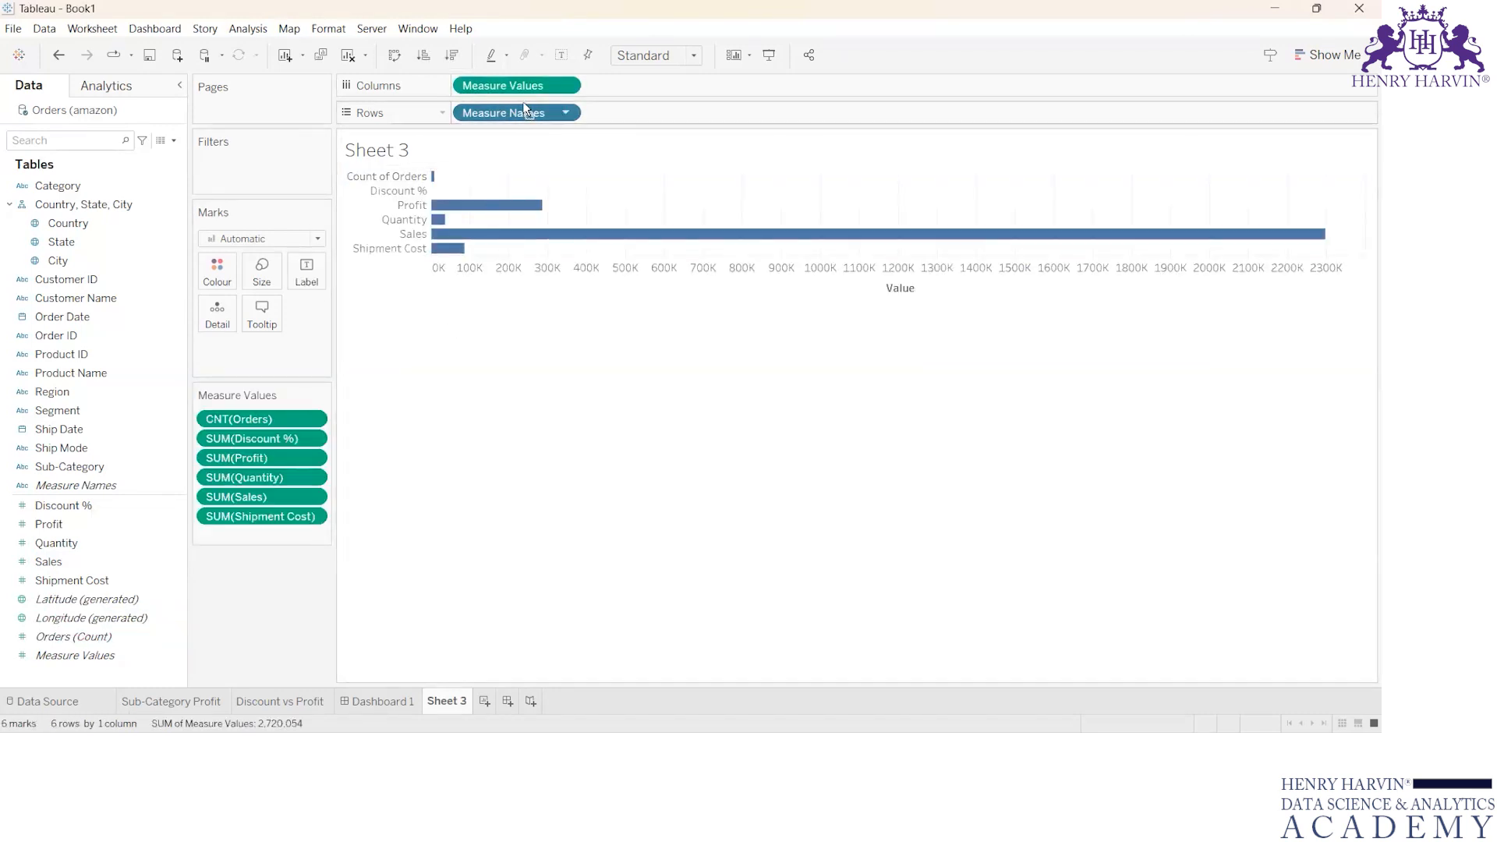
left_click_drag(536, 115, 534, 88)
left_click_drag(623, 99, 553, 110)
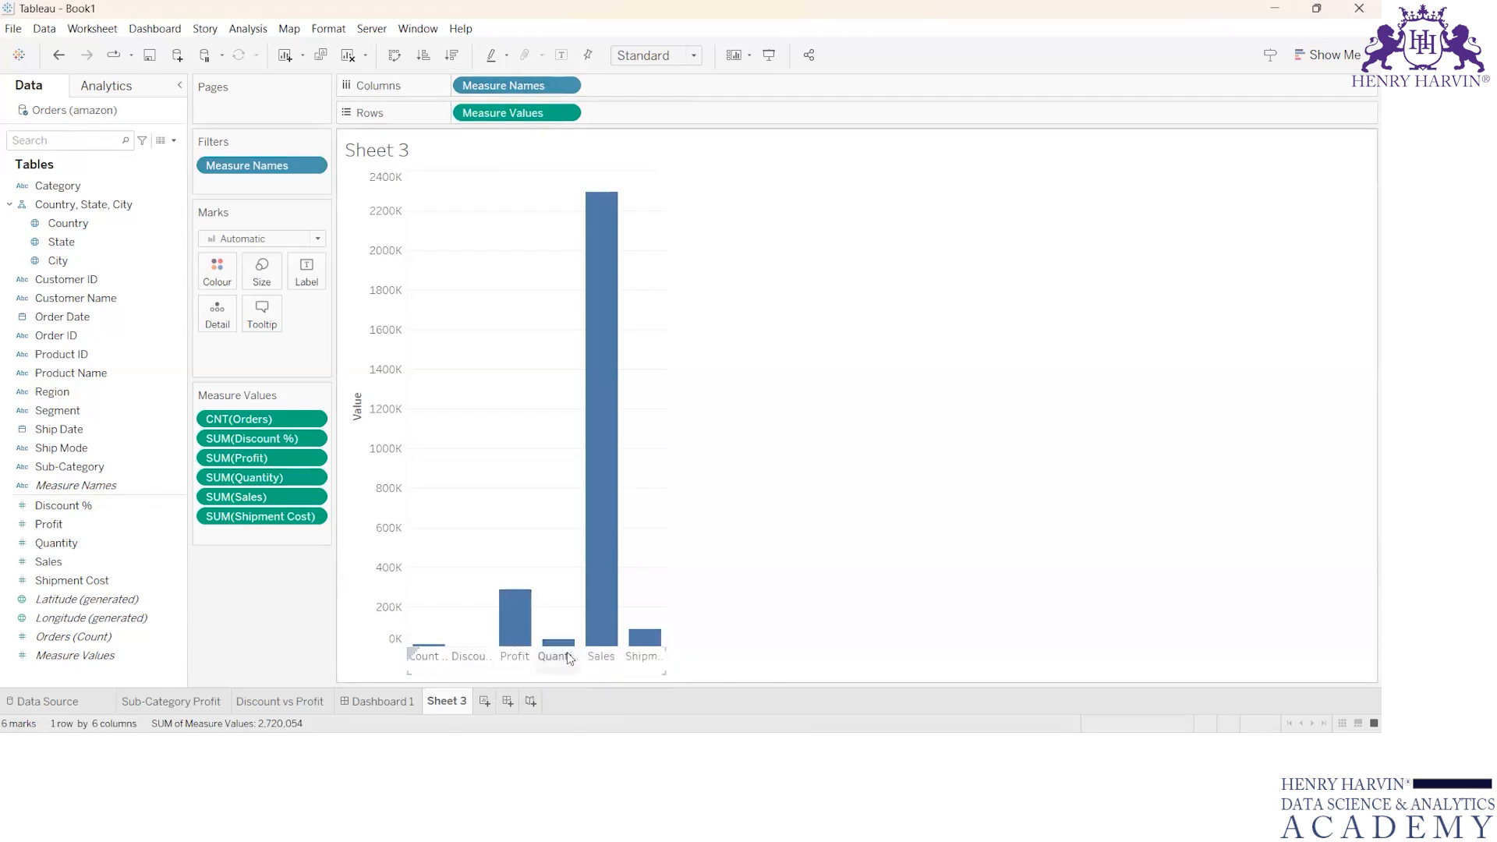
- Compare the bars with the measures in the field list and inspect the Profit, Sales and Shipment Cost tooltips
mouse_move(640, 651)
left_click(59, 507)
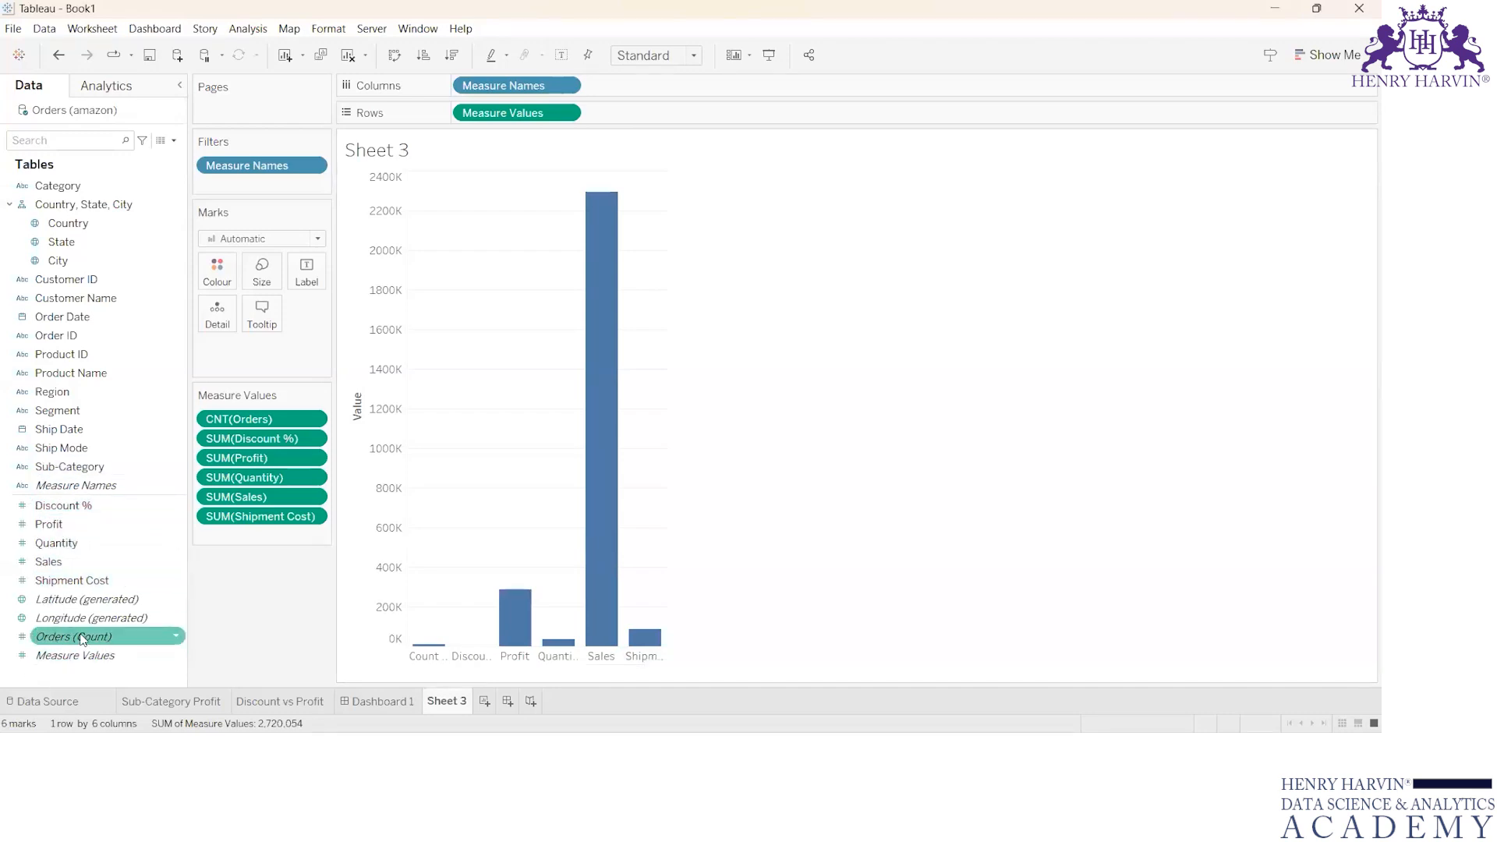
left_click(110, 544)
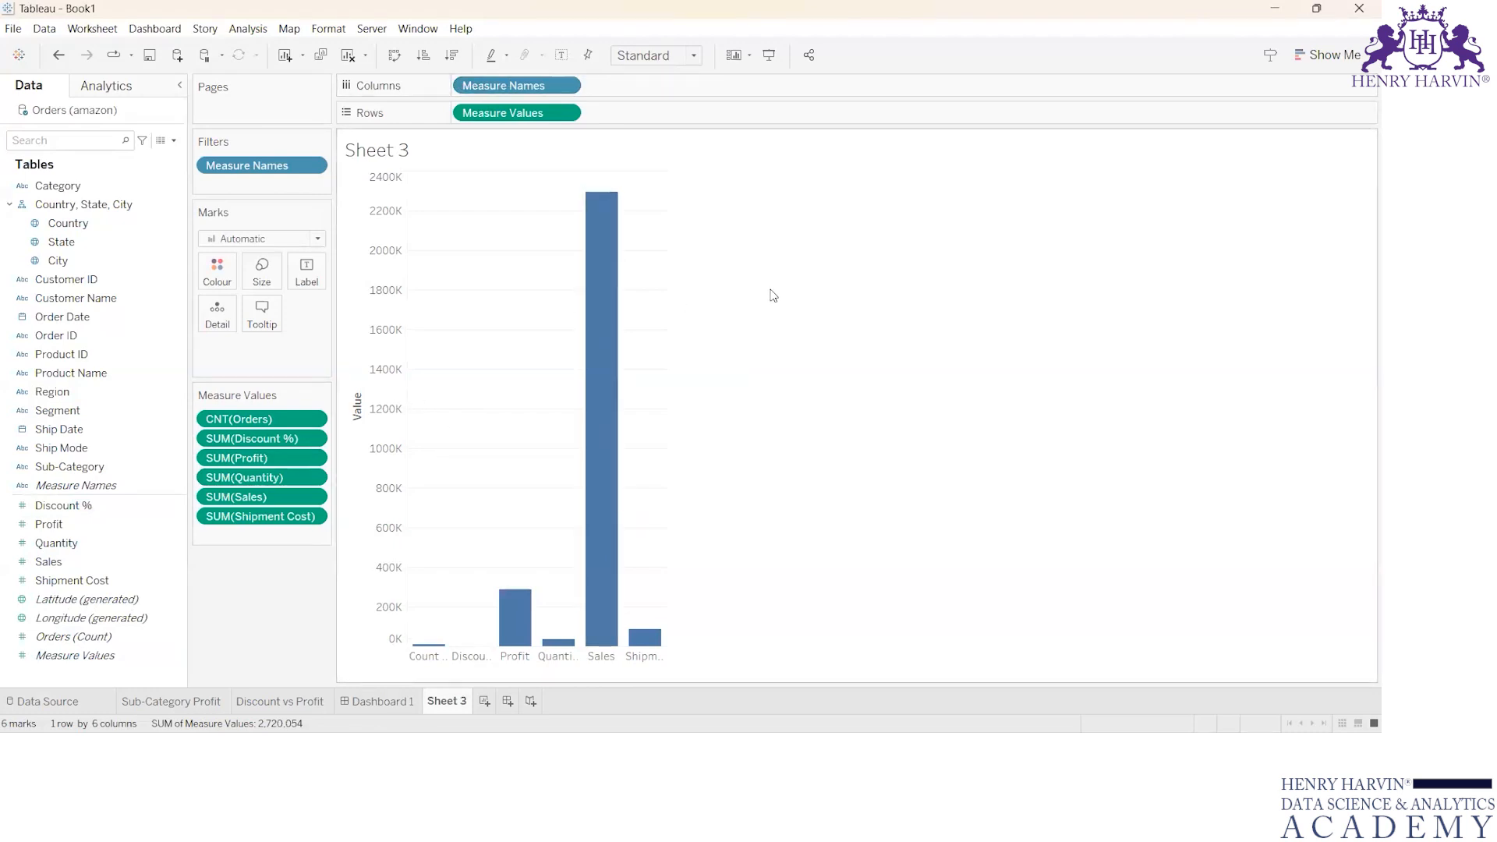
mouse_move(510, 601)
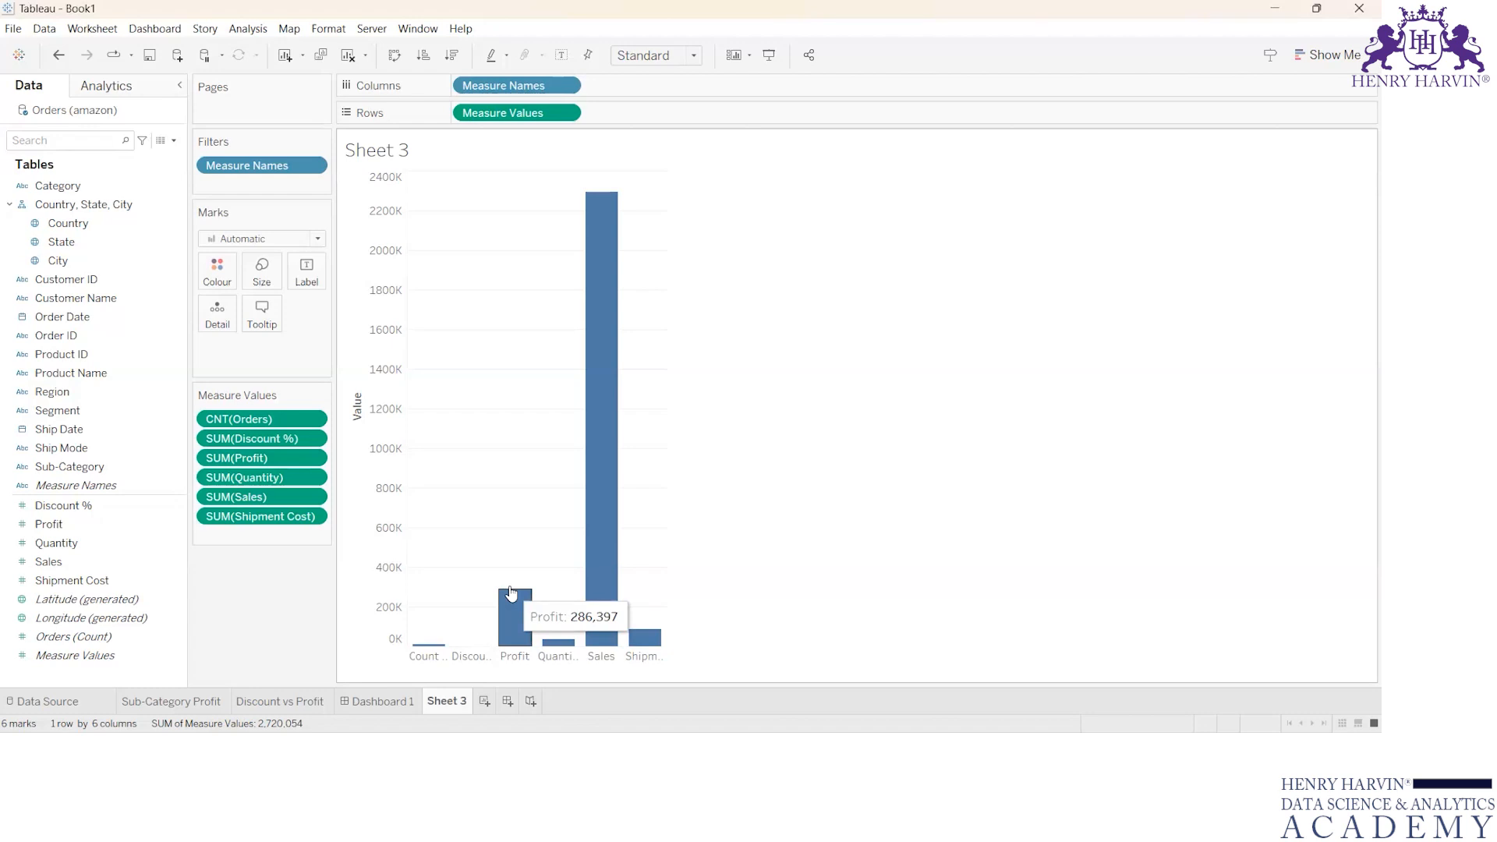
mouse_move(613, 203)
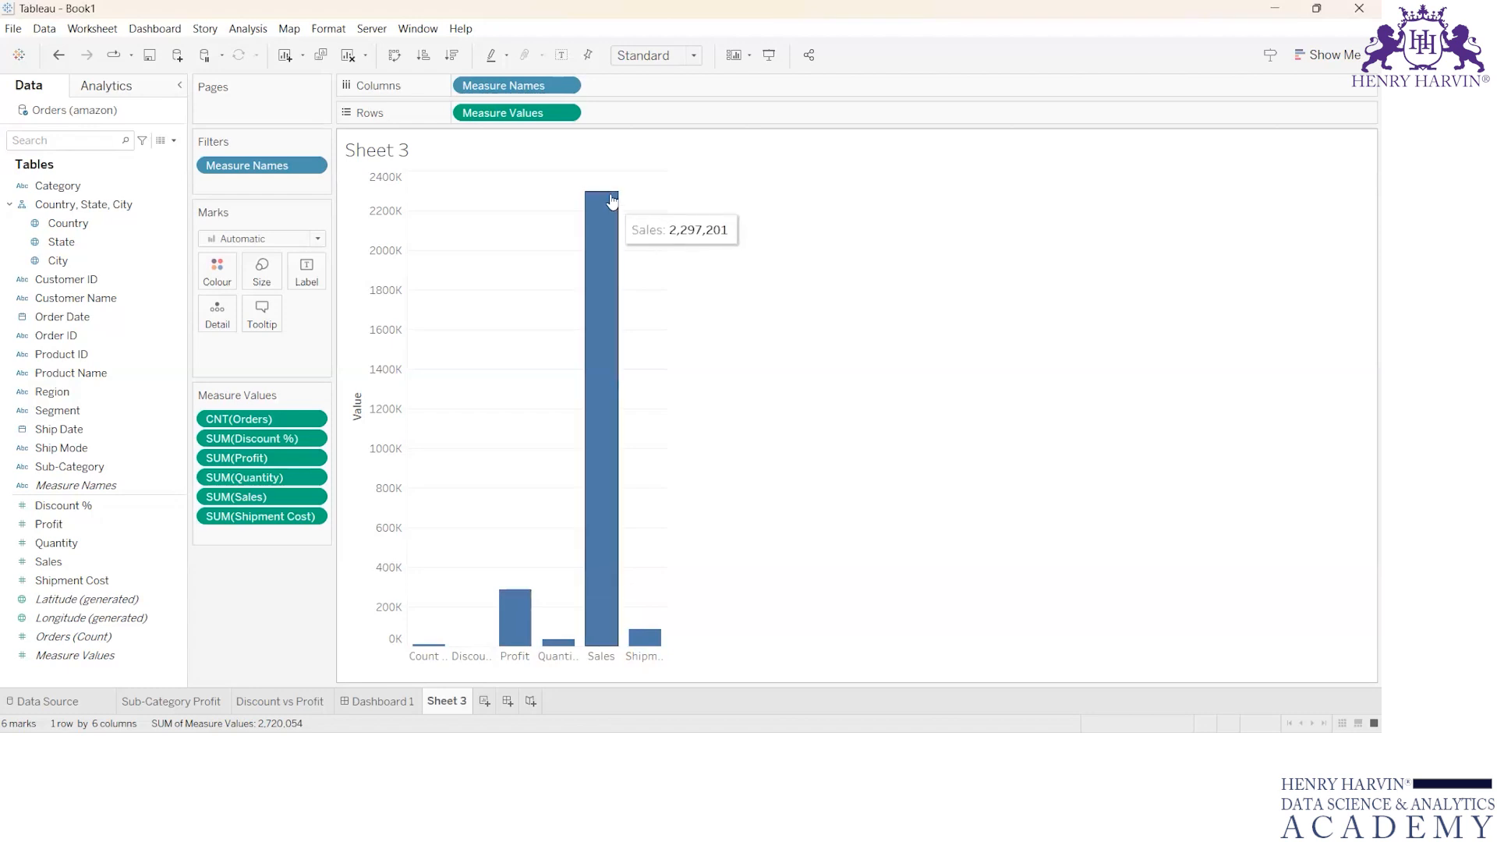
mouse_move(653, 639)
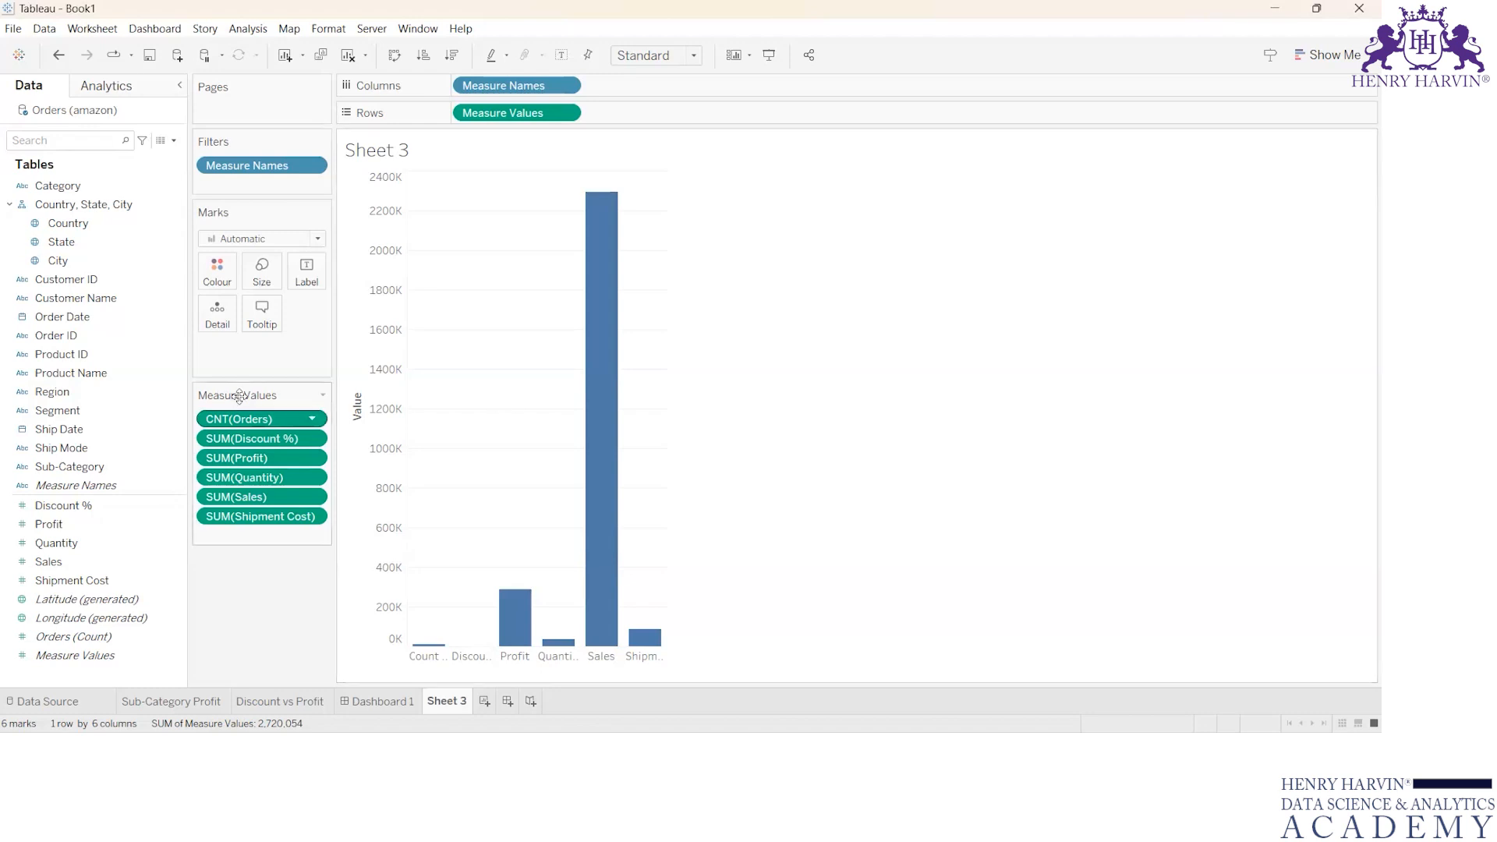
- Change the aggregation of Discount % and Profit in Measure Values to Average
left_click(315, 439)
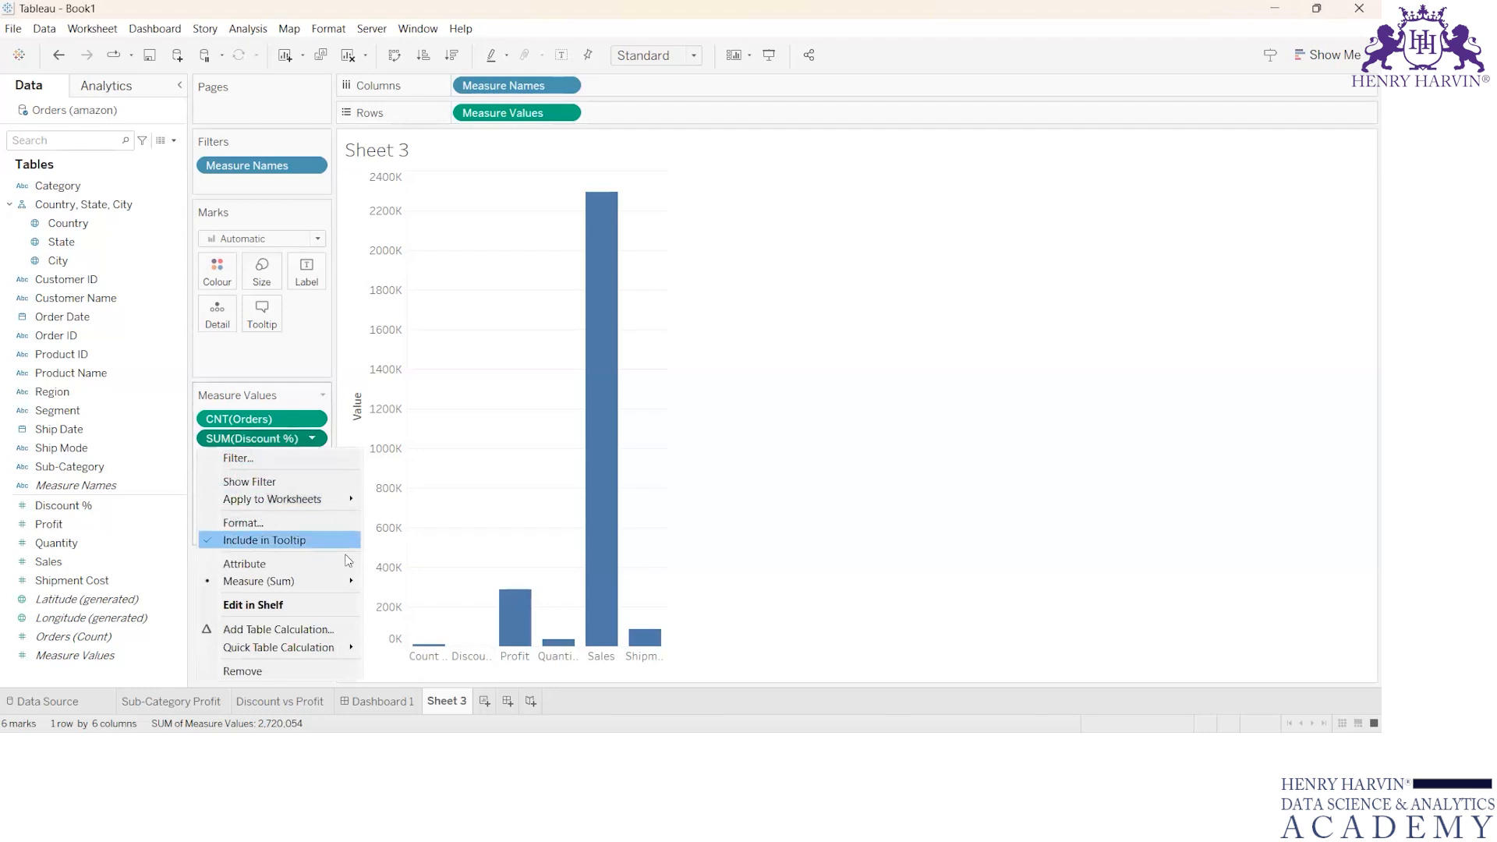
mouse_move(249, 583)
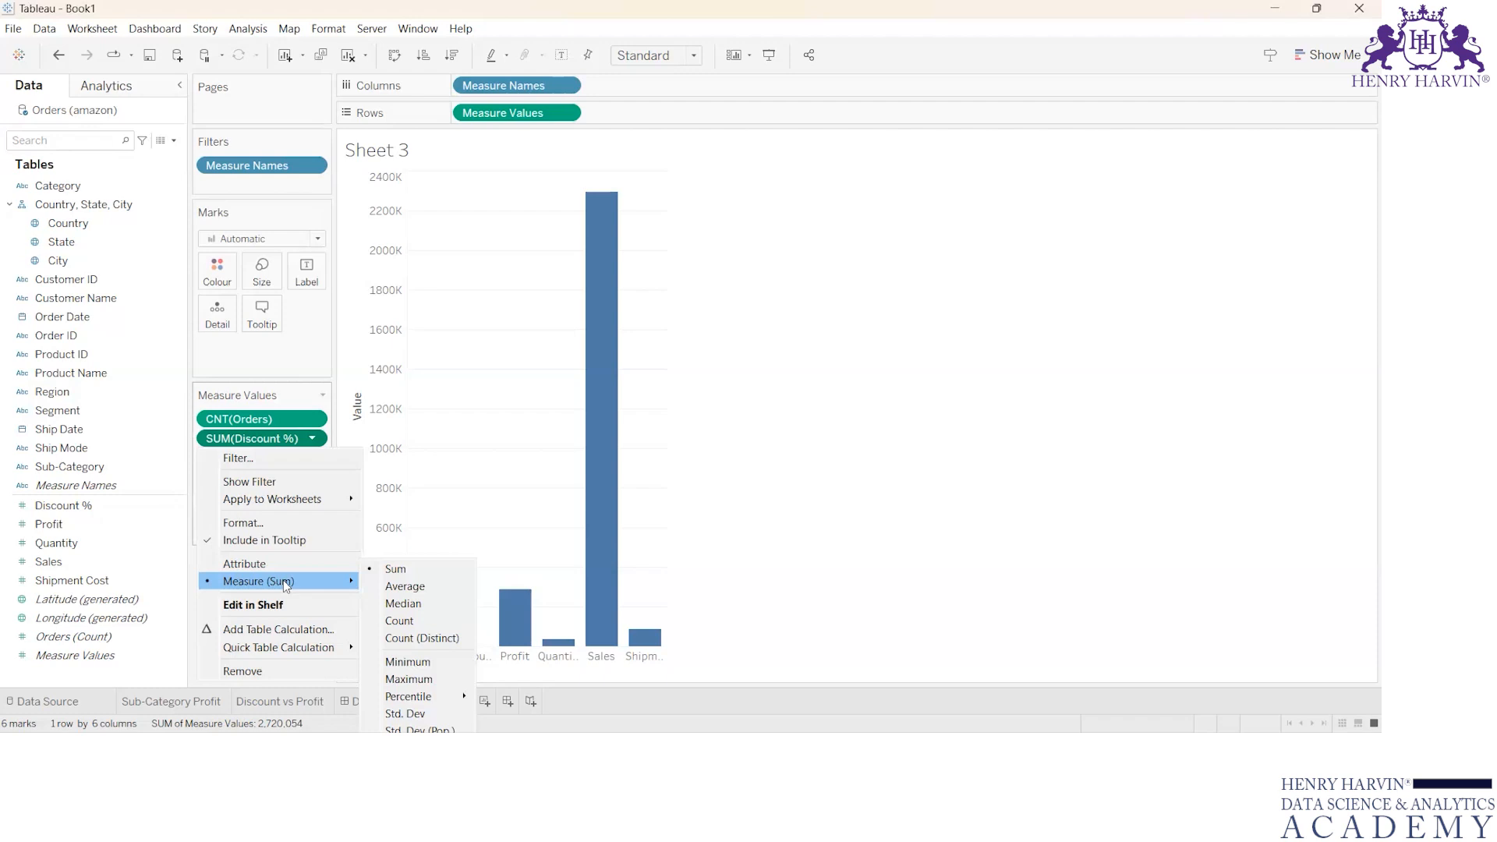
left_click(402, 586)
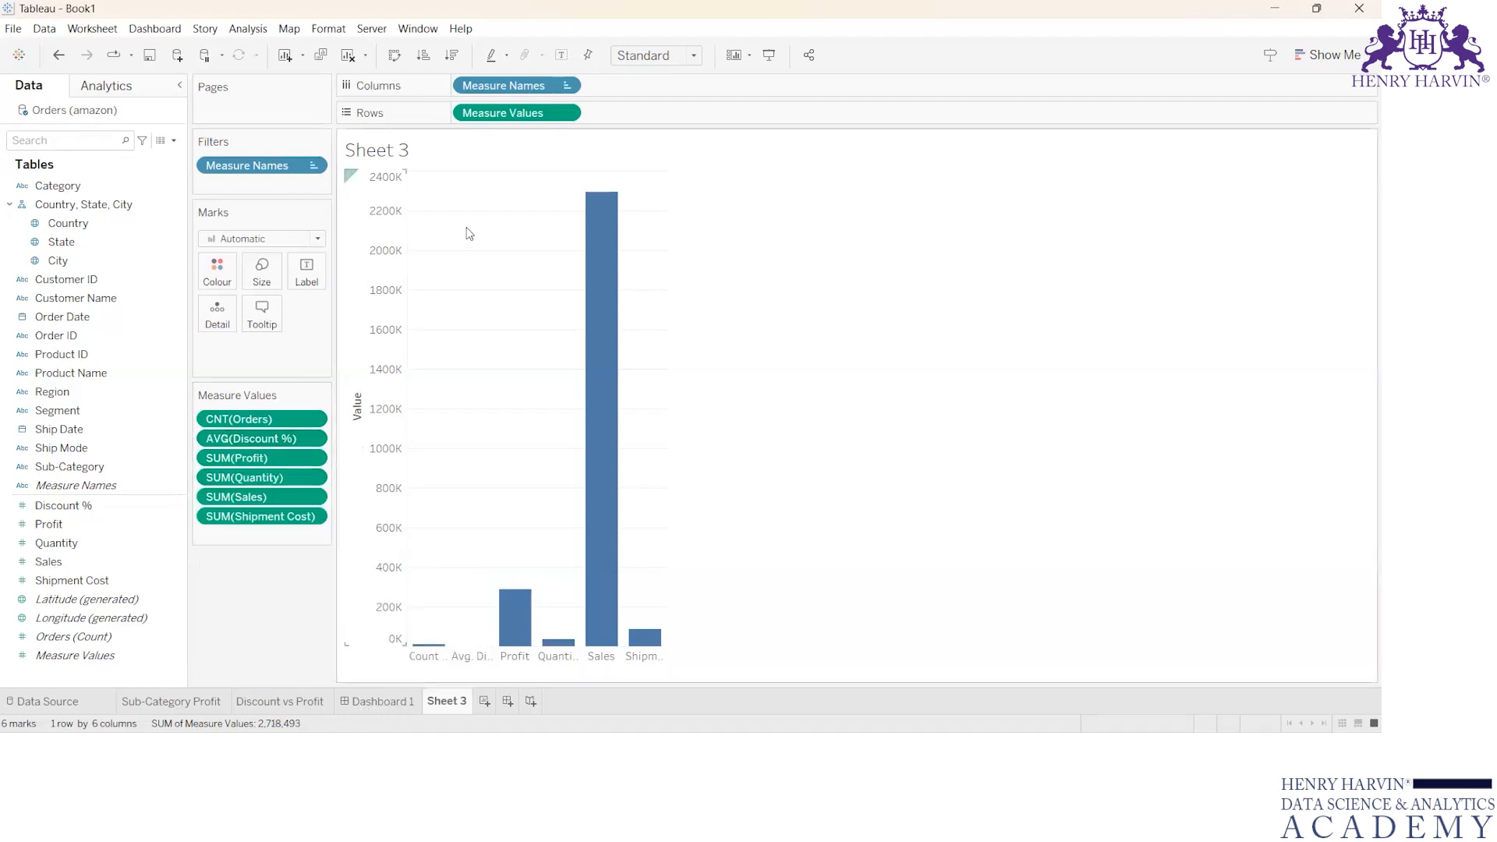
left_click(315, 461)
mouse_move(318, 602)
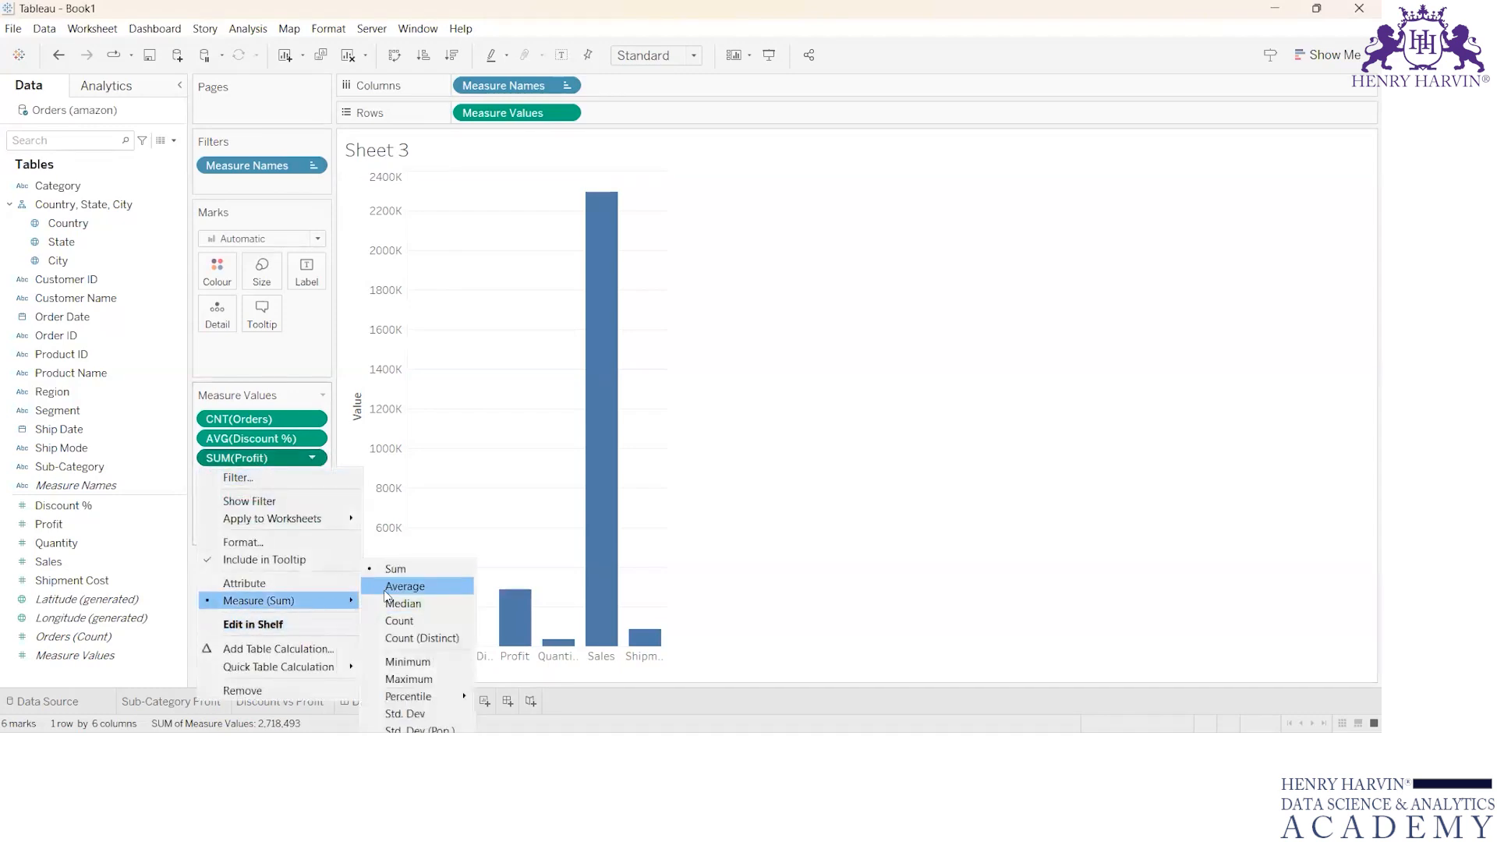
left_click(402, 585)
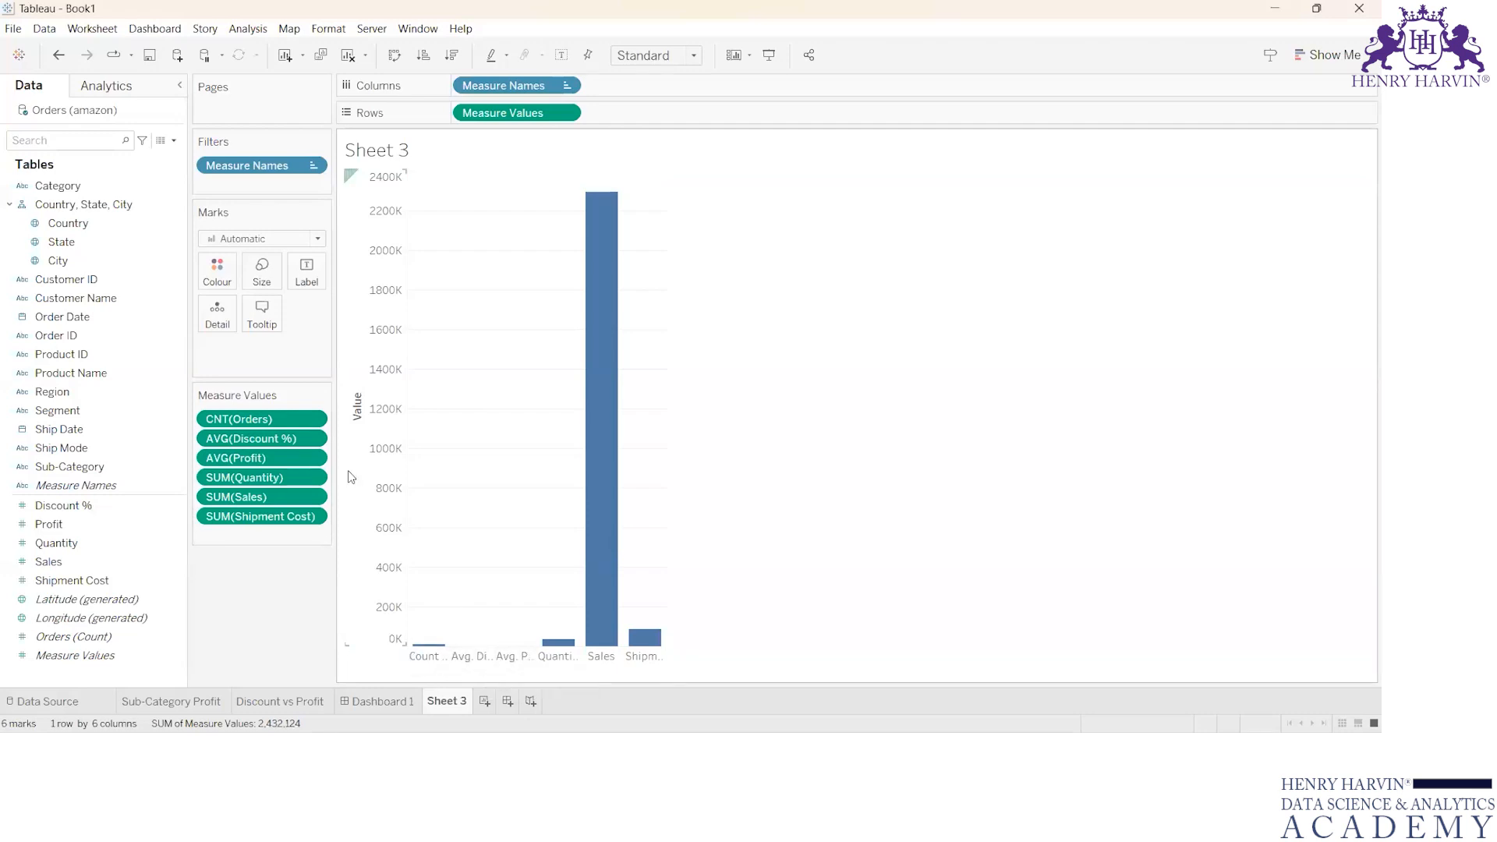
- Change the aggregation of Quantity in Measure Values to Average and inspect the averaged marks' tooltips in the chart
left_click(312, 477)
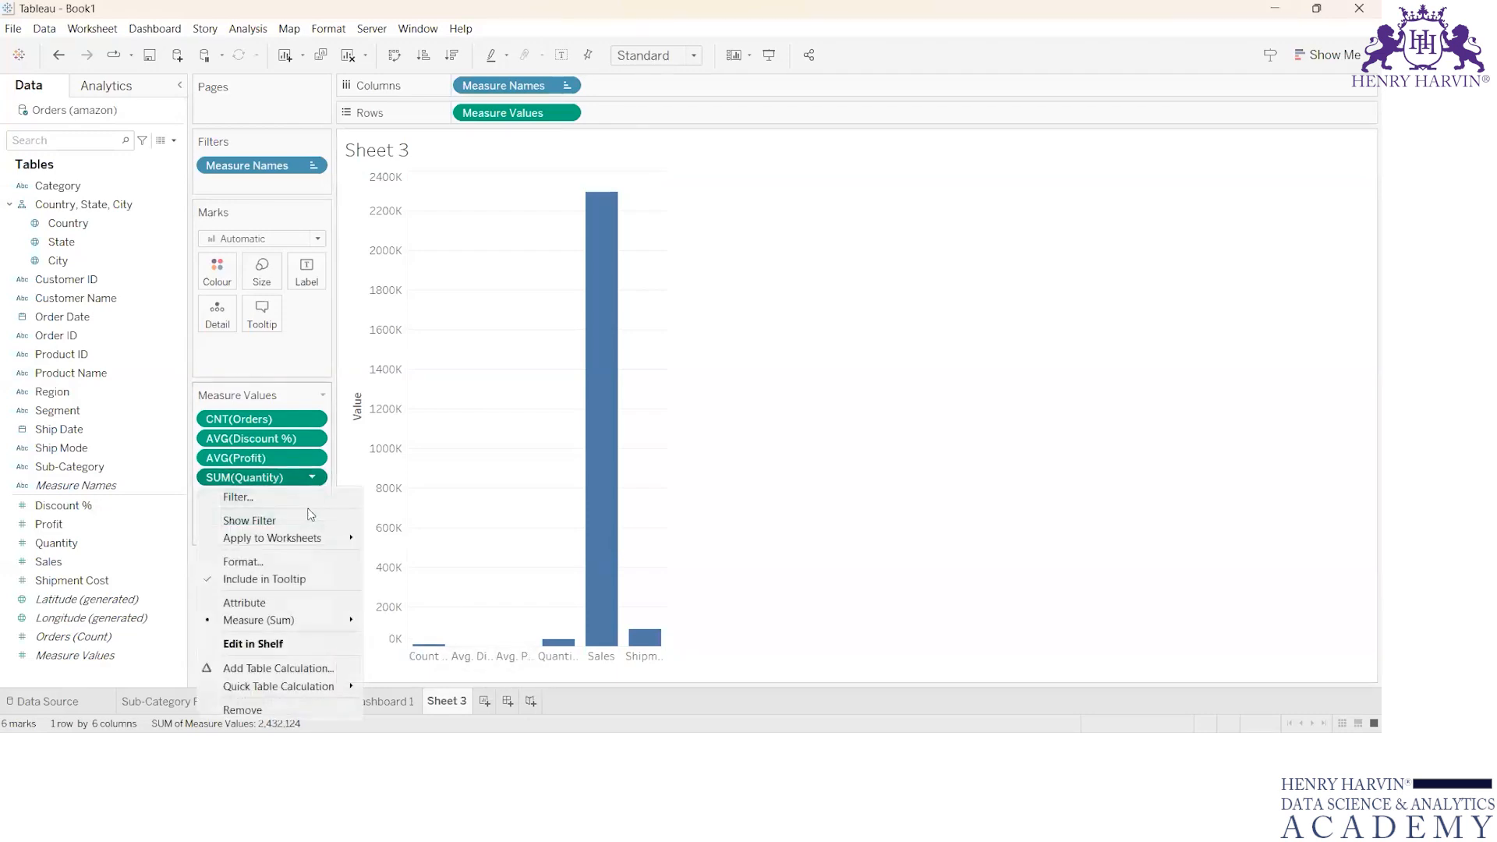
mouse_move(347, 621)
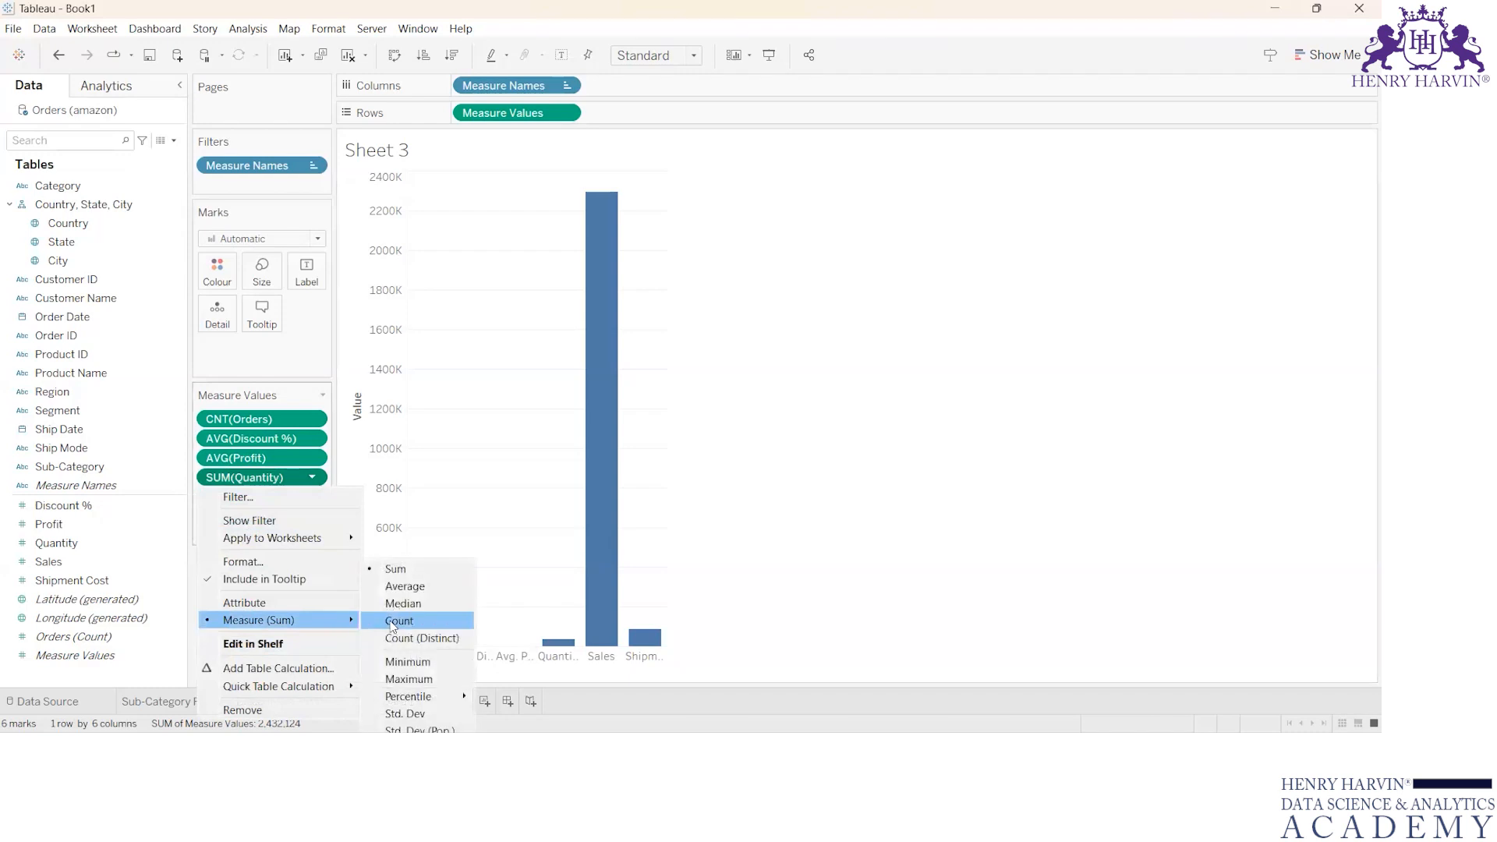
left_click(426, 586)
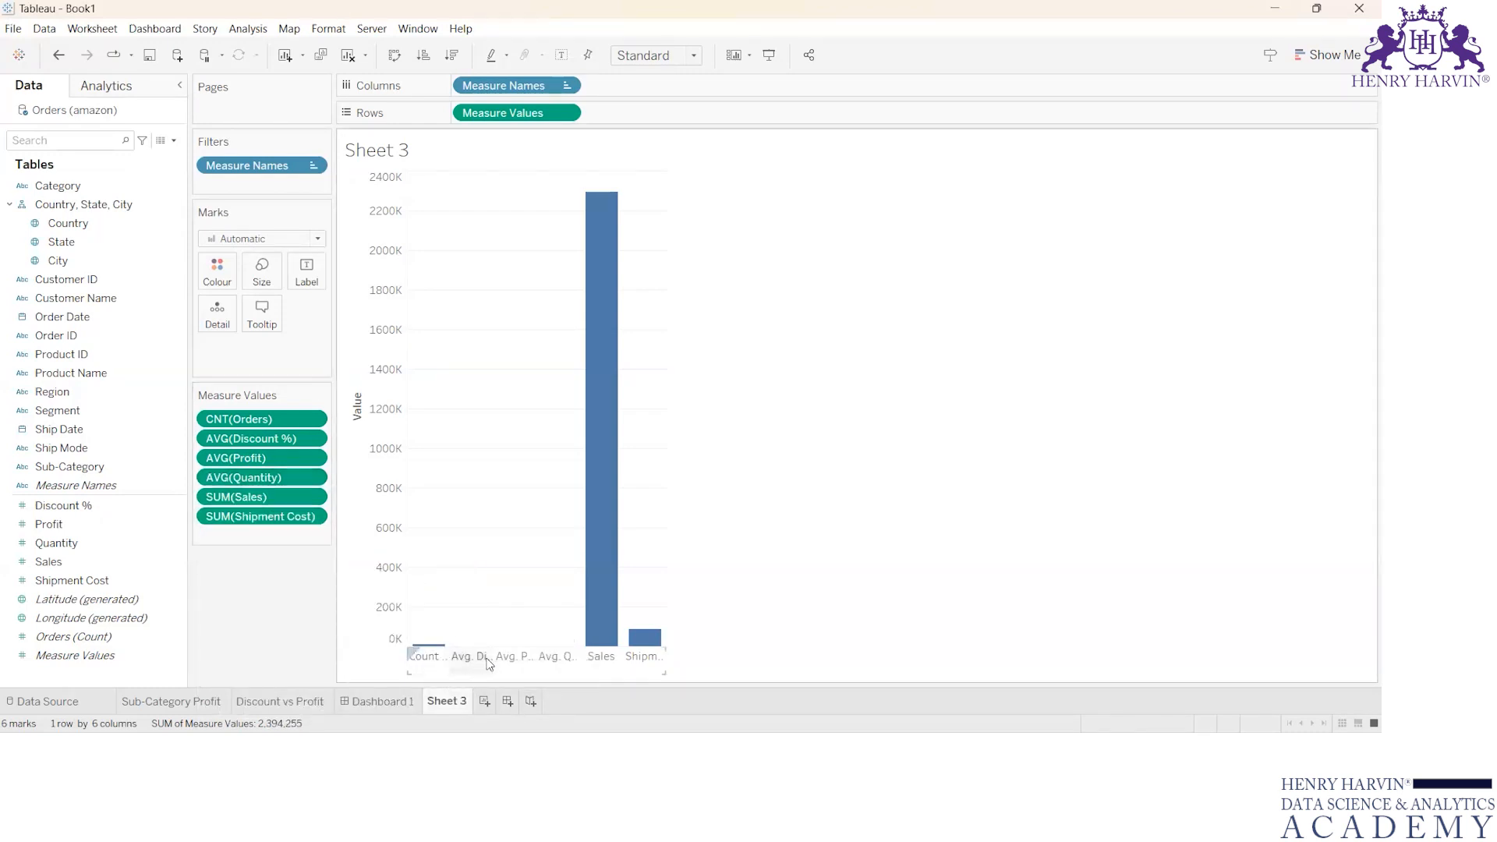
mouse_move(465, 646)
mouse_move(556, 649)
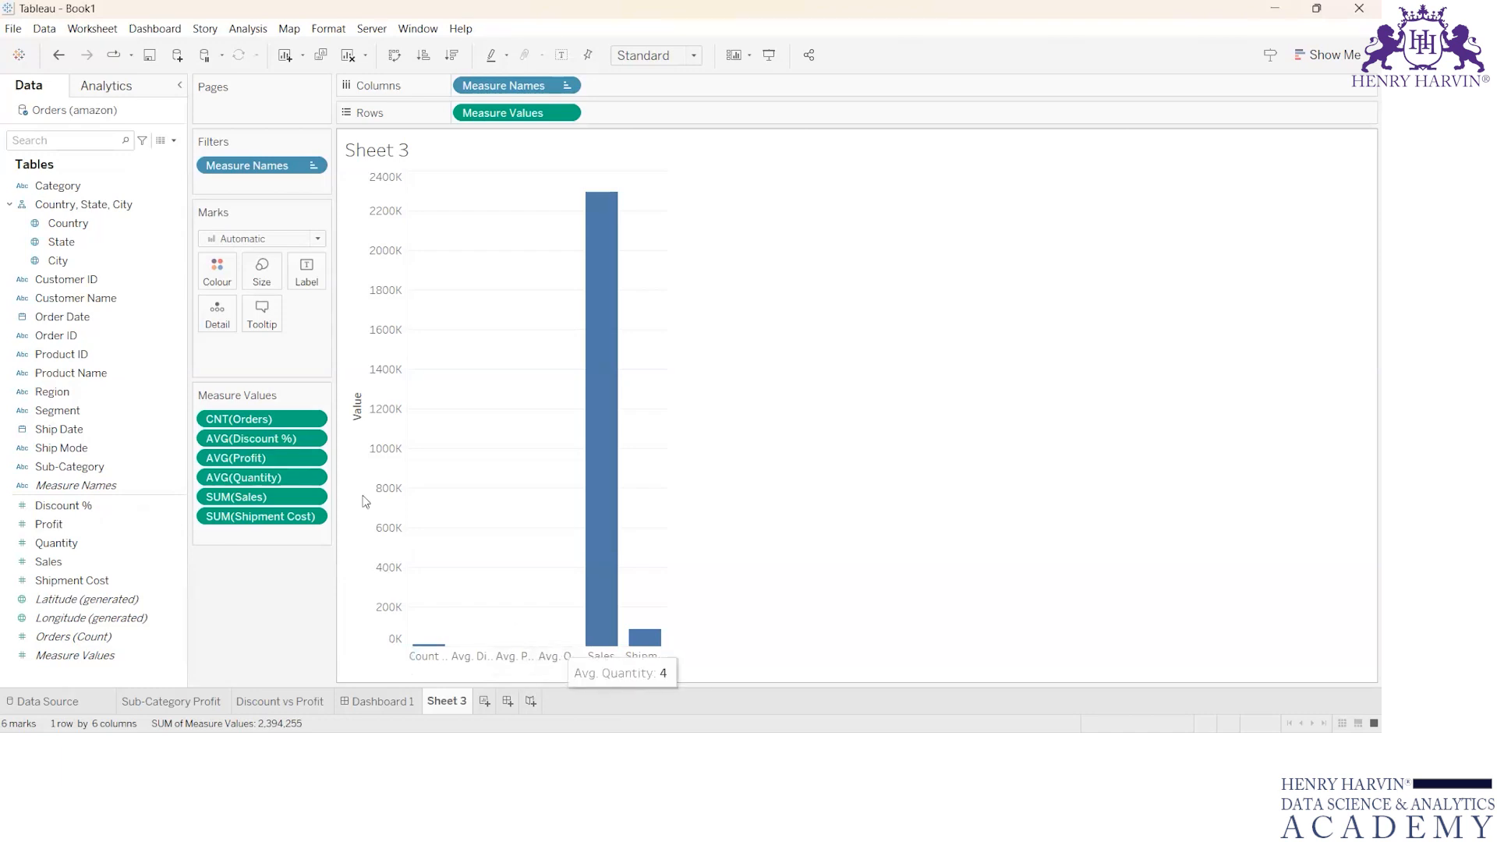
- Change the aggregation of Sales in Measure Values to Average and inspect its bar's tooltip
left_click(311, 495)
mouse_move(347, 640)
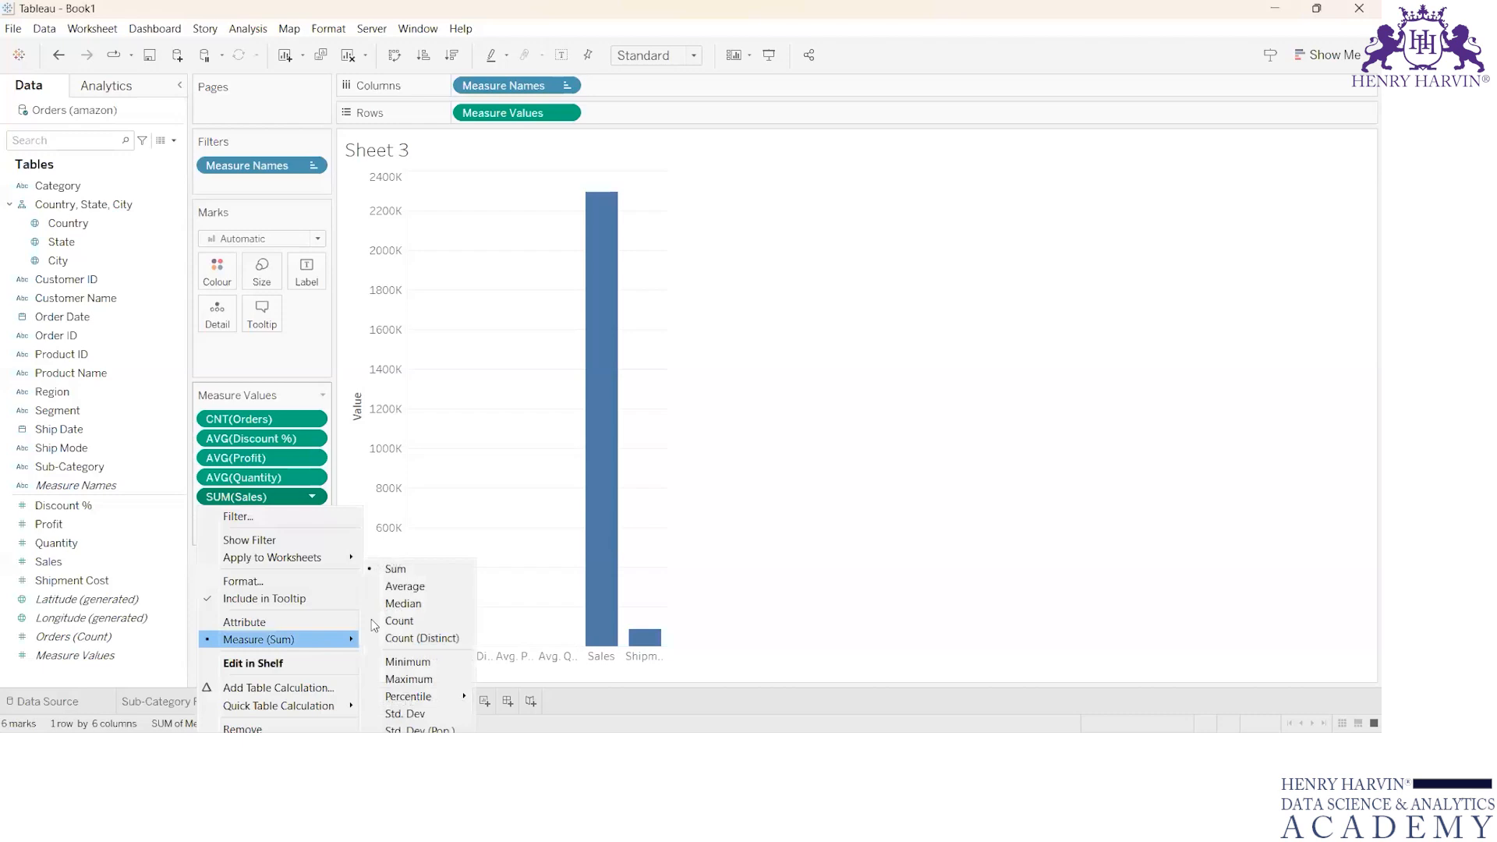
left_click(423, 586)
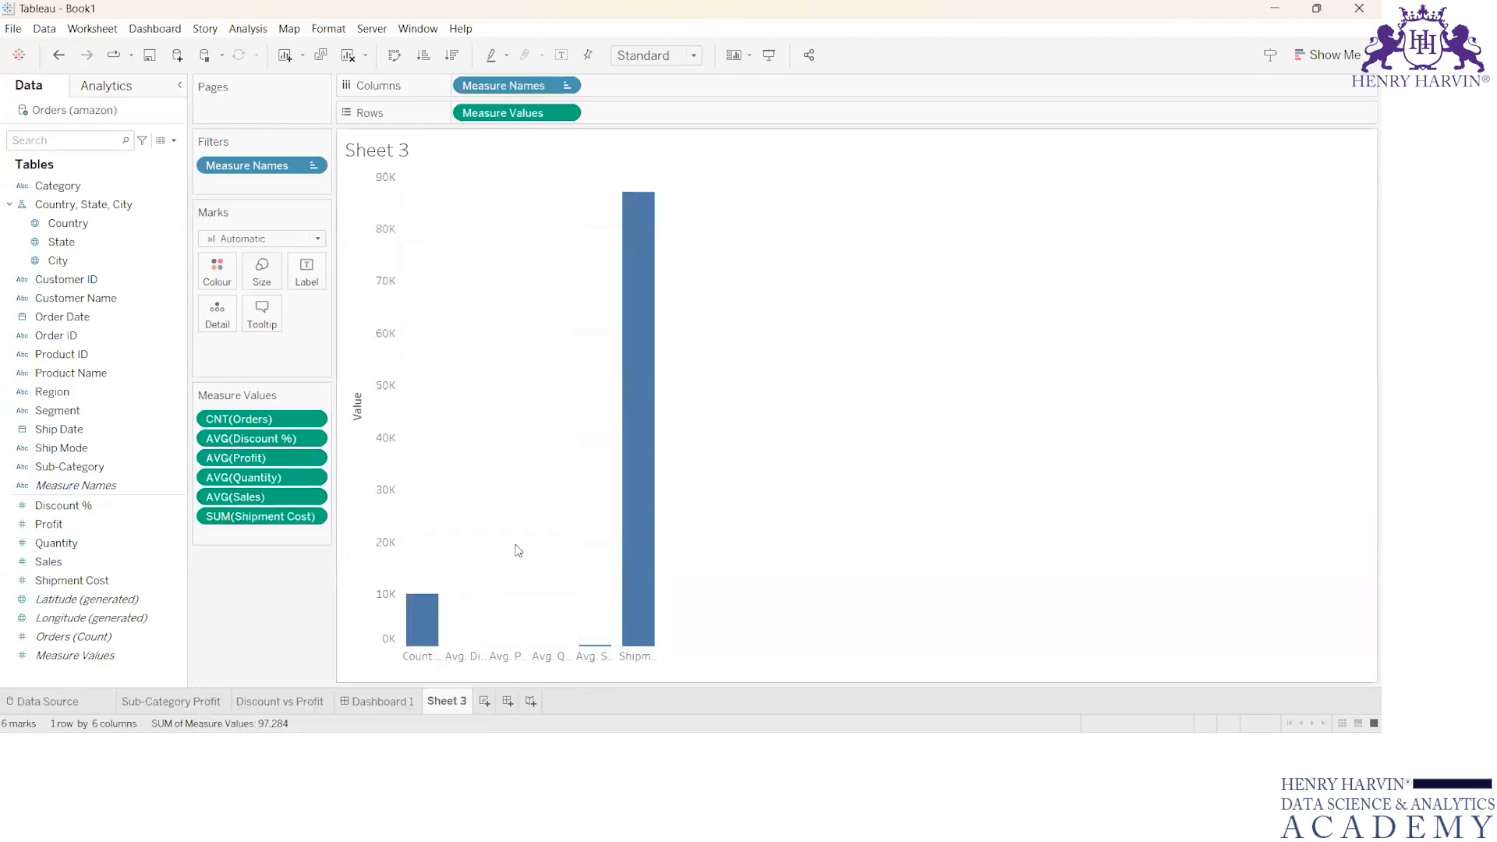
mouse_move(597, 647)
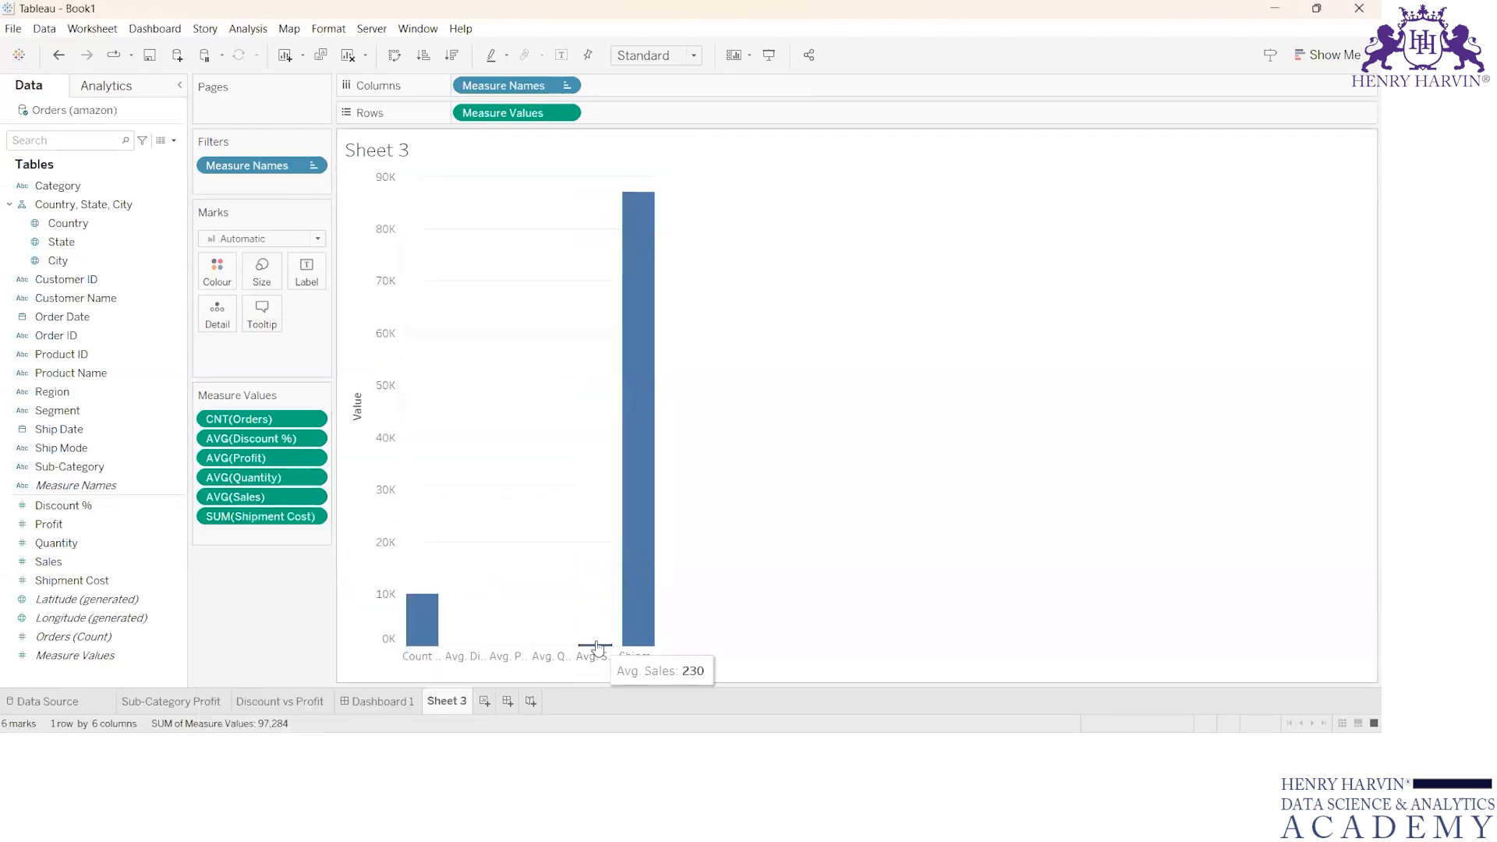
- Change the aggregation of Shipment Cost in Measure Values to Average and inspect its bar's tooltip
left_click(316, 517)
mouse_move(351, 662)
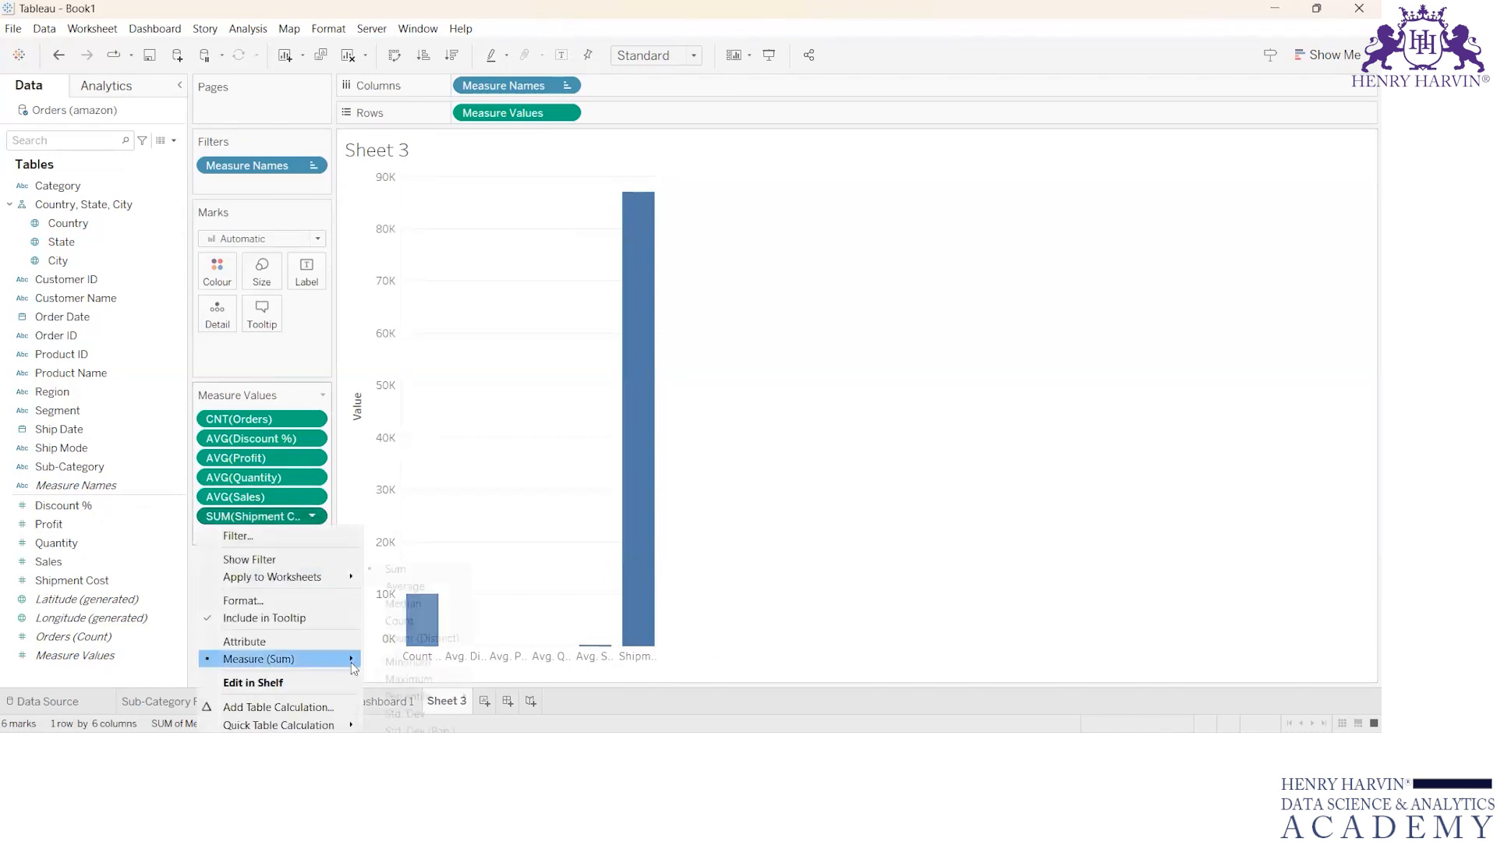
left_click(414, 592)
mouse_move(638, 647)
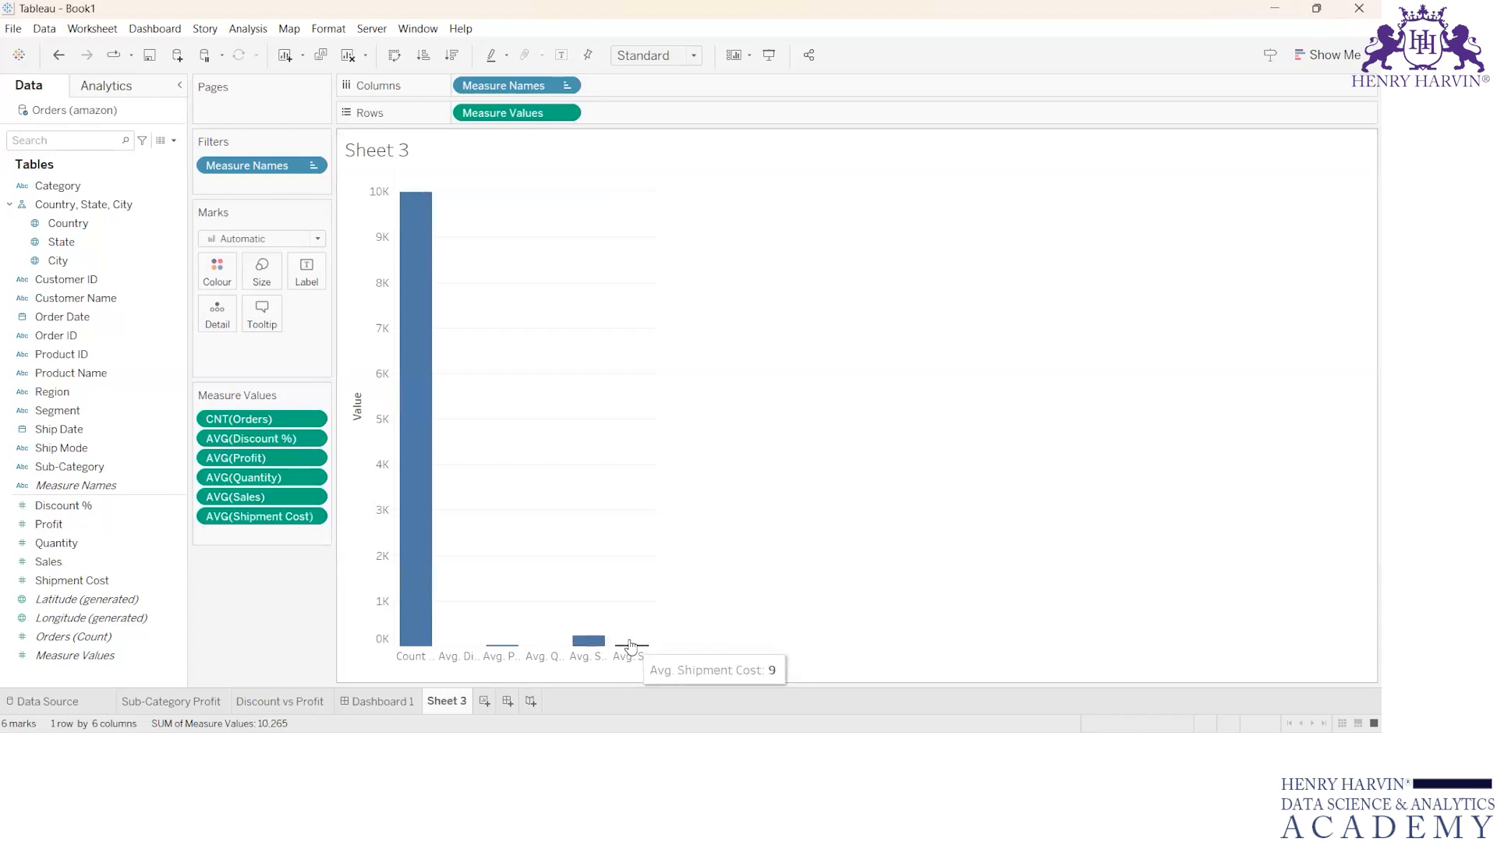
- Check the Orders count bar in Sheet 3 against the row count on the data source page
mouse_move(423, 236)
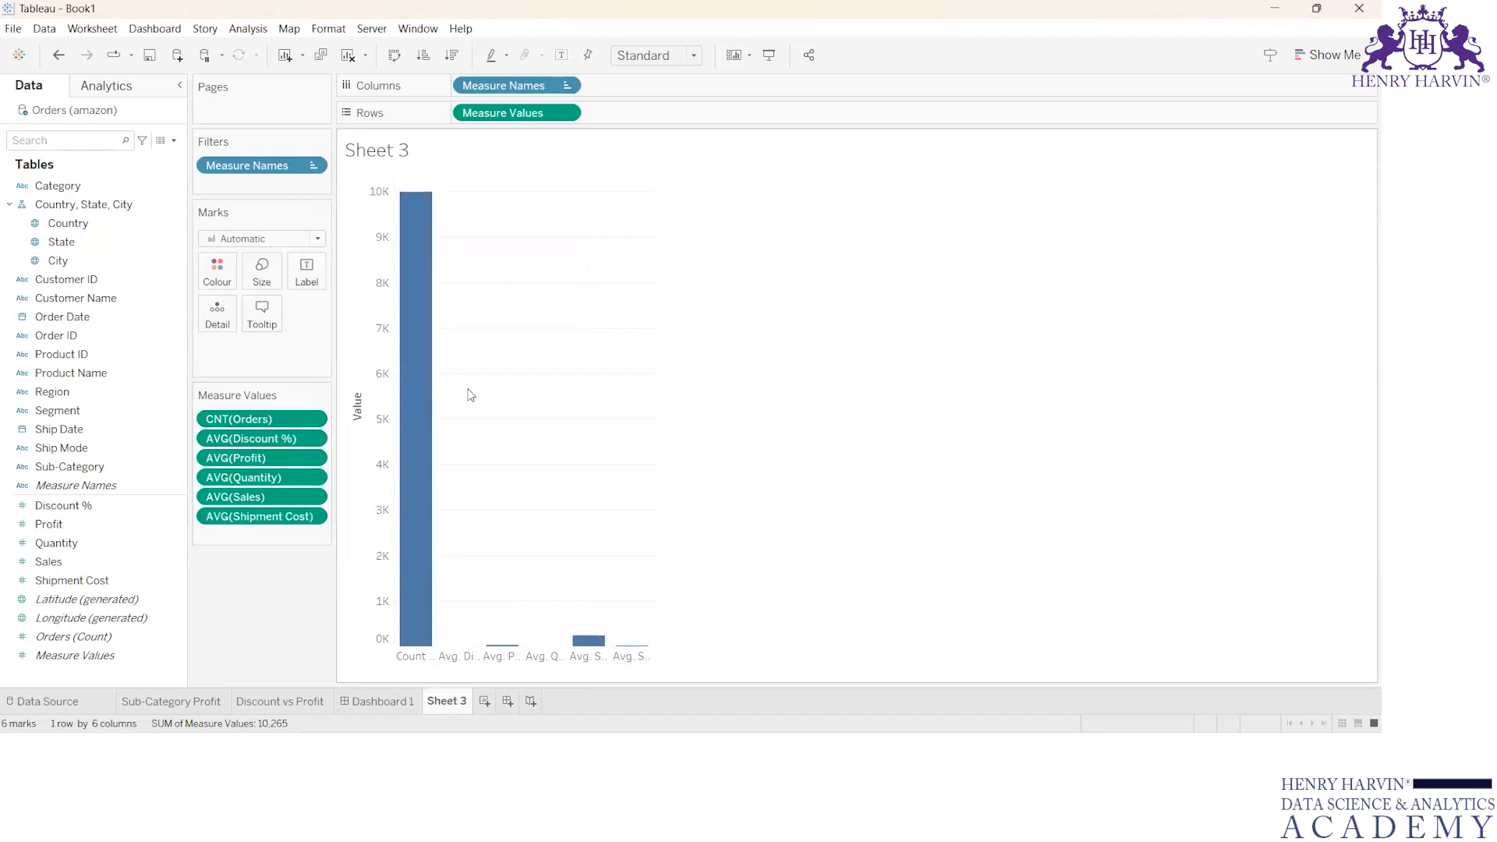
mouse_move(414, 197)
left_click(53, 699)
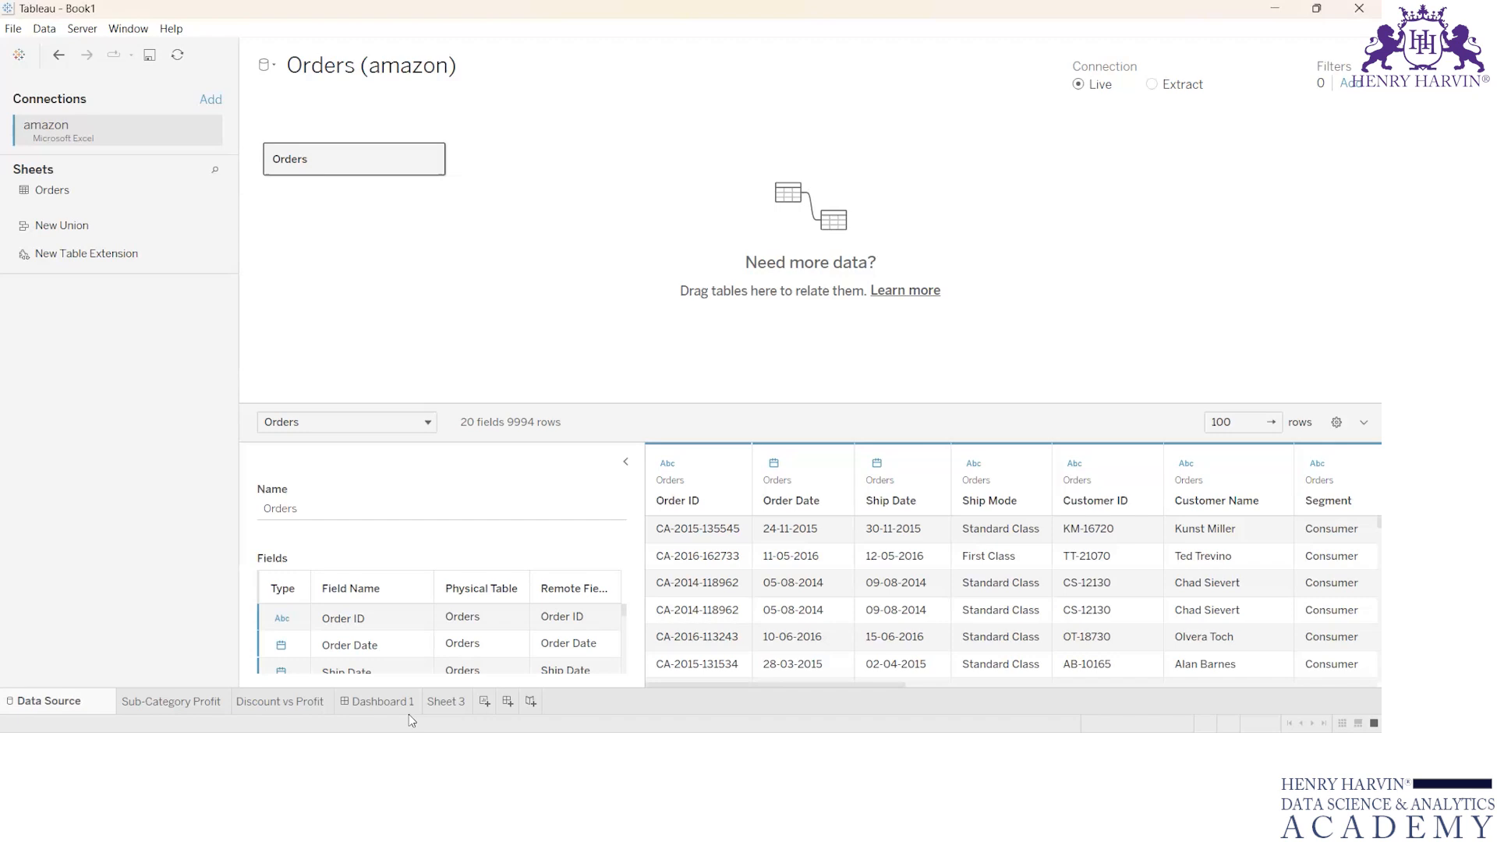
left_click(447, 704)
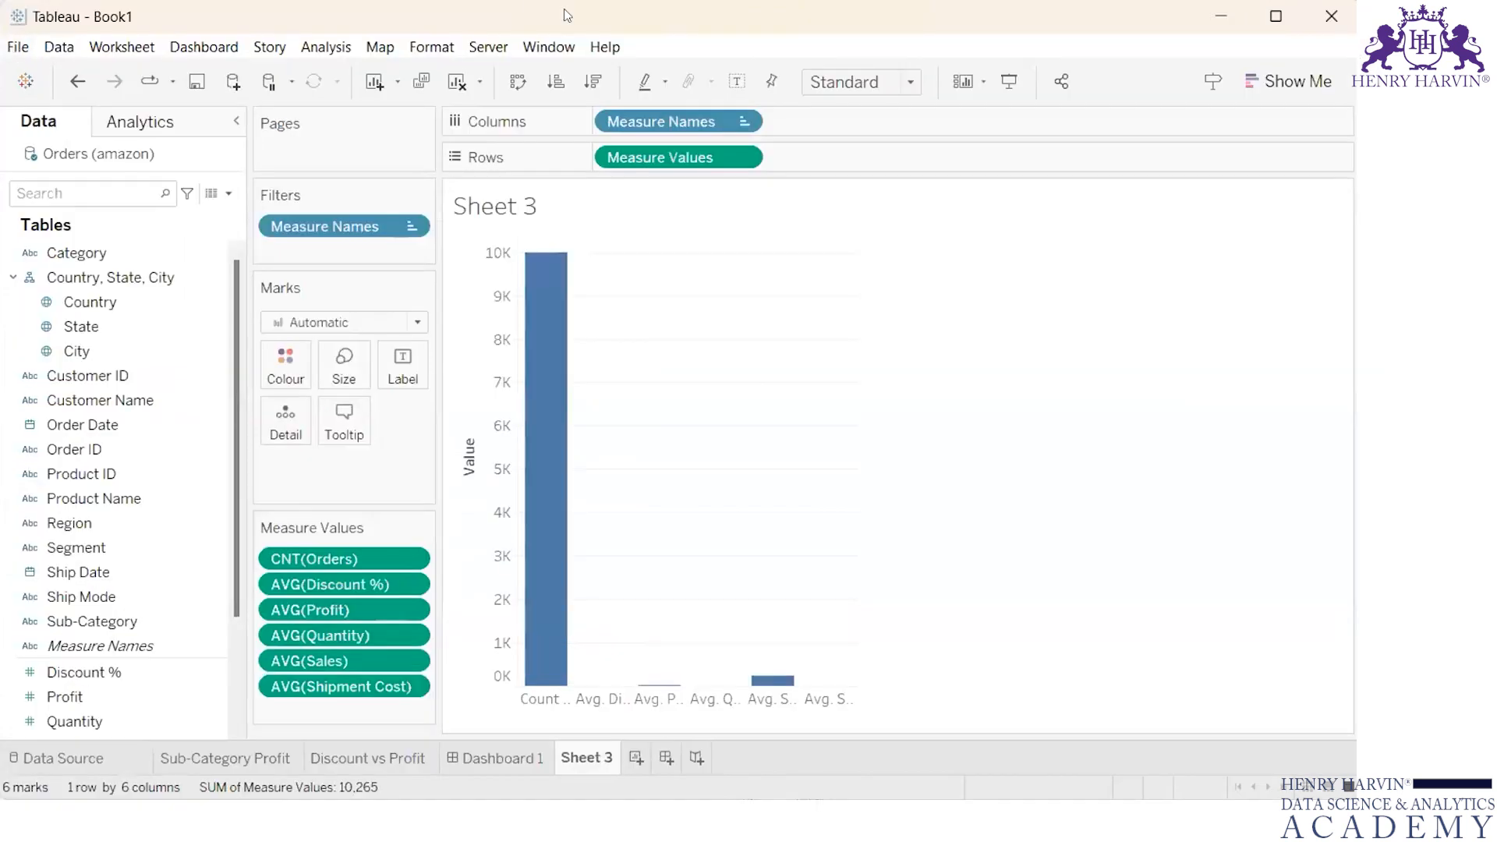
- Print the entire workbook to an A4 portrait PDF named Book1 in the Downloads folder
left_click(18, 50)
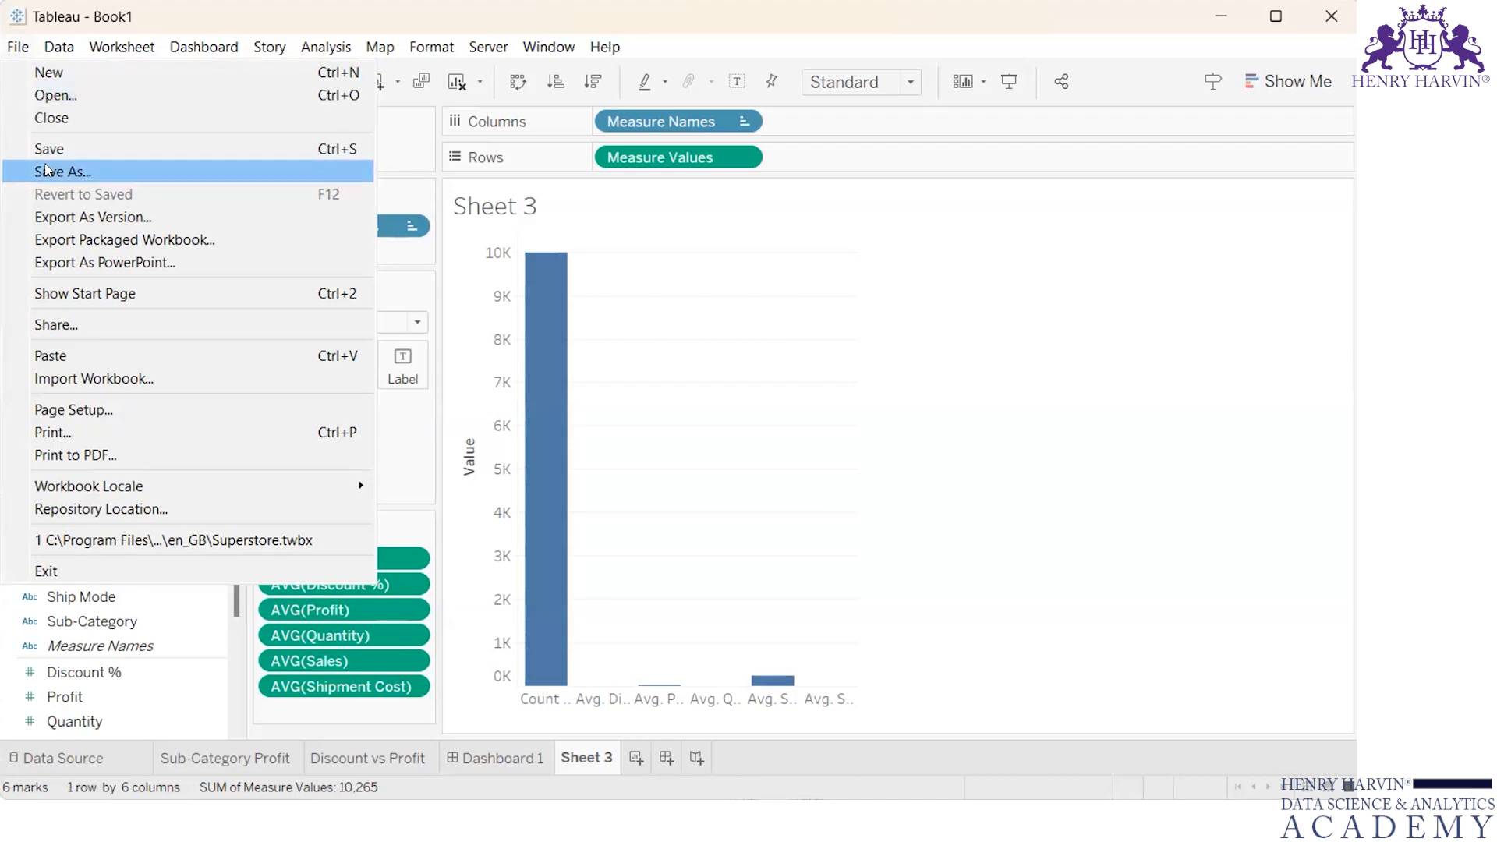
left_click(61, 456)
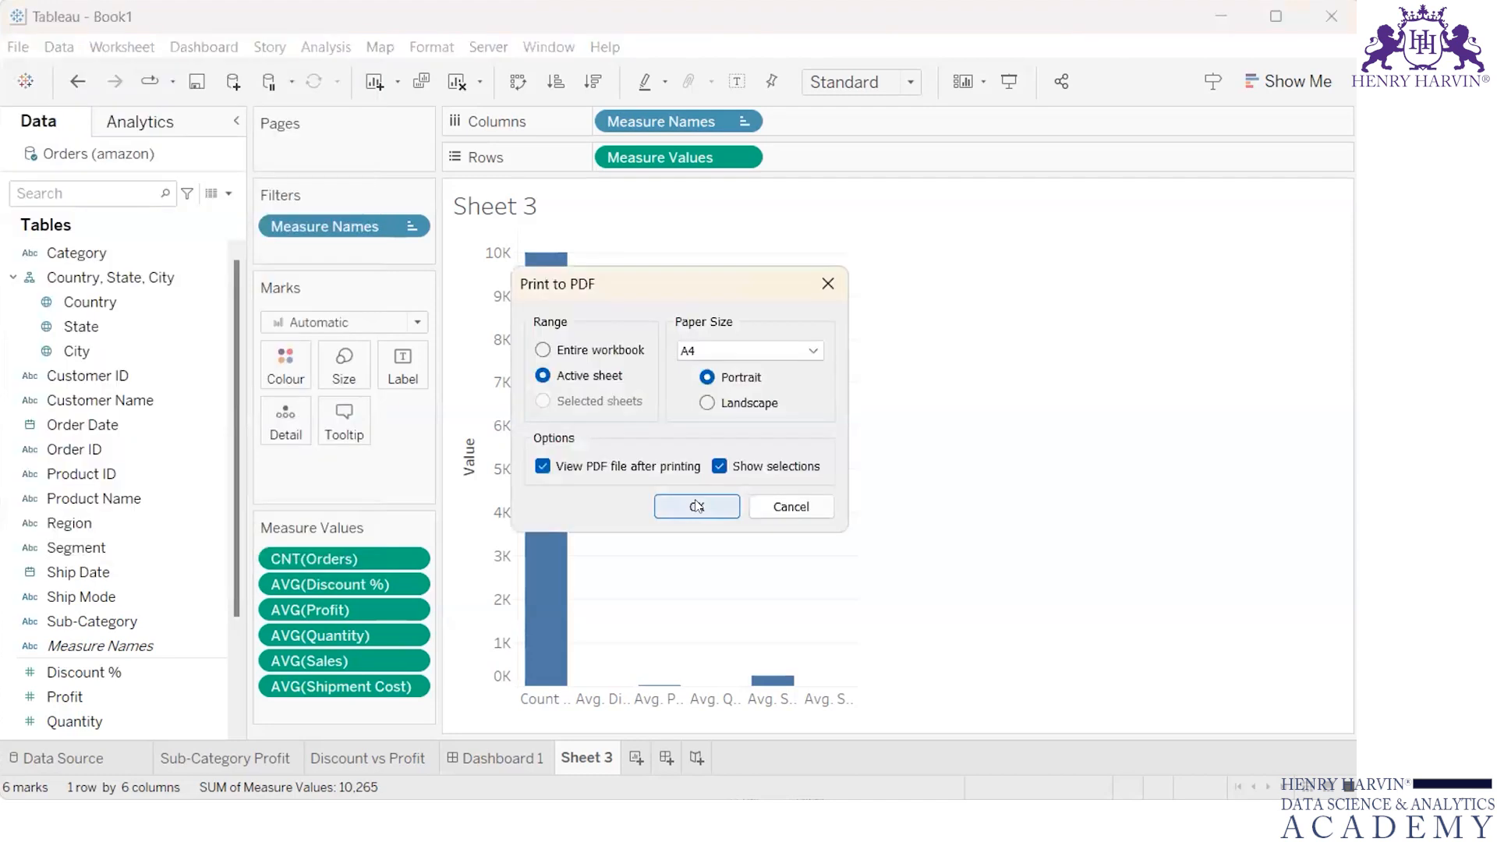
left_click(544, 350)
left_click(690, 502)
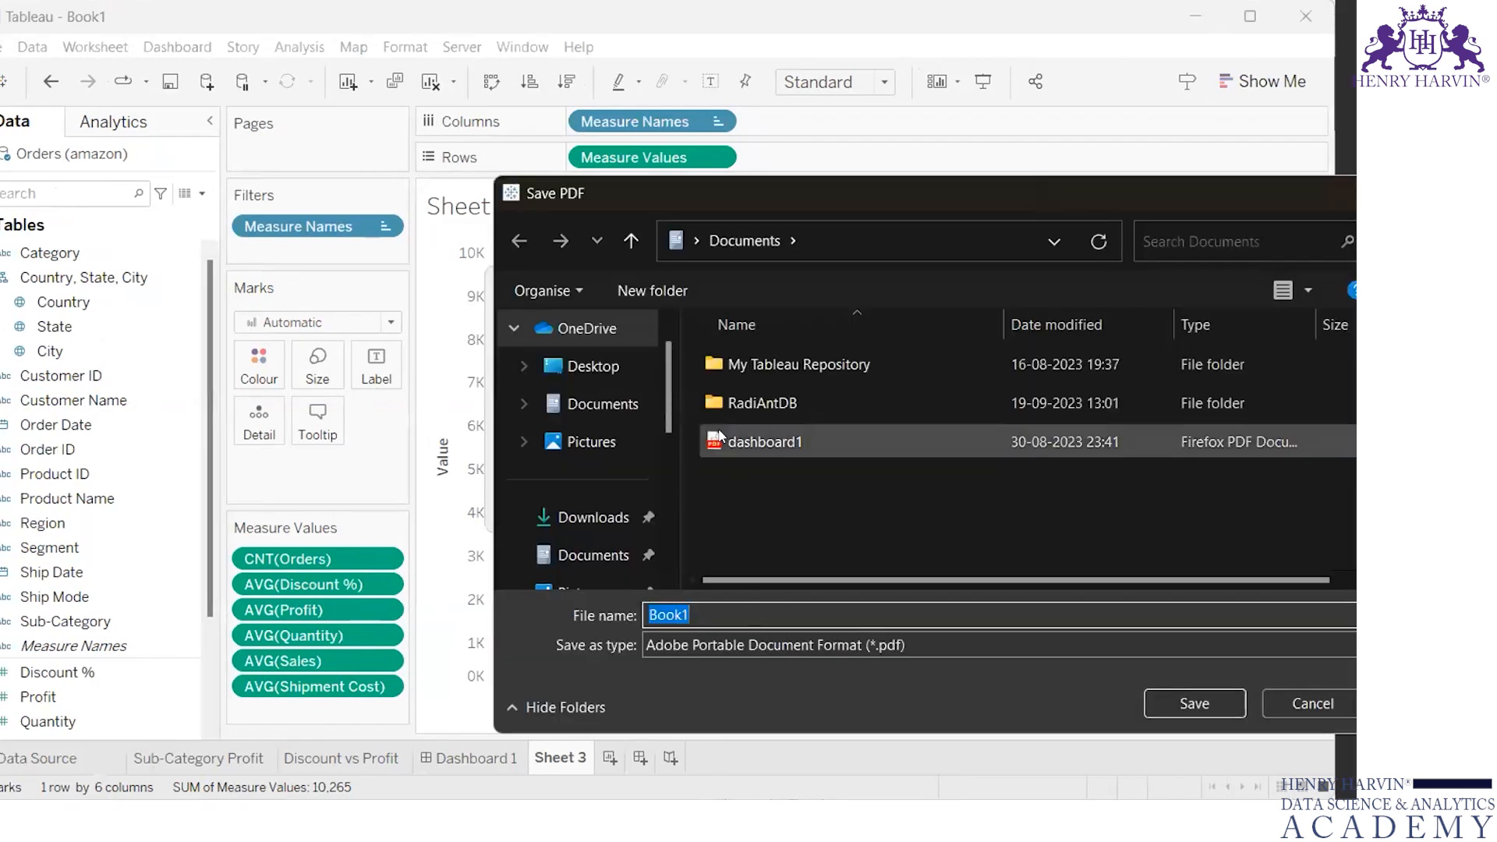
left_click(583, 517)
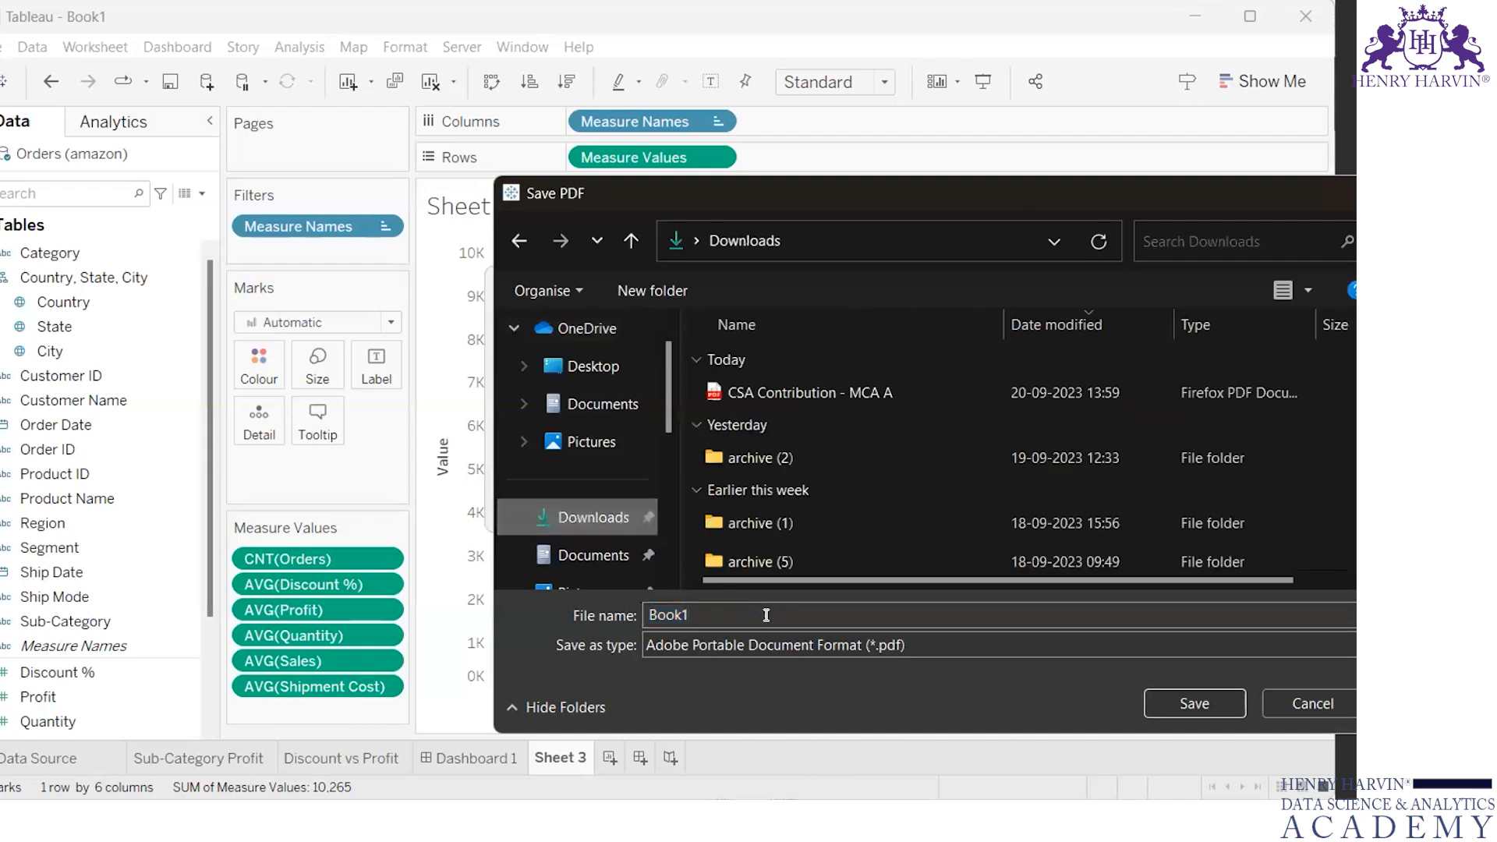
double_click(738, 616)
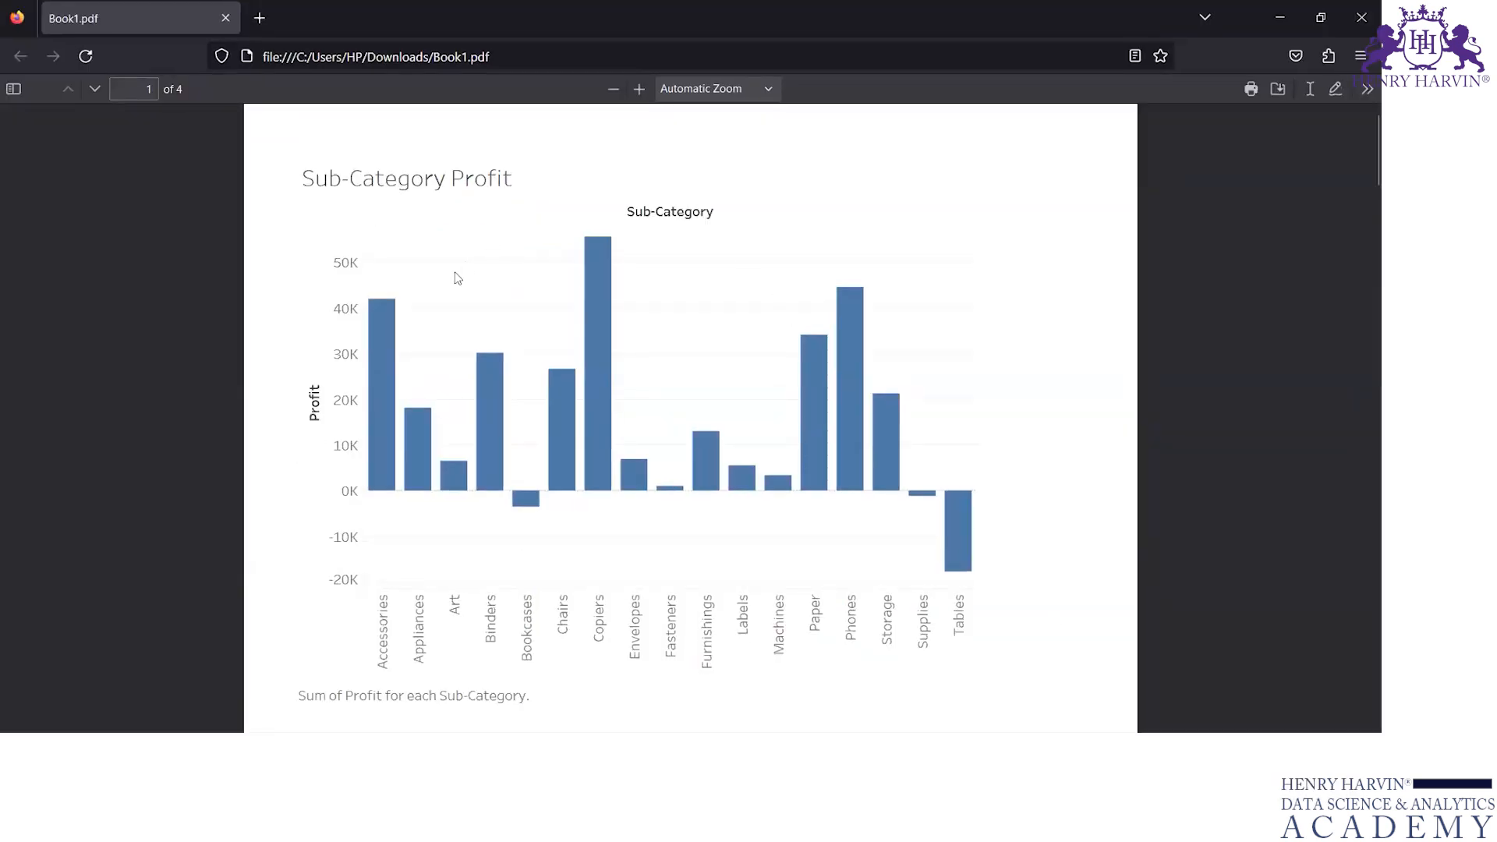
- Review all pages of the exported Book1.pdf, from the Sub-Category Profit chart to the measure comparison chart
scroll(577, 407, "down", 3)
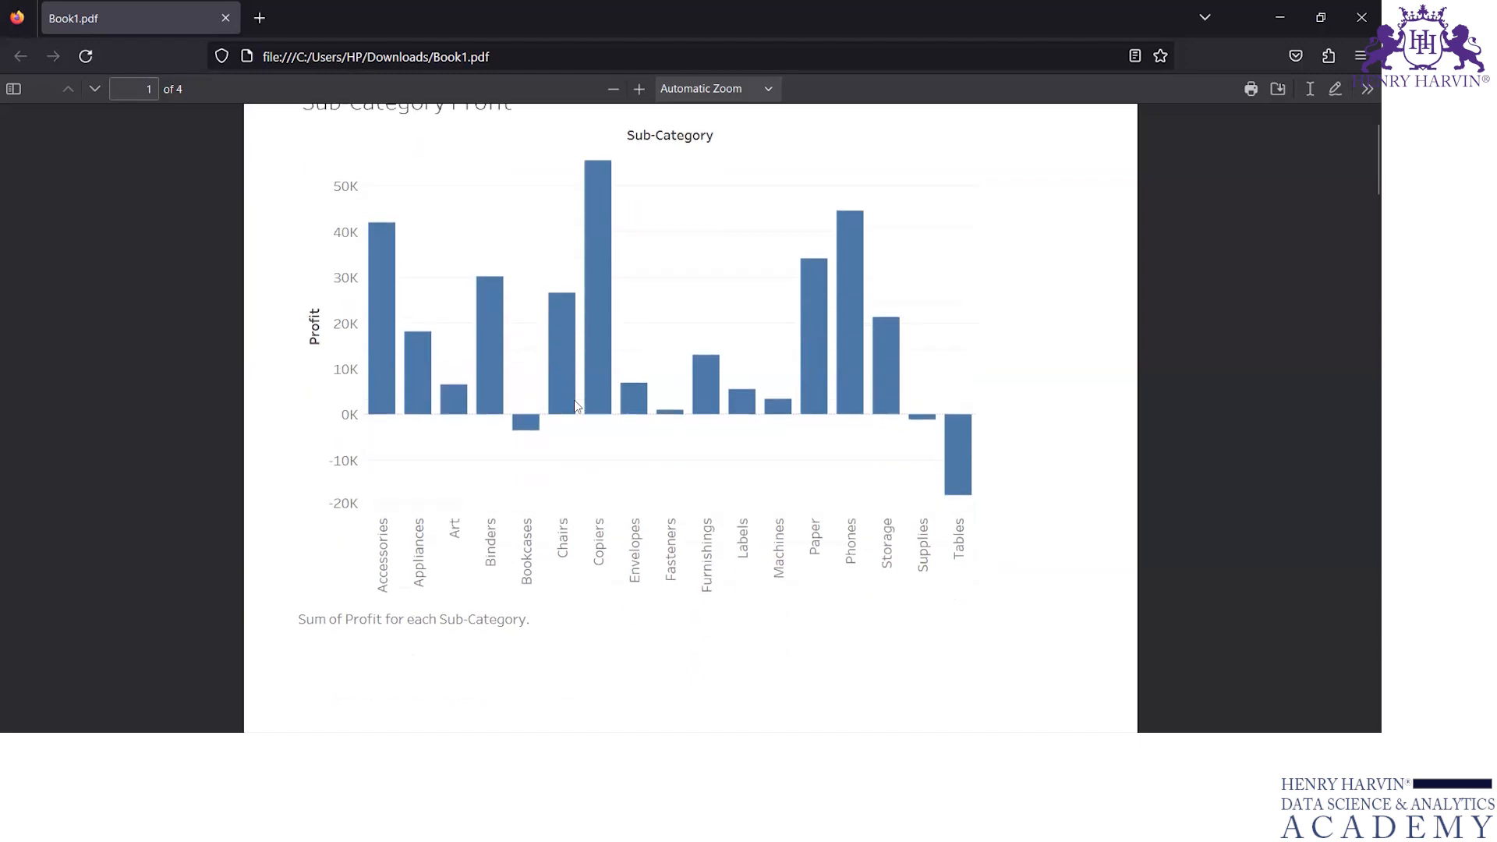
scroll(578, 407, "up", 4)
scroll(577, 407, "down", 8)
scroll(577, 407, "down", 8)
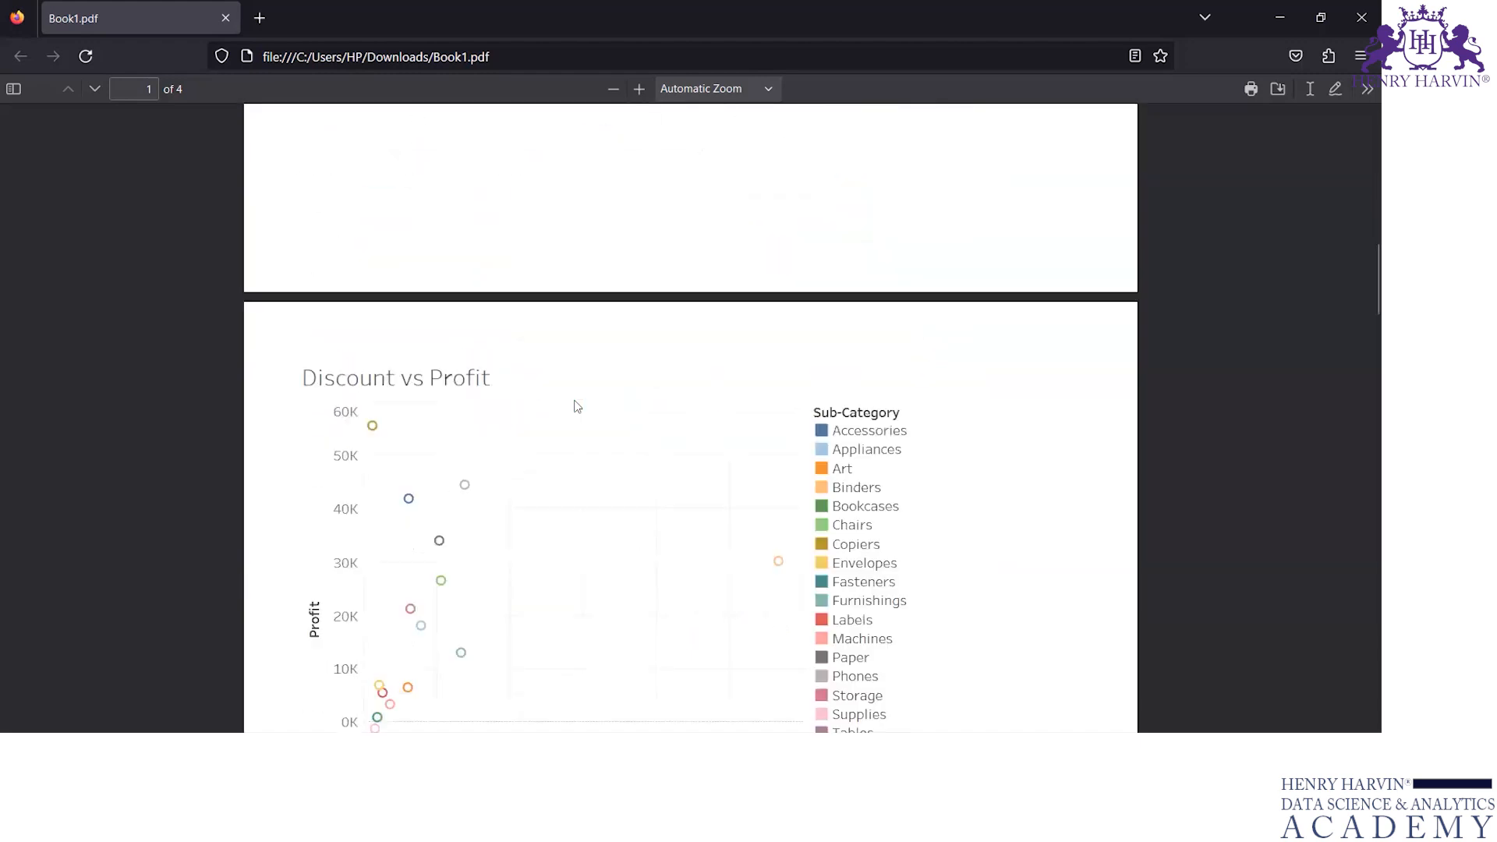
scroll(577, 411, "down", 10)
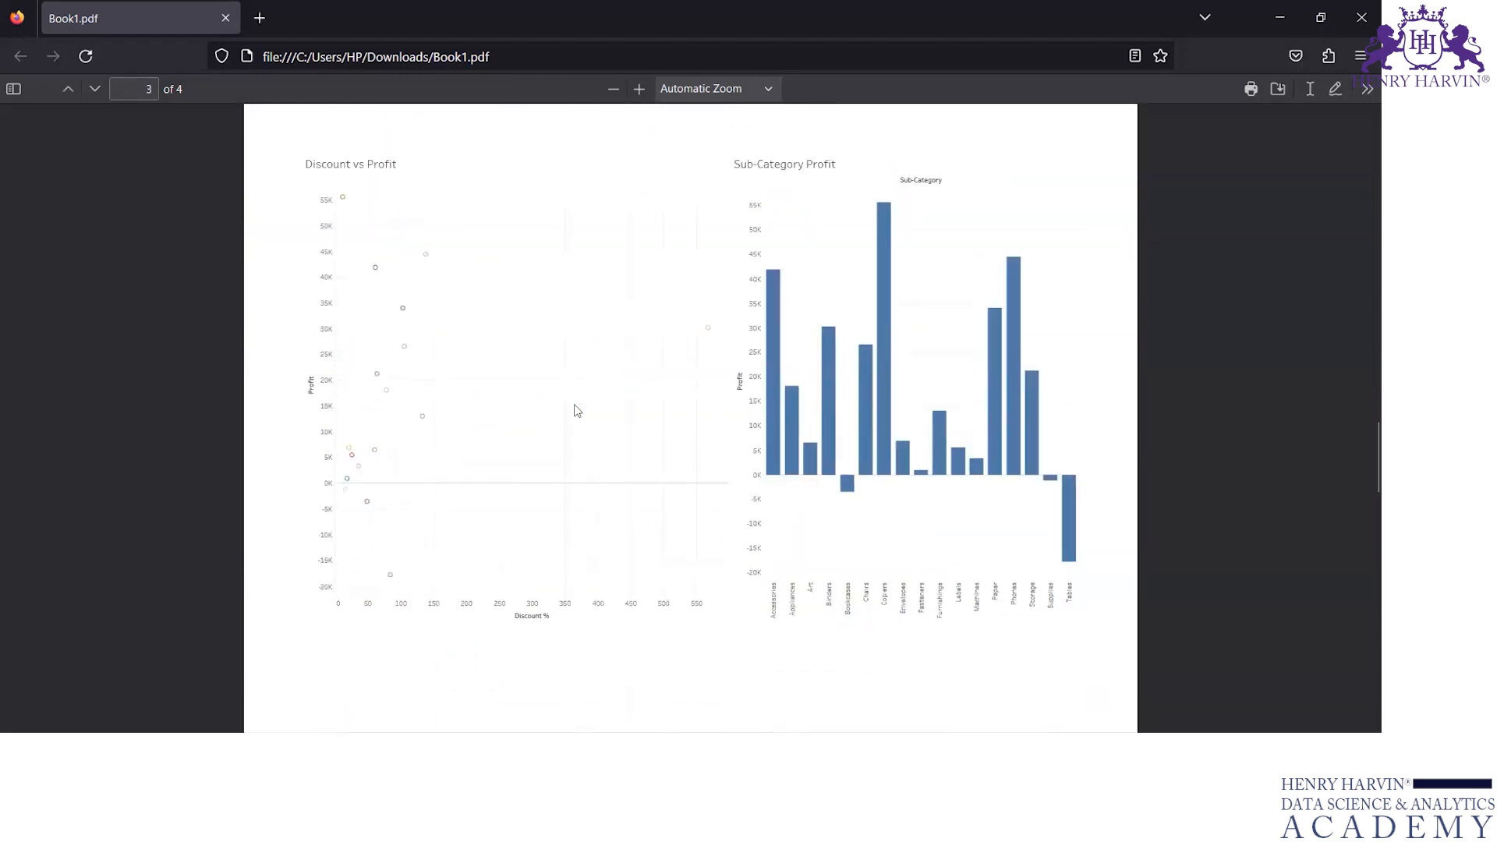
scroll(577, 411, "up", 5)
scroll(577, 411, "down", 10)
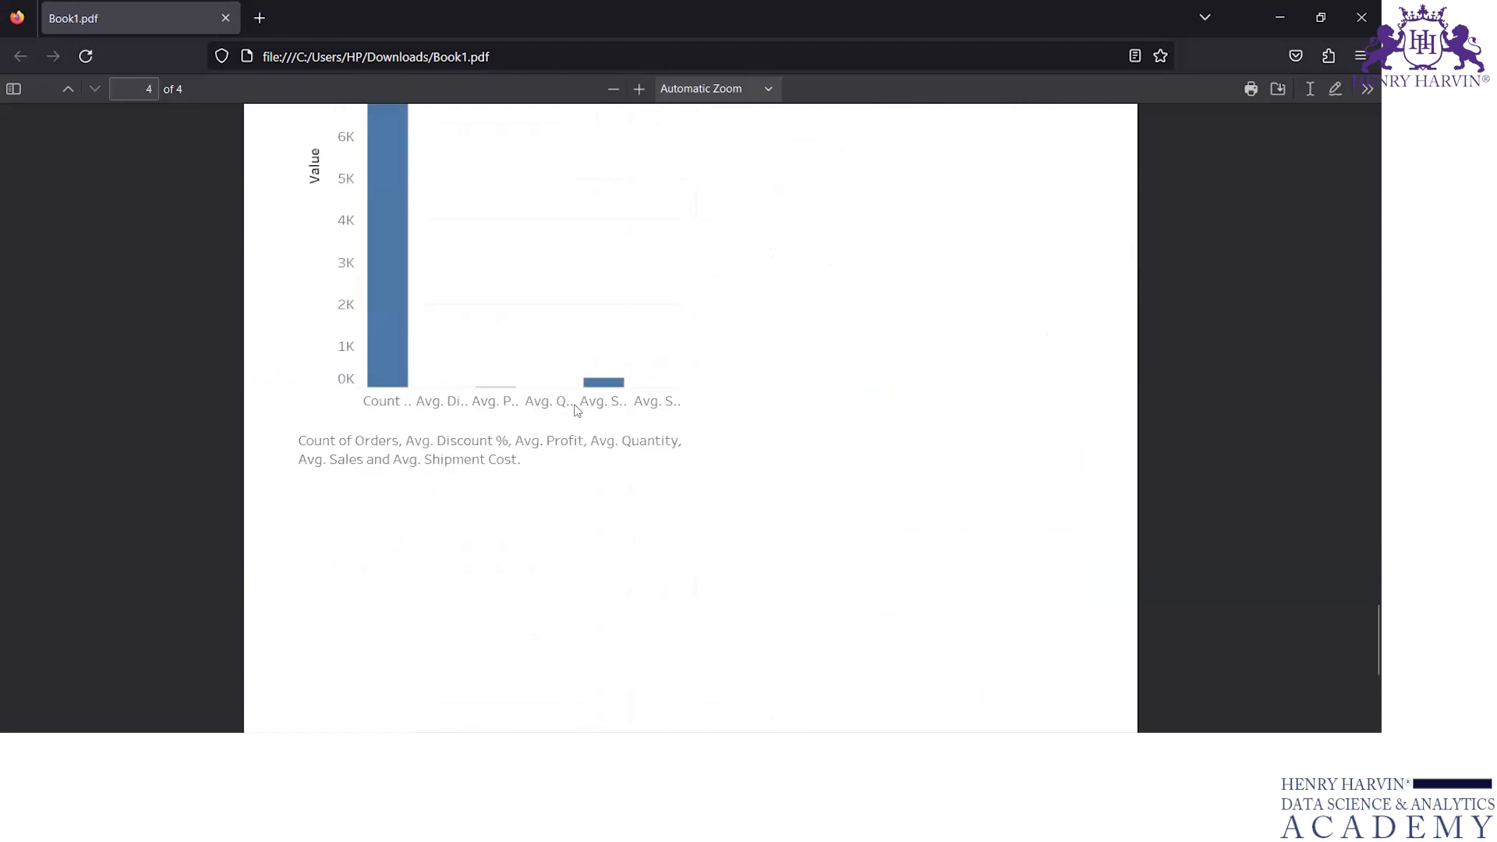
scroll(463, 493, "up", 3)
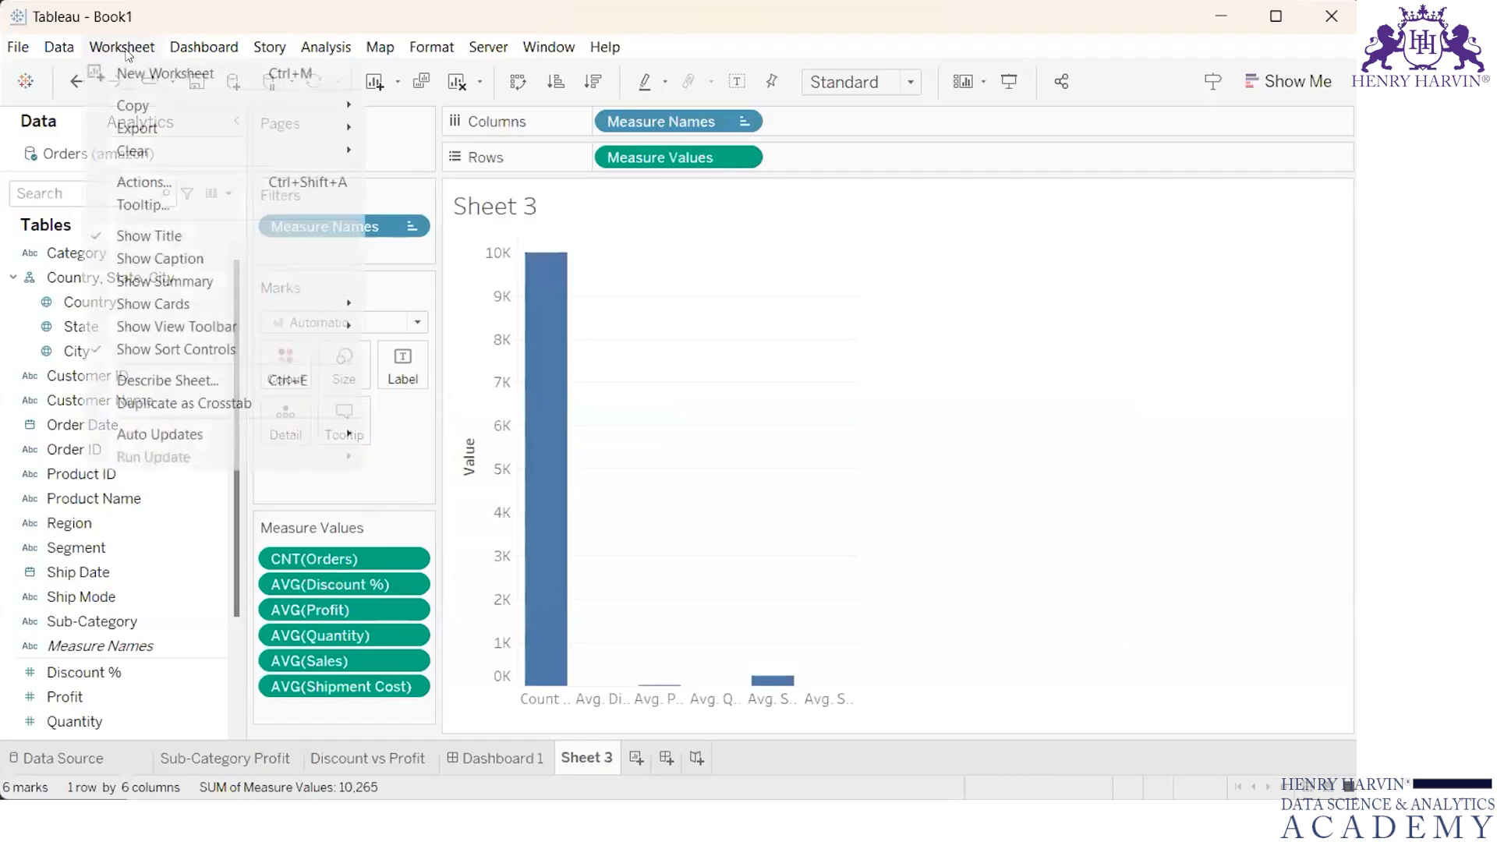
- View the options for sharing the workbook via Tableau Server or Tableau Cloud and dismiss them
left_click(17, 47)
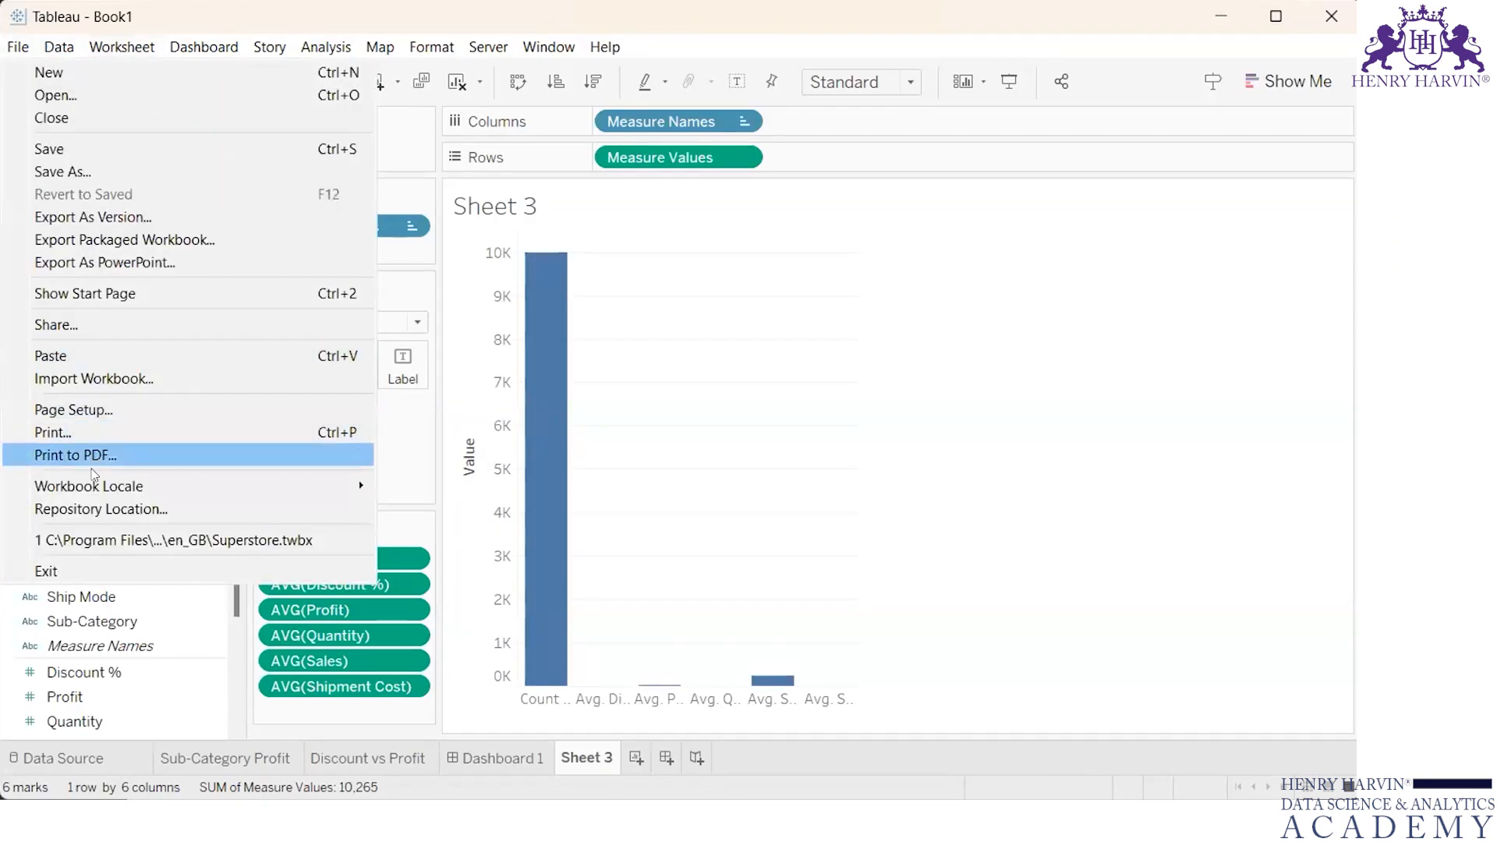
mouse_move(92, 488)
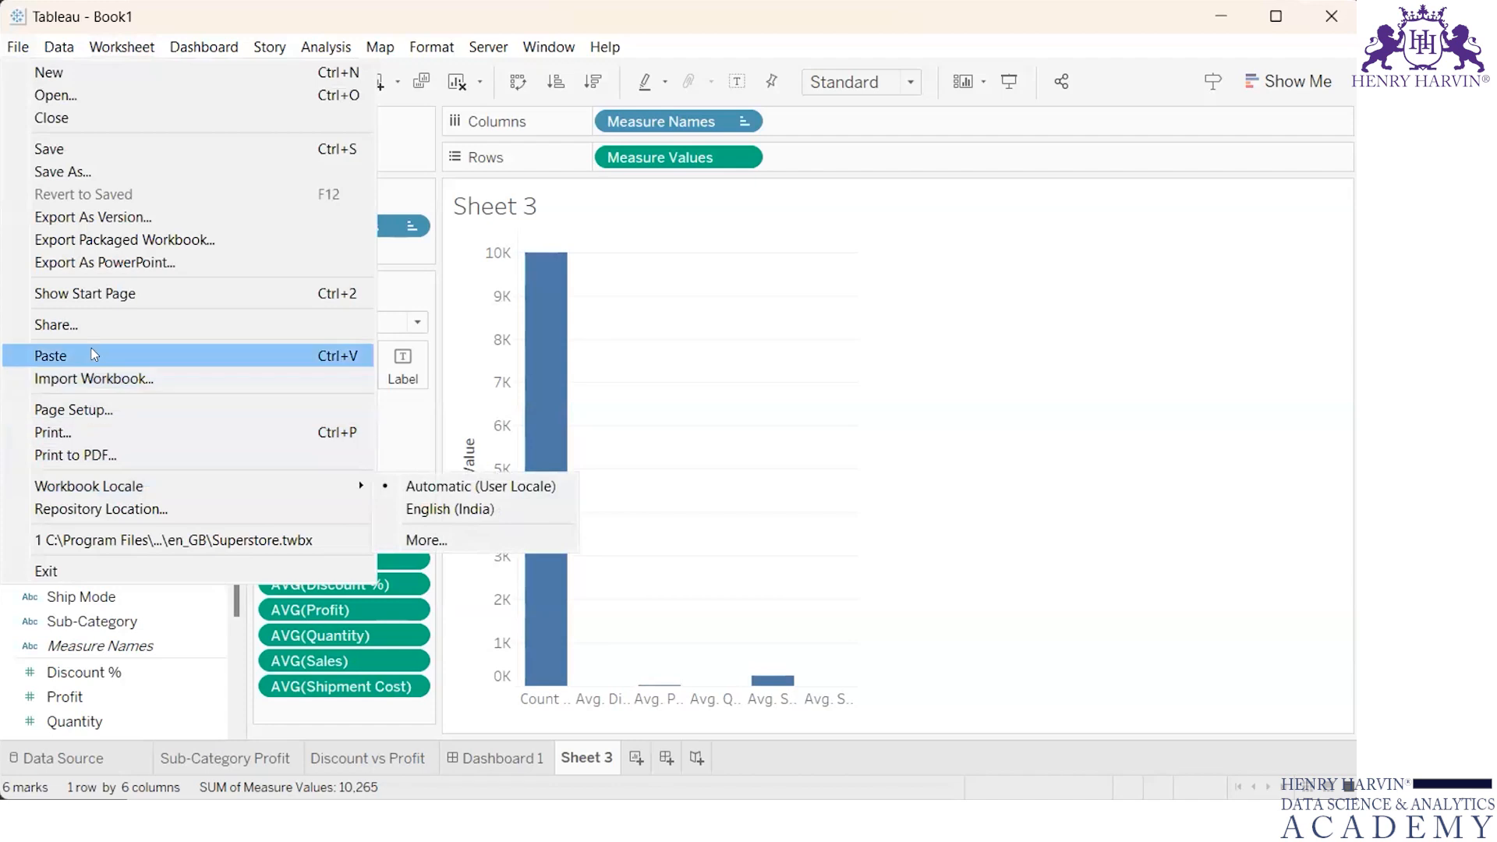
left_click(97, 325)
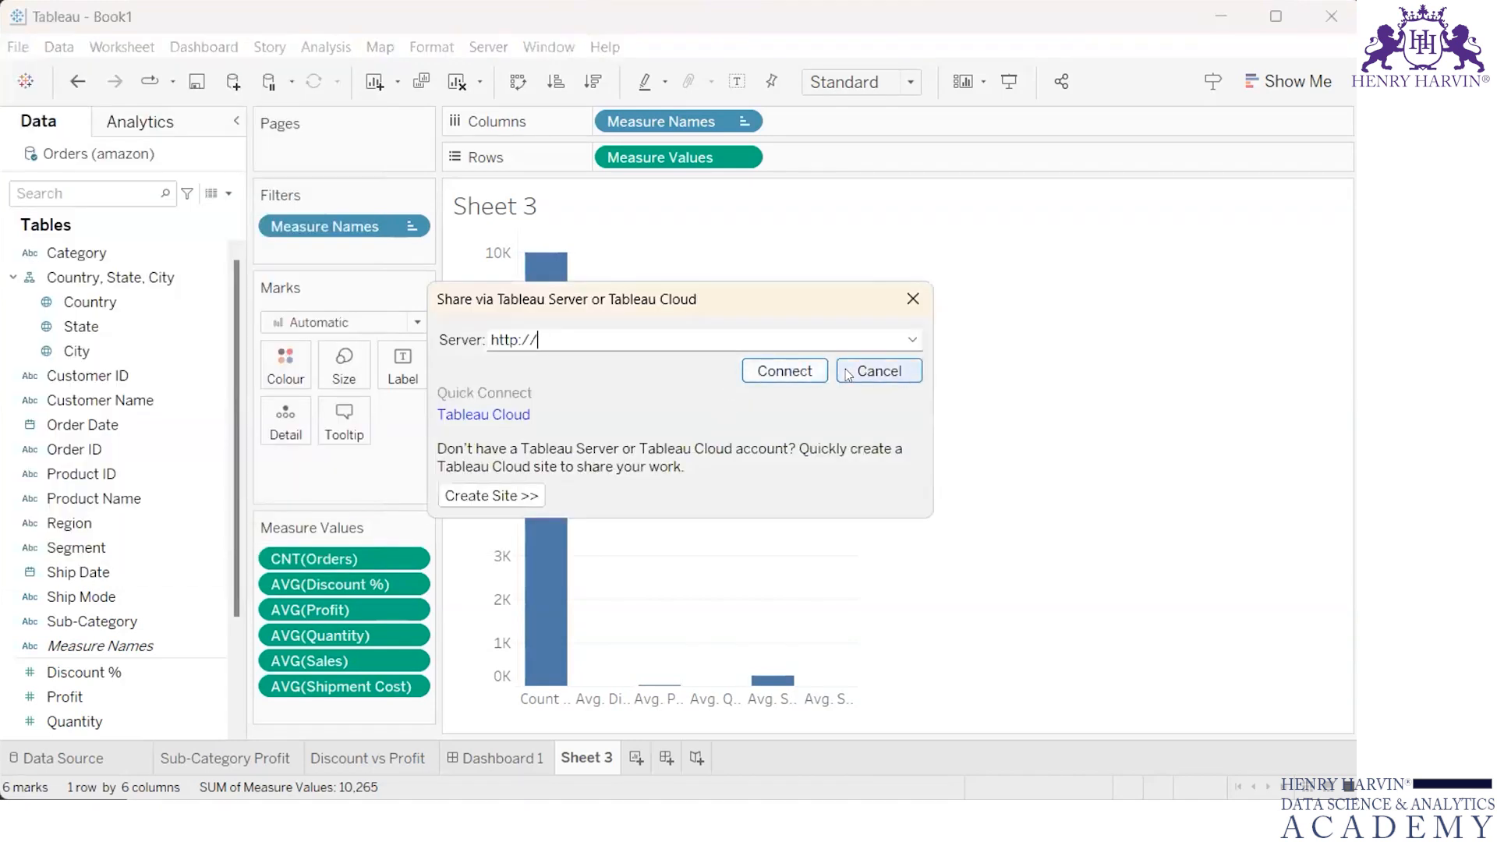
left_click(922, 285)
- Export this view as a PowerPoint presentation named Book1 in Downloads and check its Sheet 3 slide
left_click(18, 48)
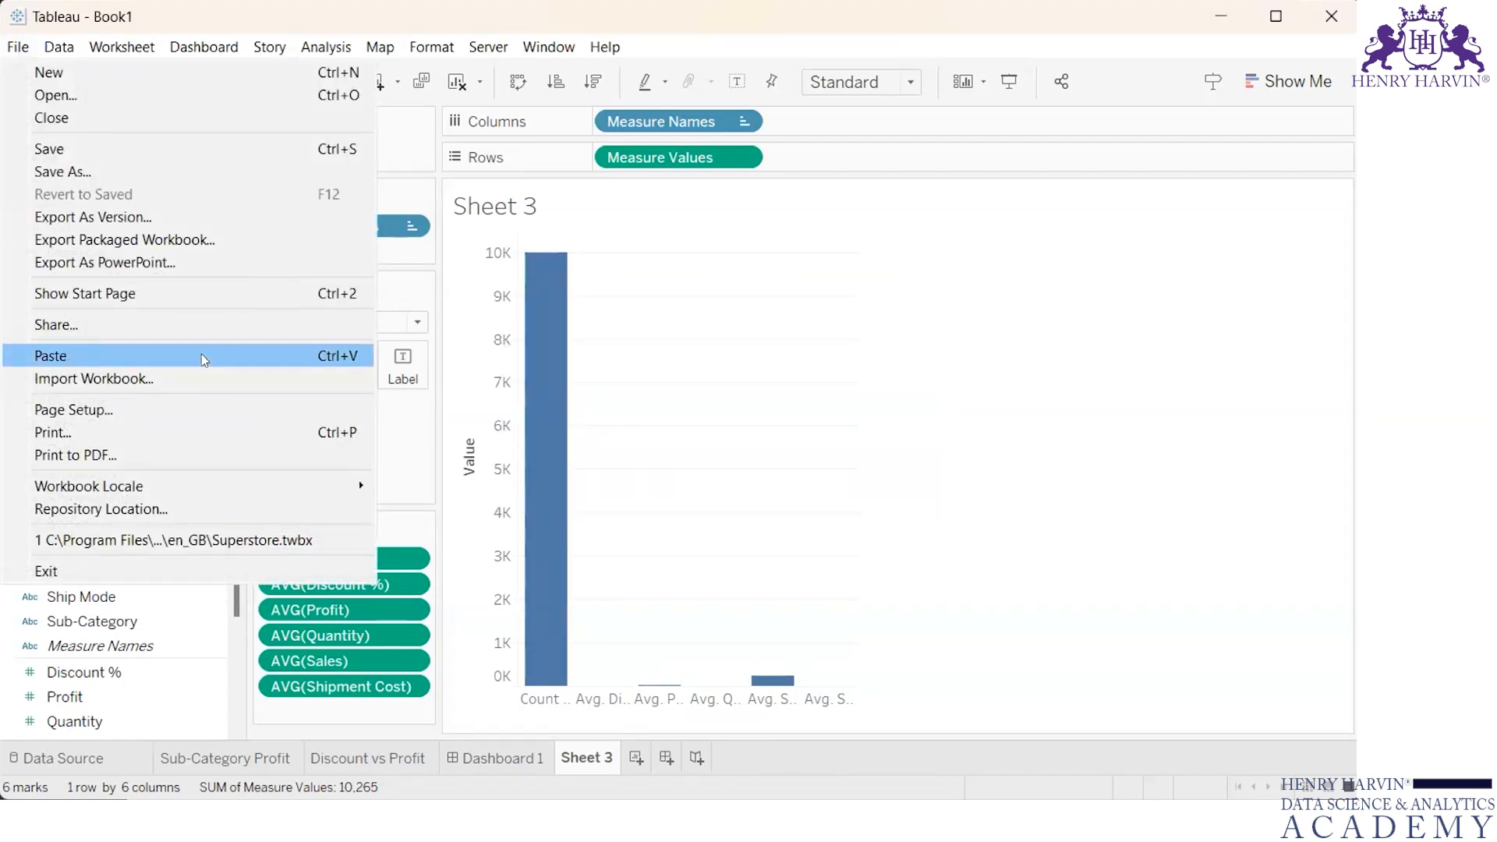
left_click(176, 261)
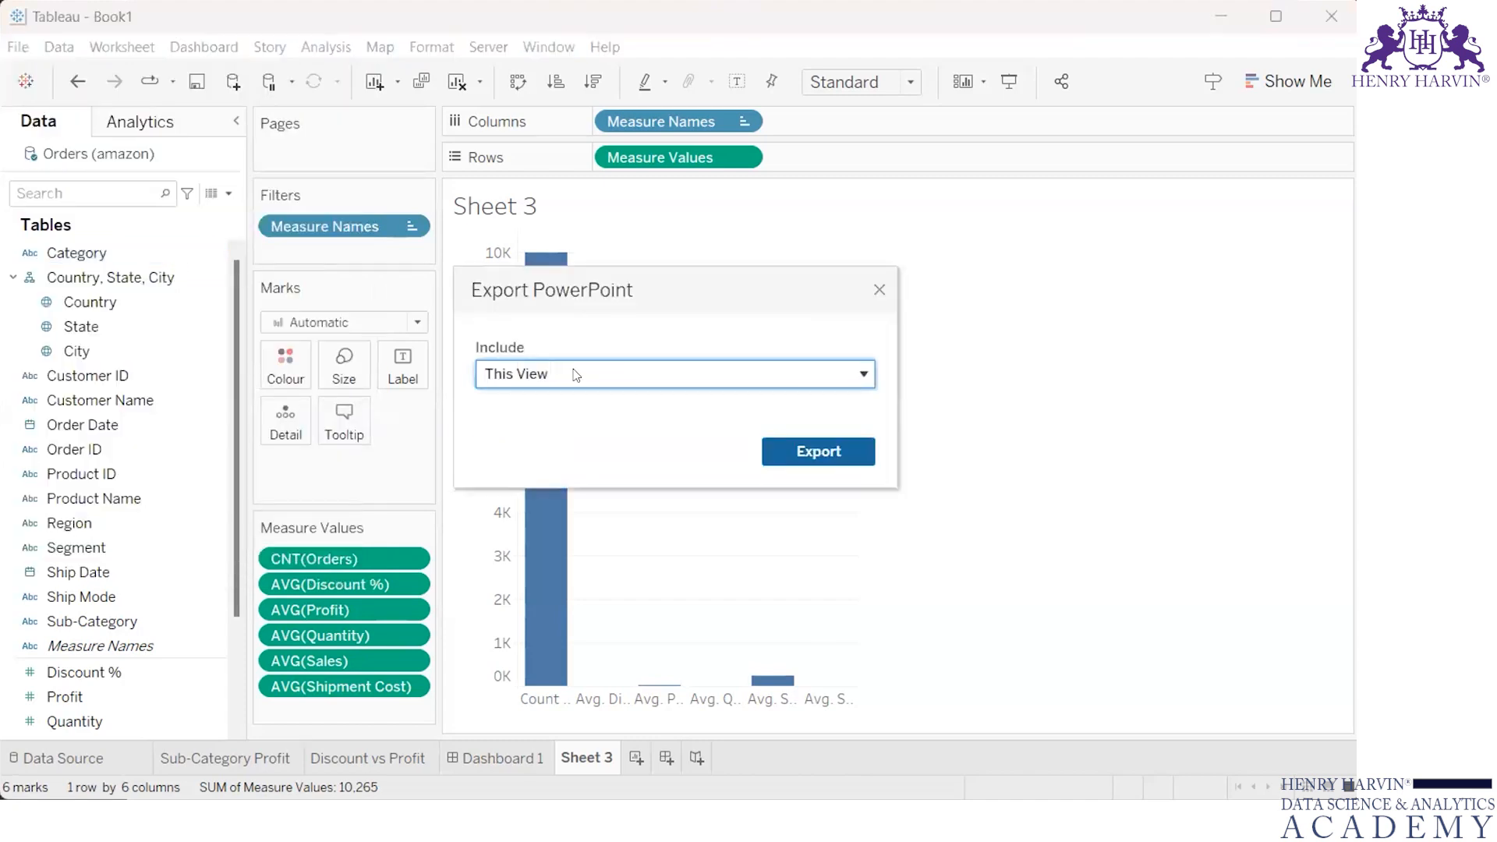
left_click(576, 375)
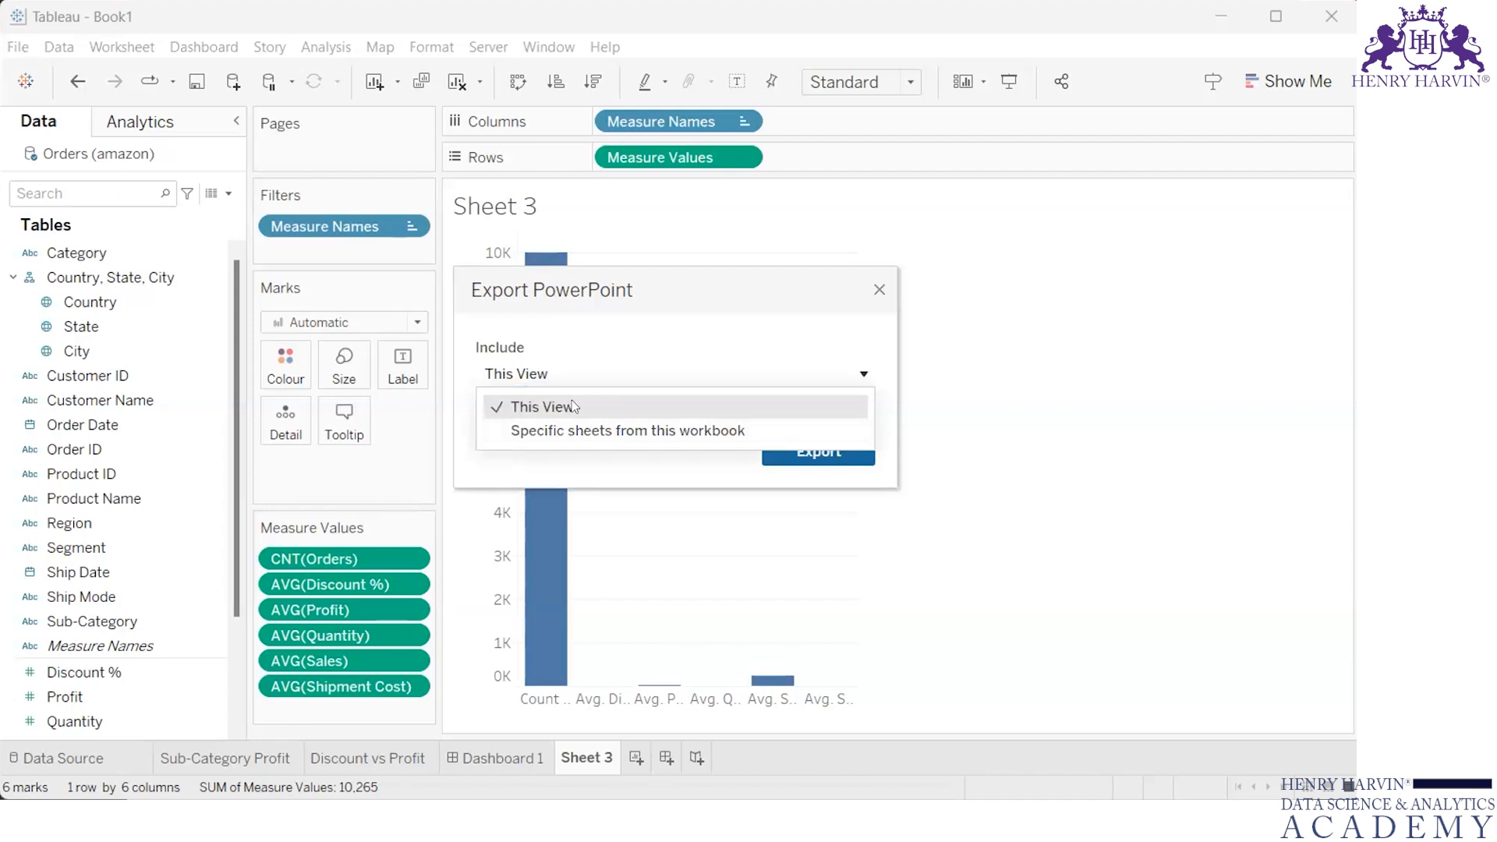
left_click(573, 406)
left_click(789, 456)
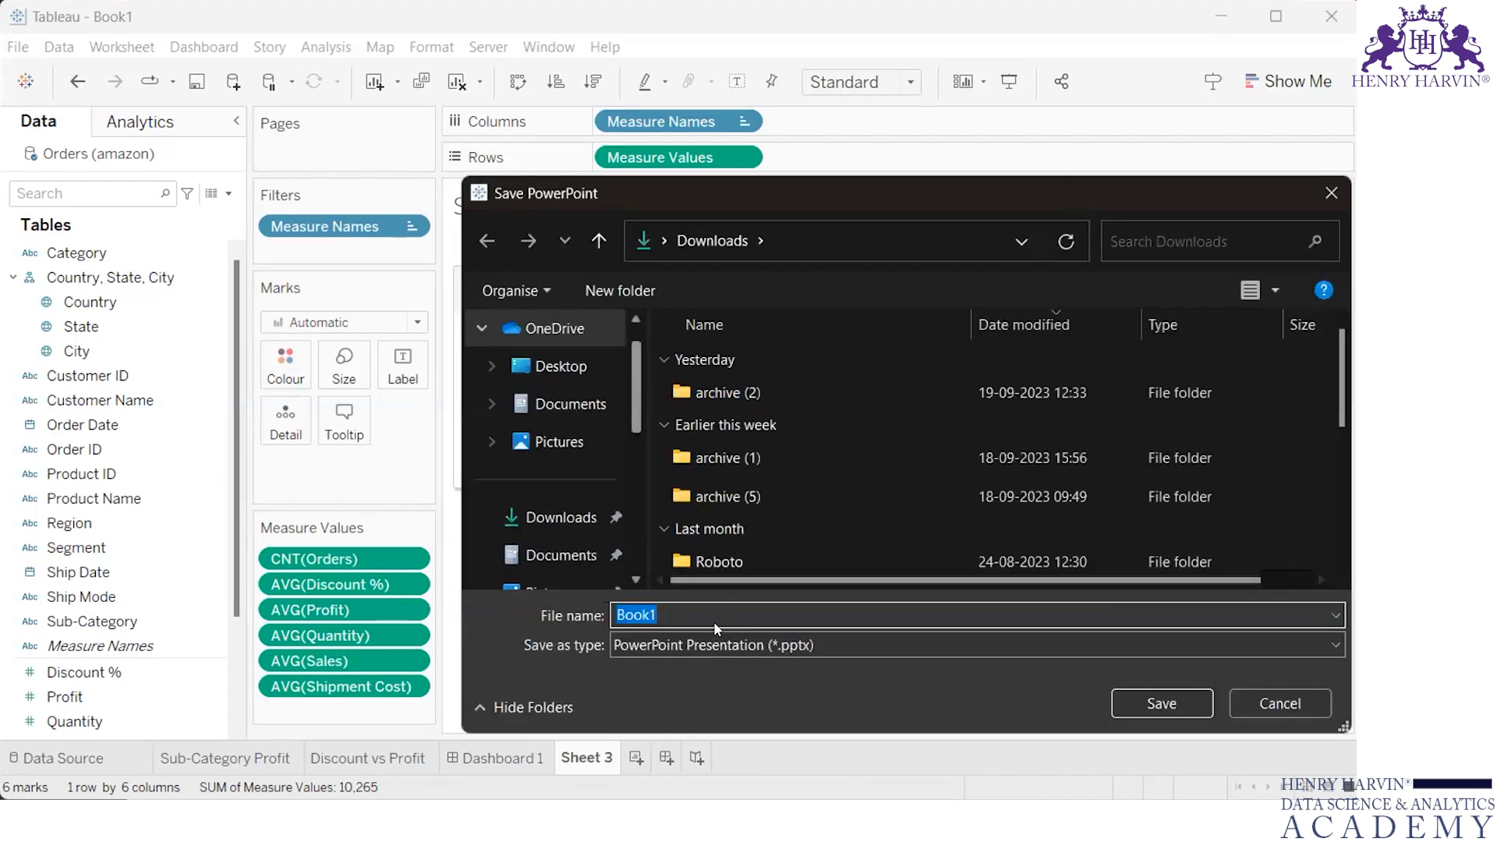
left_click(716, 624)
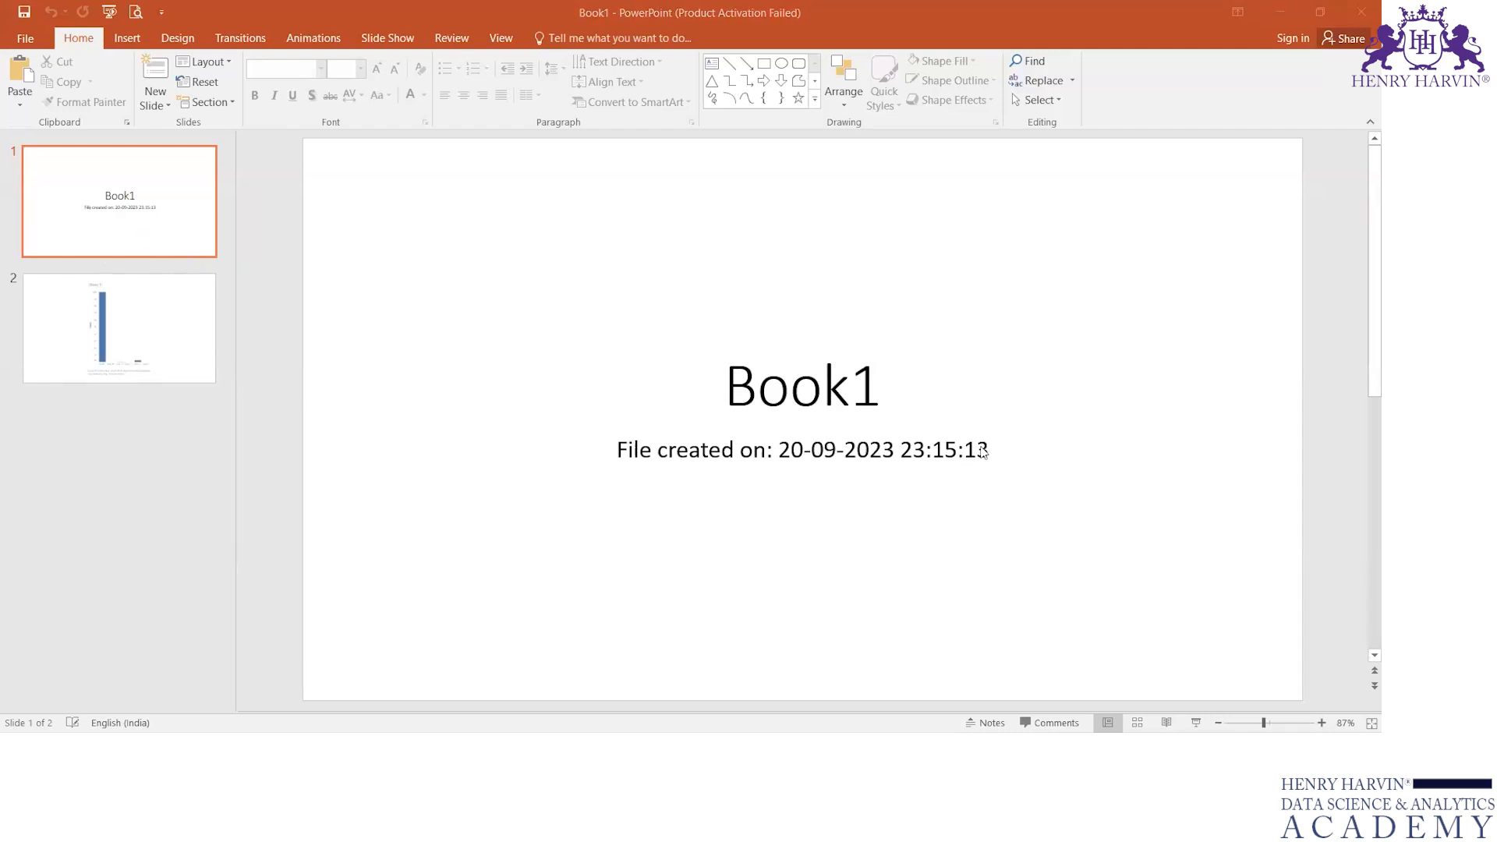
left_click(165, 297)
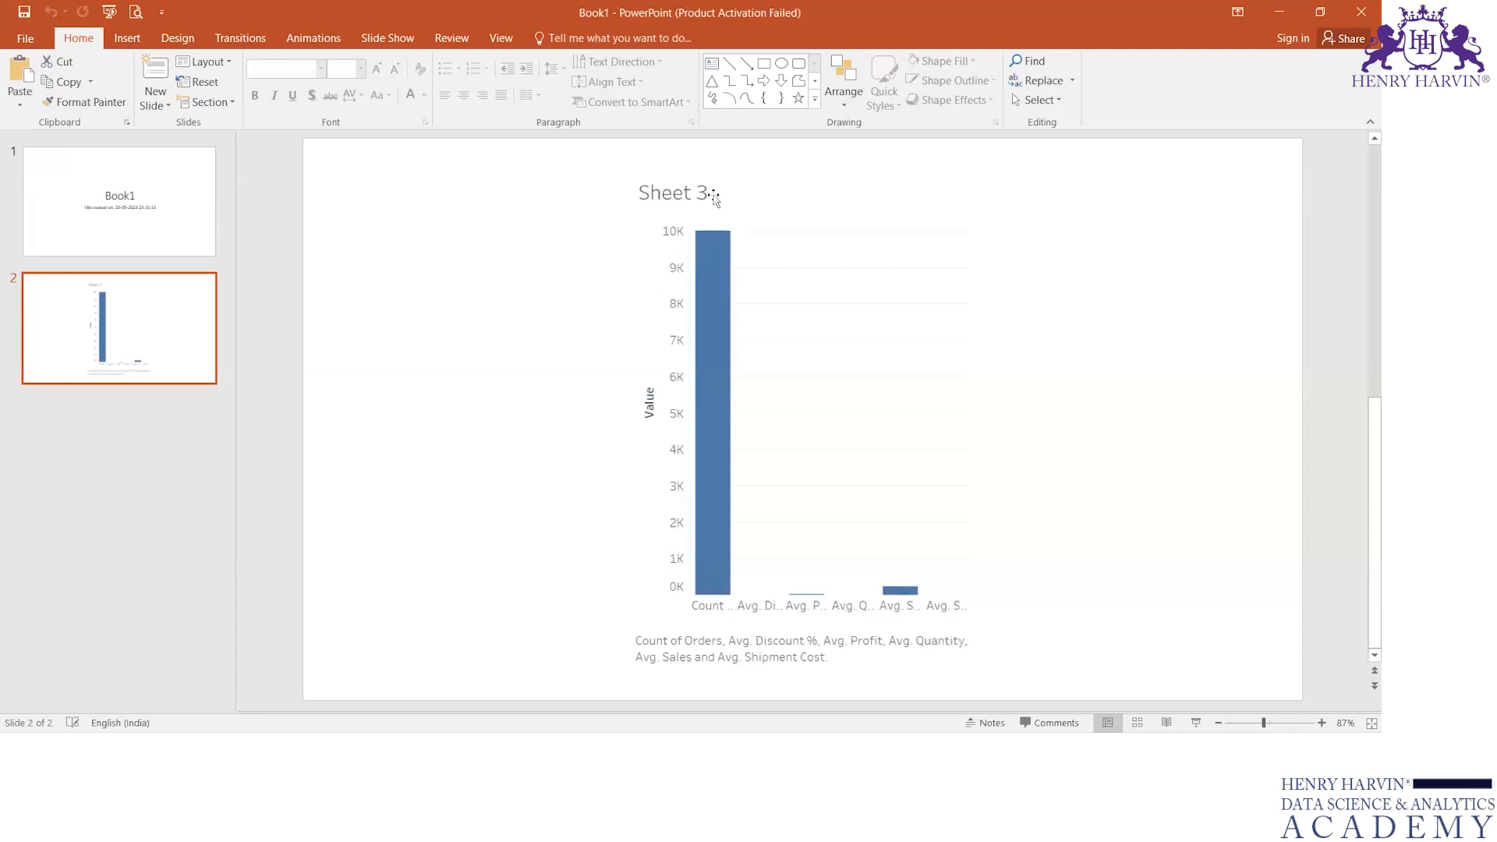
- Switch back to Tableau and review the available file, data, worksheet, dashboard and story commands
key("alt+Tab")
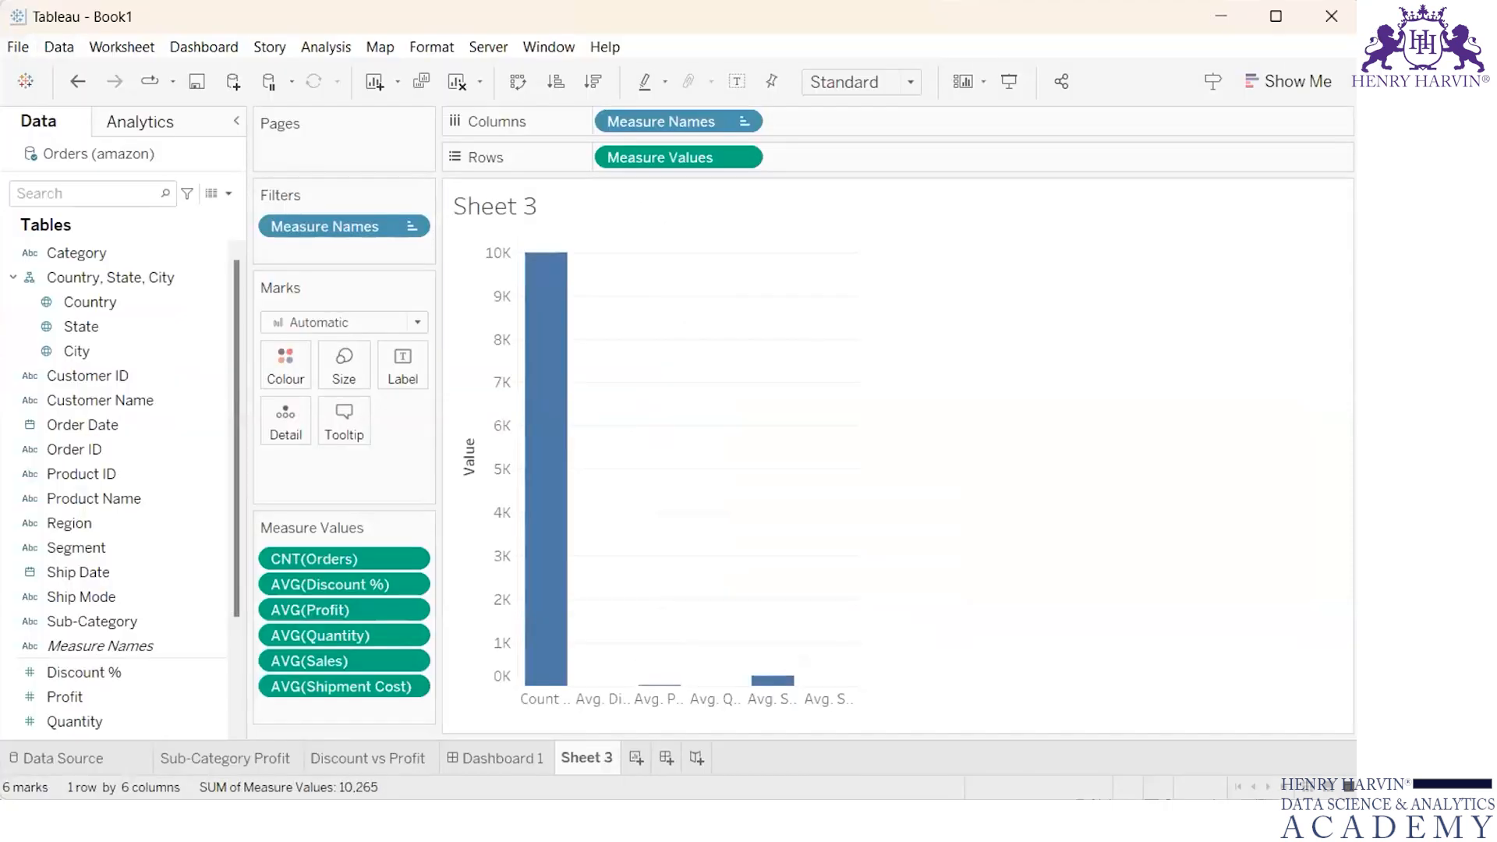
left_click(19, 49)
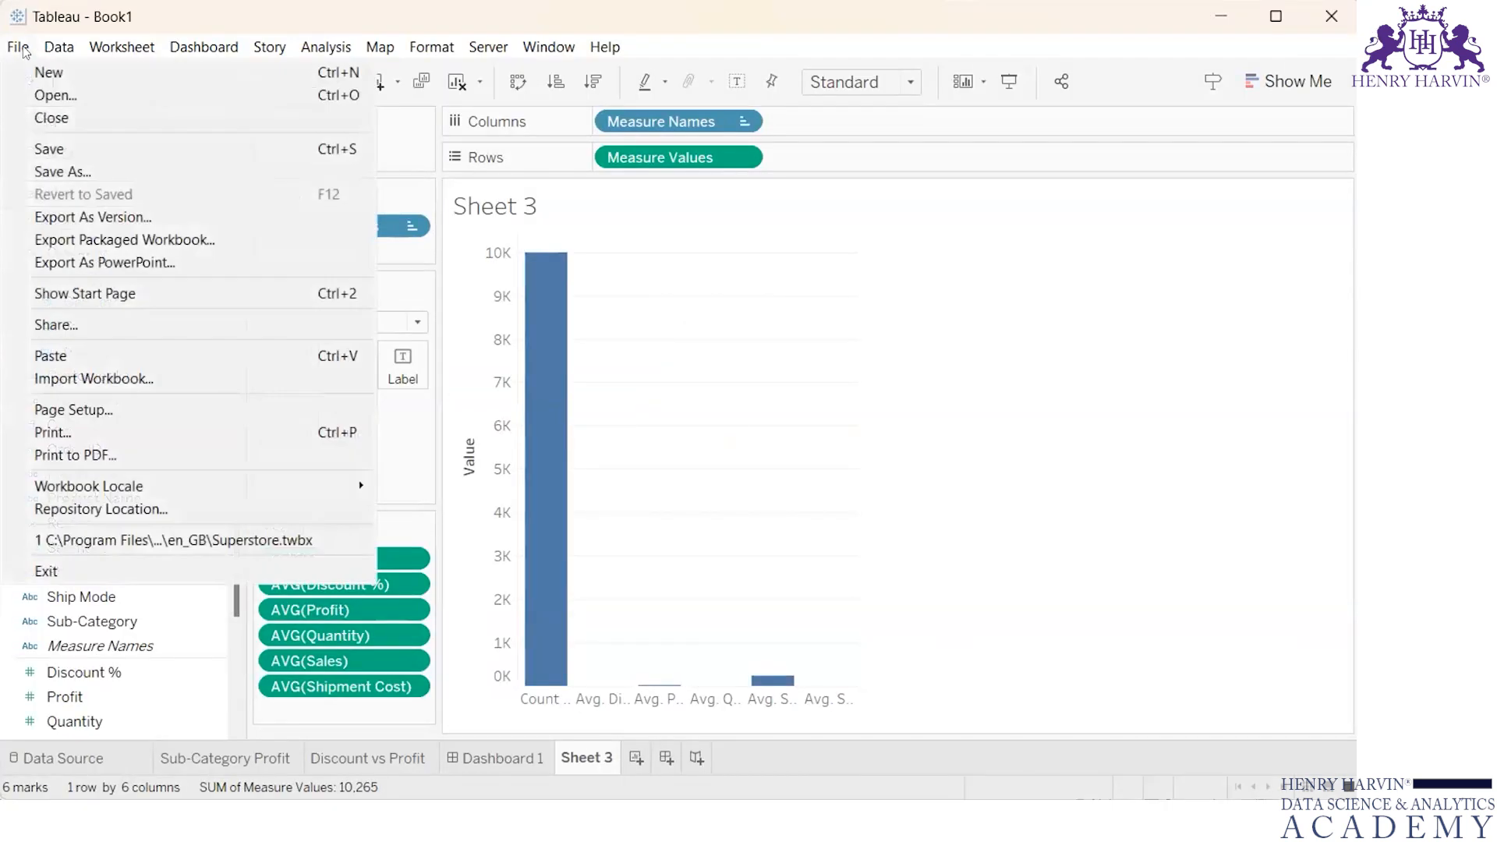
left_click(61, 48)
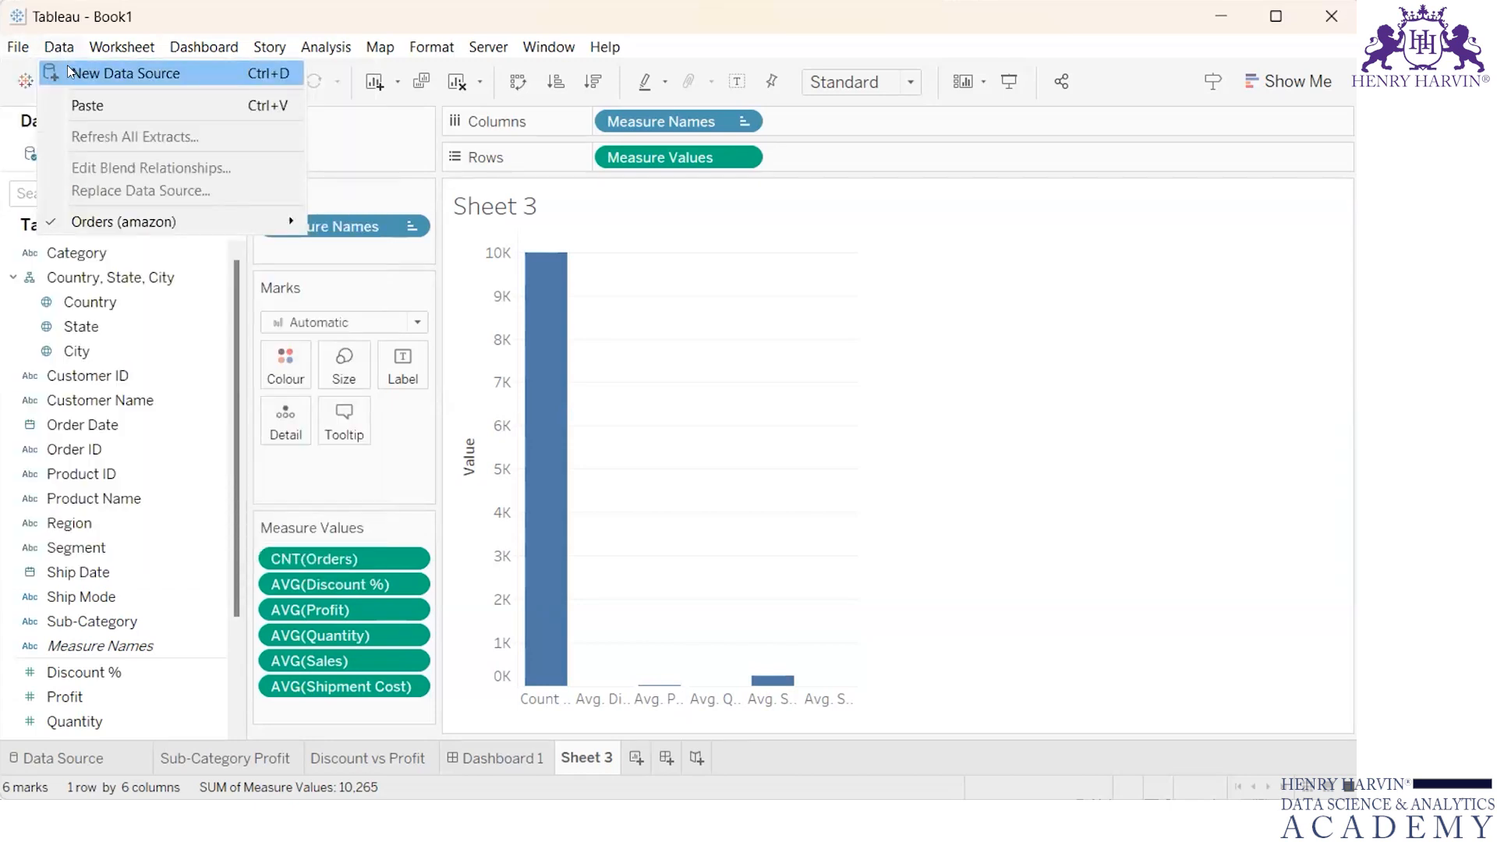
left_click(122, 48)
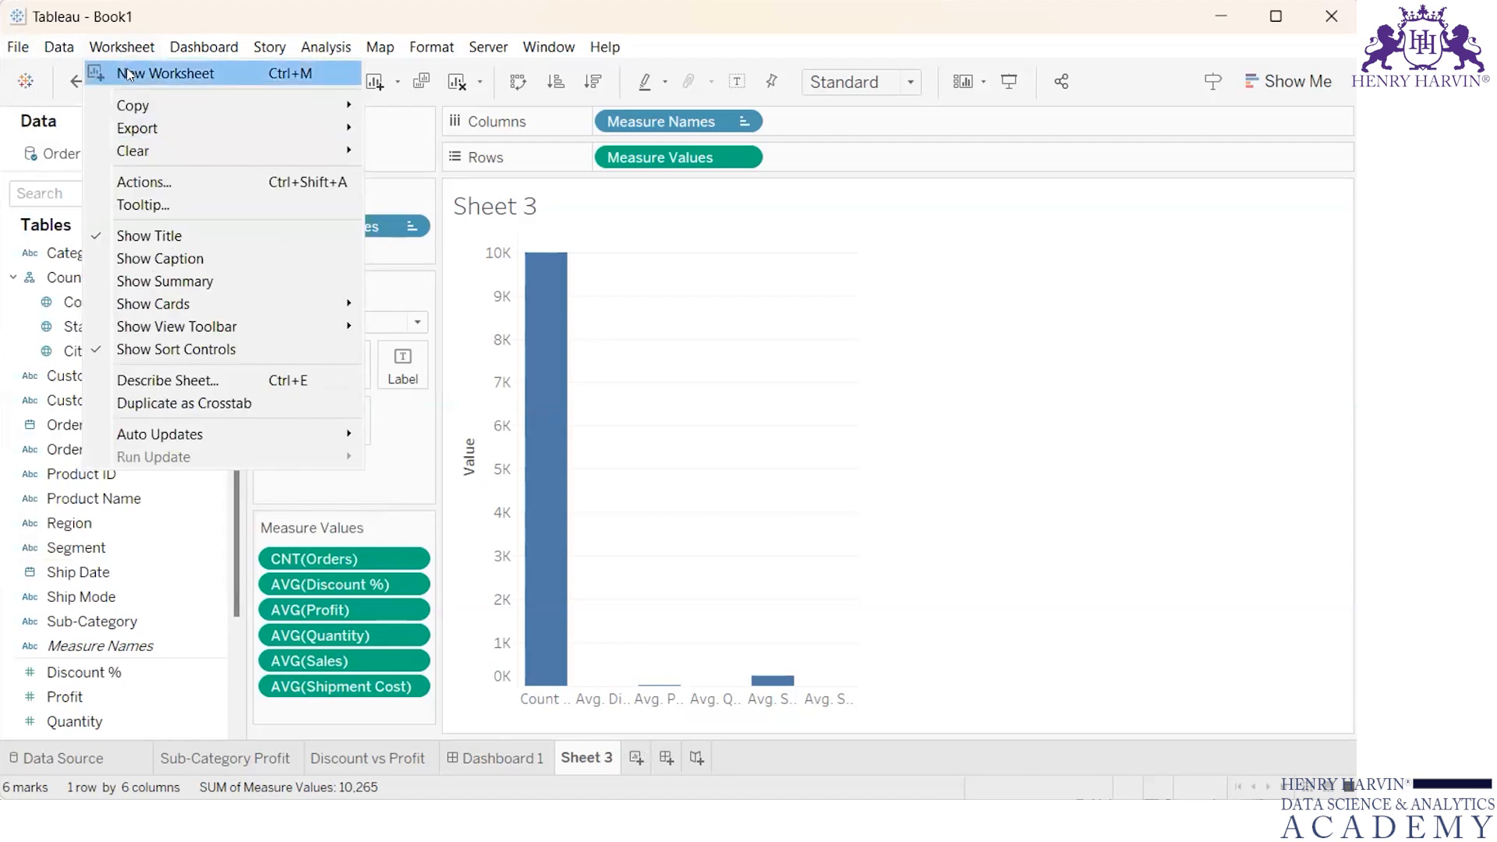
mouse_move(136, 109)
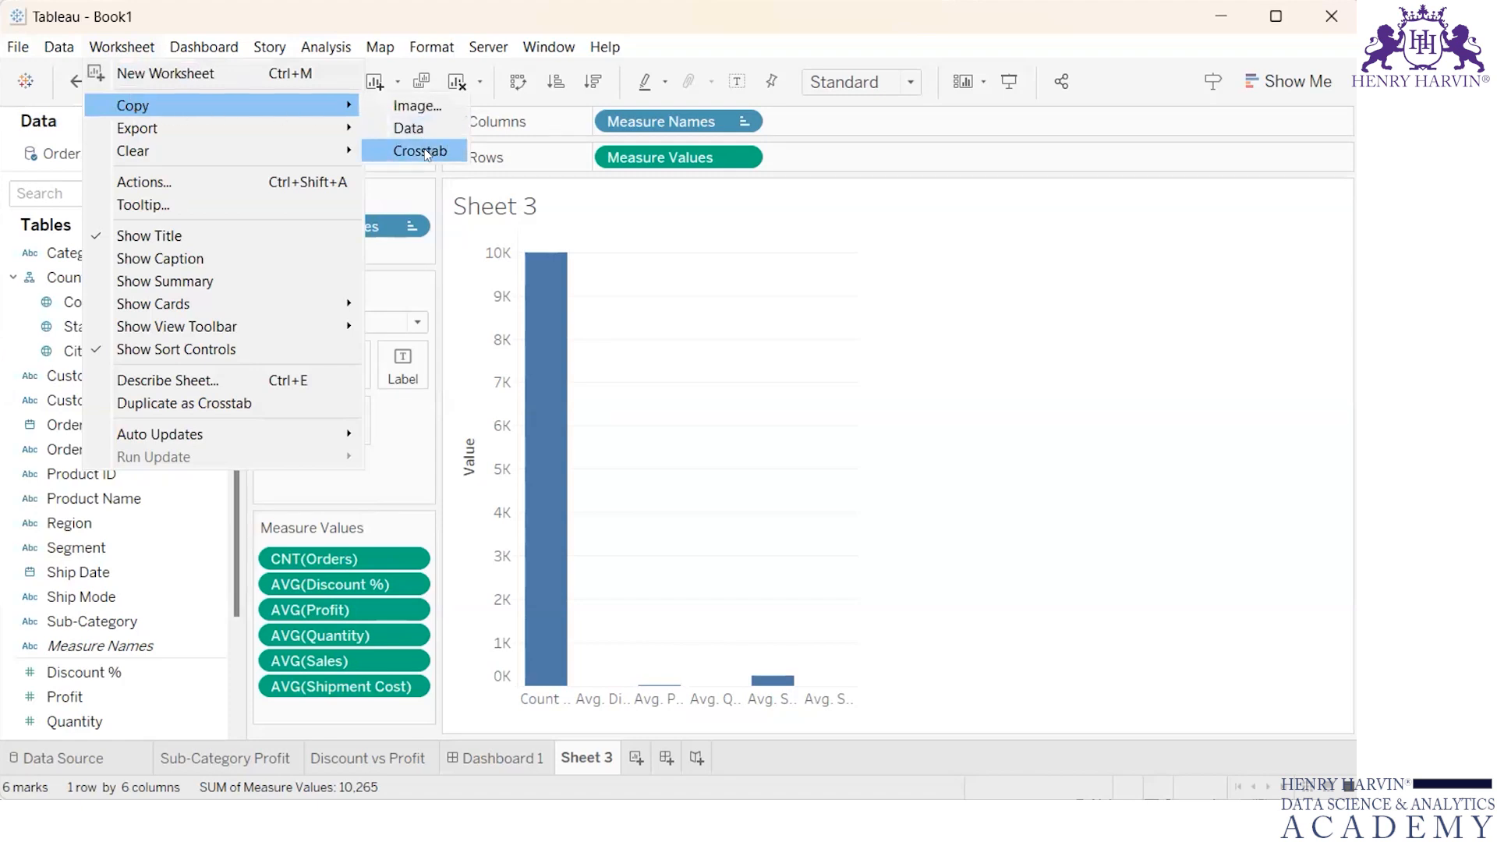
mouse_move(210, 121)
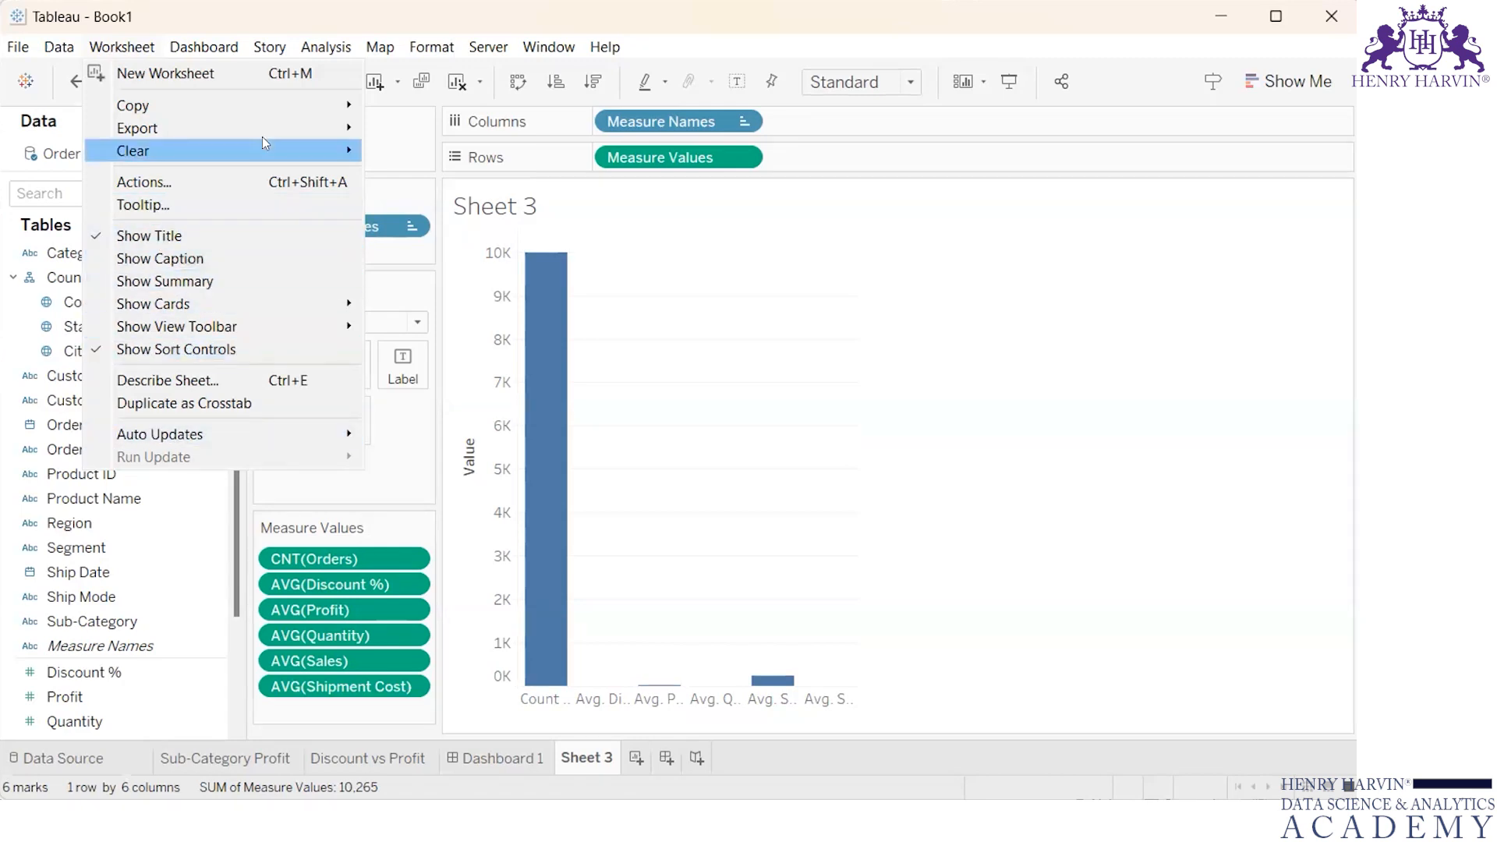
mouse_move(204, 48)
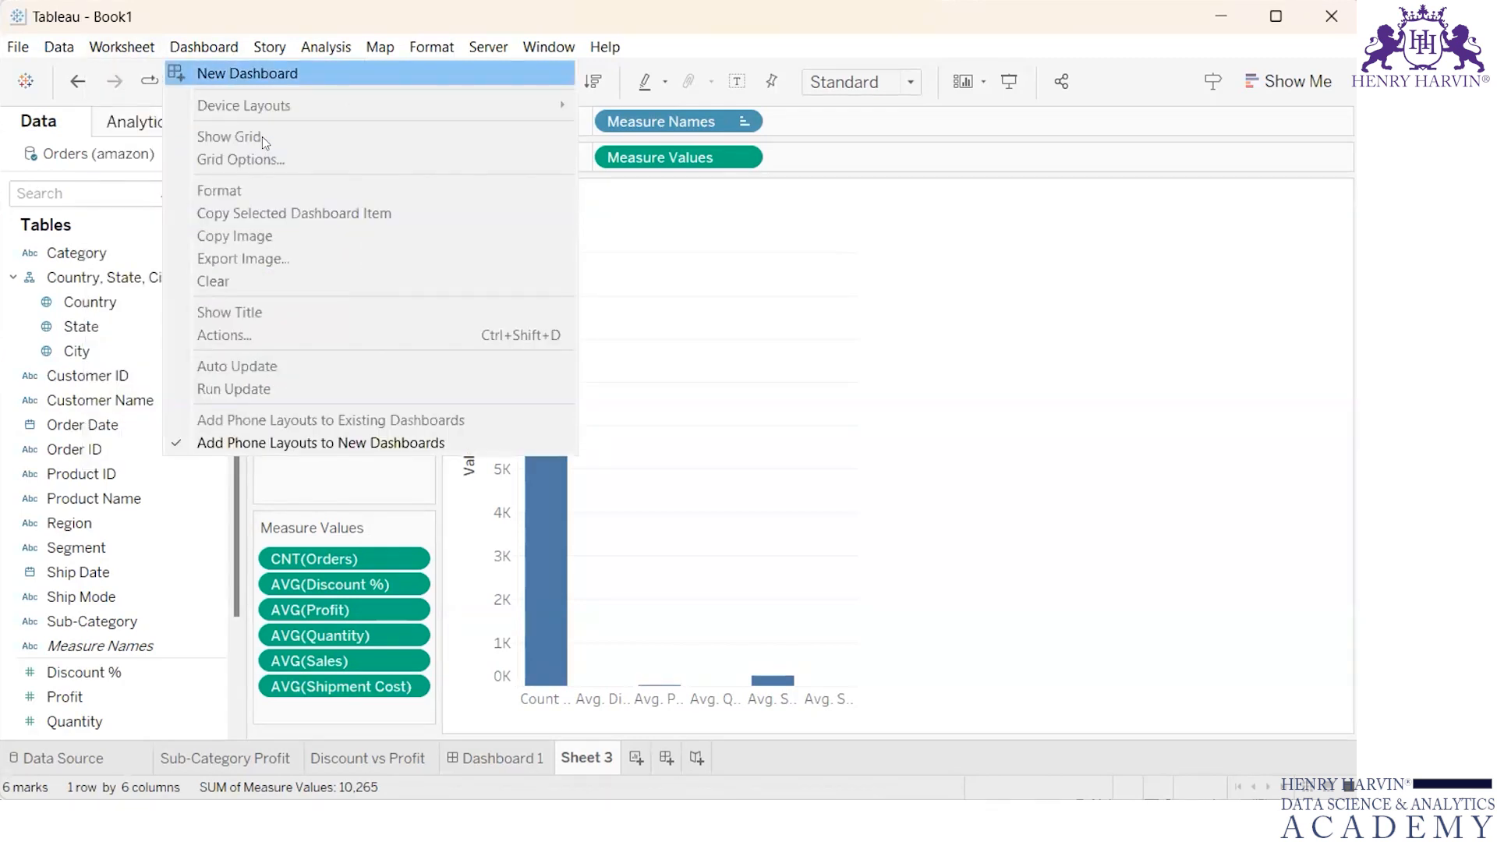
mouse_move(269, 47)
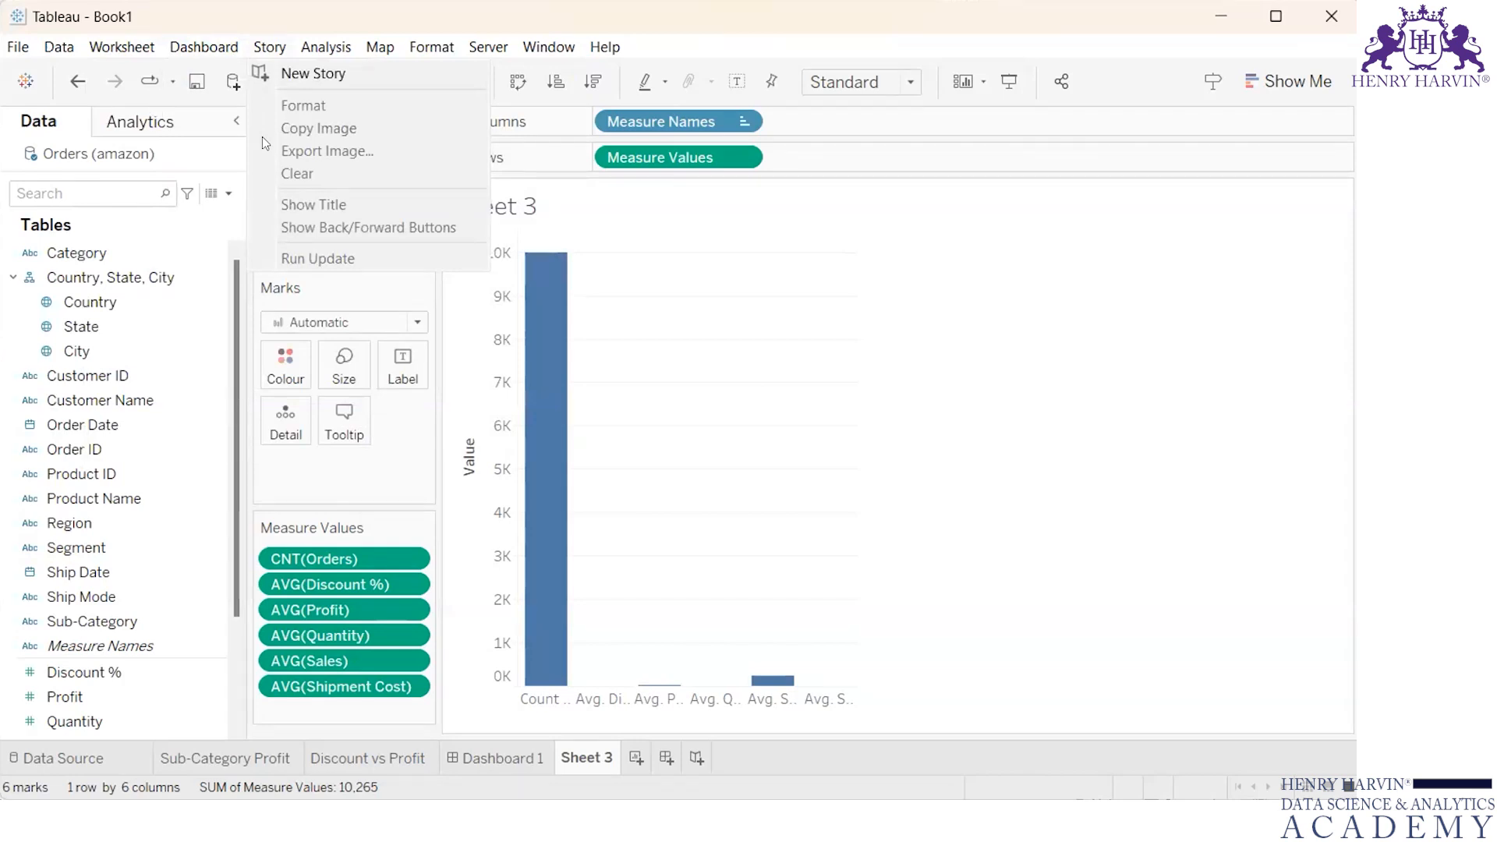
- Turn off Aggregate Measures for the Sheet 3 chart to view the individual records, and turn it back on
mouse_move(326, 48)
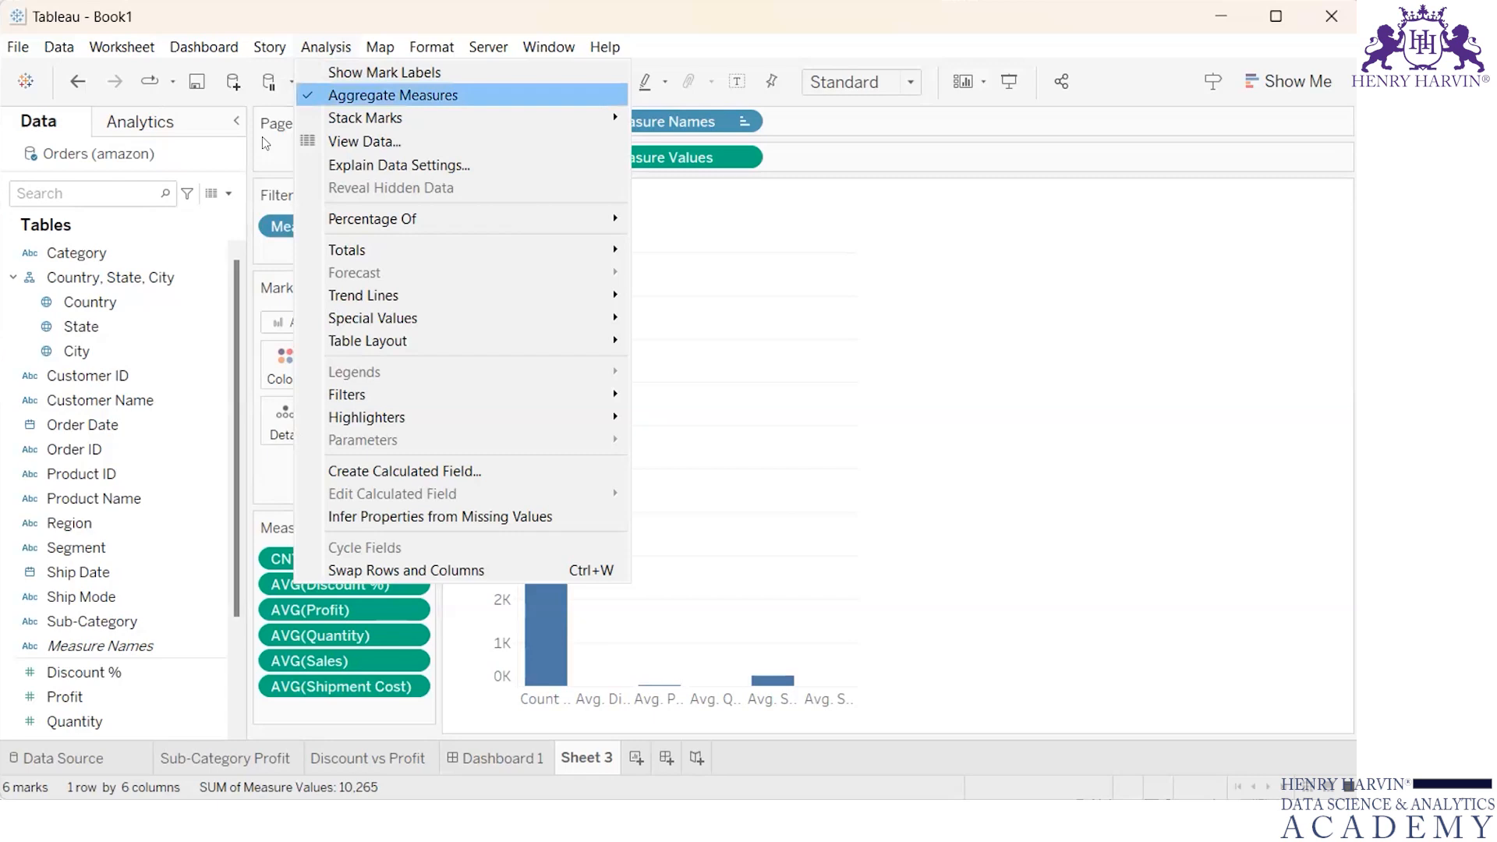
left_click(393, 94)
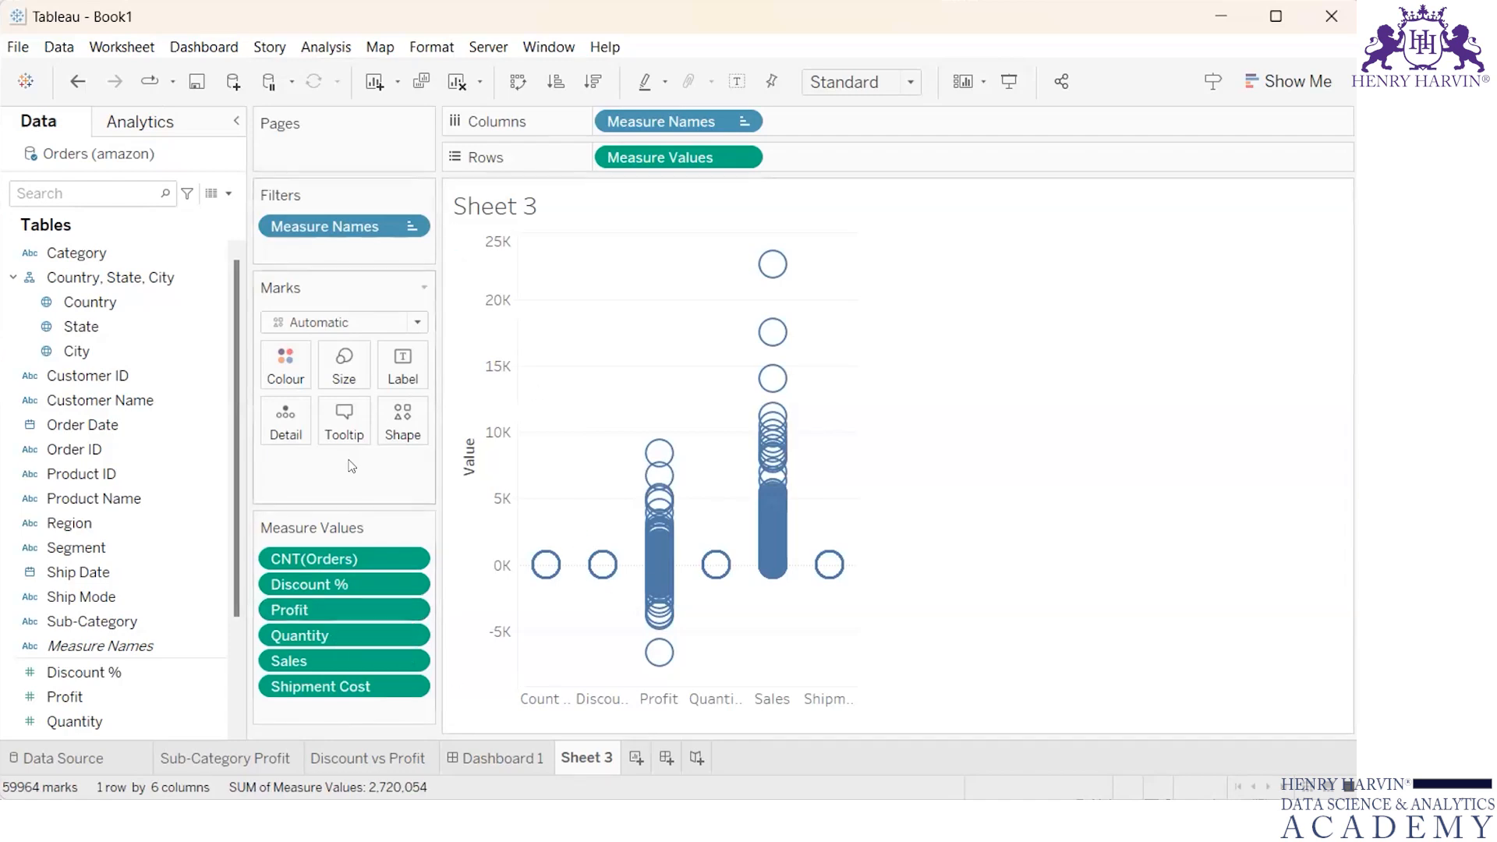
left_click(326, 48)
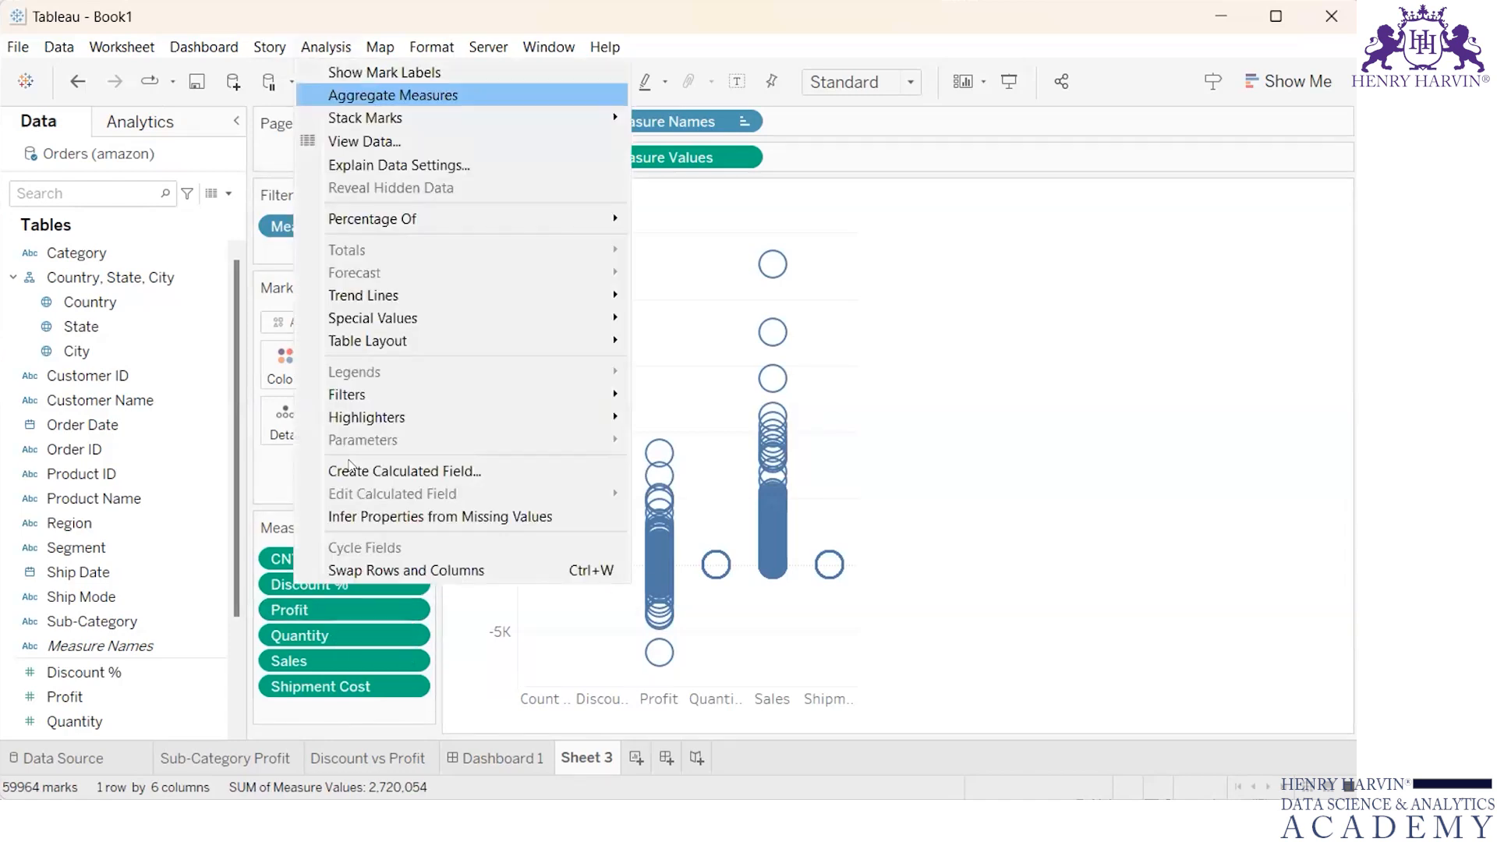
left_click(392, 94)
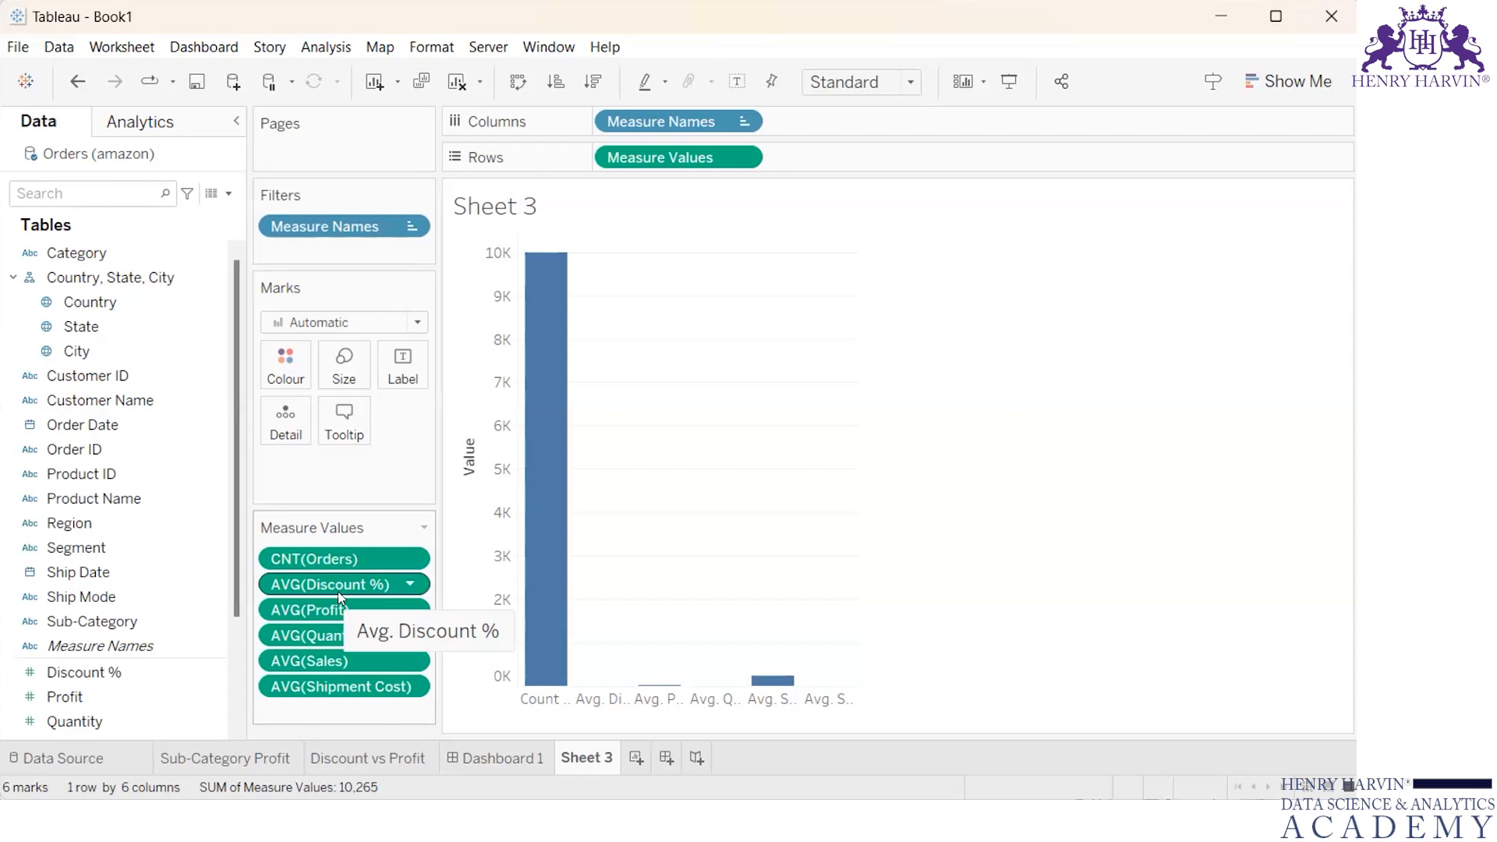
- View the aggregation options available for the average Discount % measure and dismiss them without changing anything
left_click(411, 585)
mouse_move(430, 741)
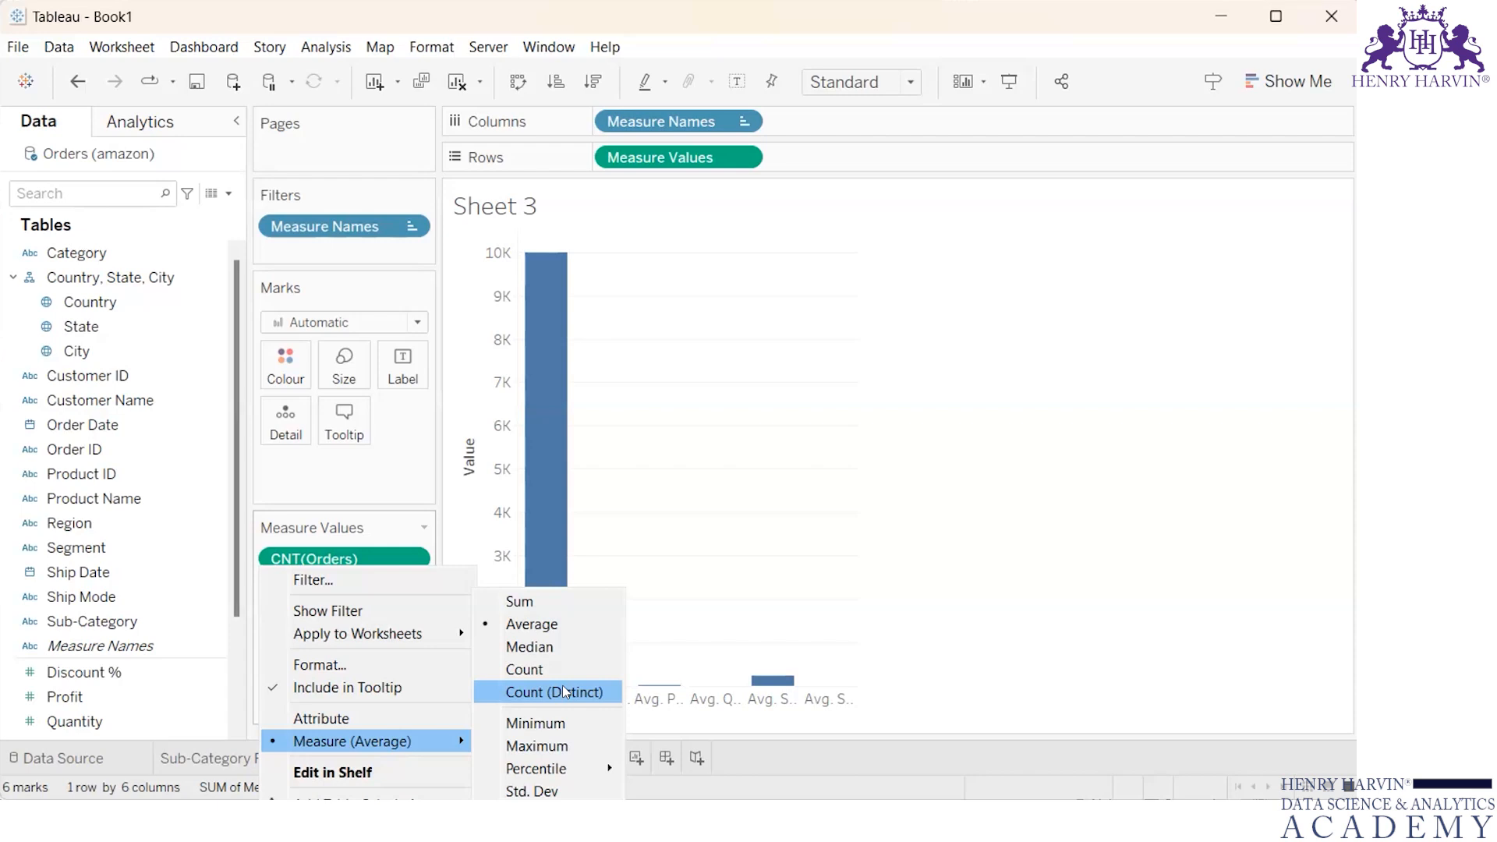
mouse_move(555, 768)
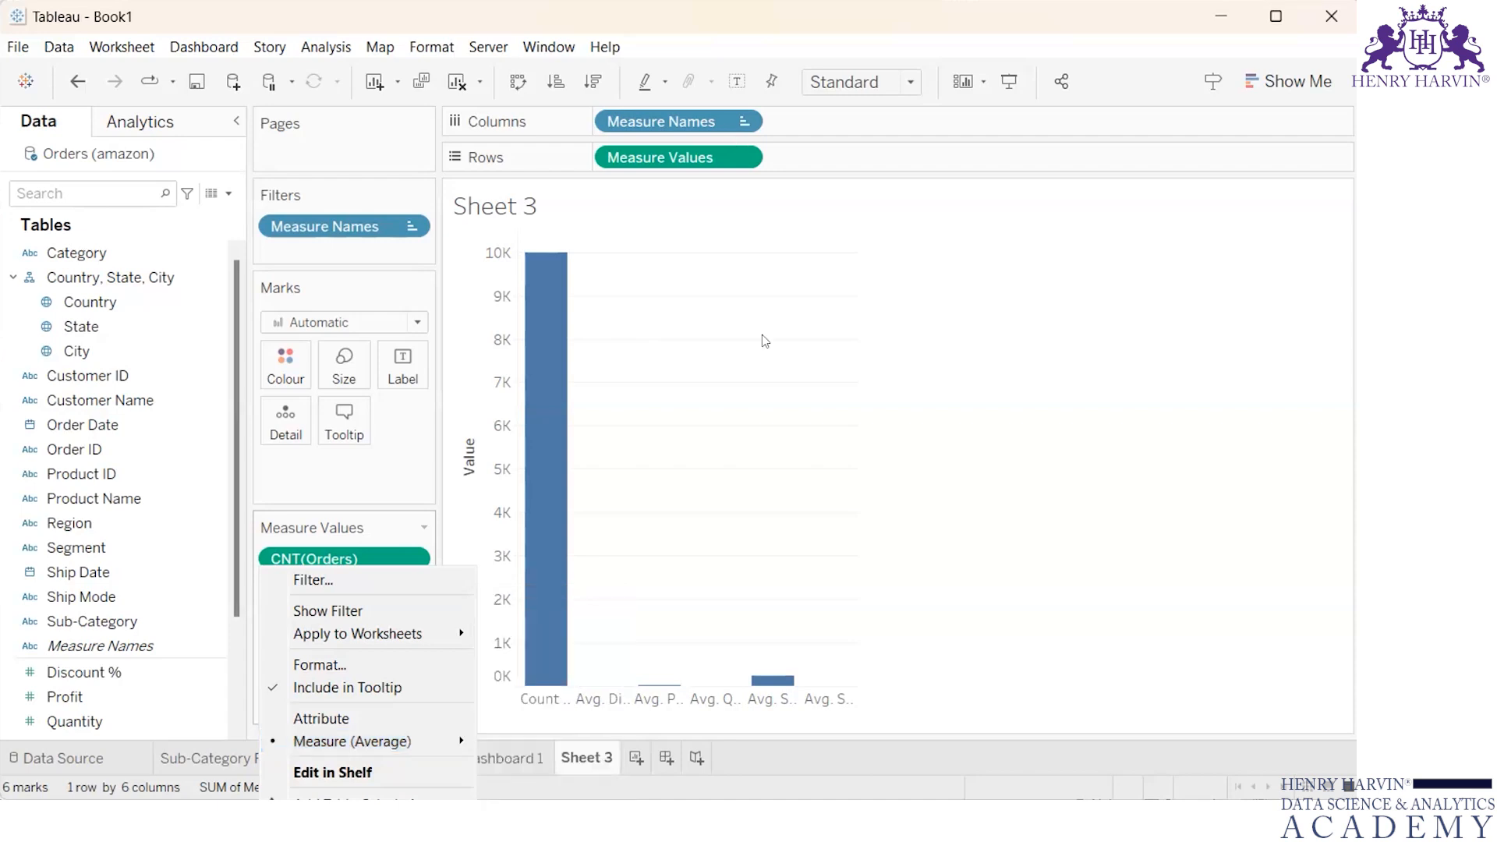
key("Escape")
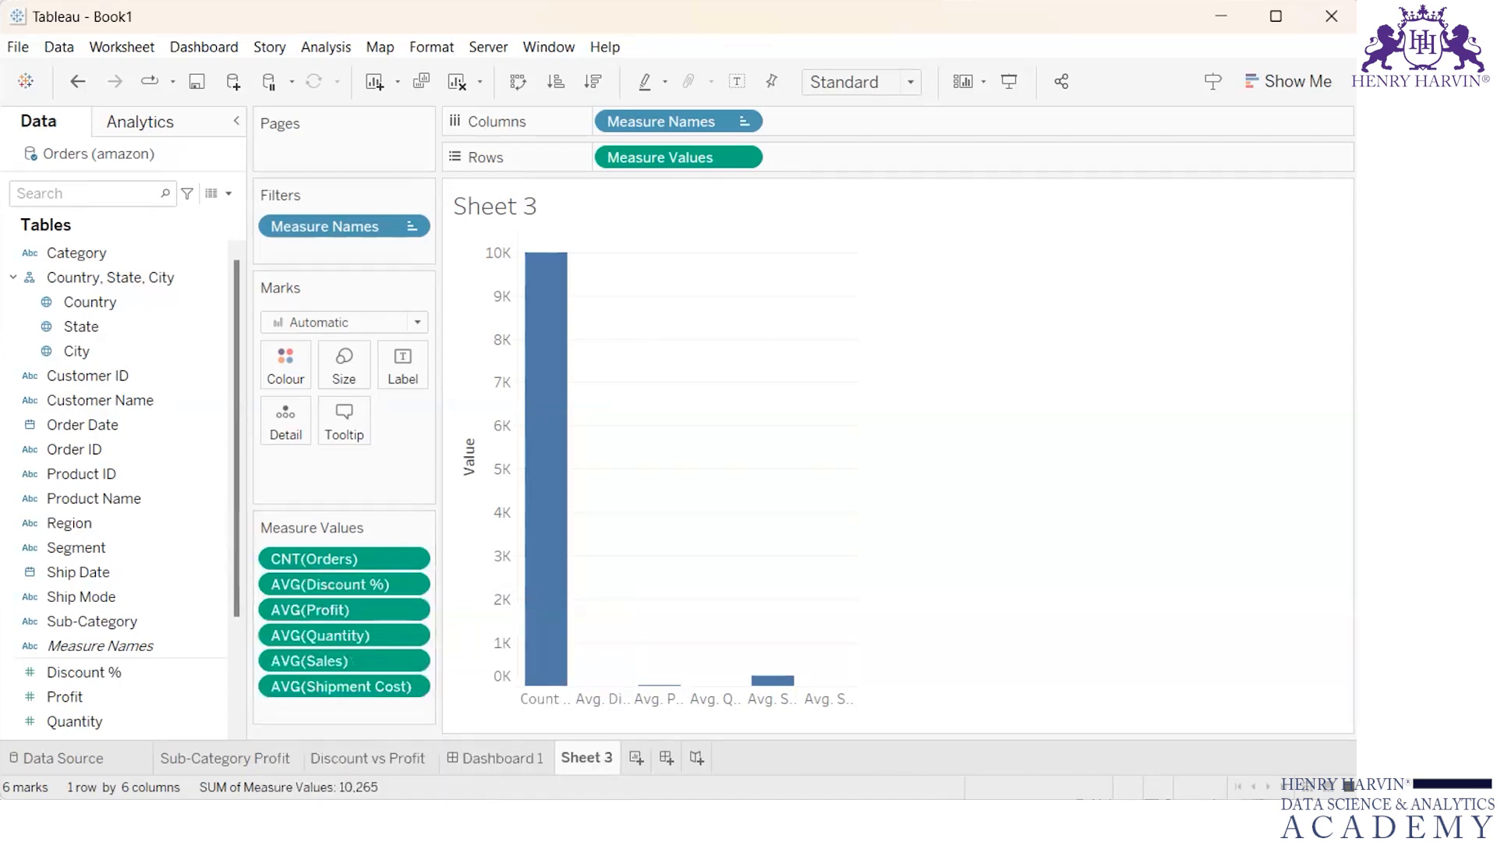
- Write a red on-screen text annotation reading "Population" over the chart, undo it and leave annotation mode
left_click(706, 410)
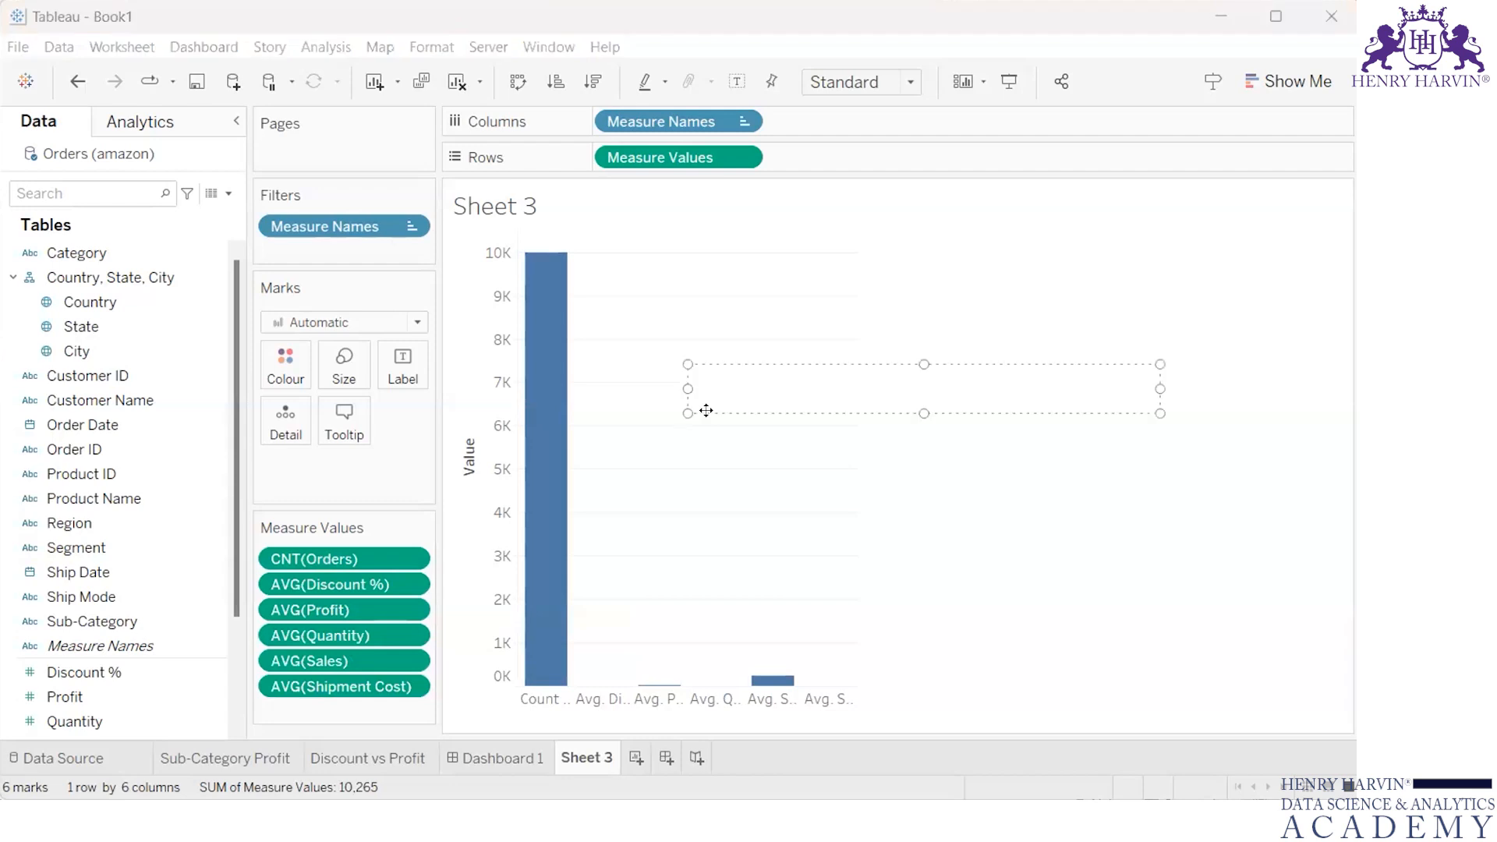
type("Population")
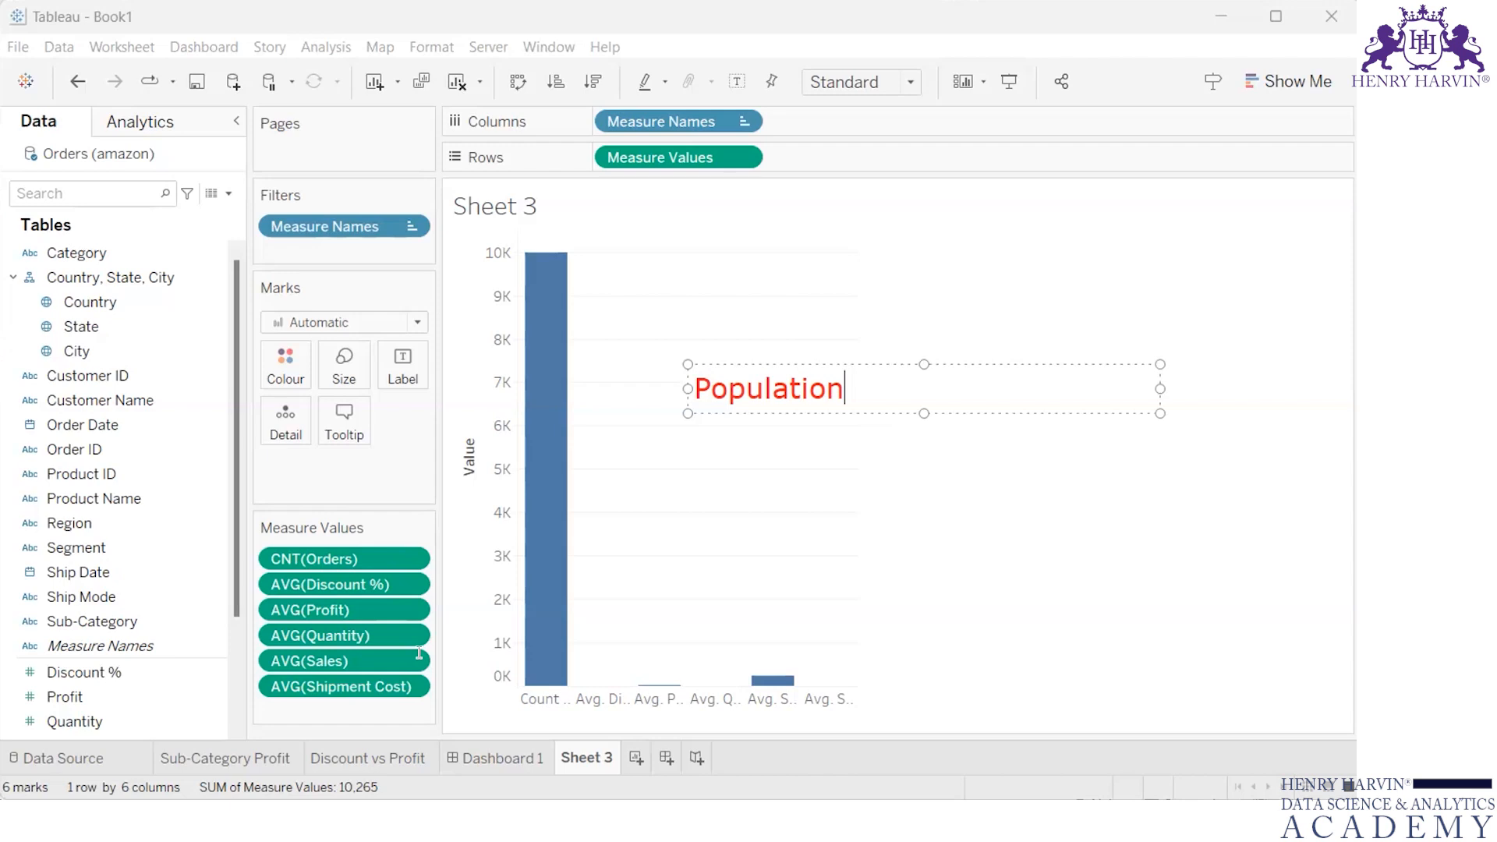
left_click(734, 516)
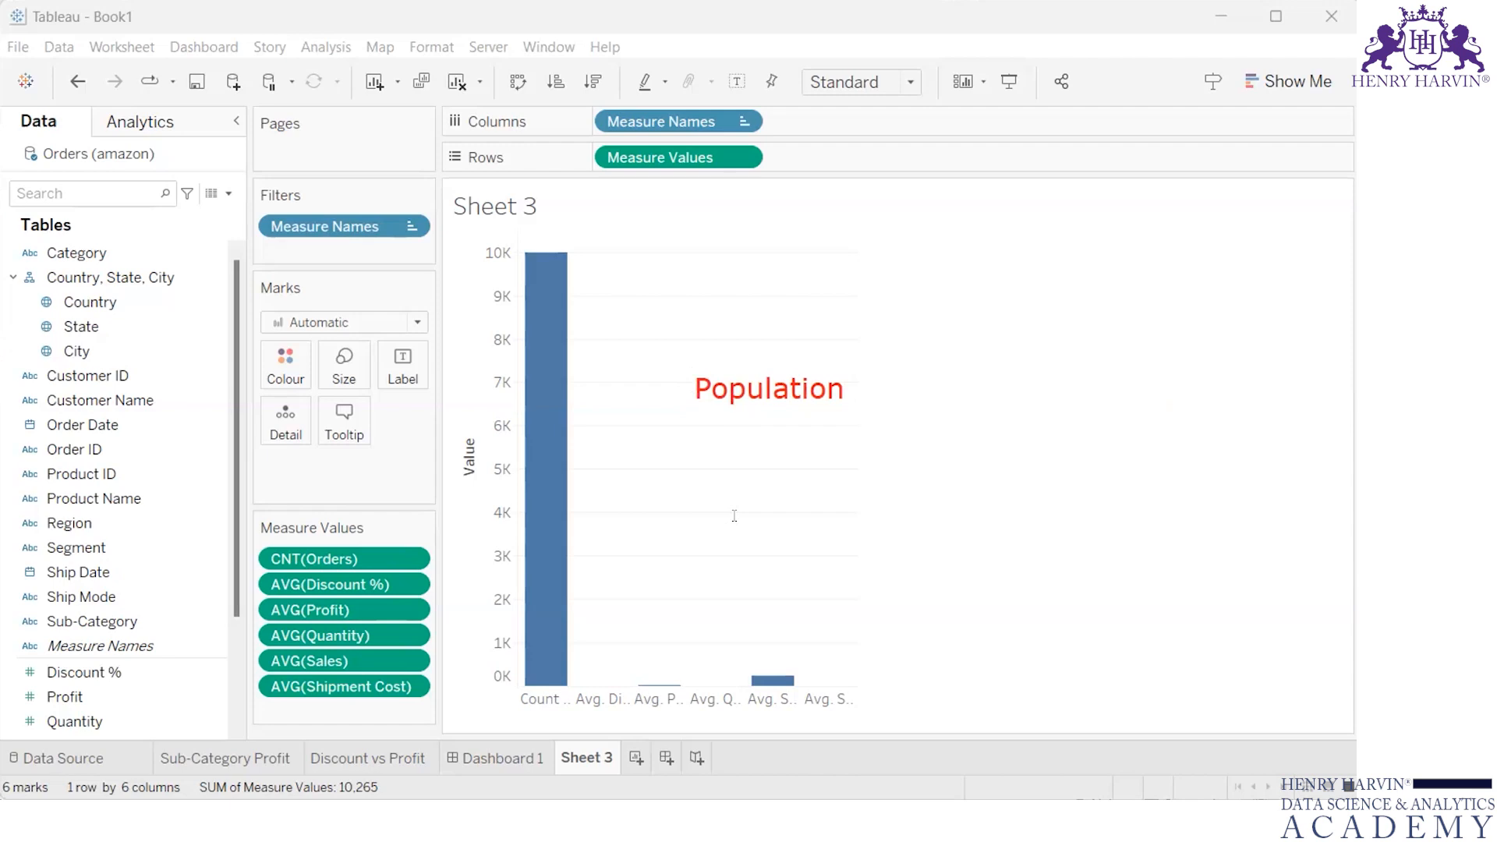
key("ctrl+z")
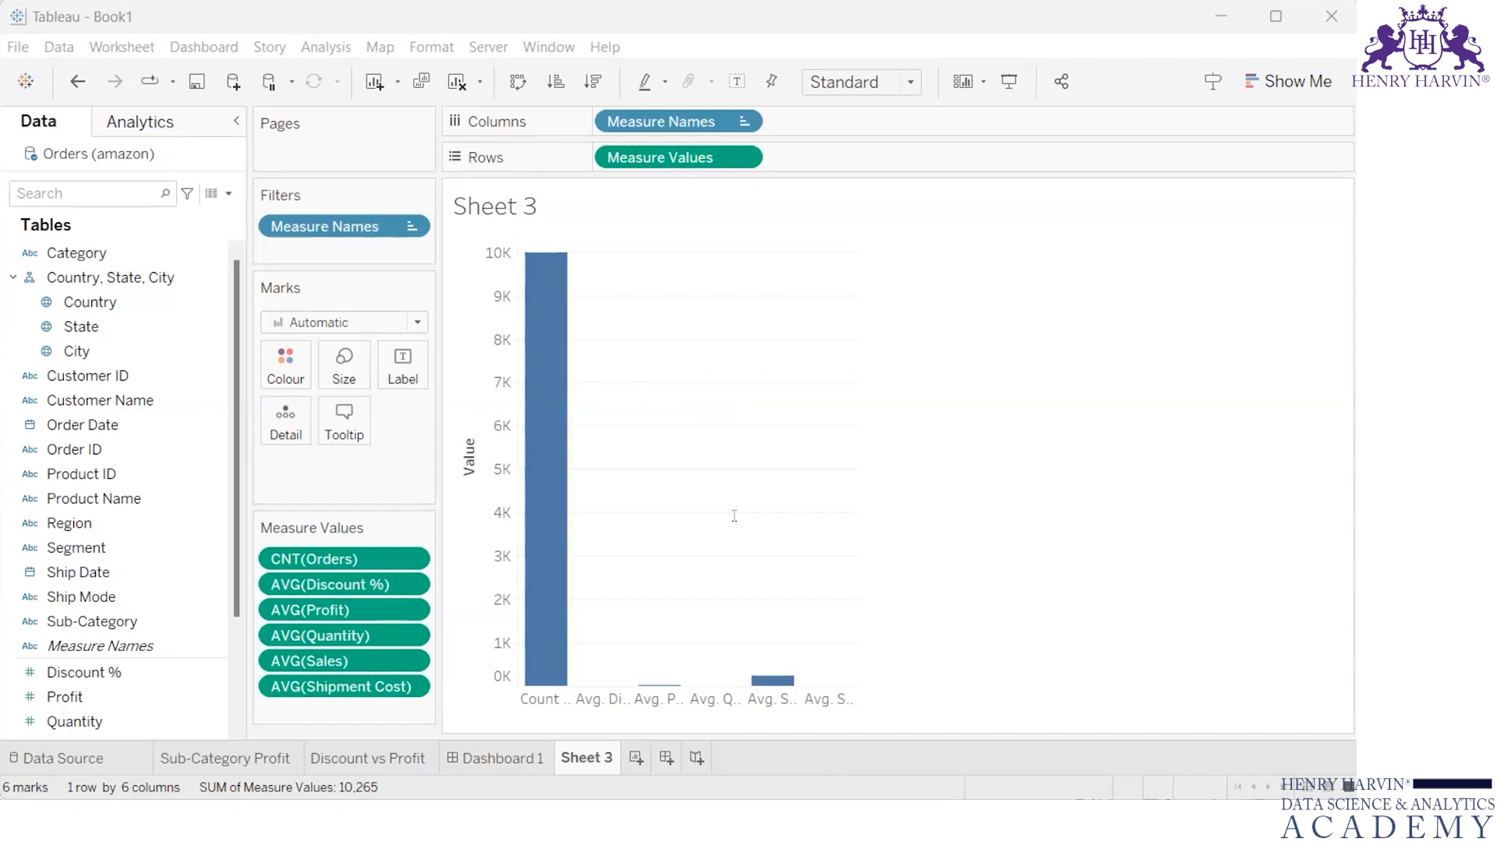
left_click(651, 191)
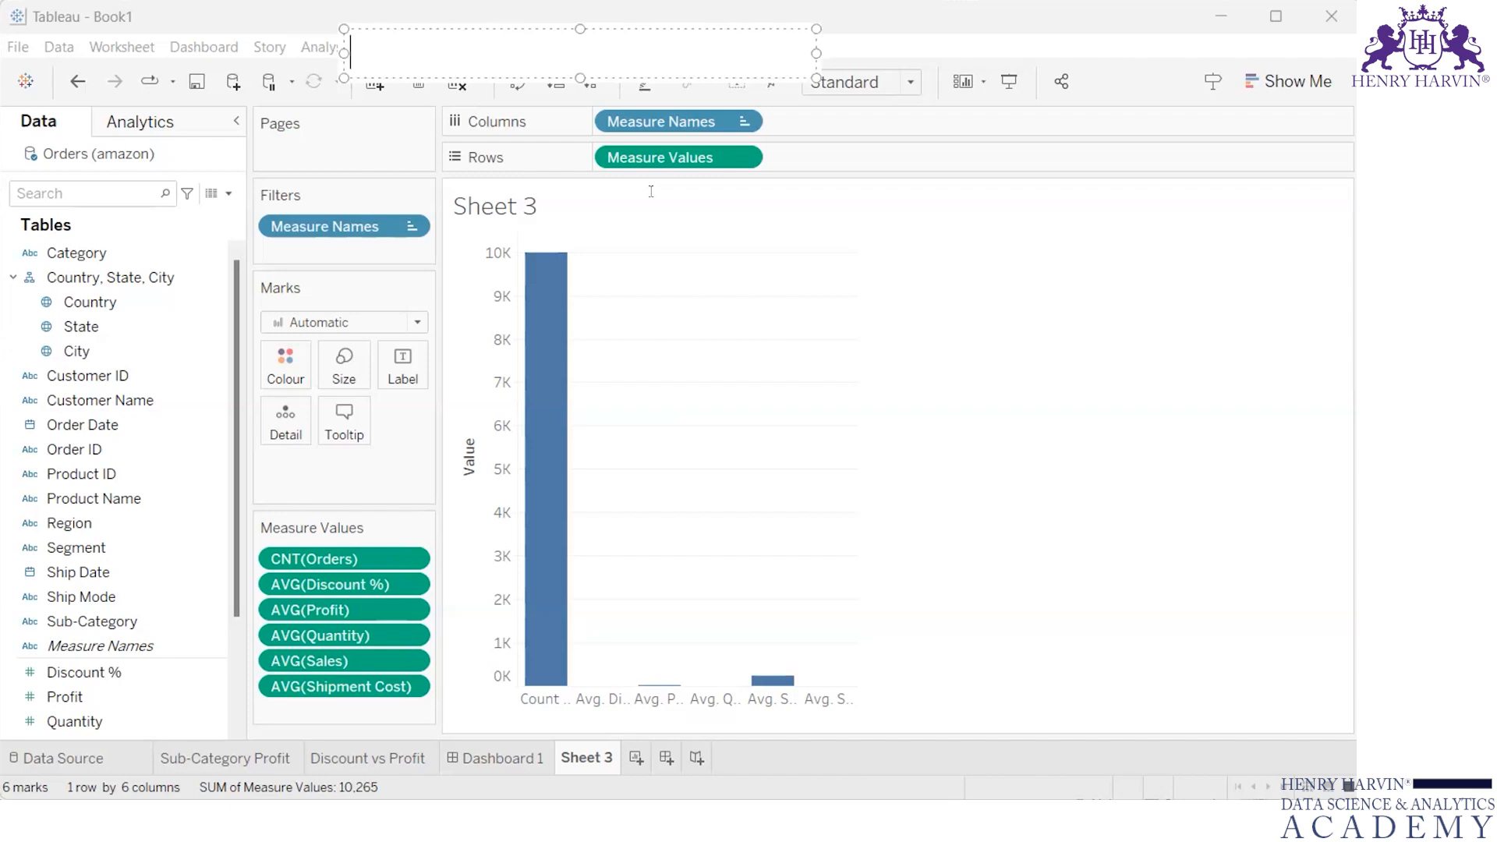
key("Escape")
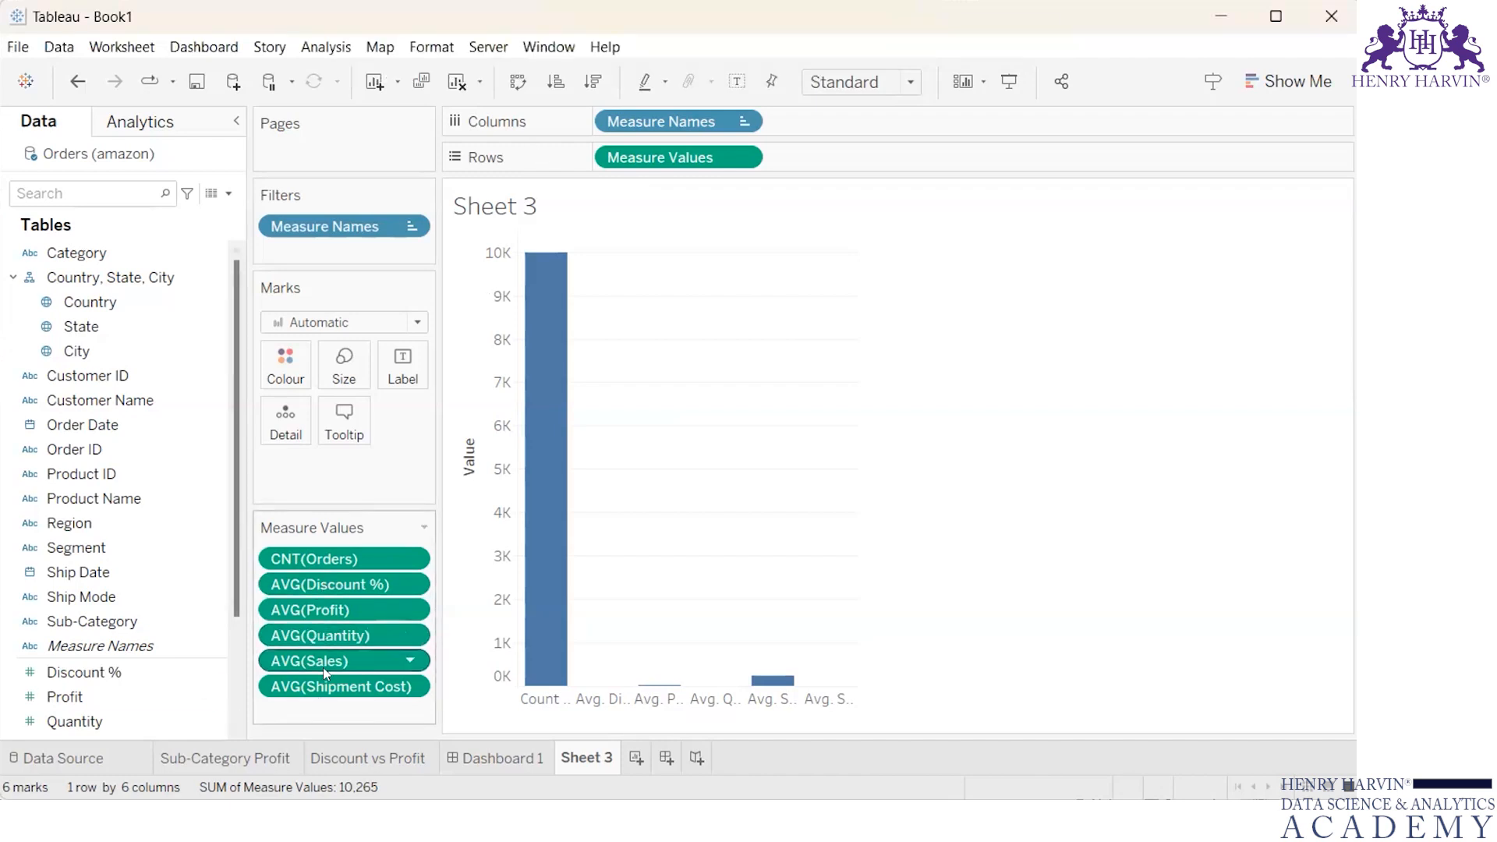
- Disaggregate the measures, inspect individual marks such as order count, discount, sales and quantity, and restore the aggregation
key("alt+a")
key("Down")
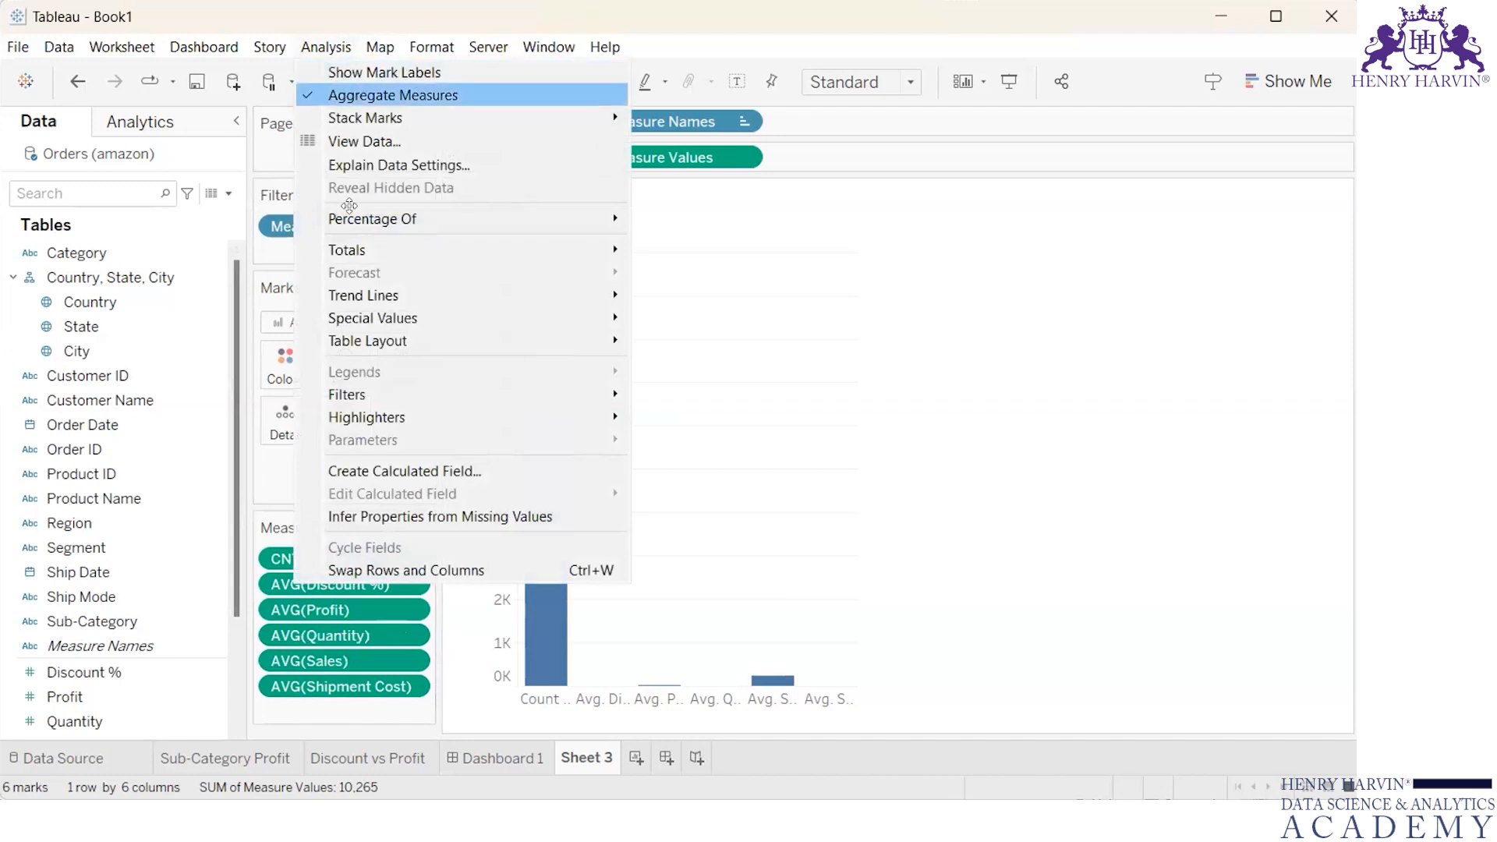
key("Return")
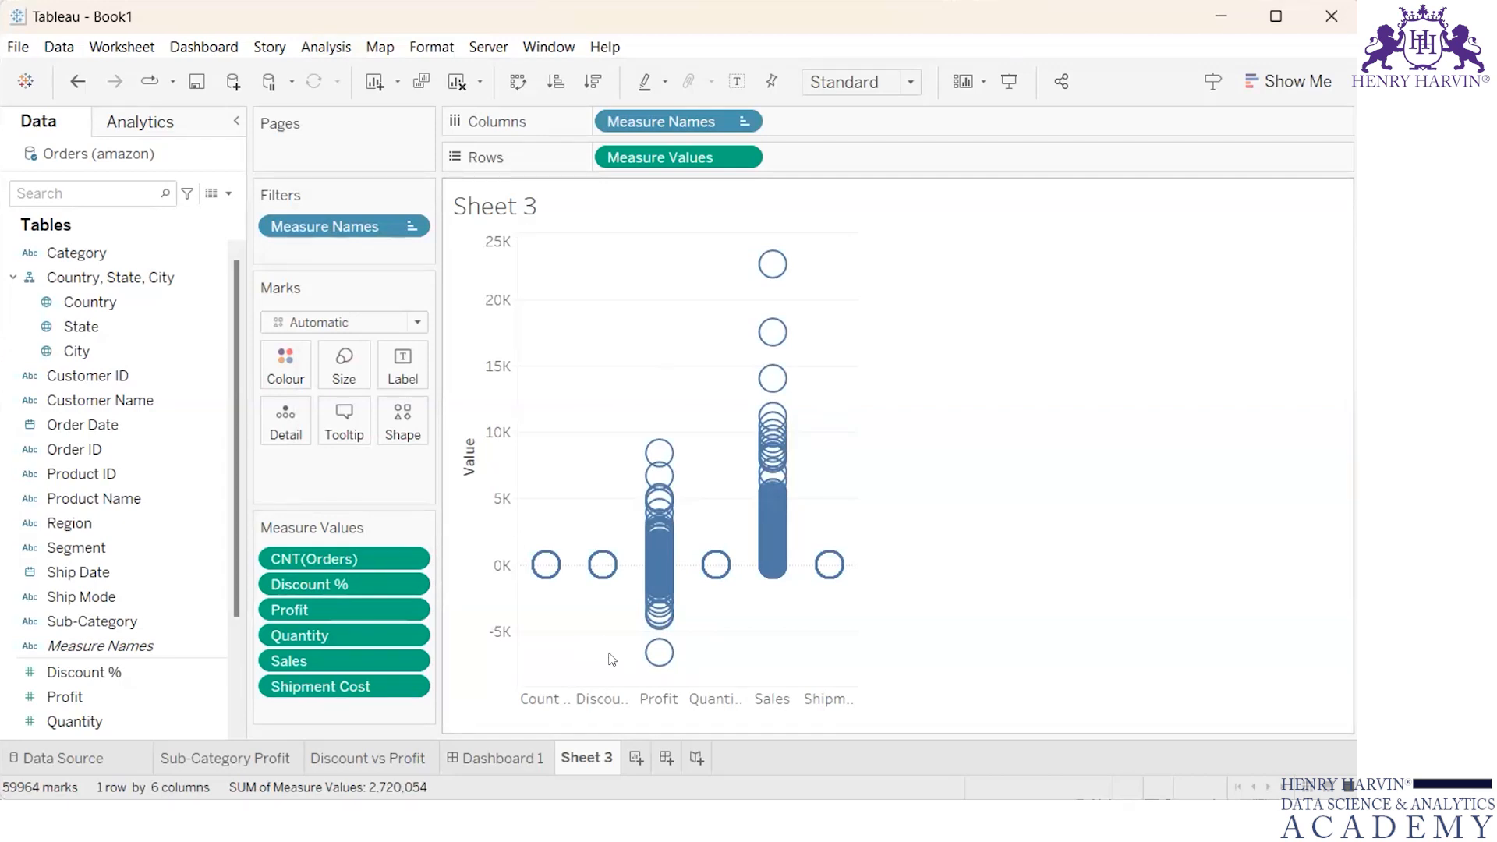
mouse_move(544, 566)
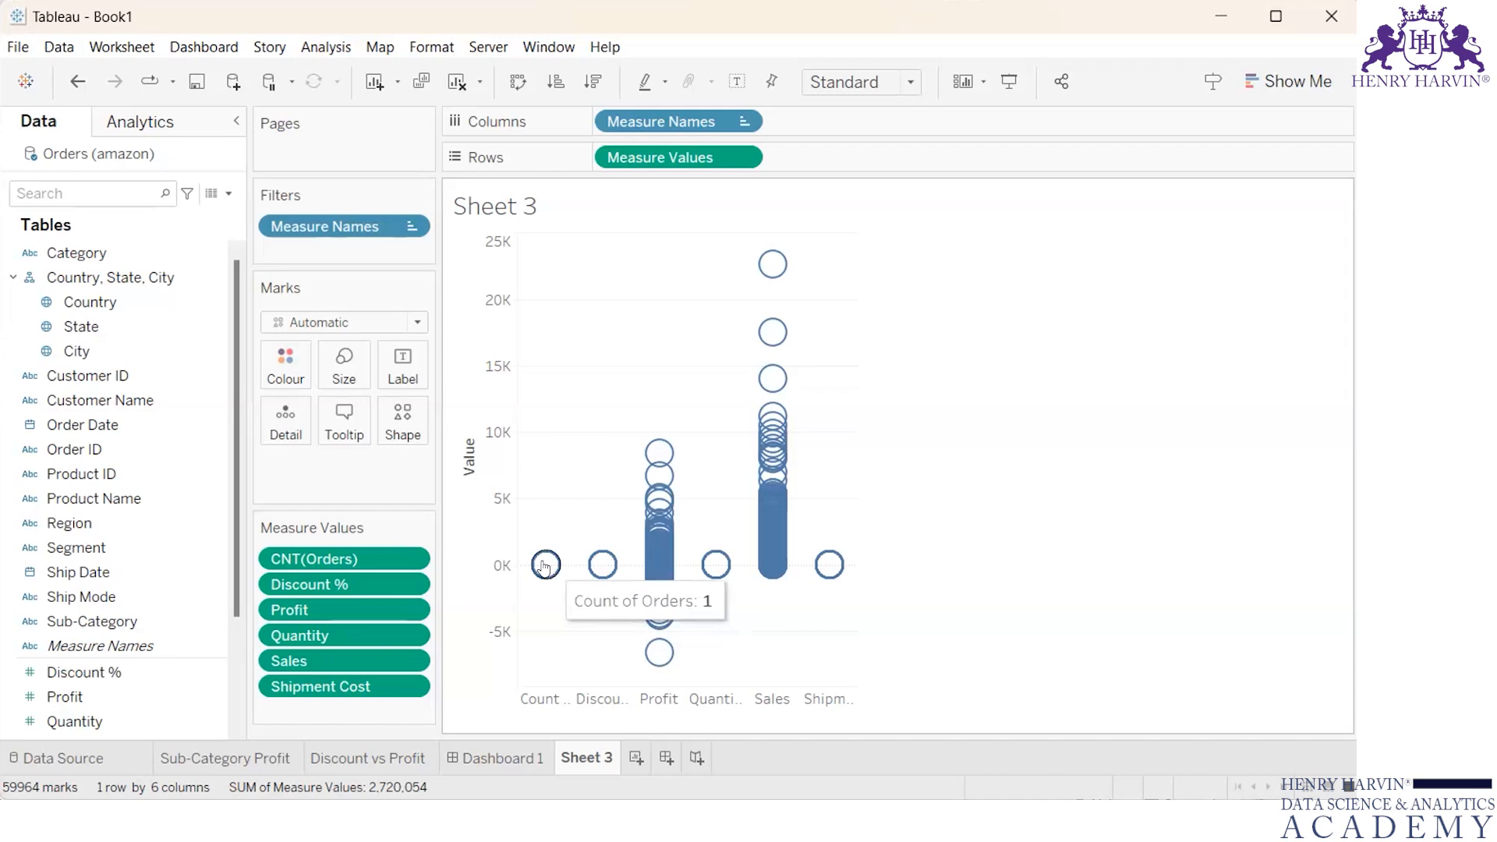
mouse_move(604, 573)
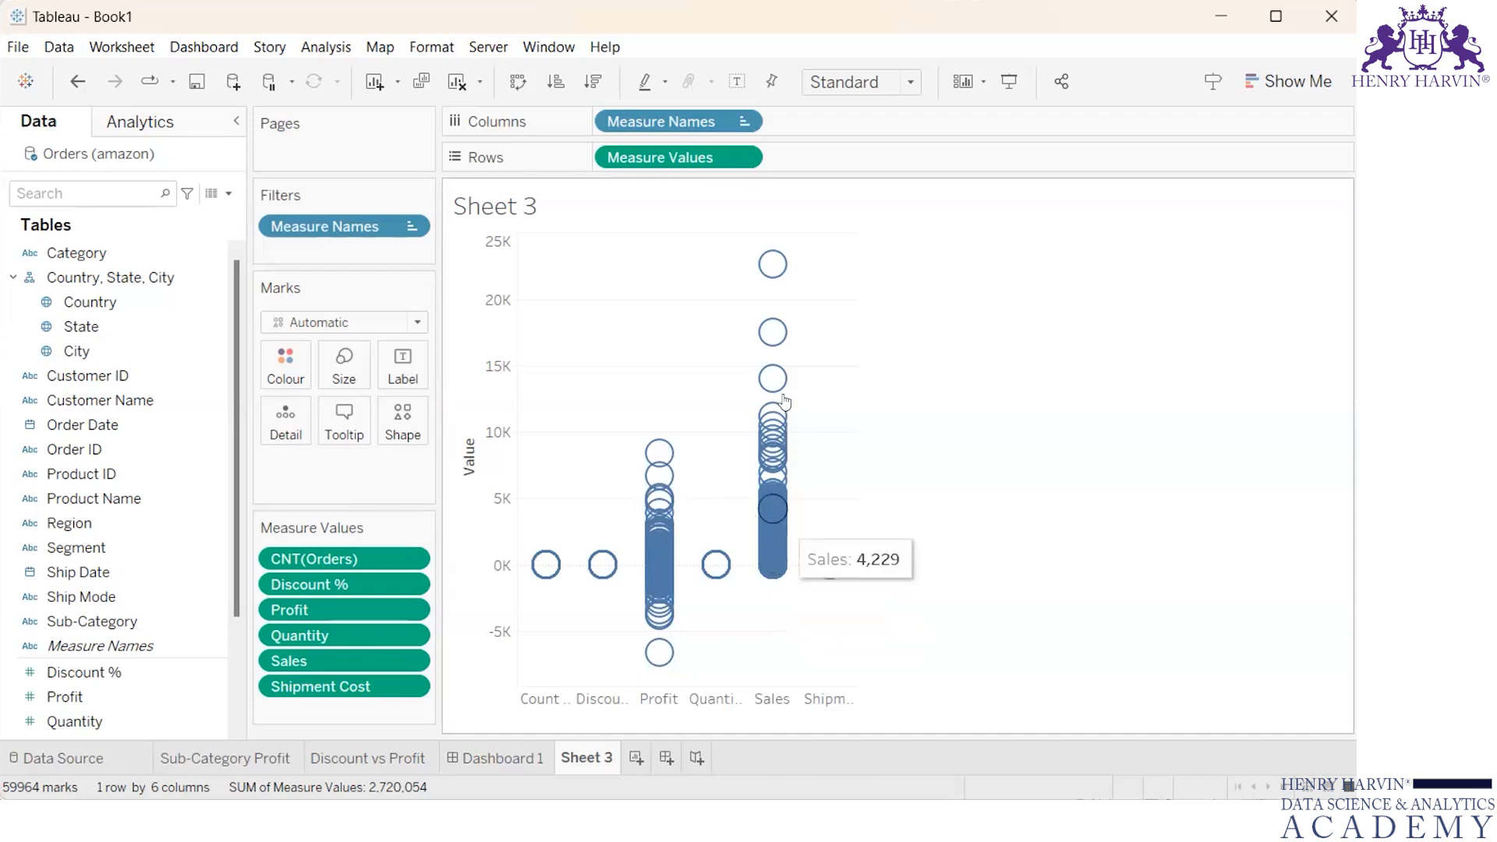
mouse_move(813, 560)
mouse_move(706, 567)
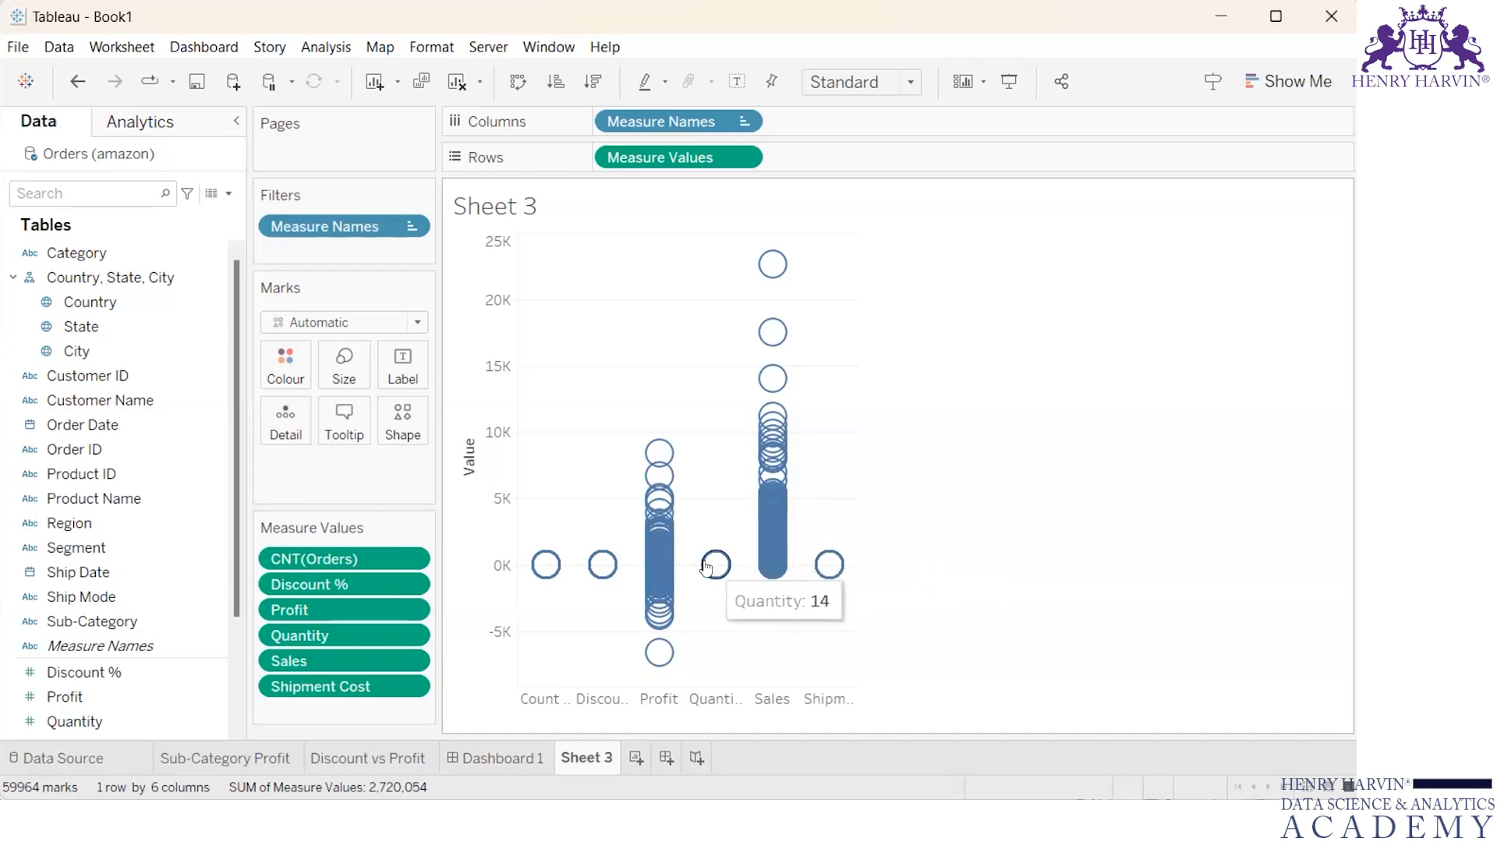
left_click(326, 47)
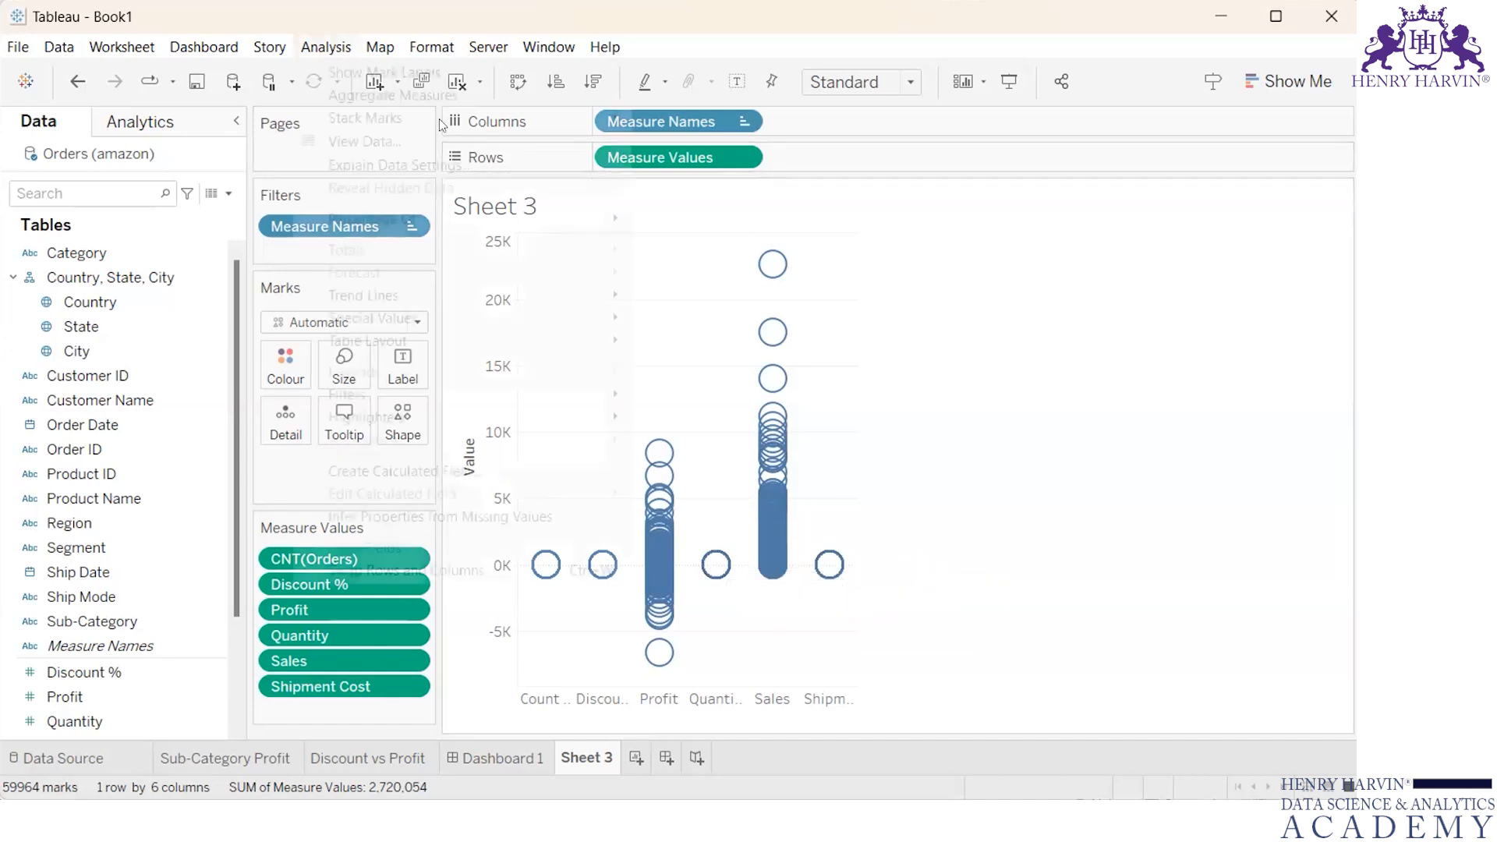
left_click(438, 98)
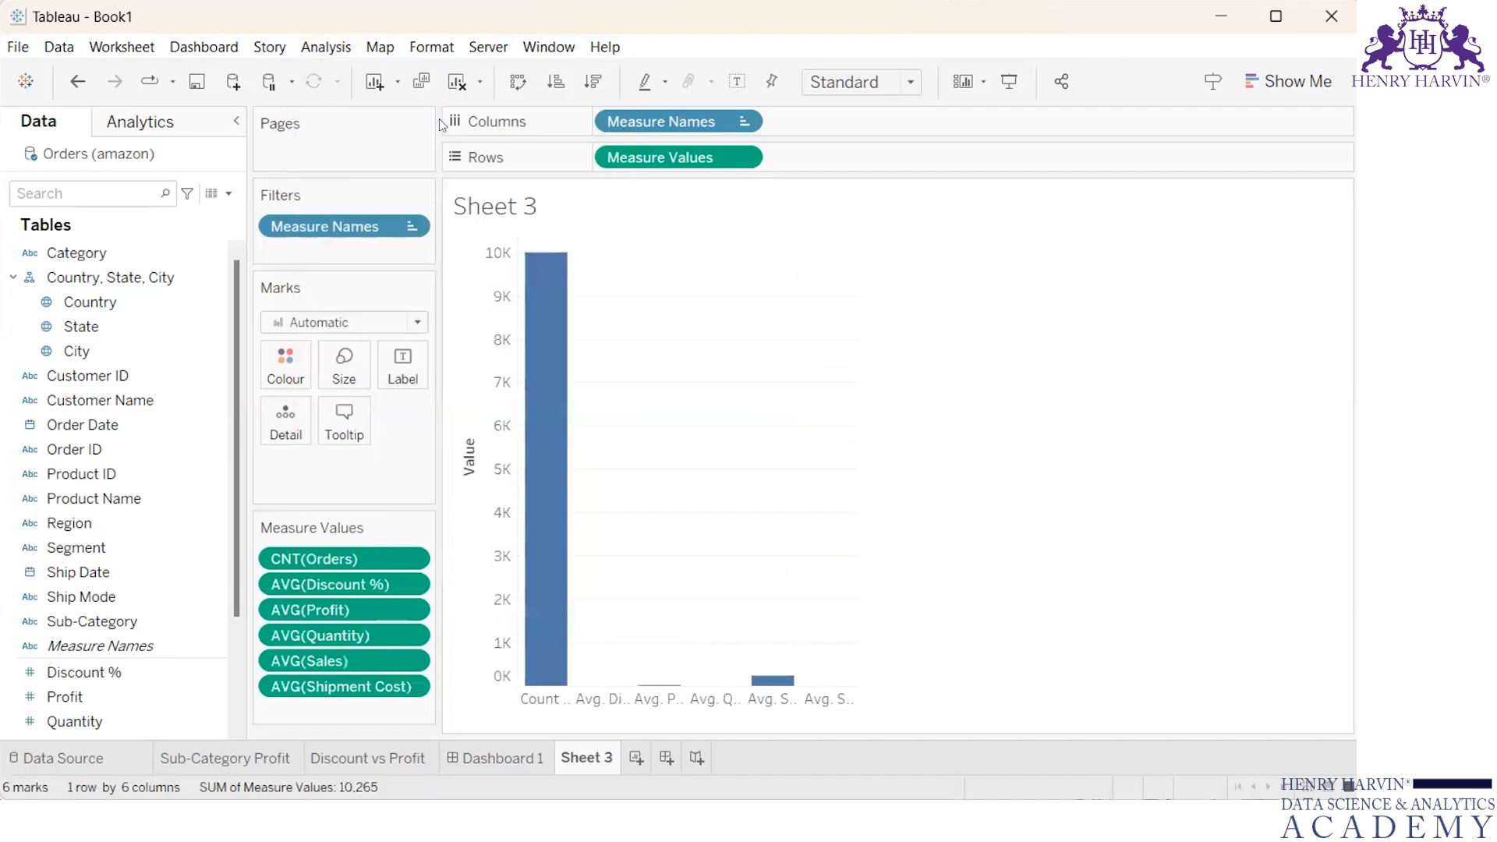
- Review the available analysis, map, format, server and data commands without applying any of them
left_click(326, 47)
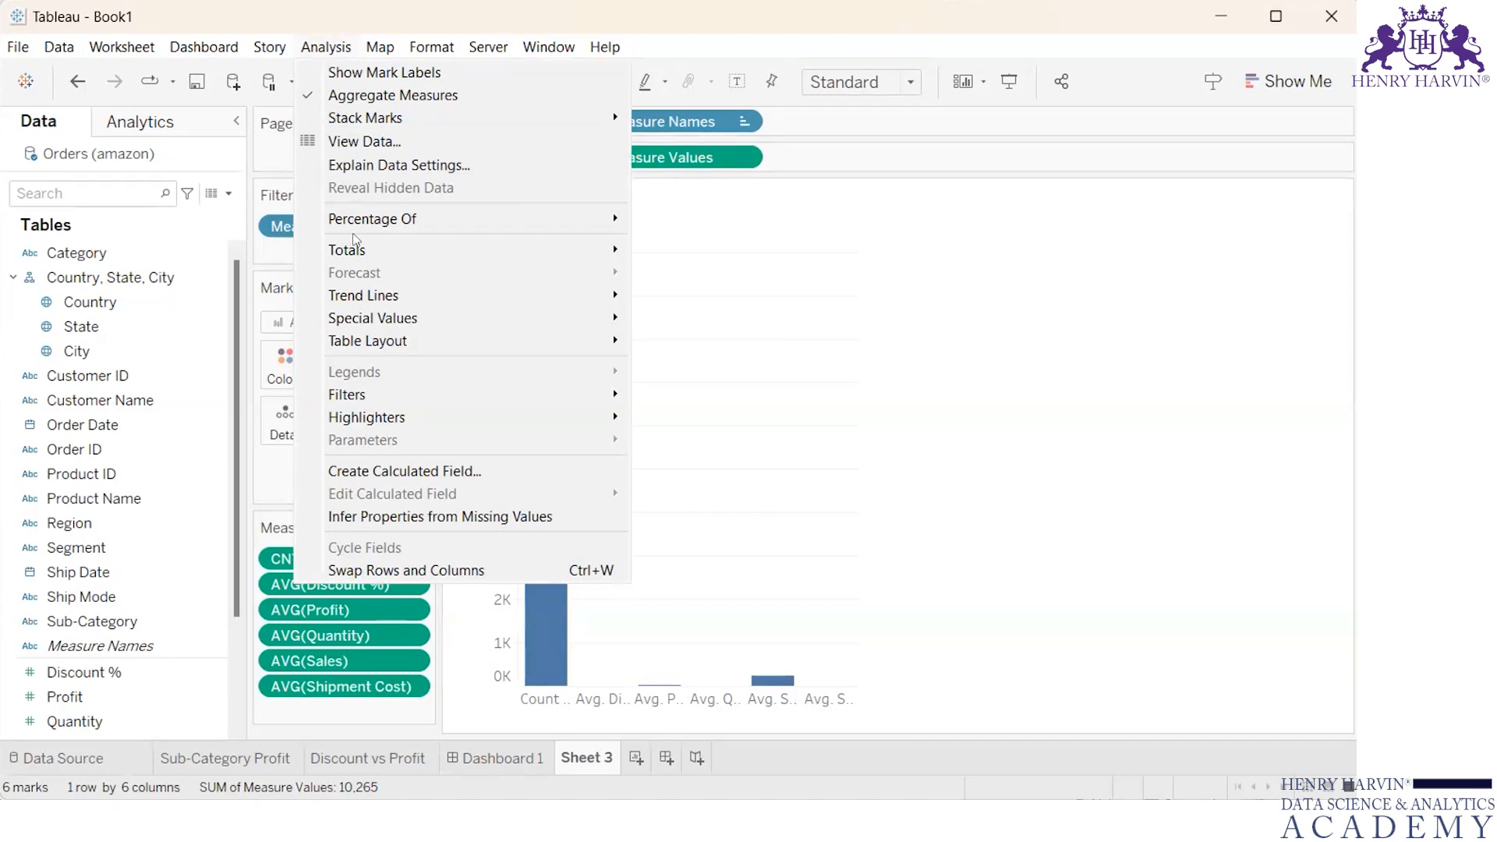
mouse_move(378, 302)
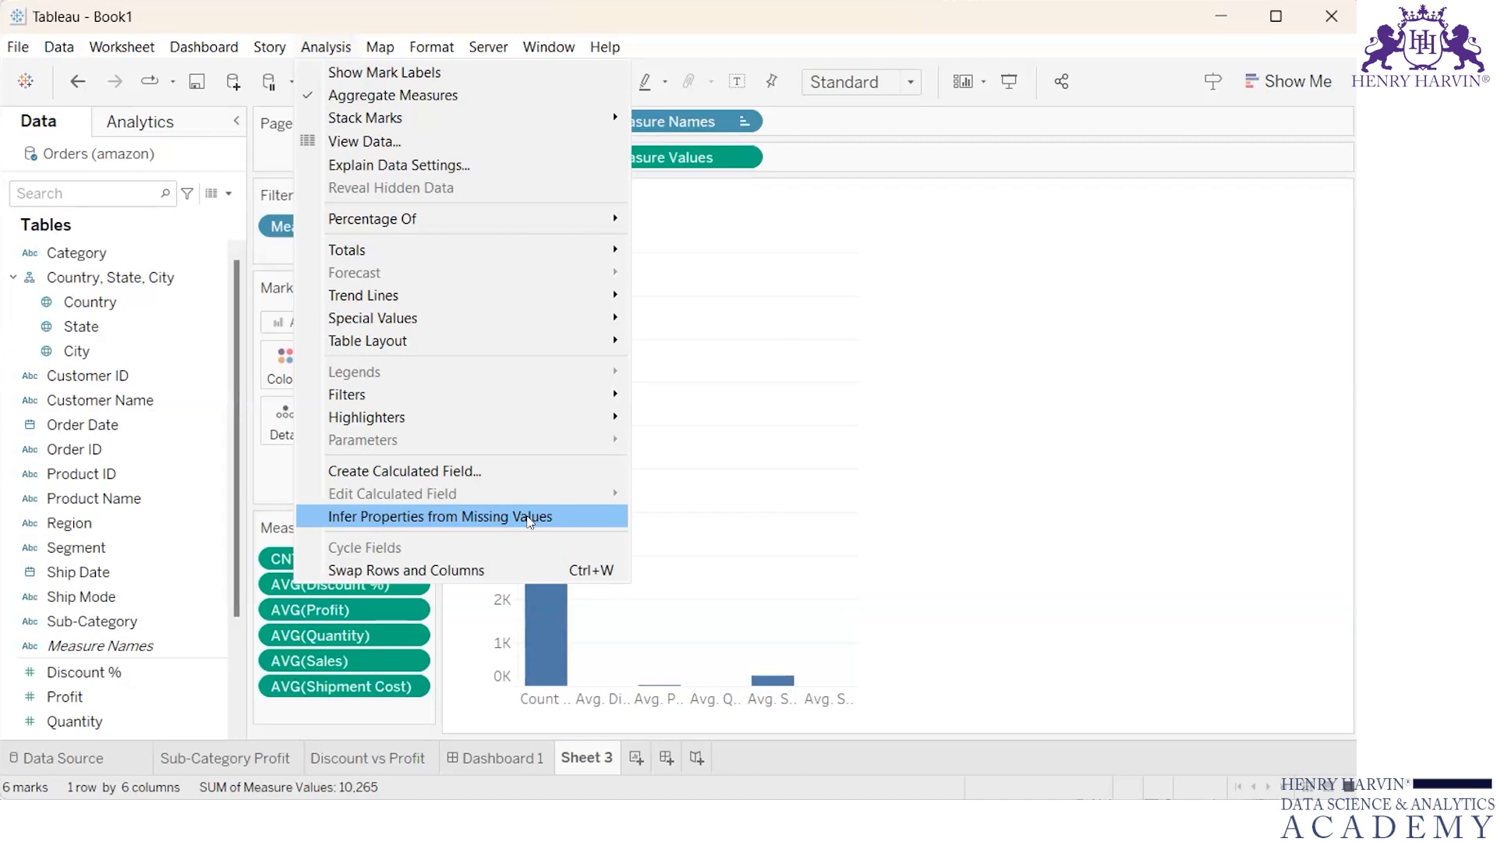
left_click(949, 443)
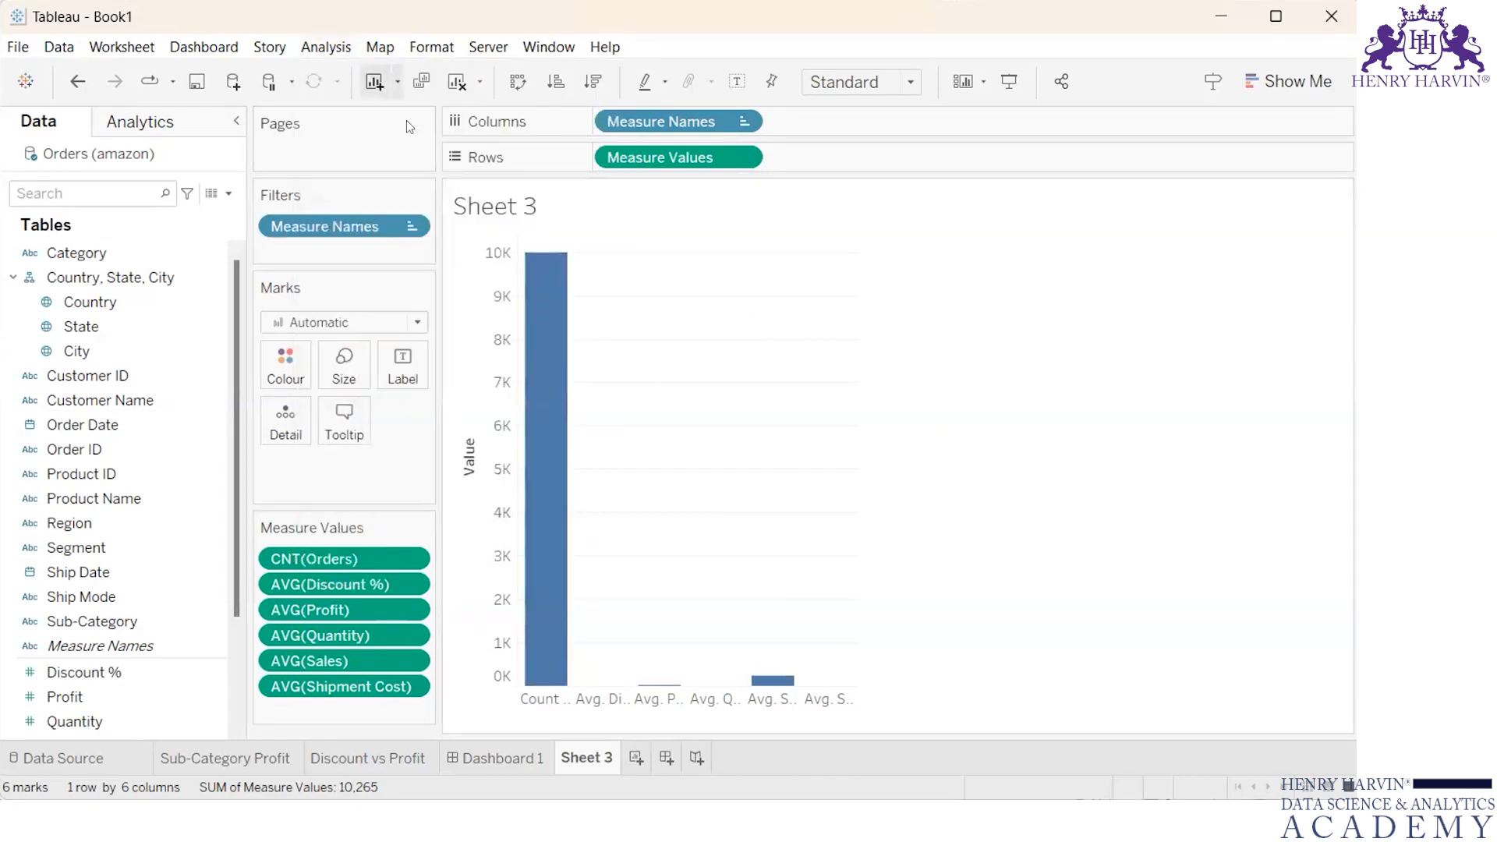
left_click(382, 47)
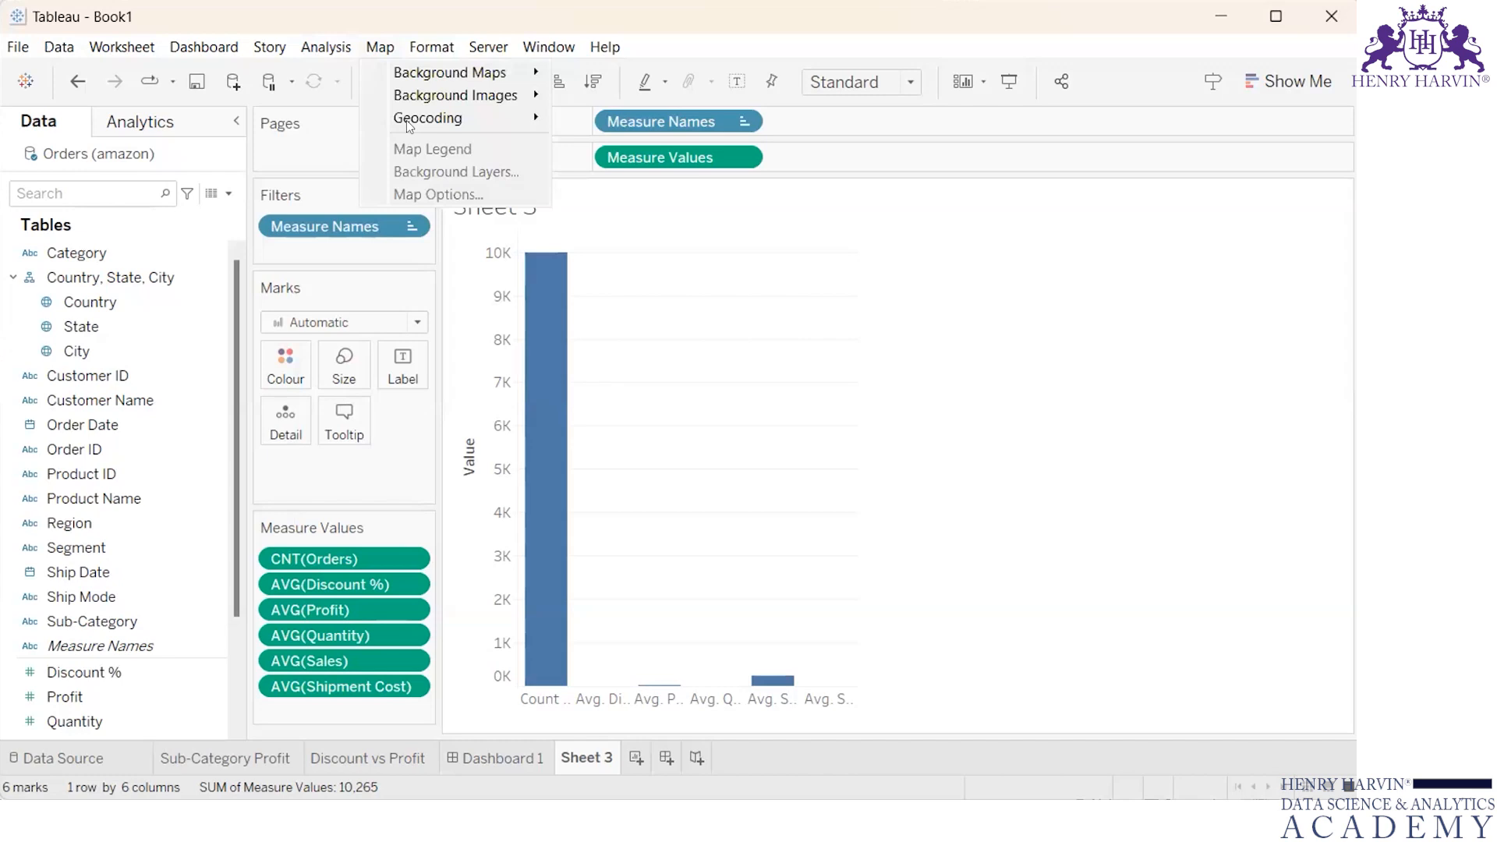
mouse_move(431, 47)
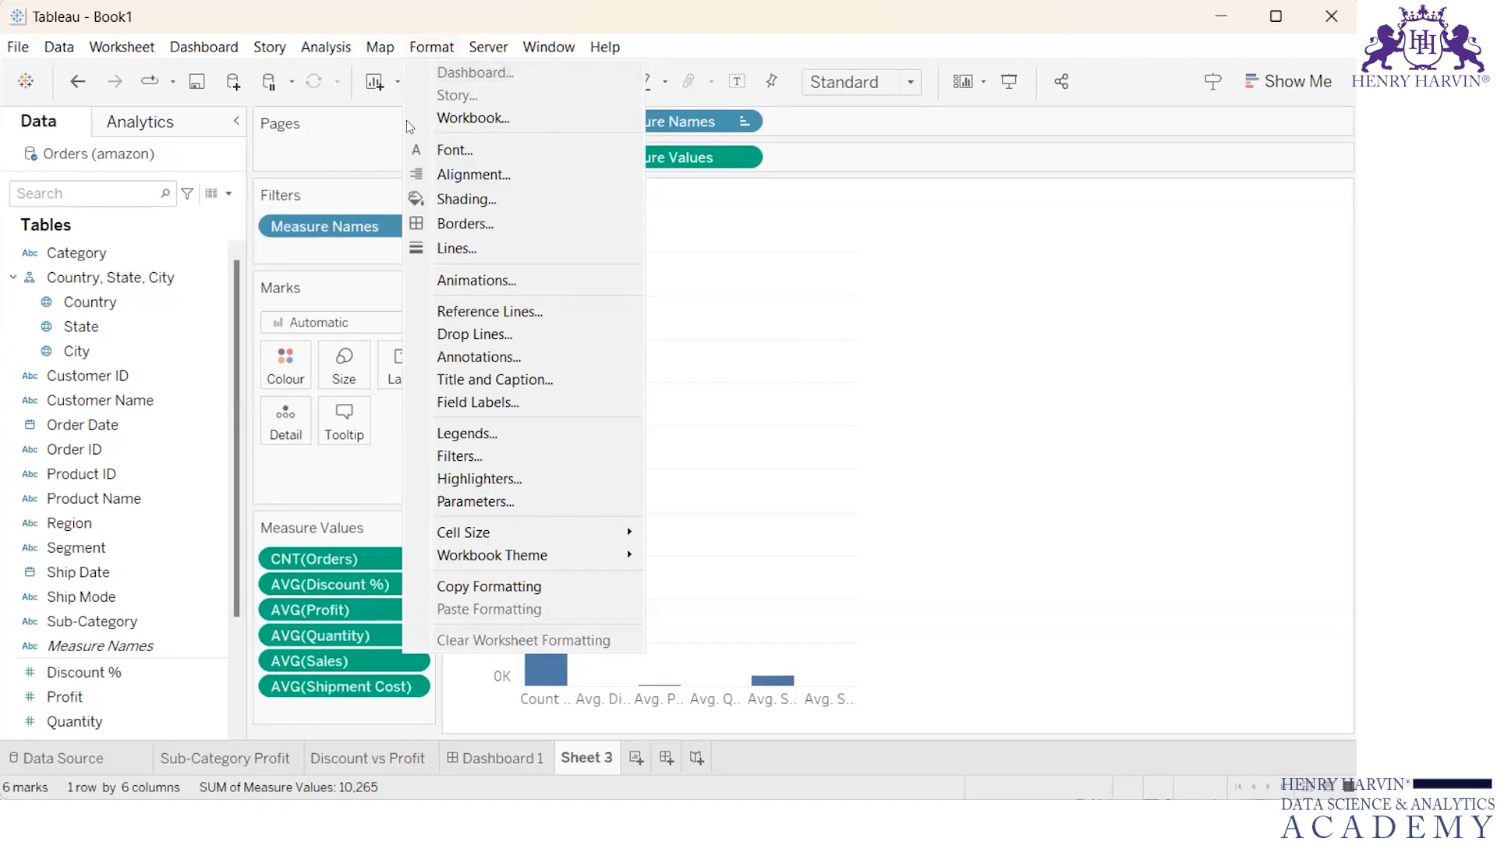
mouse_move(488, 47)
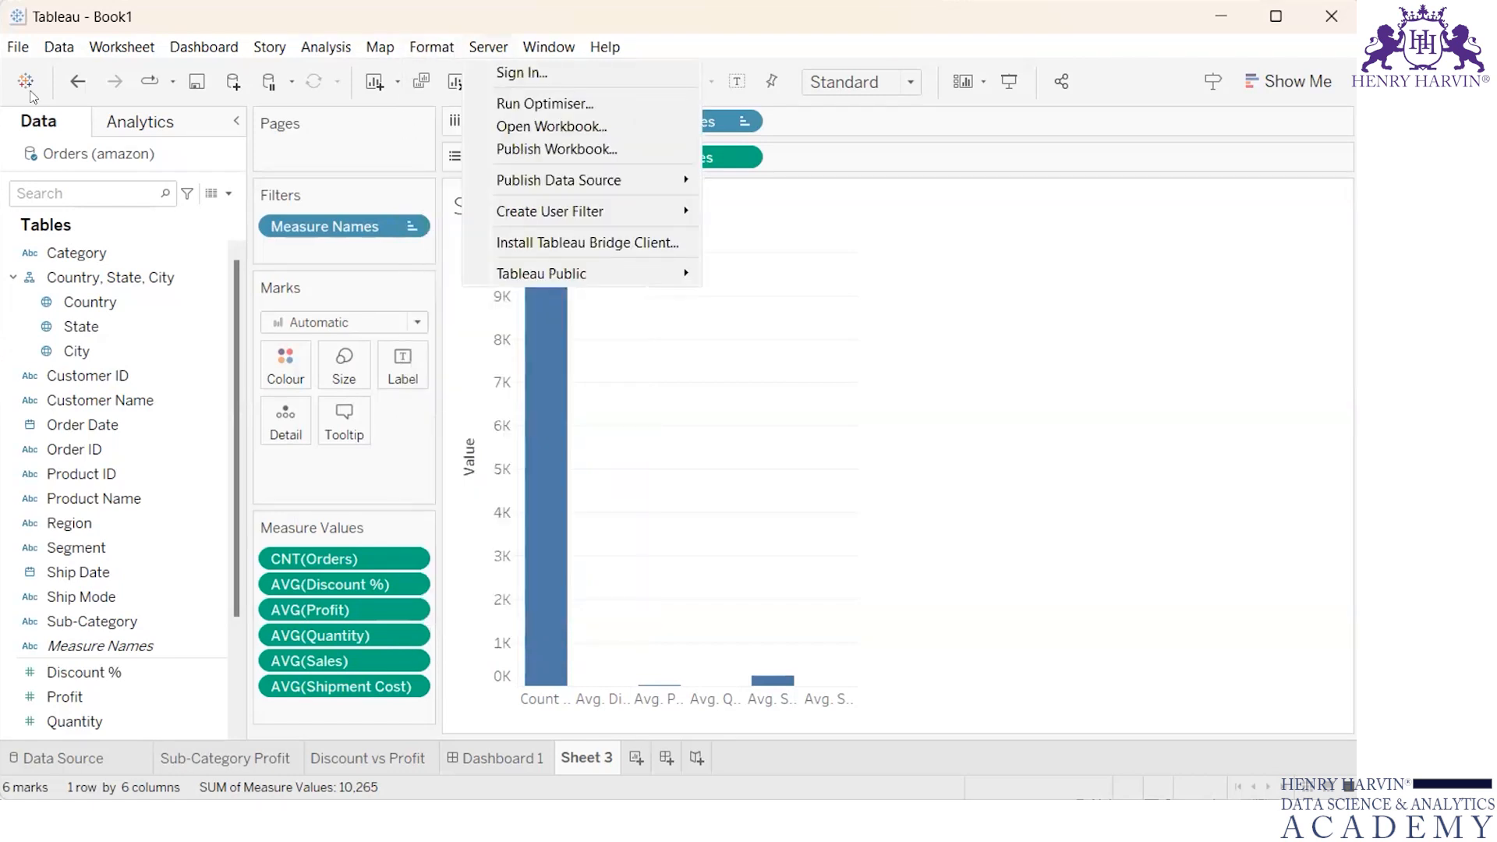
mouse_move(59, 47)
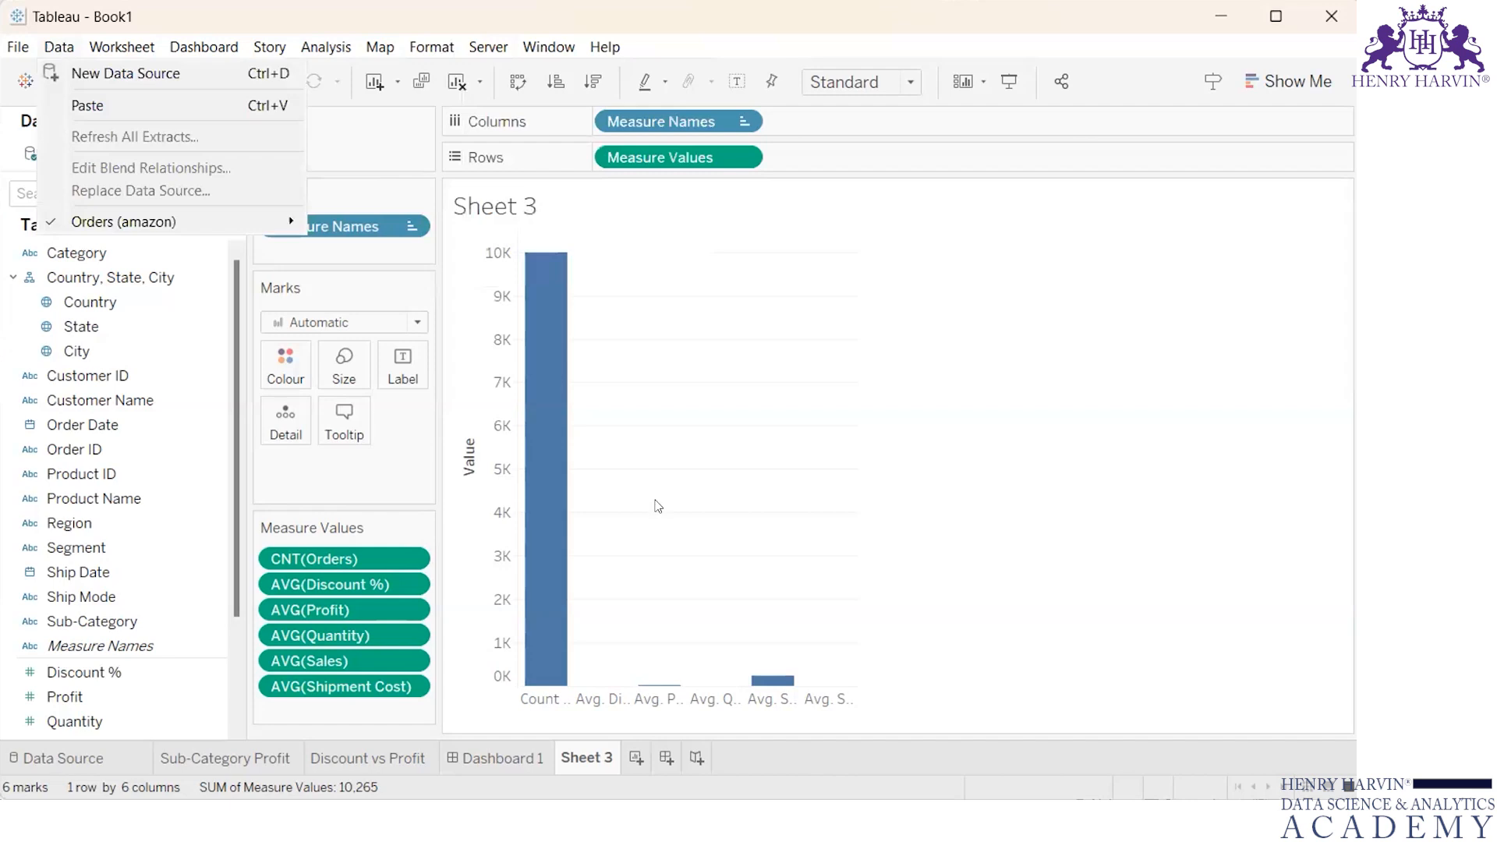
left_click(81, 78)
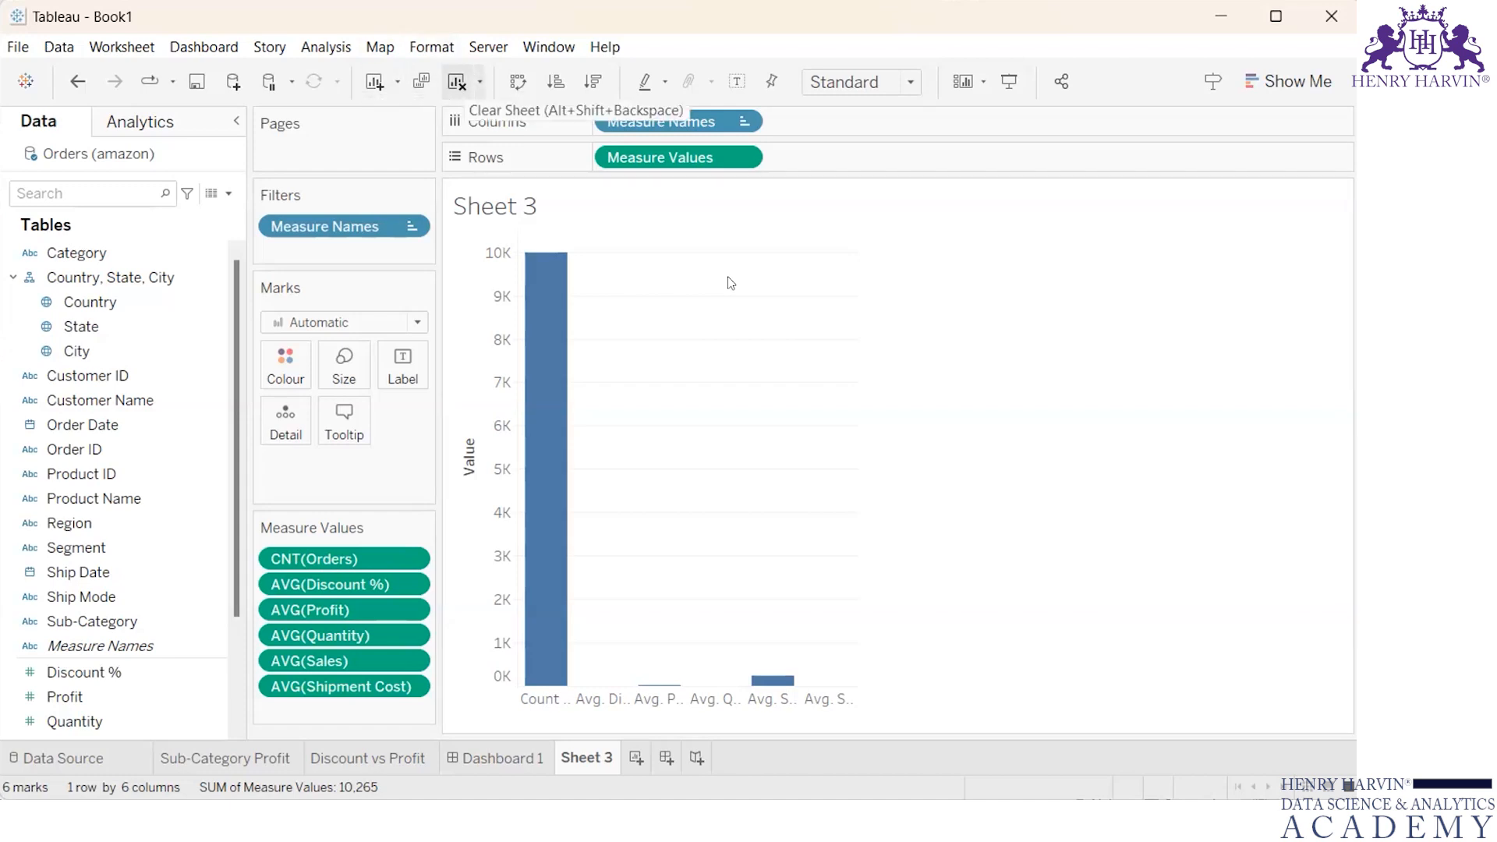
- Clear Sheet 3 and build a bar chart with Sub-Category in the columns and Profit in the rows
key("alt+shift+BackSpace")
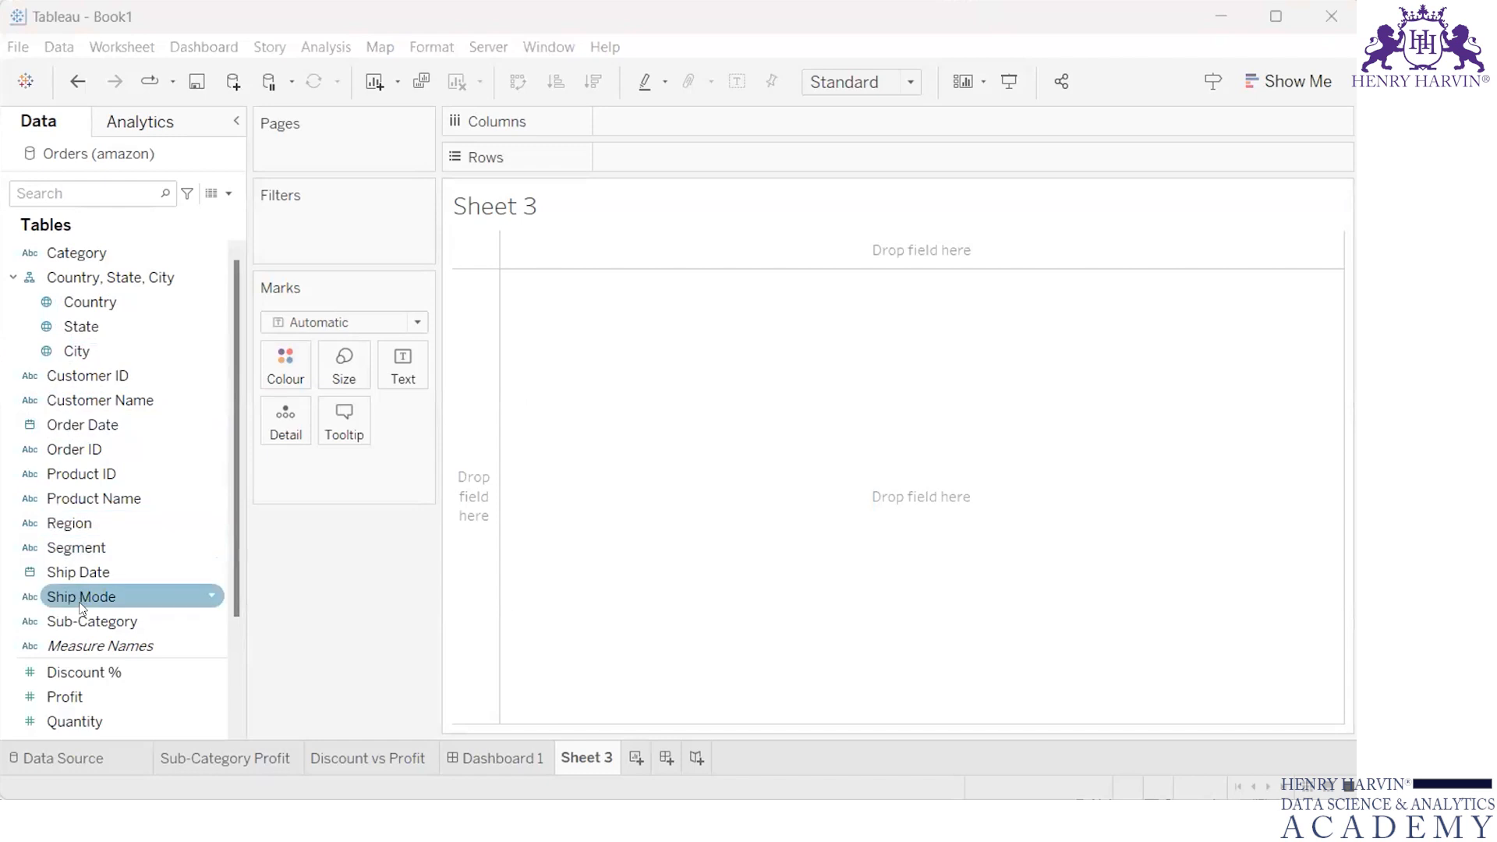
left_click_drag(82, 621, 668, 125)
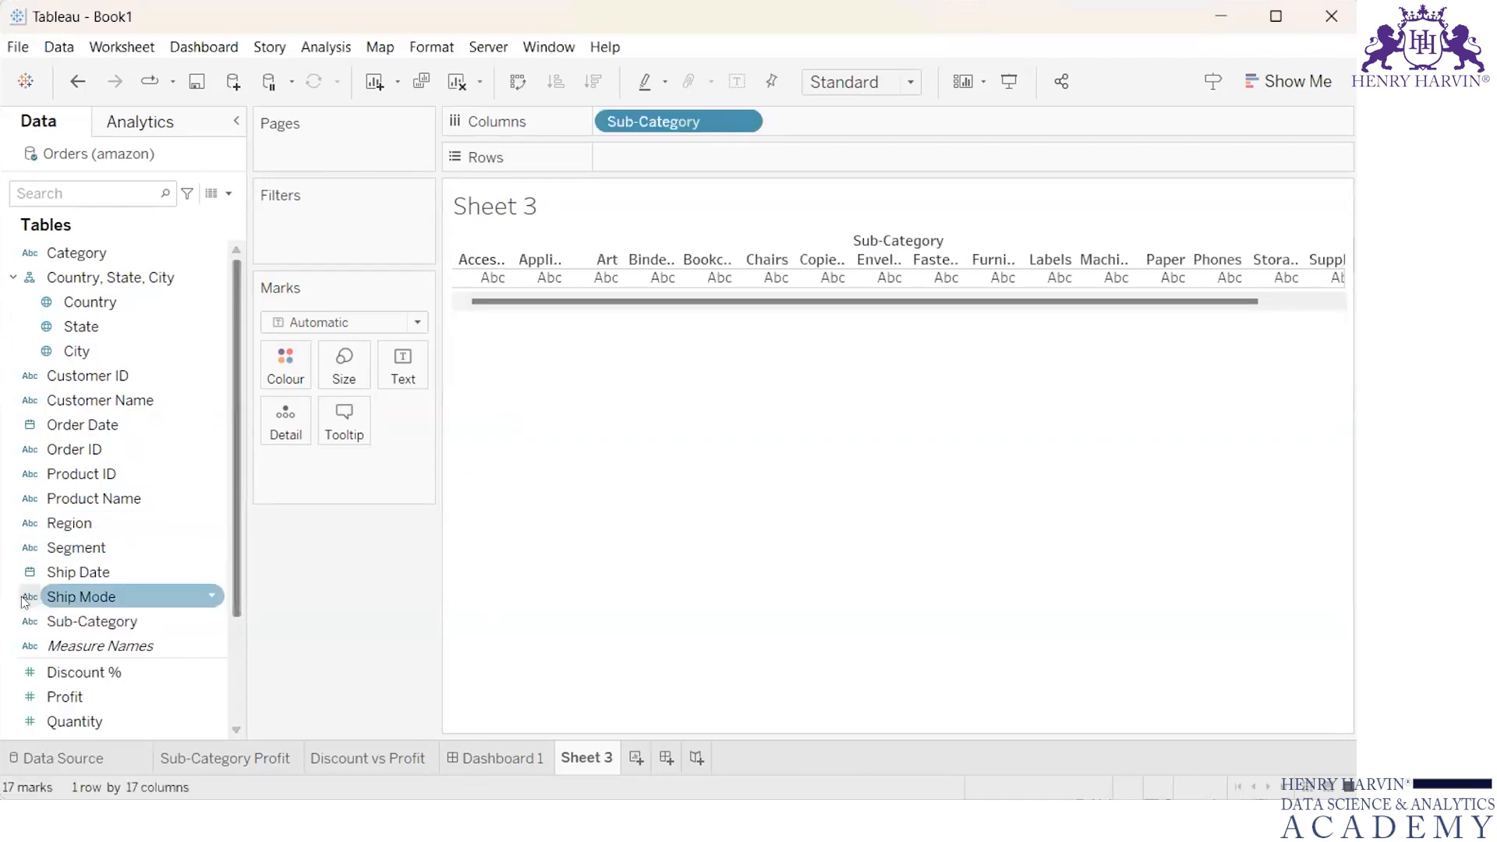
left_click_drag(62, 691, 649, 165)
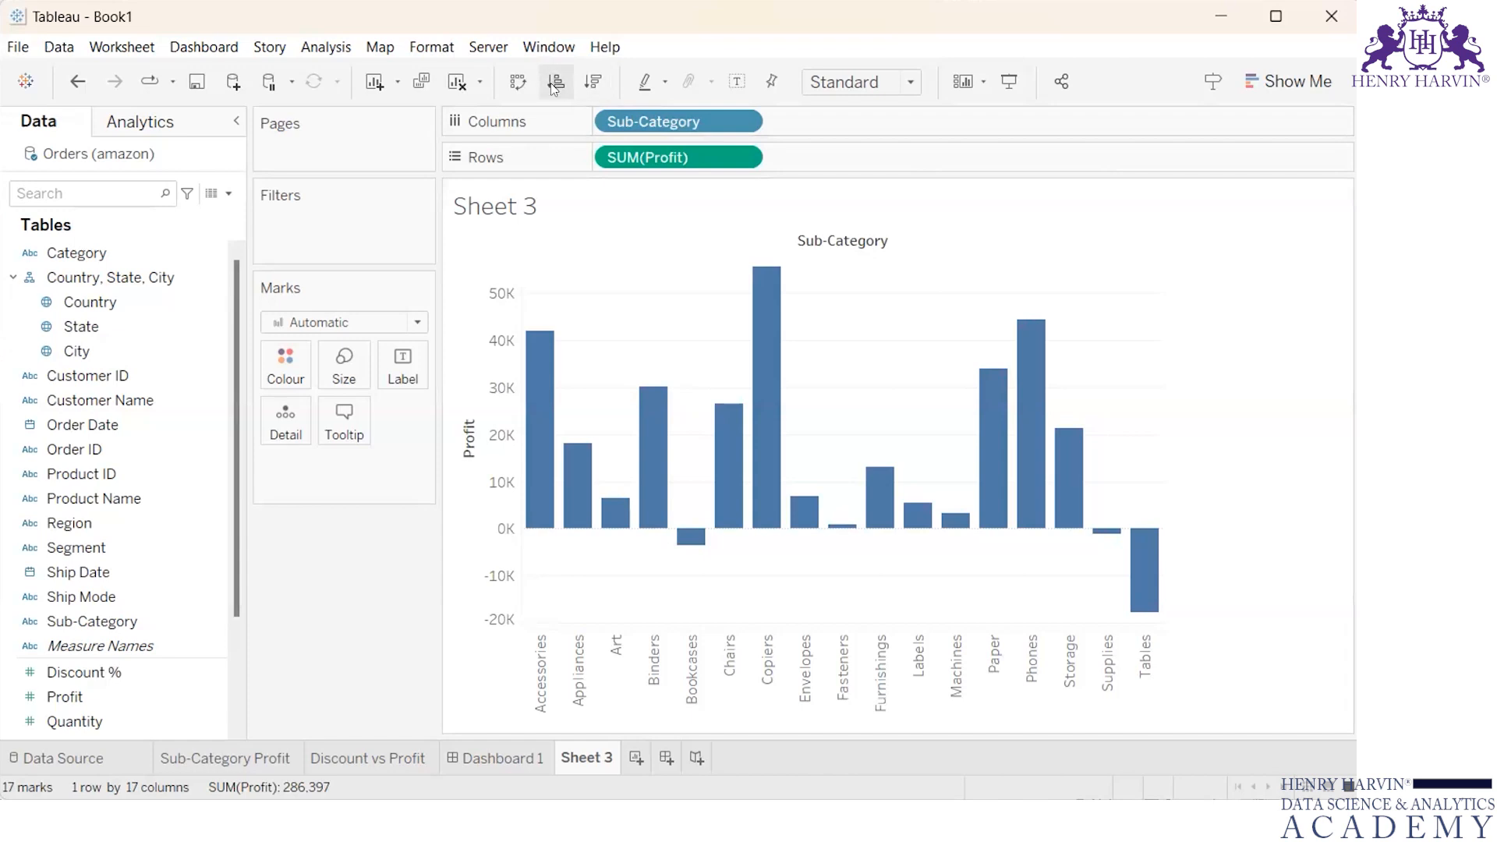
- Sort the sub-category bars by profit in descending order and change the sort to ascending
left_click(593, 81)
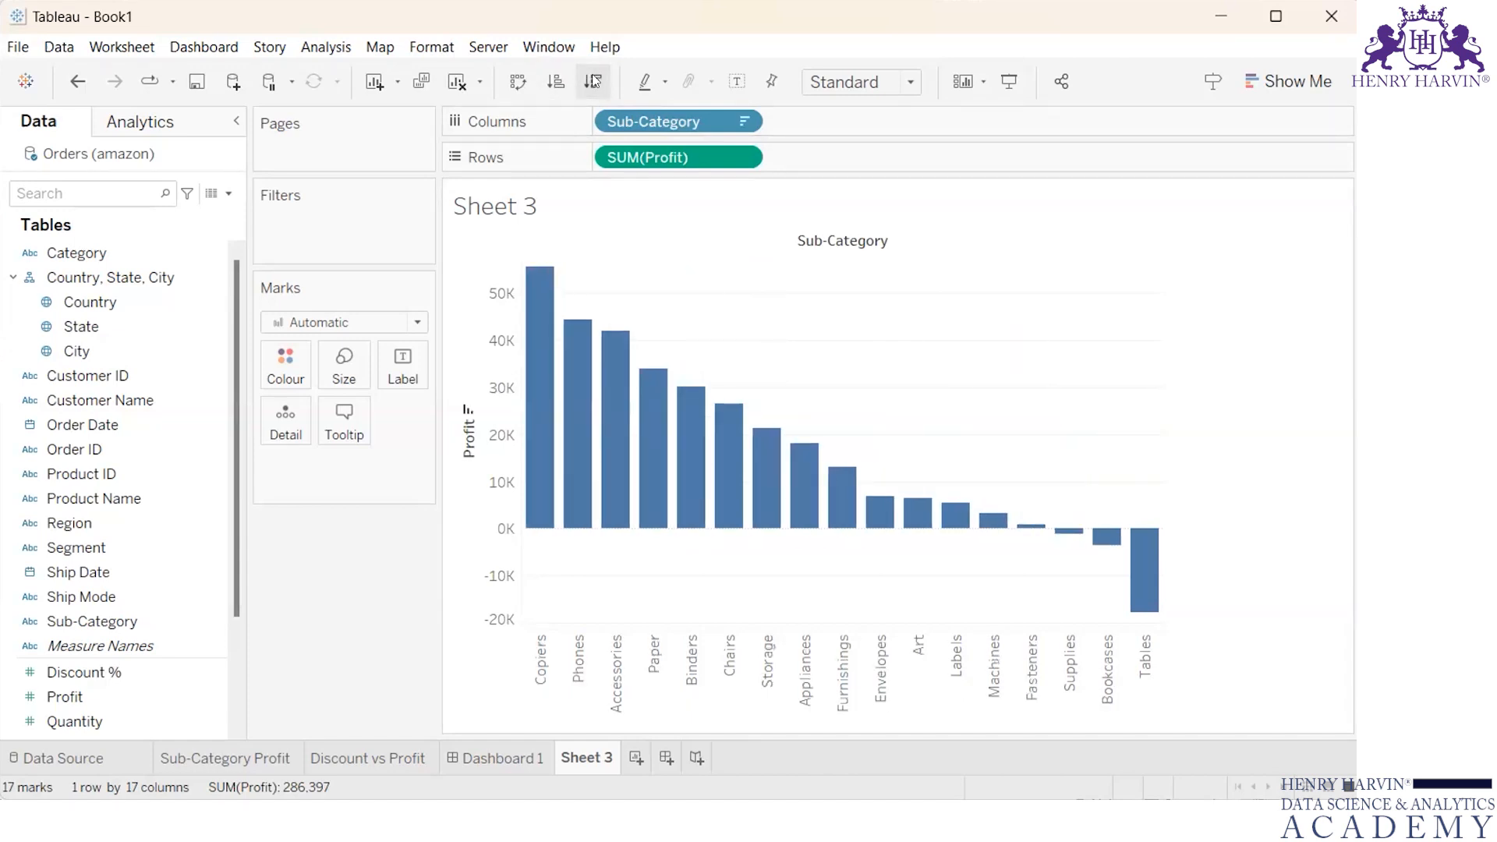
left_click(559, 81)
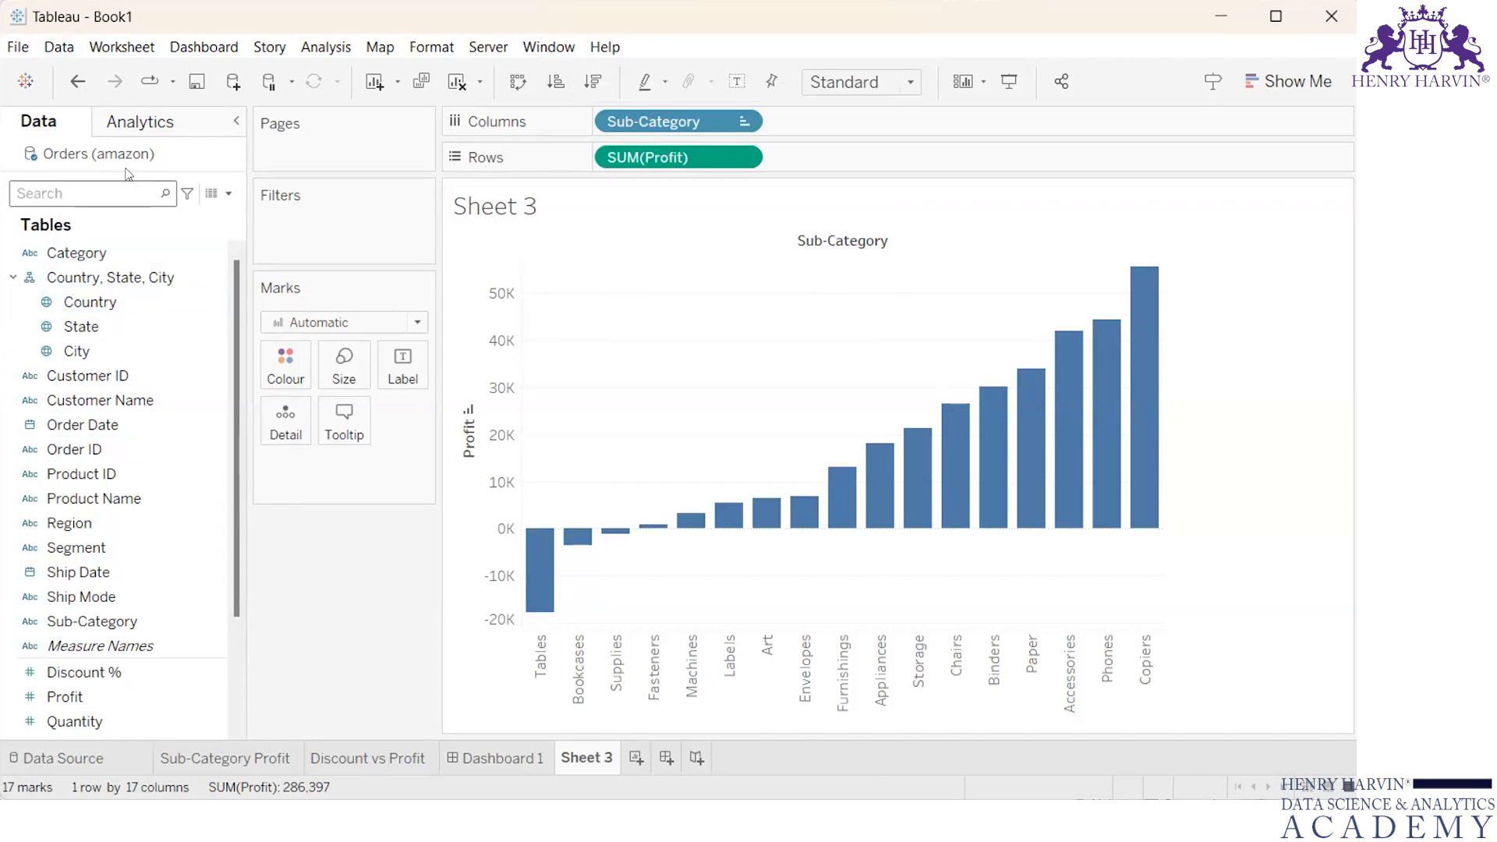
- Examine the summary, model and custom analytics options available for the chart alongside the list of data fields
left_click(140, 122)
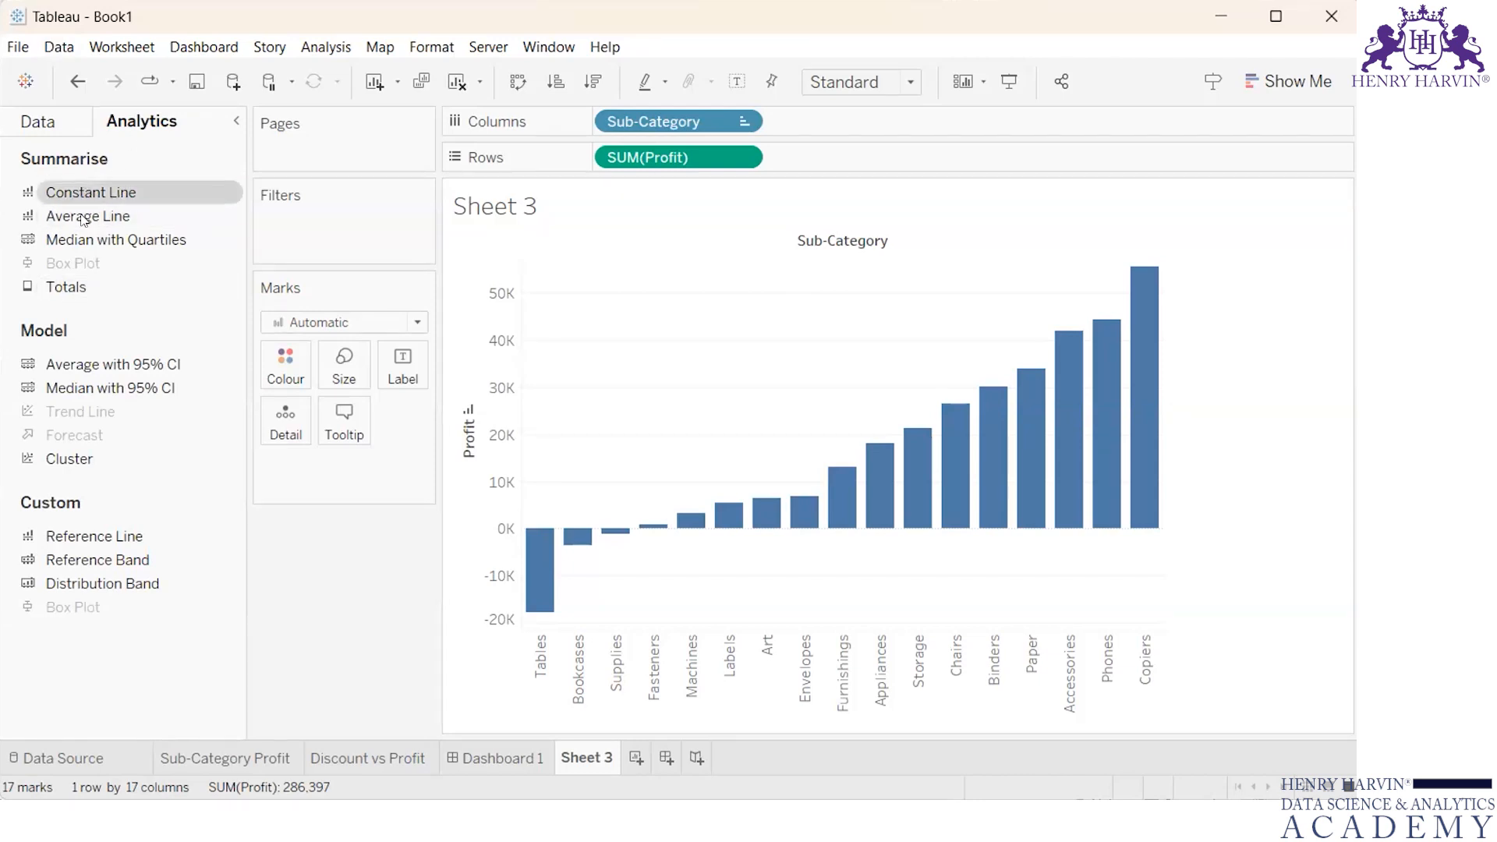
left_click(67, 133)
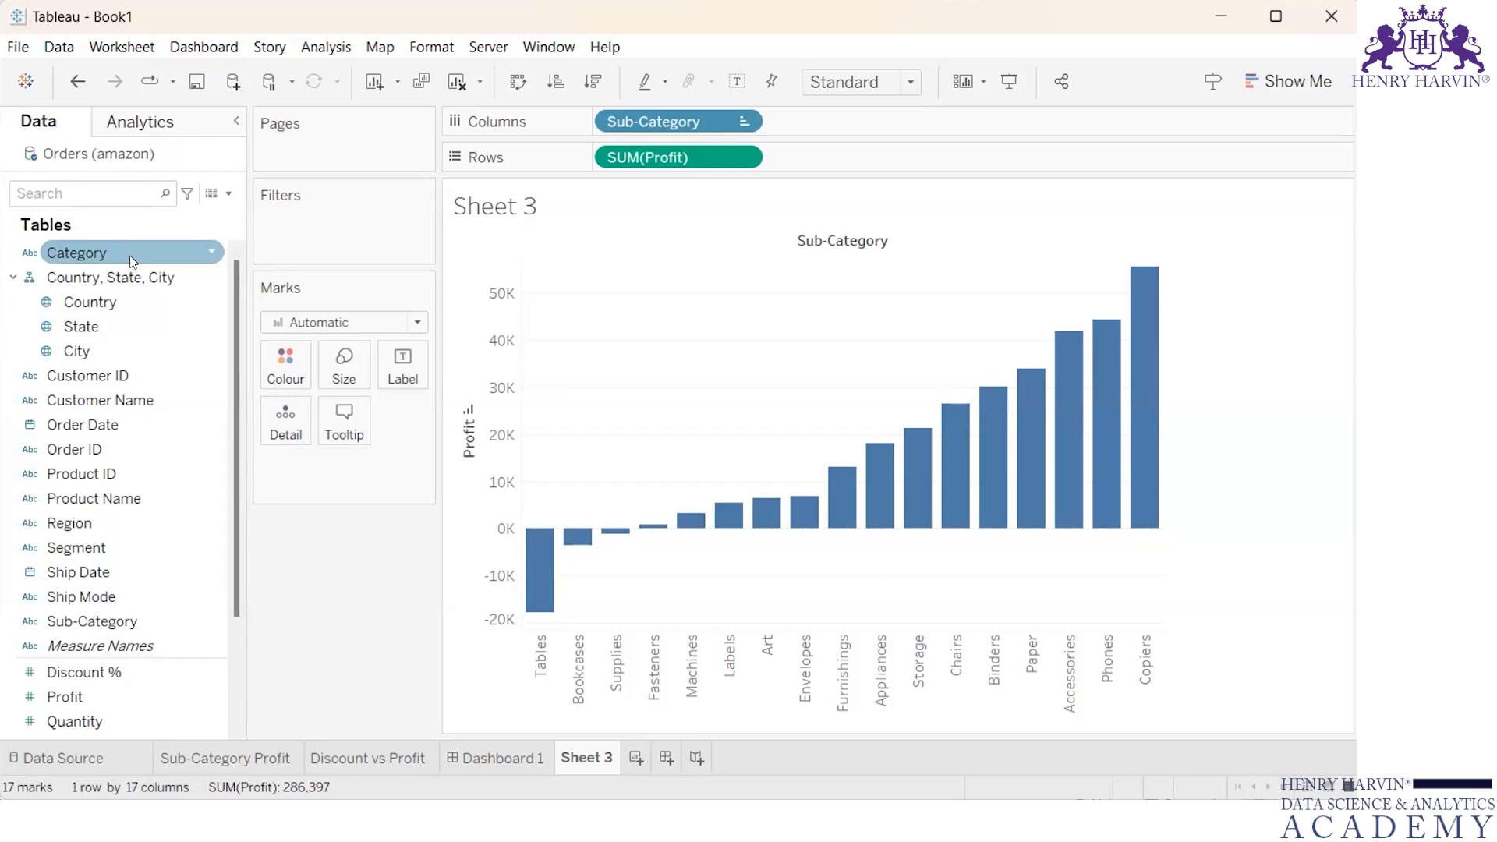
left_click(144, 120)
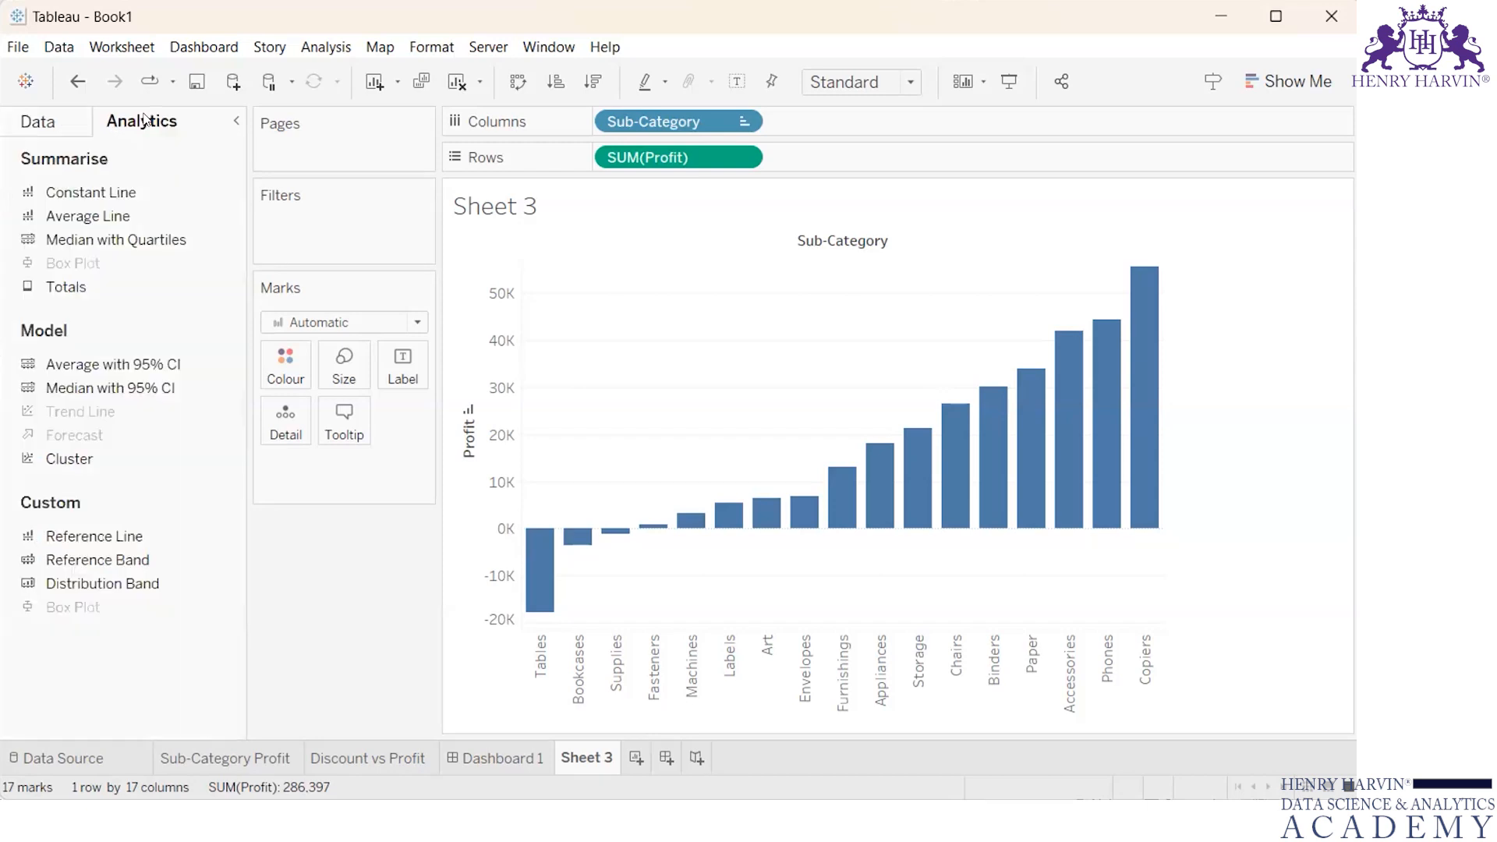